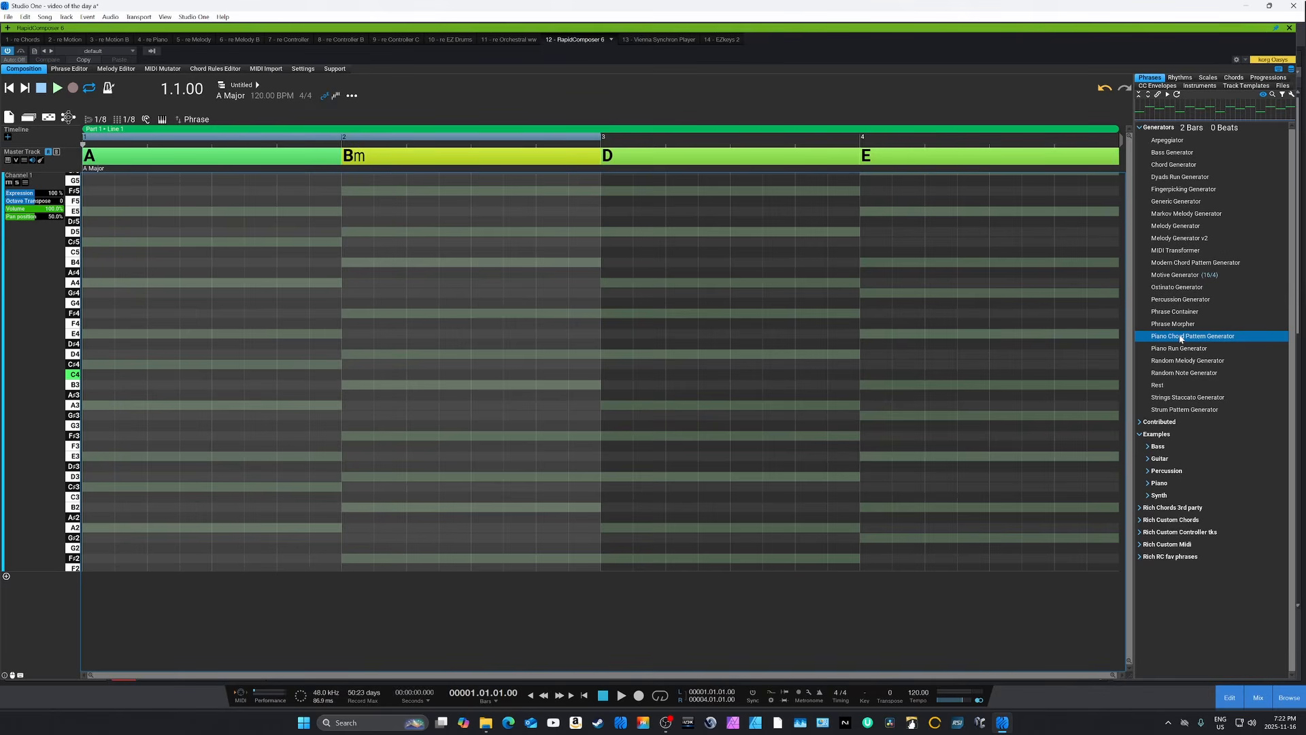
Step: Place a Piano Chord Pattern Generator phrase on Channel 1 across bars 1 and 2, under the A and Bm chords
left_click_drag(1180, 338, 94, 257)
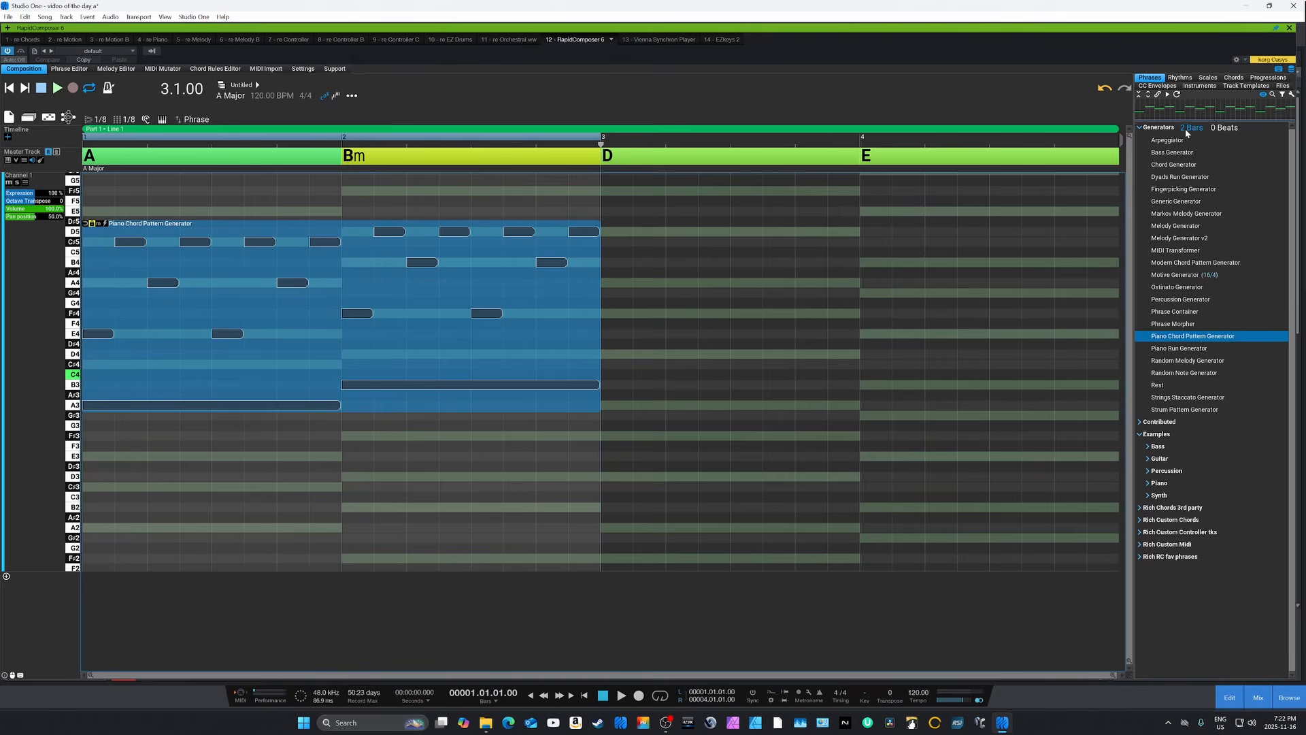
Step: Toggle the phrase browser's one-click preview and visibility options and restore both
left_click(1167, 95)
left_click(1167, 94)
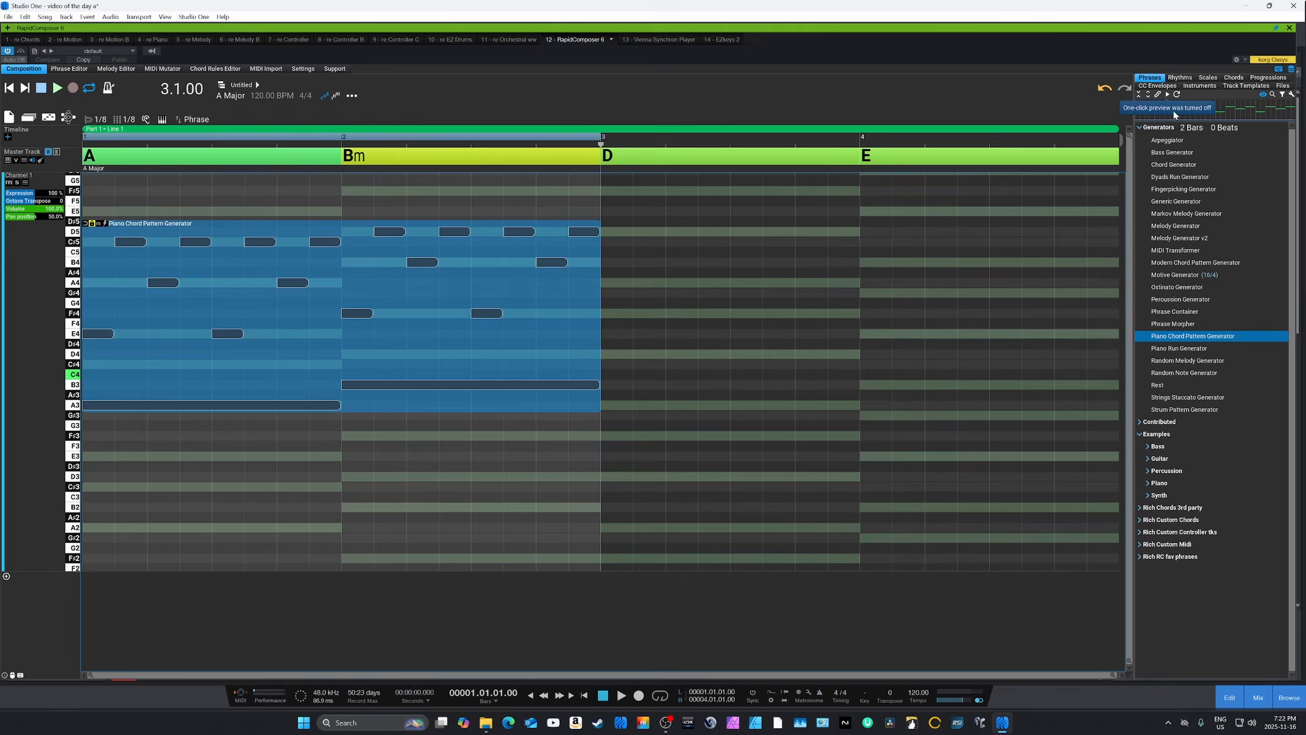
left_click(1263, 96)
left_click(1263, 96)
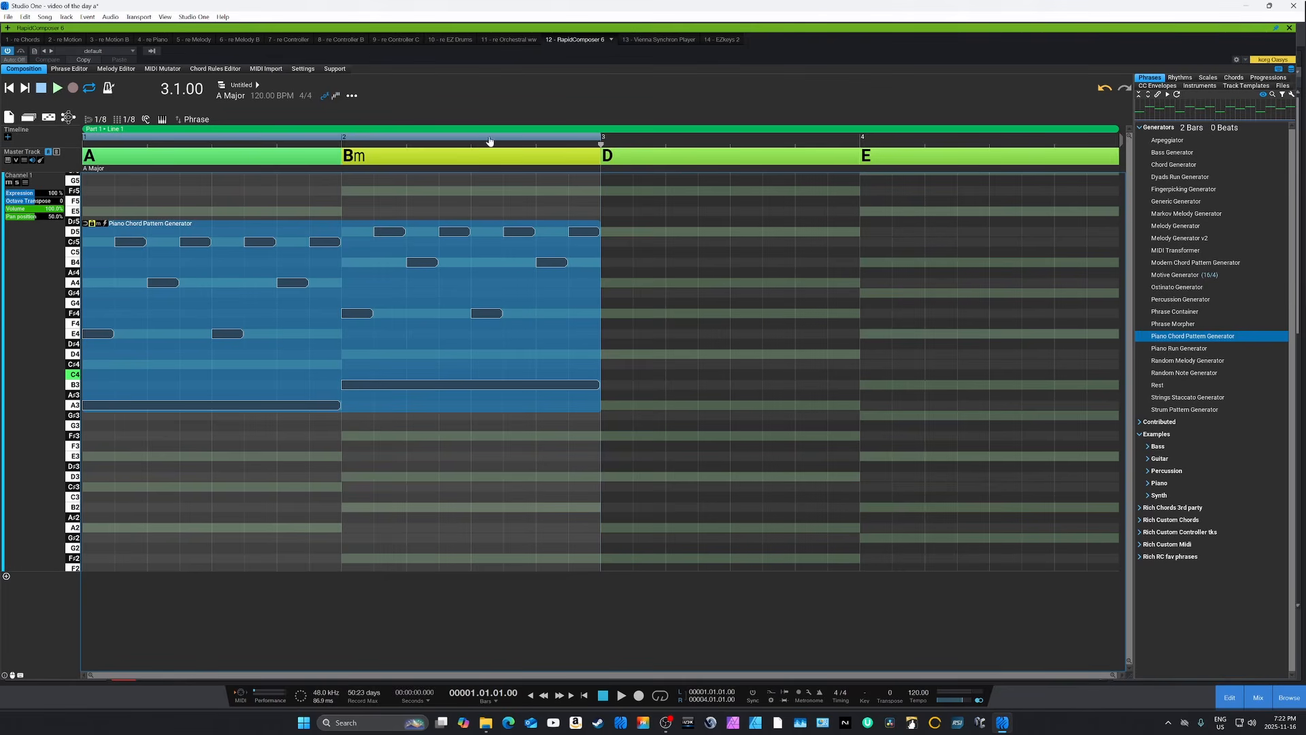
Step: Select the generated piano phrase over bars 1 and 2, play it back and stop
left_click(376, 131)
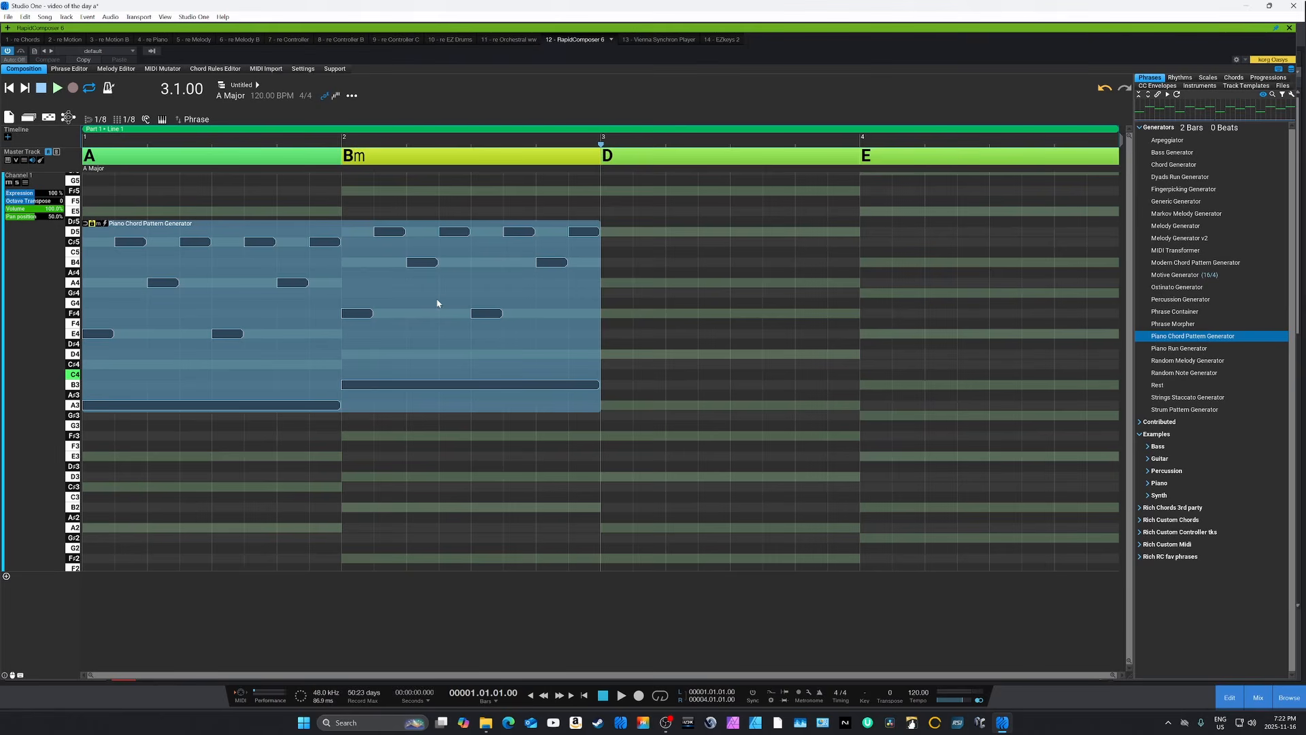
left_click(425, 314)
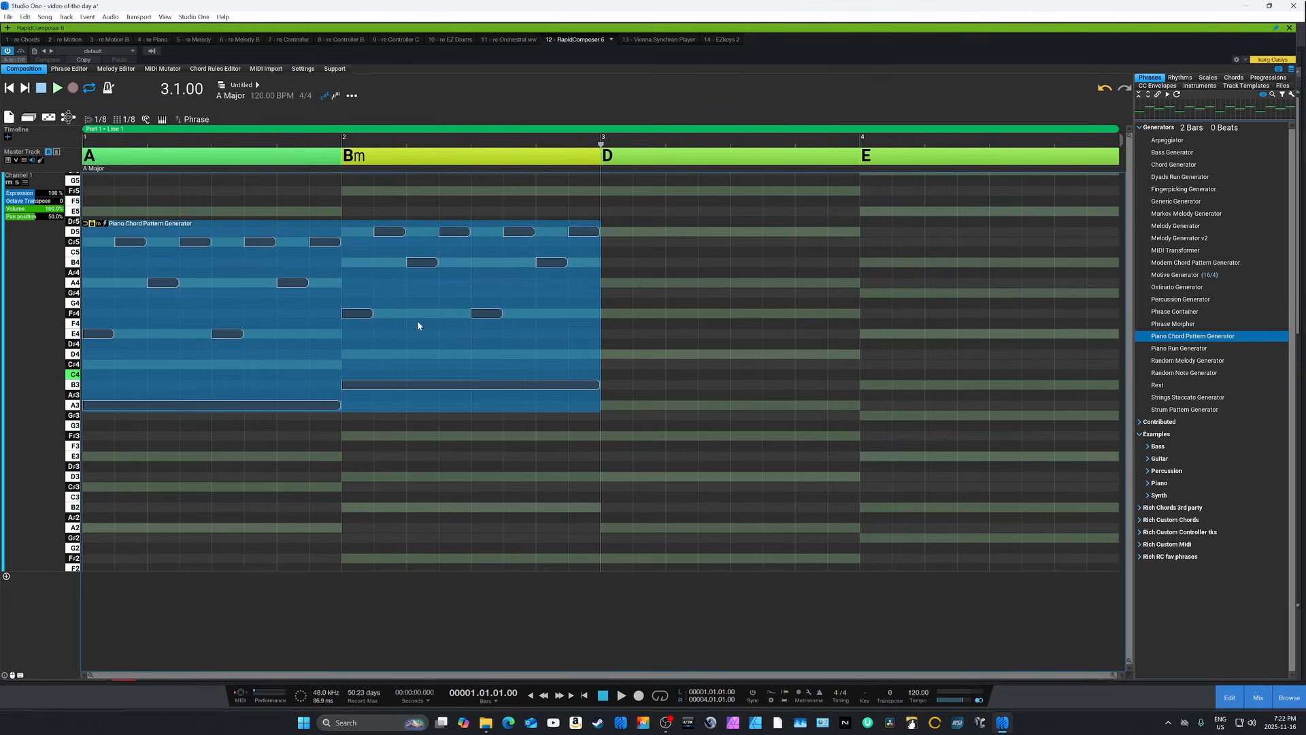
key("space")
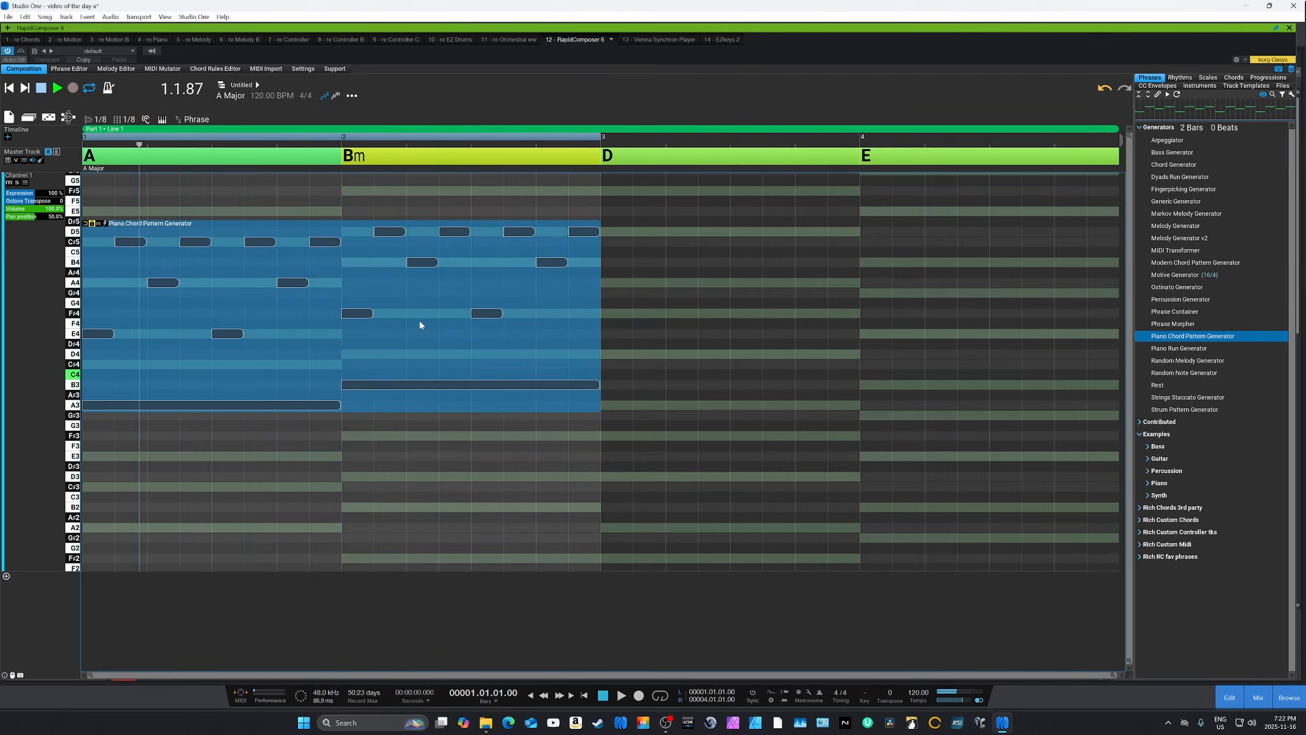
key("space")
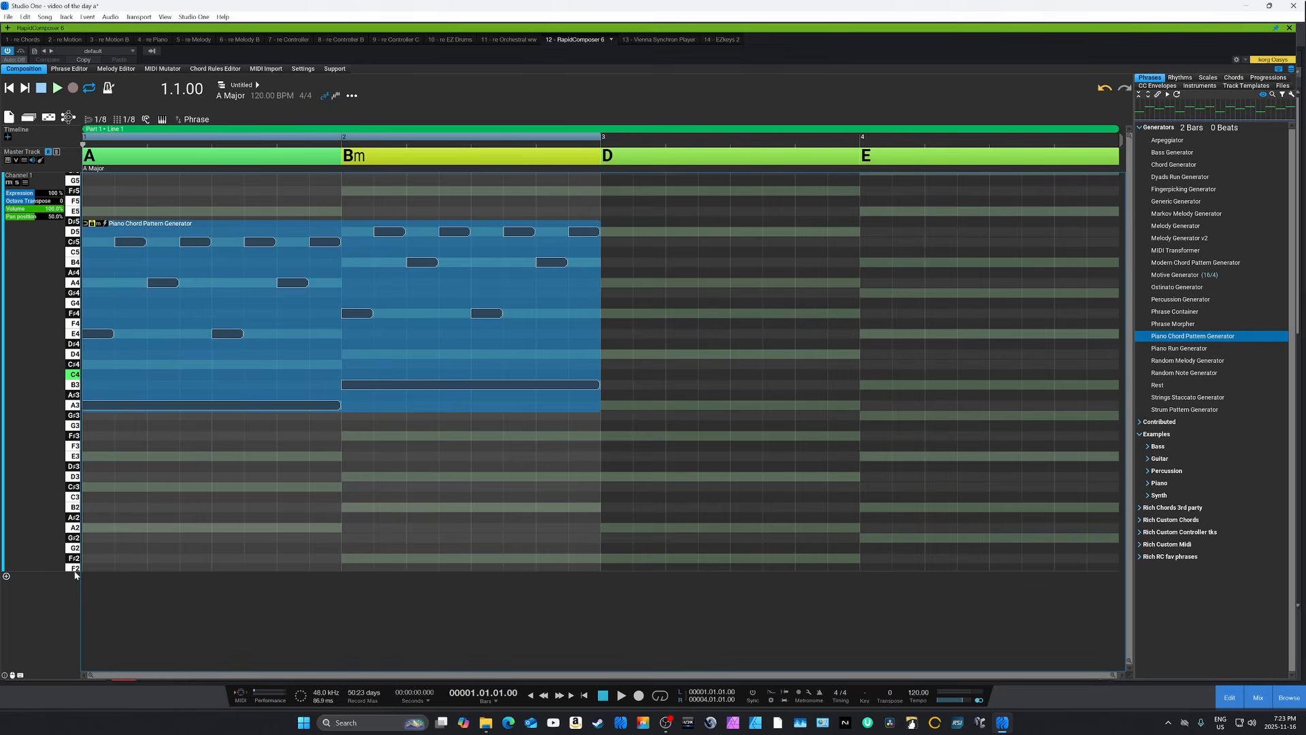
Step: Increase the height of the Channel 1 track to show more pitch rows
left_click_drag(47, 570, 52, 640)
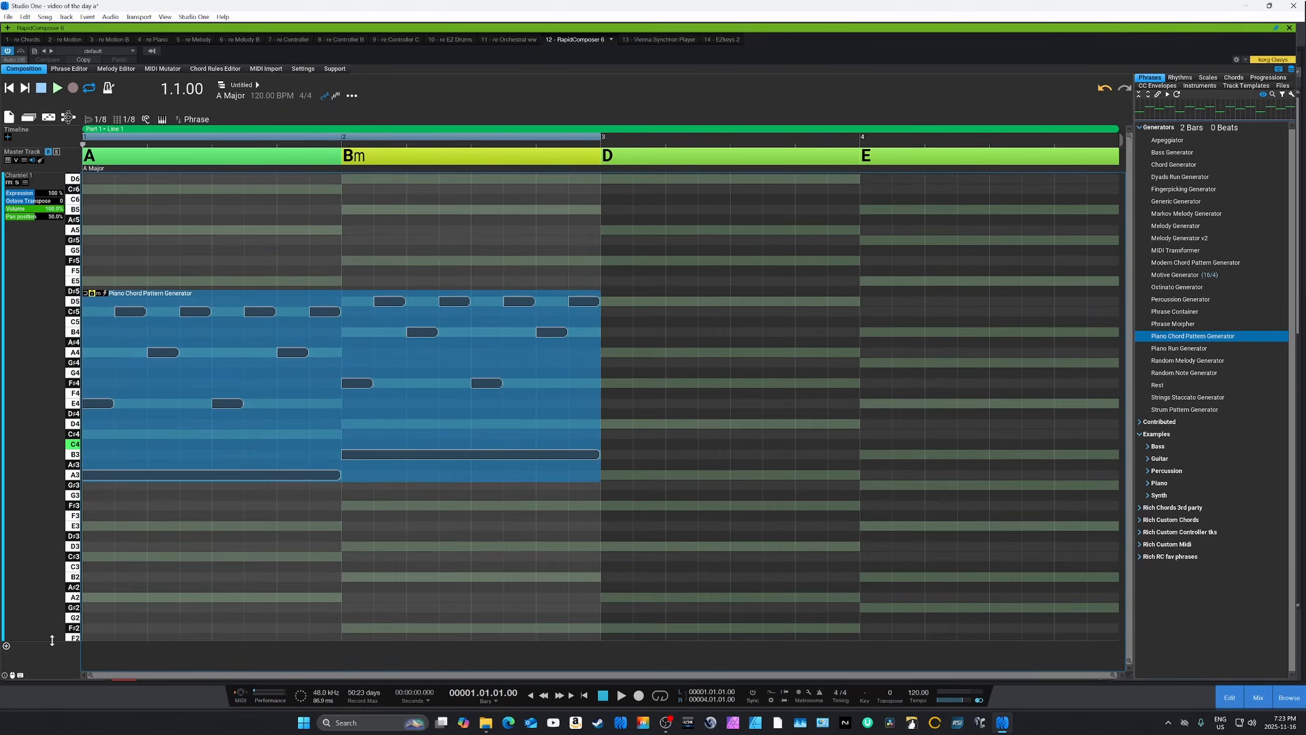
left_click(109, 604)
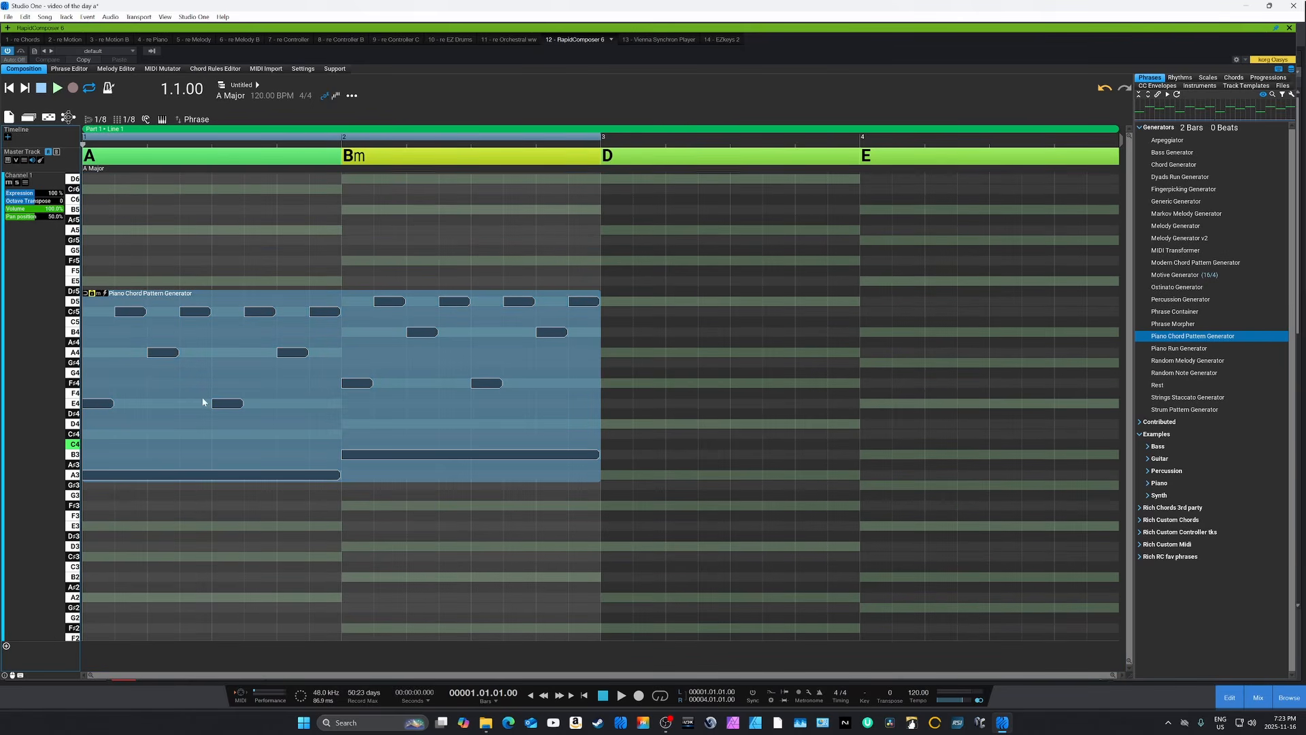
Step: Turn on automatic regeneration for the piano phrase and loop playback to generate a new pattern
left_click(106, 295)
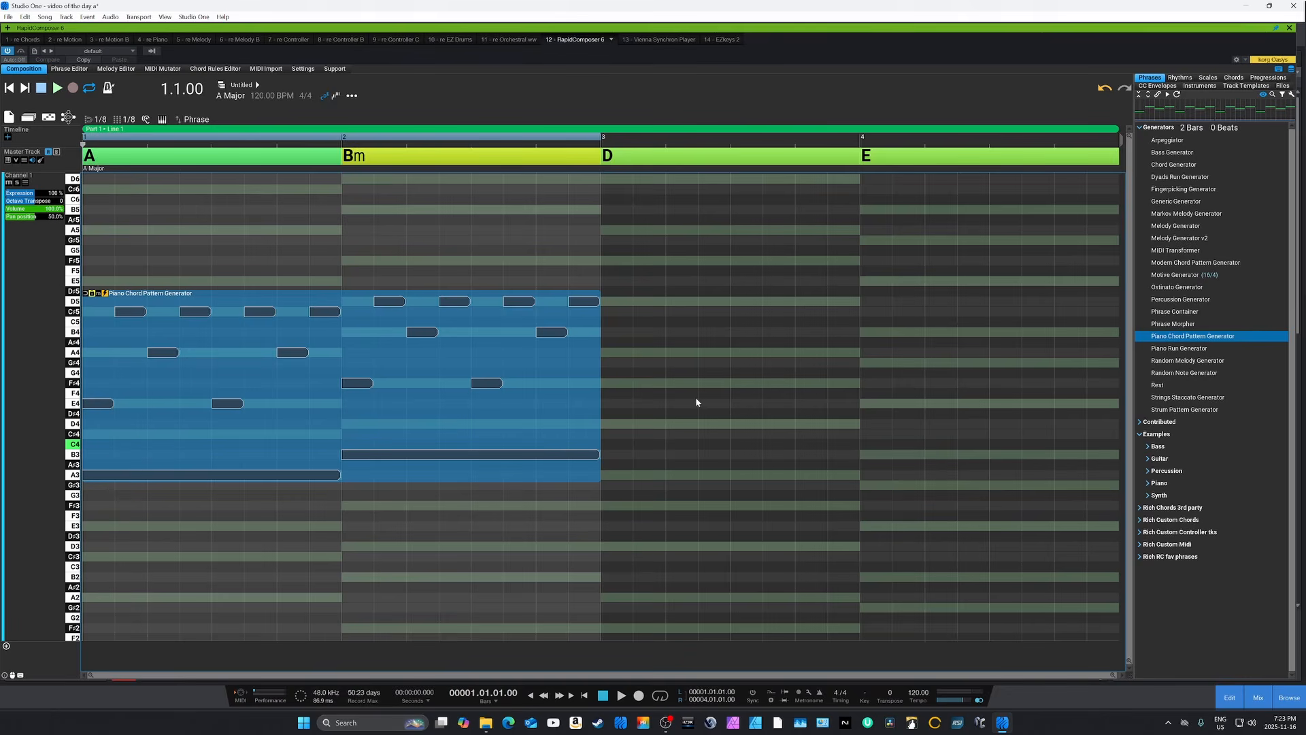
key("space")
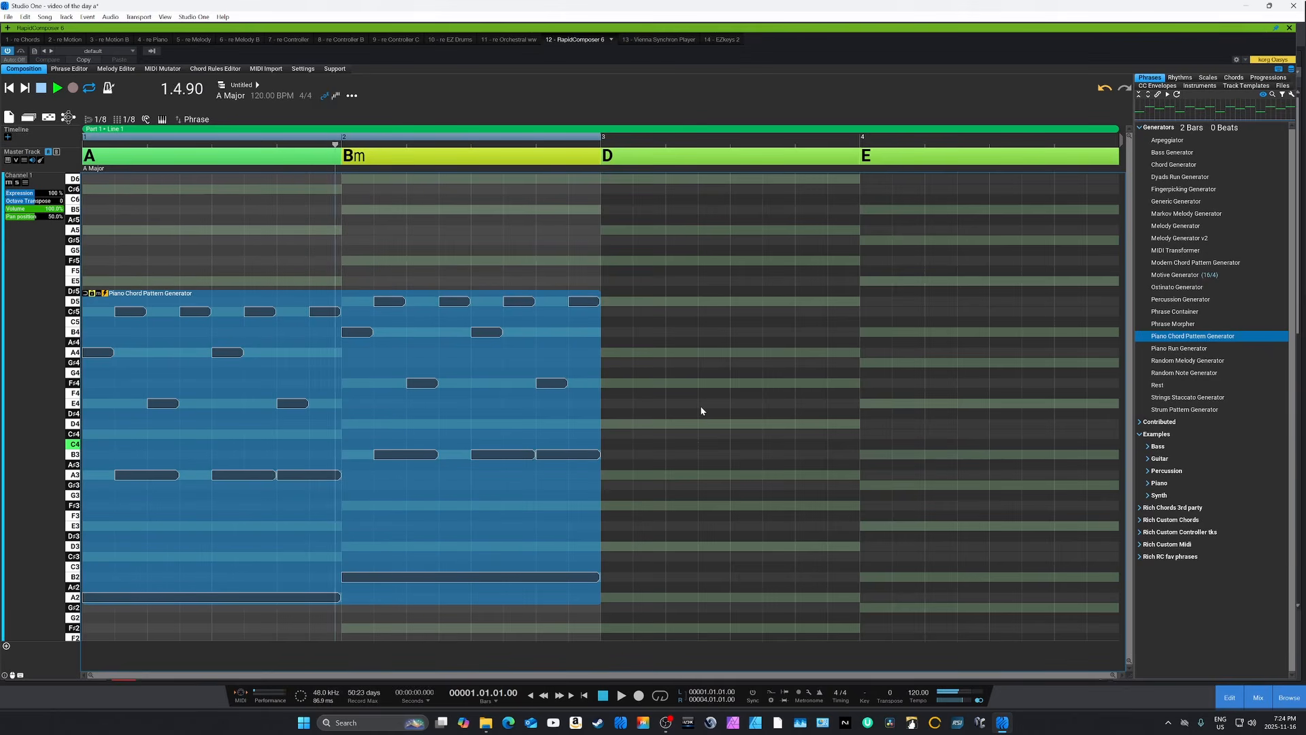
key("space")
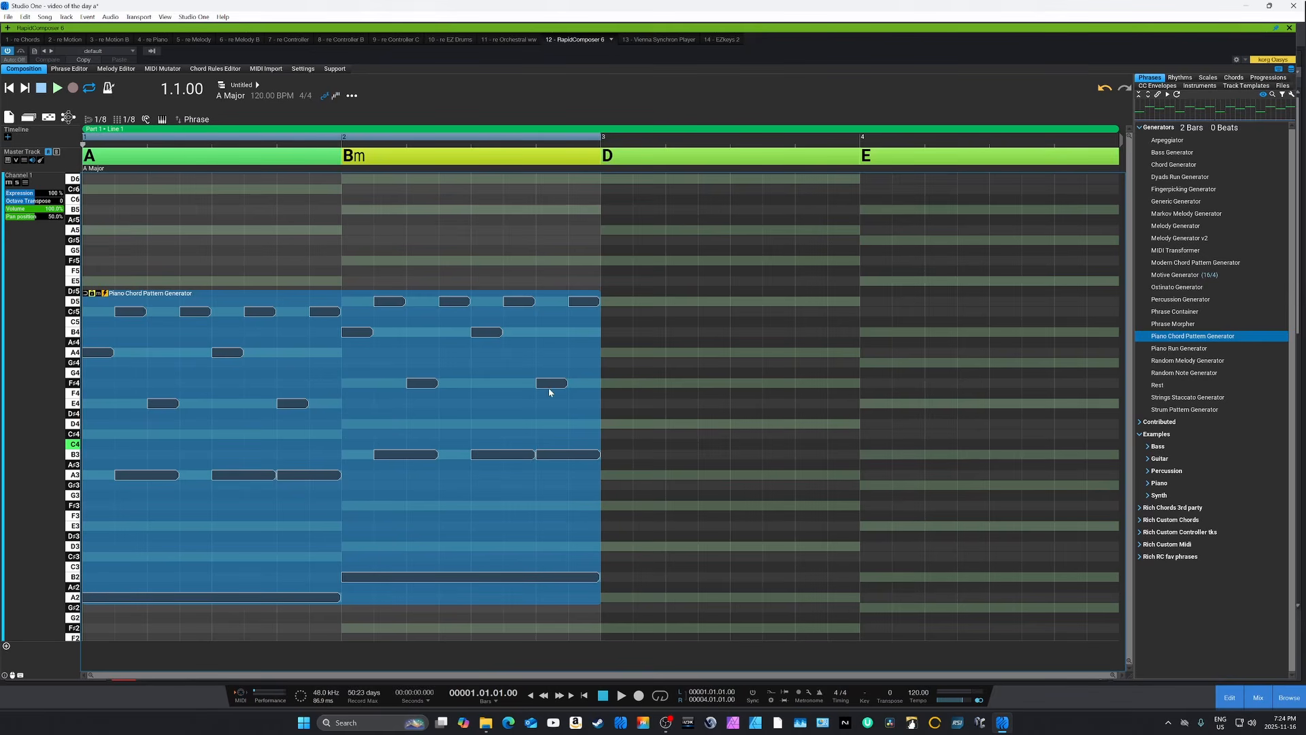
Step: Open the piano phrase's inspector, review its phrase commands and close it
double_click(348, 374)
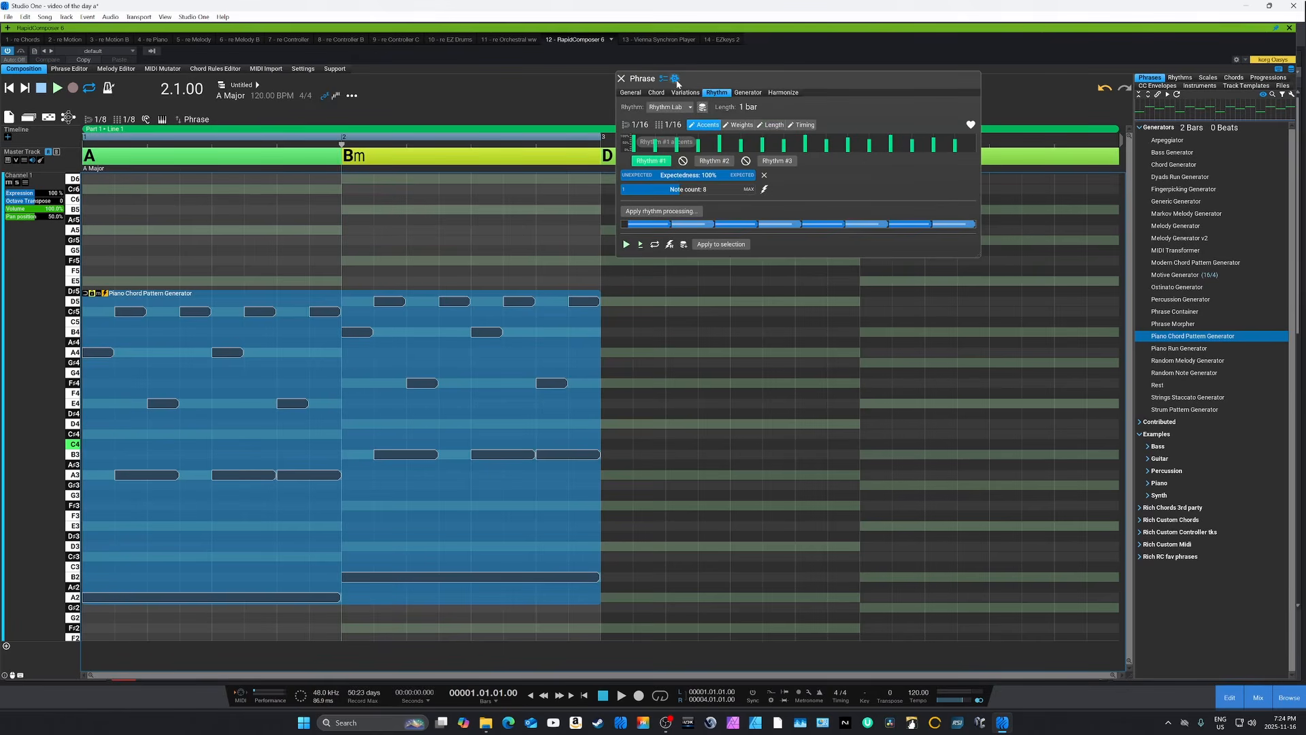
left_click(675, 79)
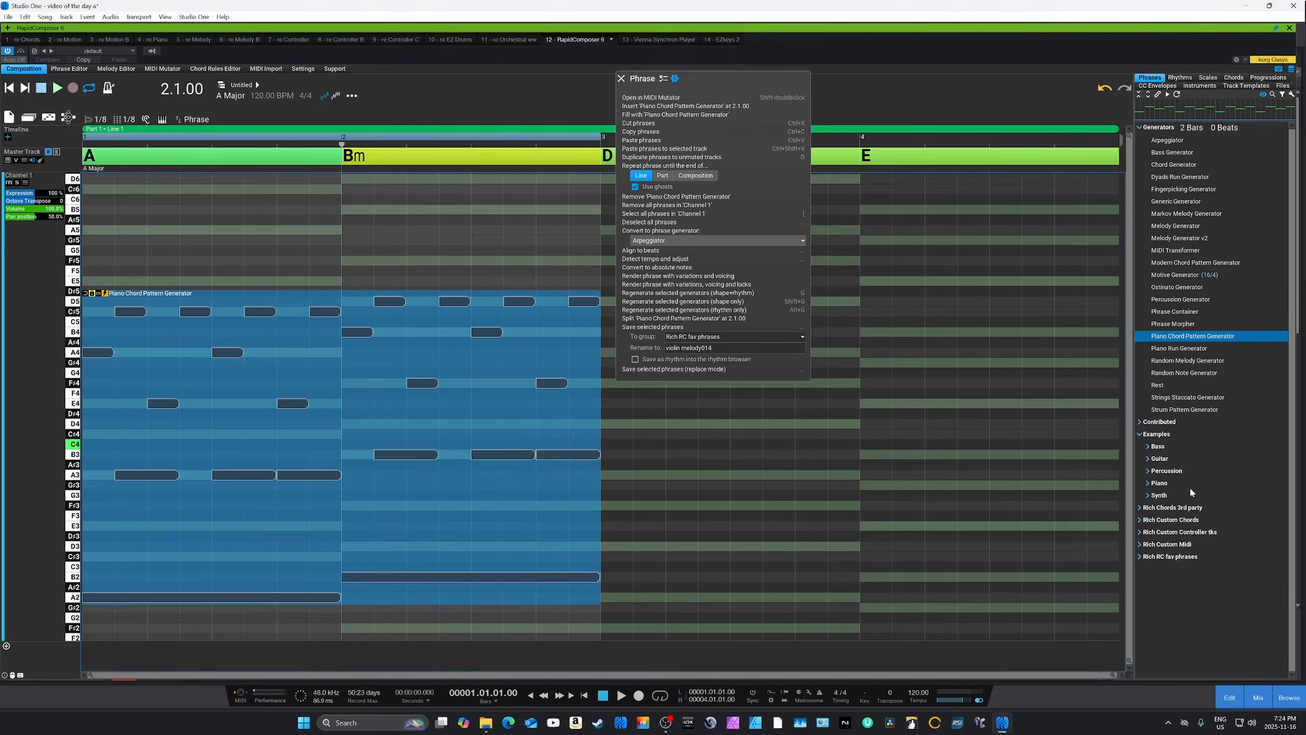
left_click(620, 79)
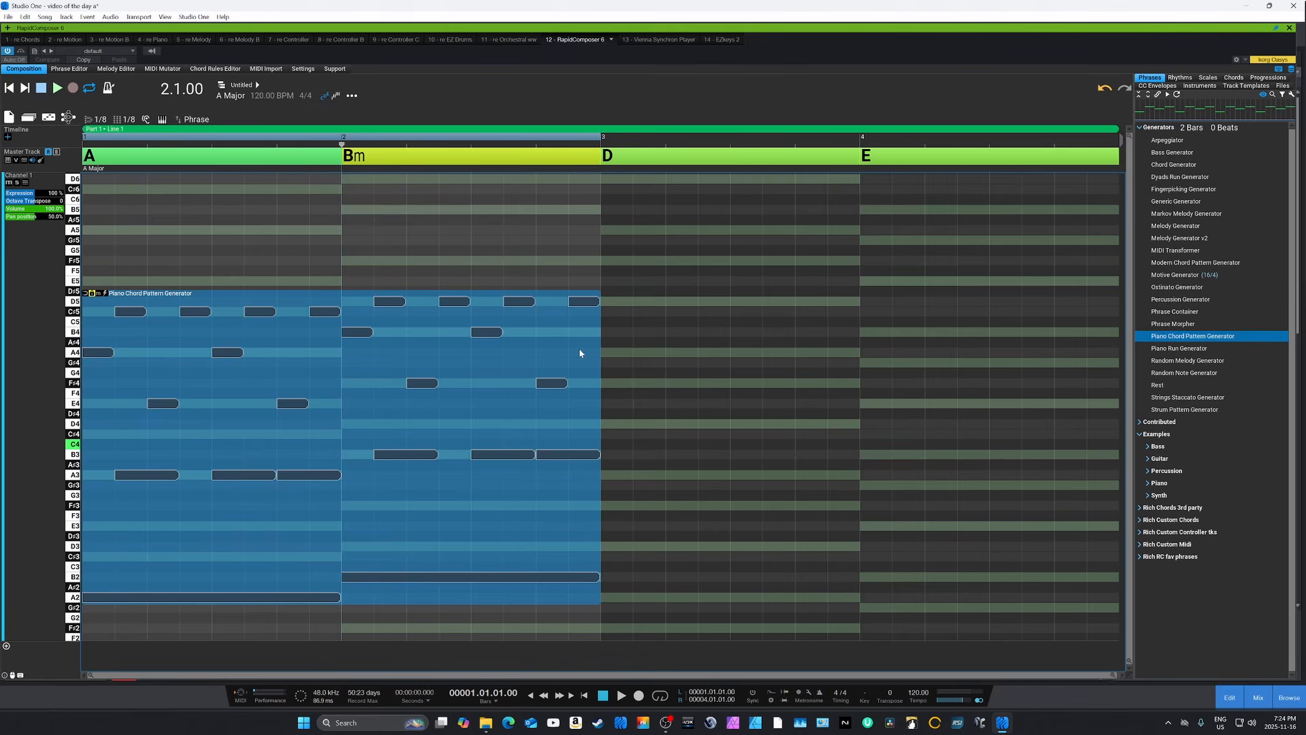
Step: Reopen the phrase inspector and review the Generator and Rhythm properties of the piano phrase
right_click(534, 354)
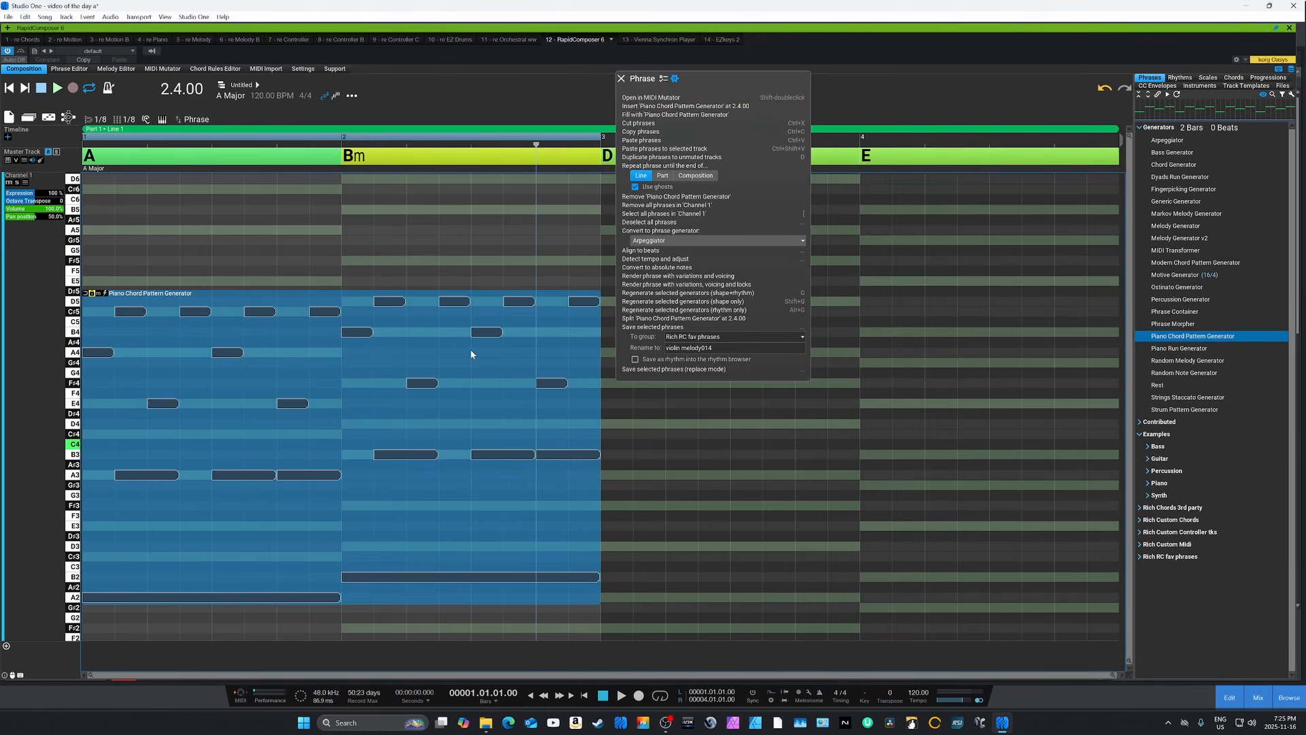
left_click(664, 79)
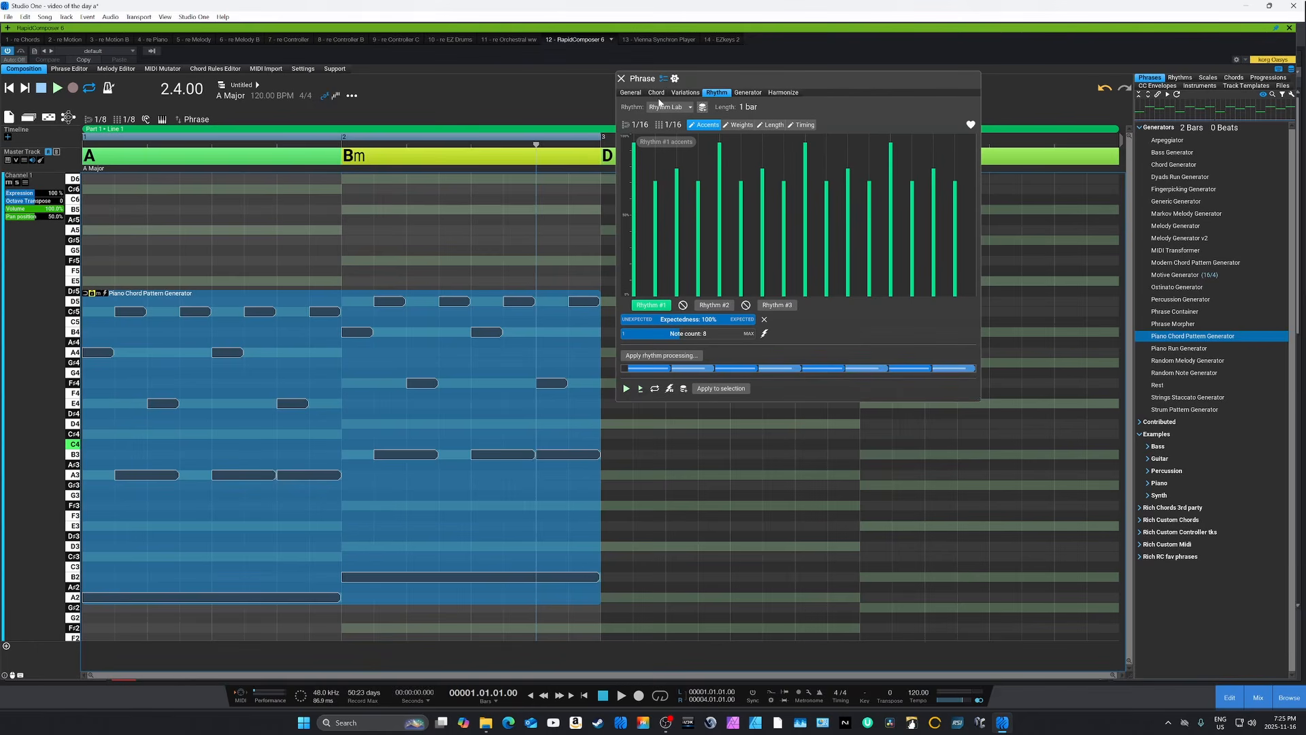
left_click(748, 93)
left_click(717, 93)
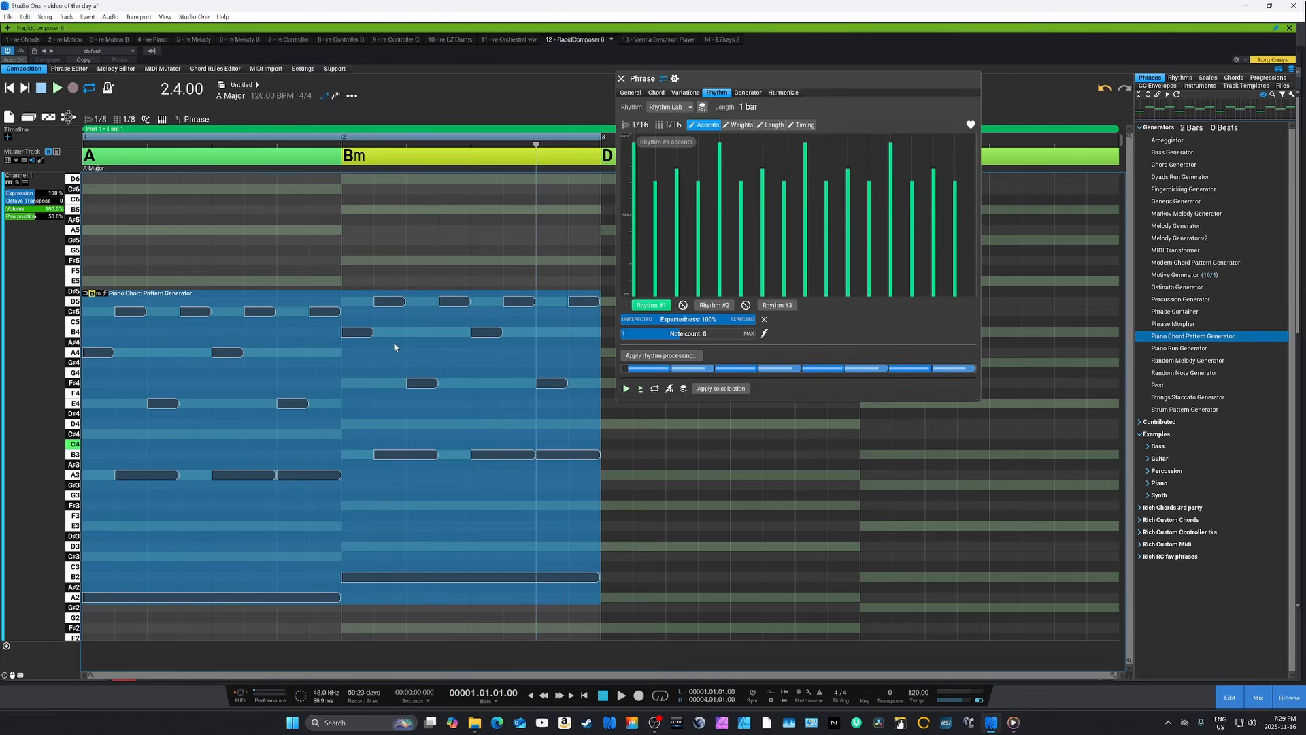
Step: Try rendering the piano phrase, check its Generator properties, and undo the rendering
key("ctrl+r")
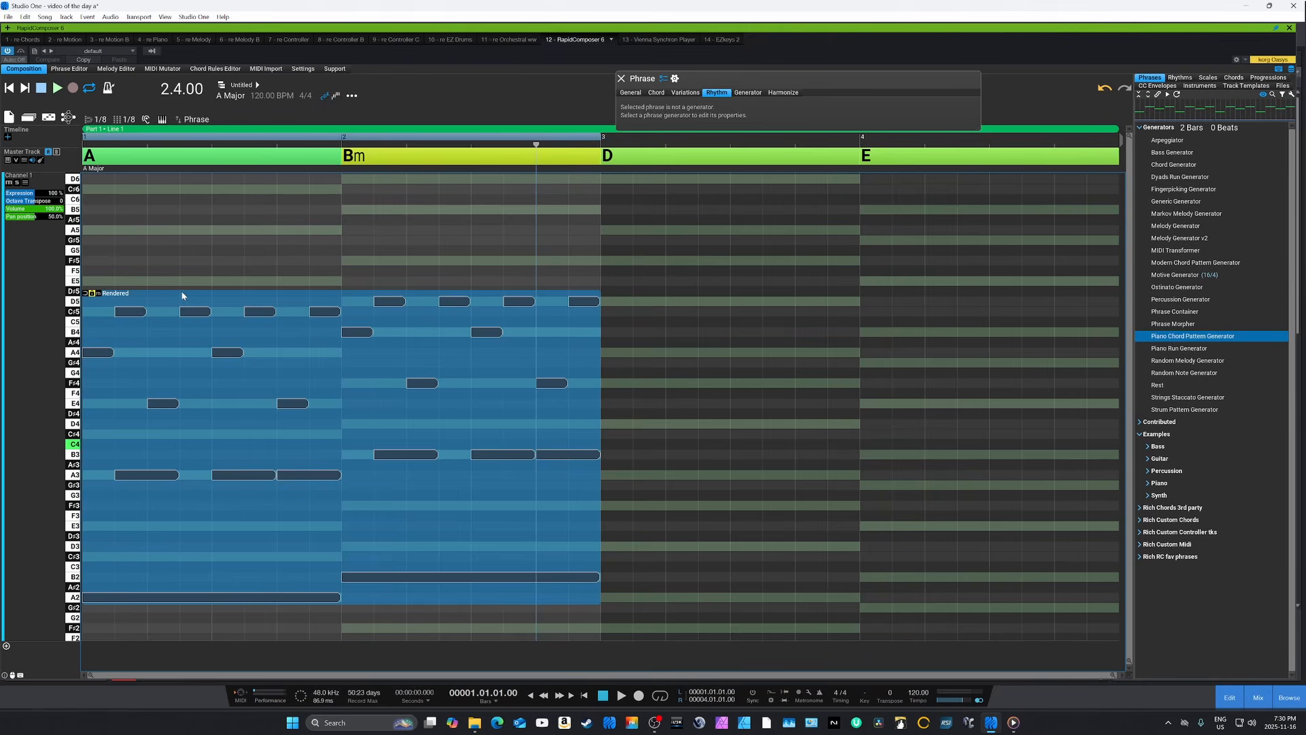
left_click(305, 357)
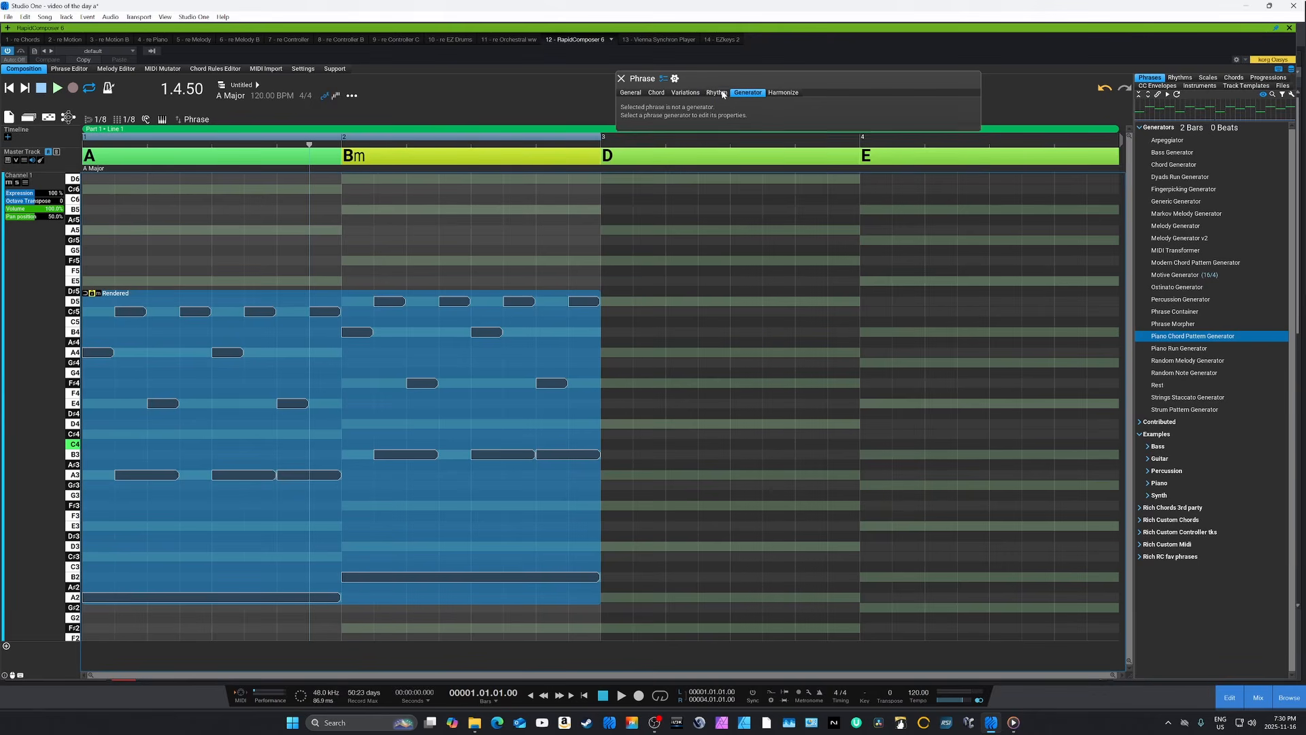
left_click(744, 93)
left_click(1105, 89)
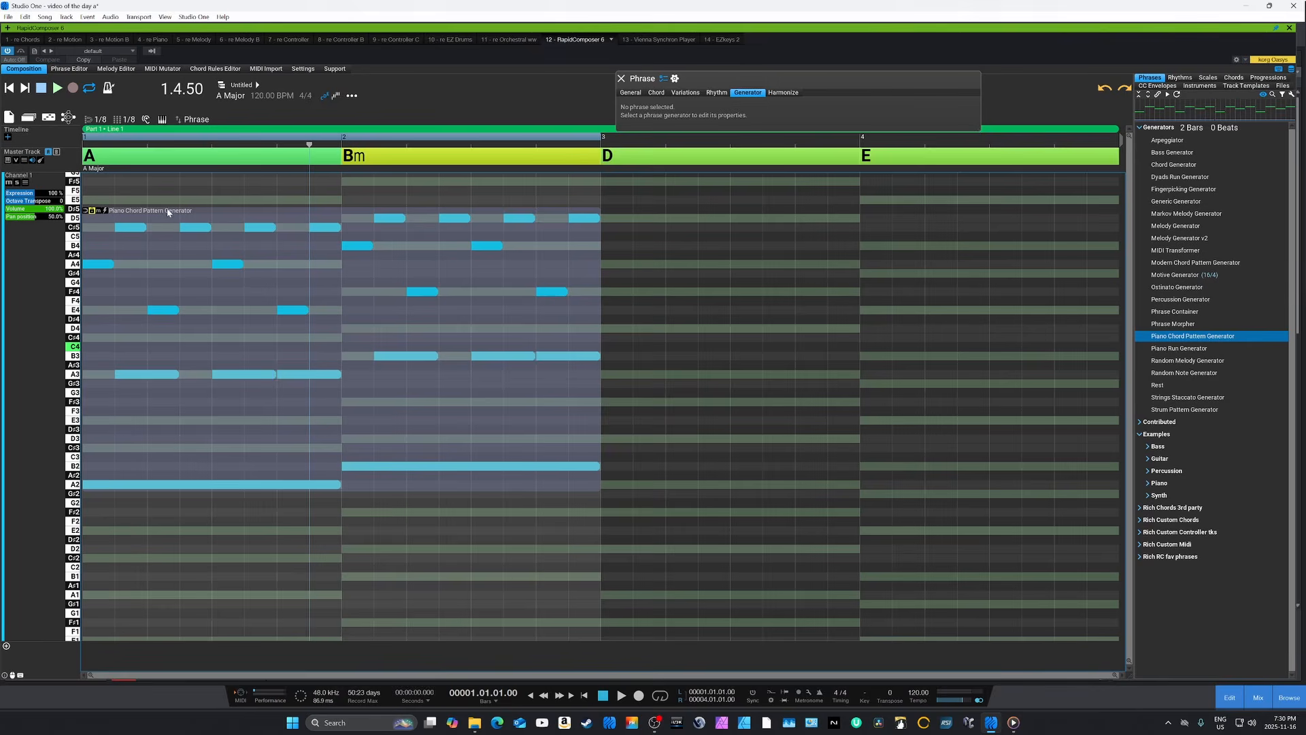
Step: Reselect the Piano Chord Pattern Generator phrase and compare its Generator and Rhythm settings
left_click(259, 295)
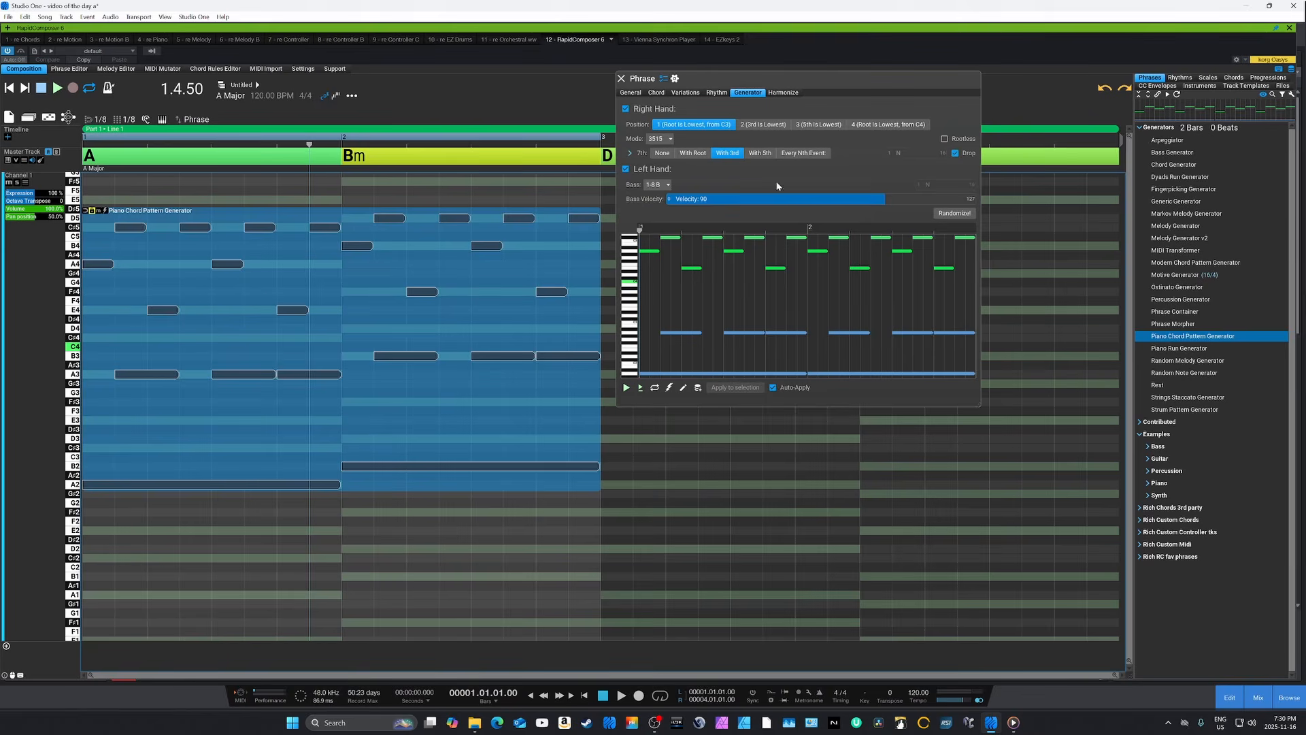
left_click(716, 92)
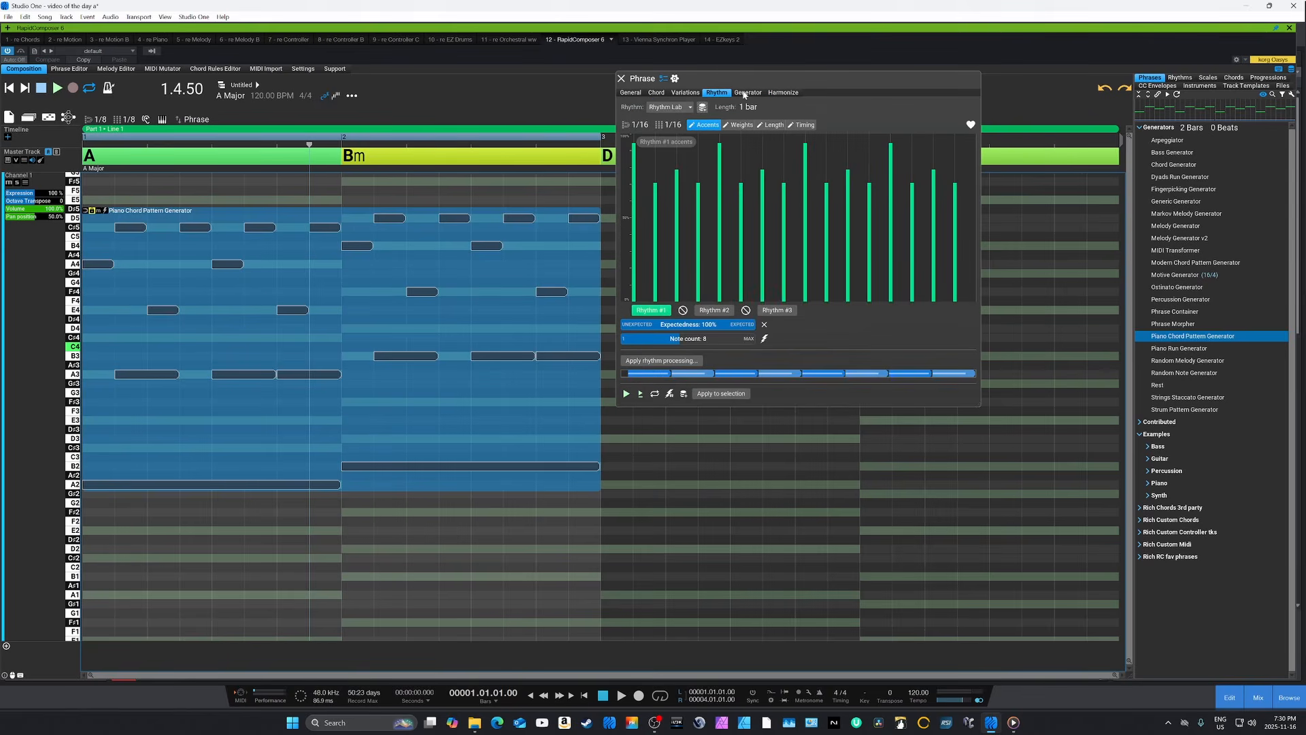
left_click(744, 93)
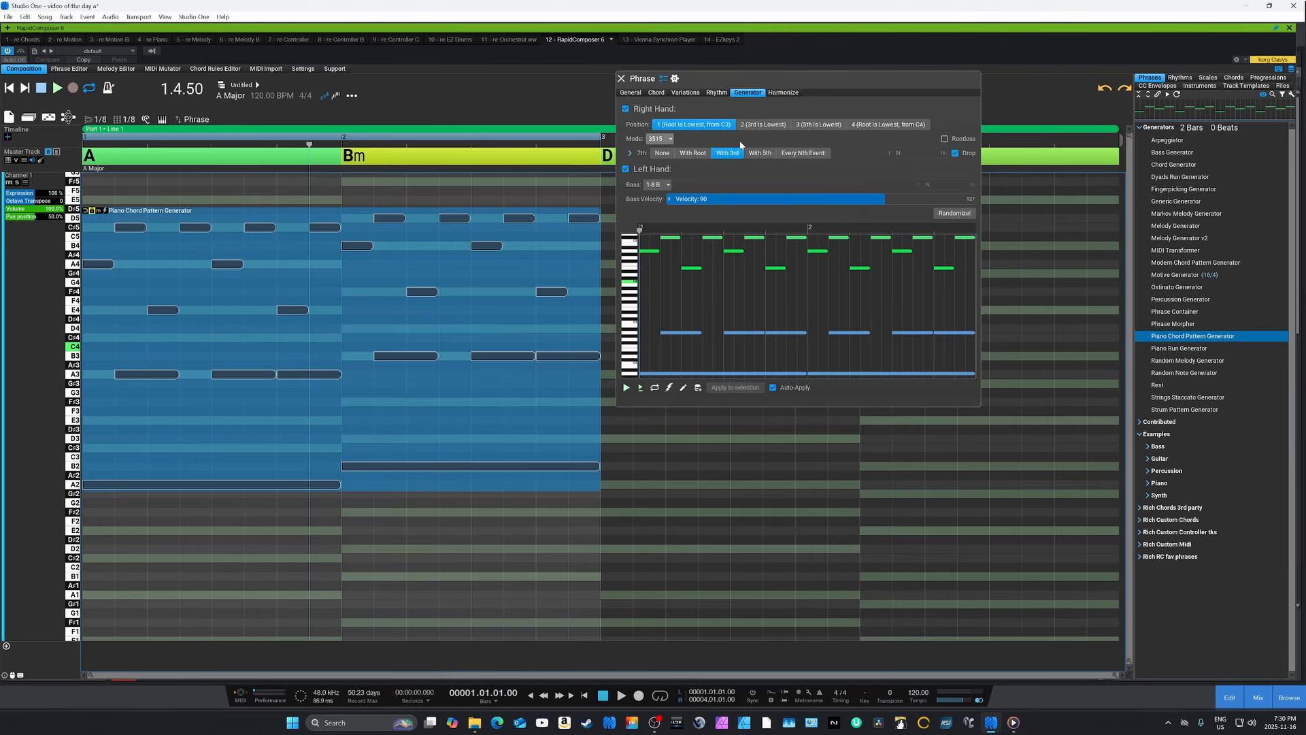
left_click(717, 94)
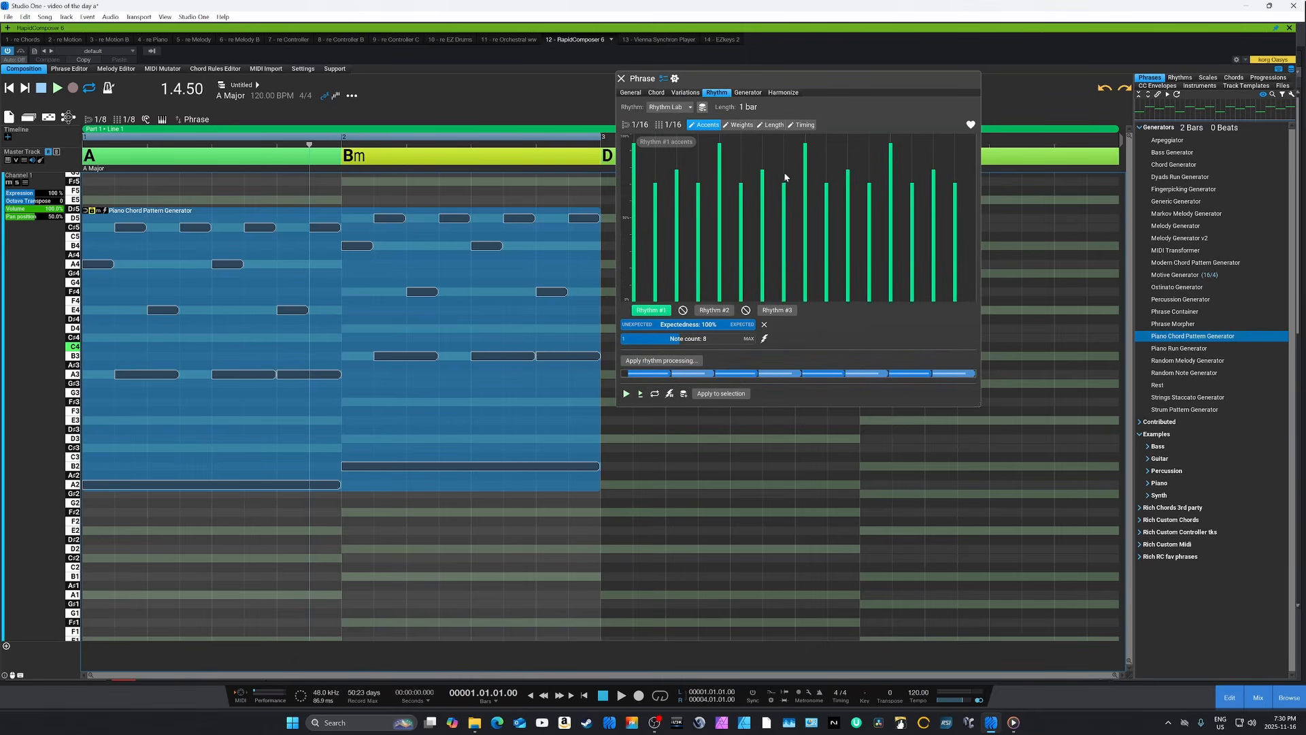
Step: Try the Schillinger's Interference and Polyrhythm rhythm types on the piano phrase
left_click(683, 108)
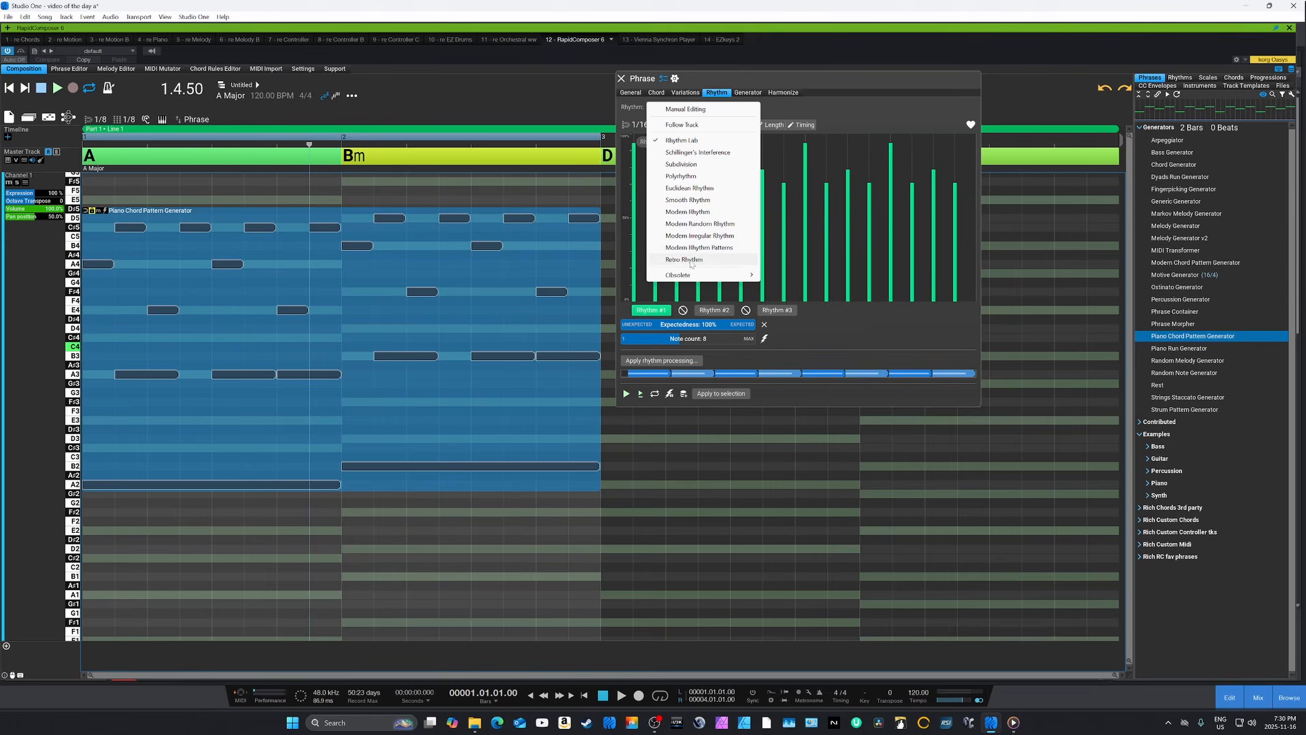
left_click(683, 153)
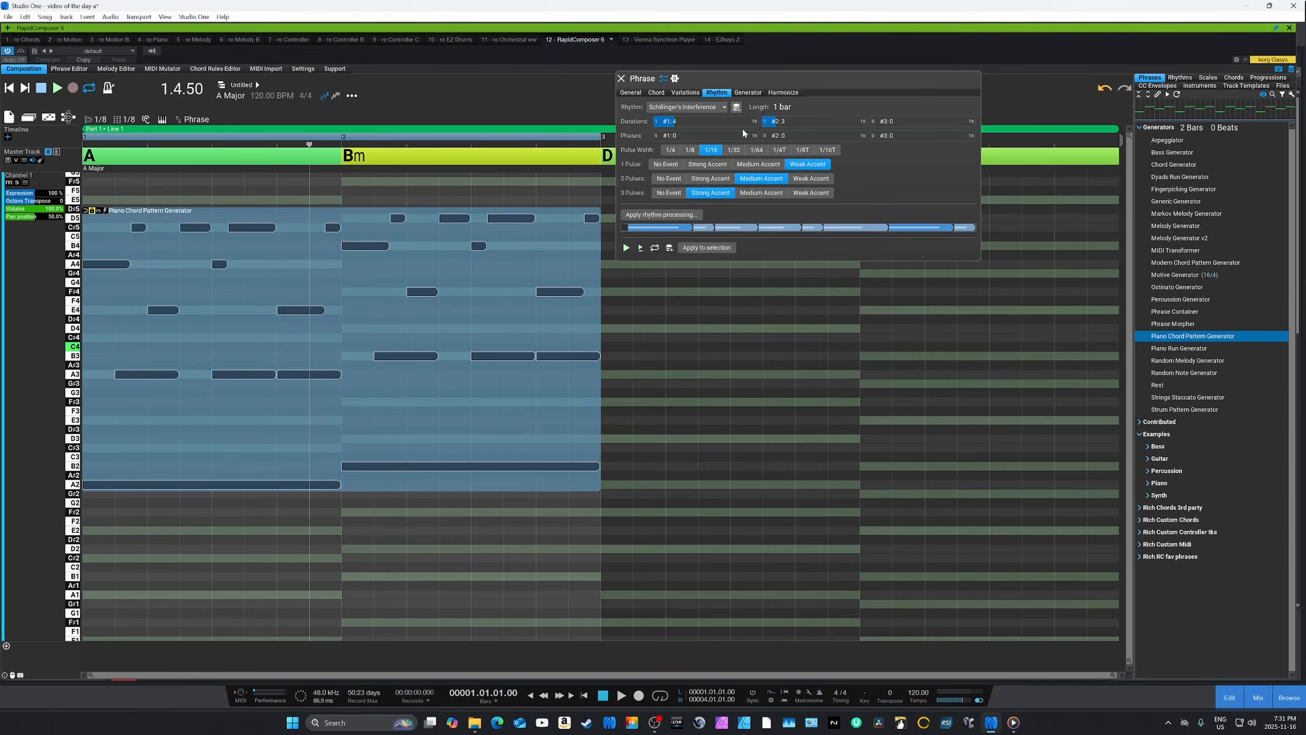
left_click(696, 107)
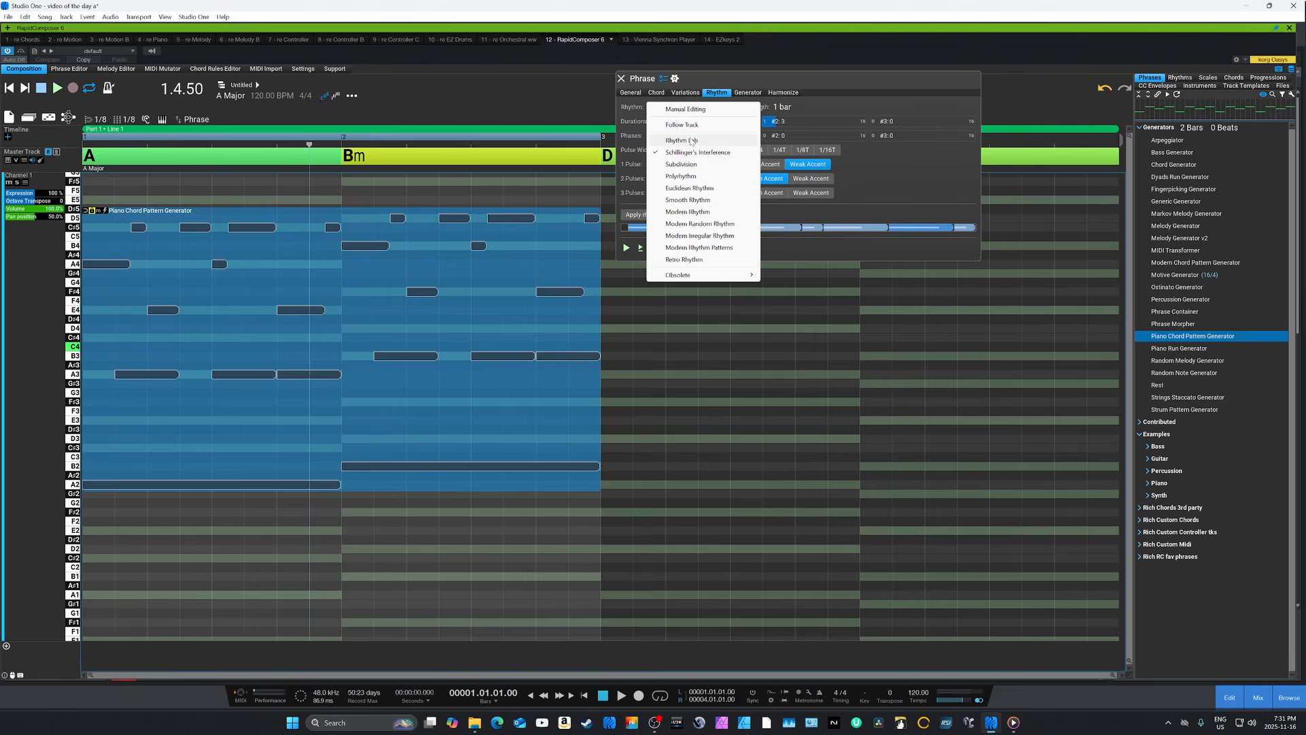
left_click(697, 176)
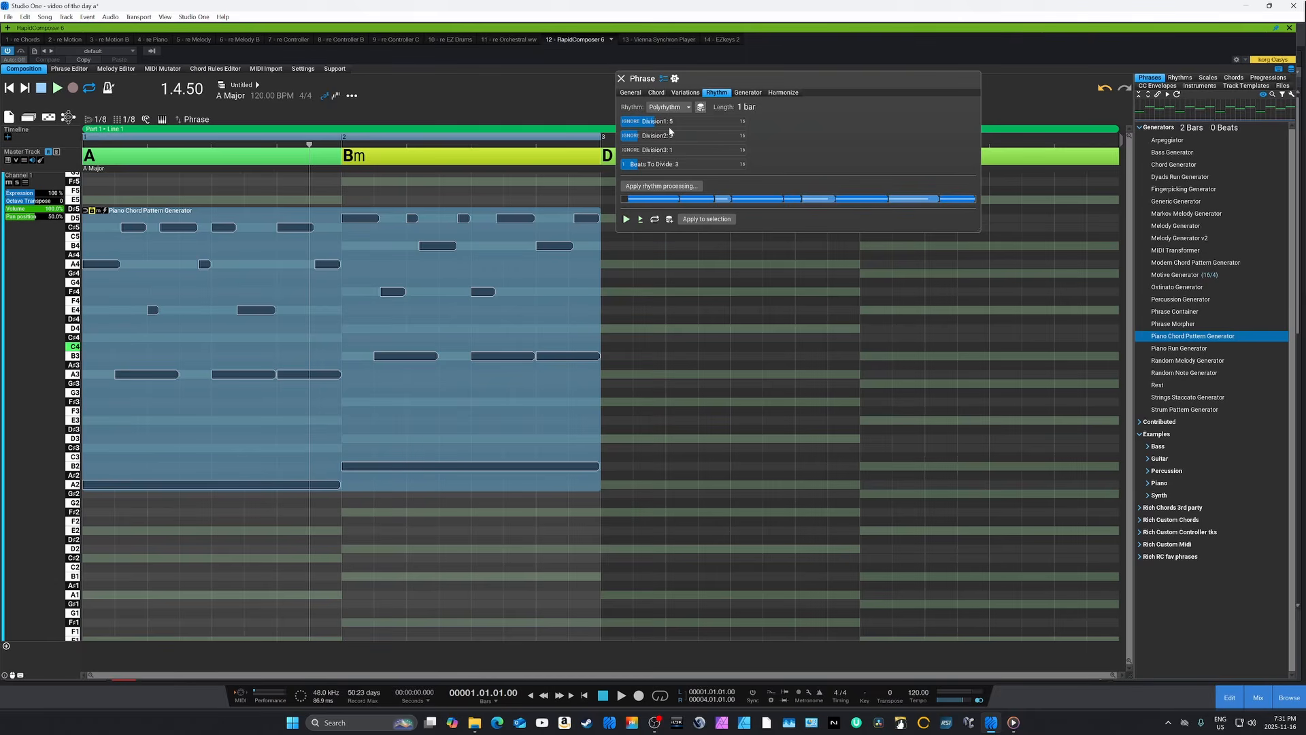
Step: Set the phrase's rhythm type to Modern Rhythm and regenerate the rhythm several times, previewing a variation
left_click(678, 108)
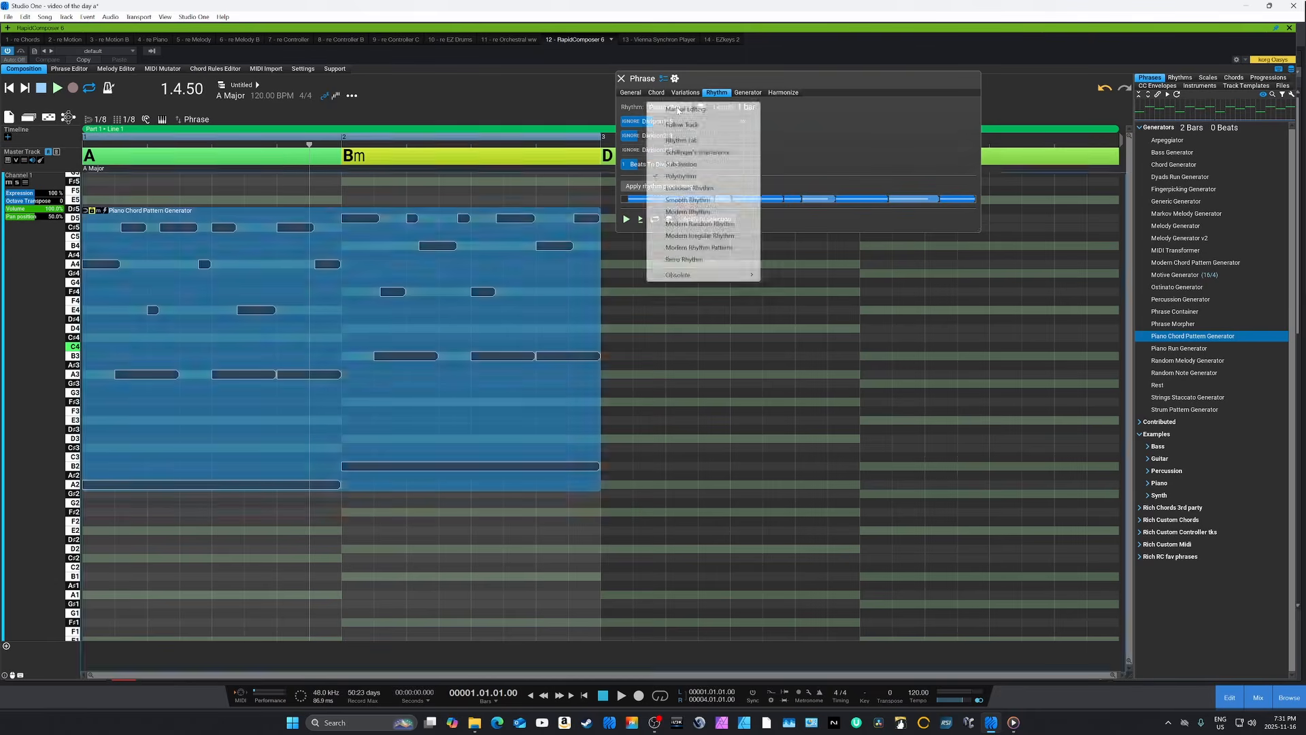
left_click(690, 212)
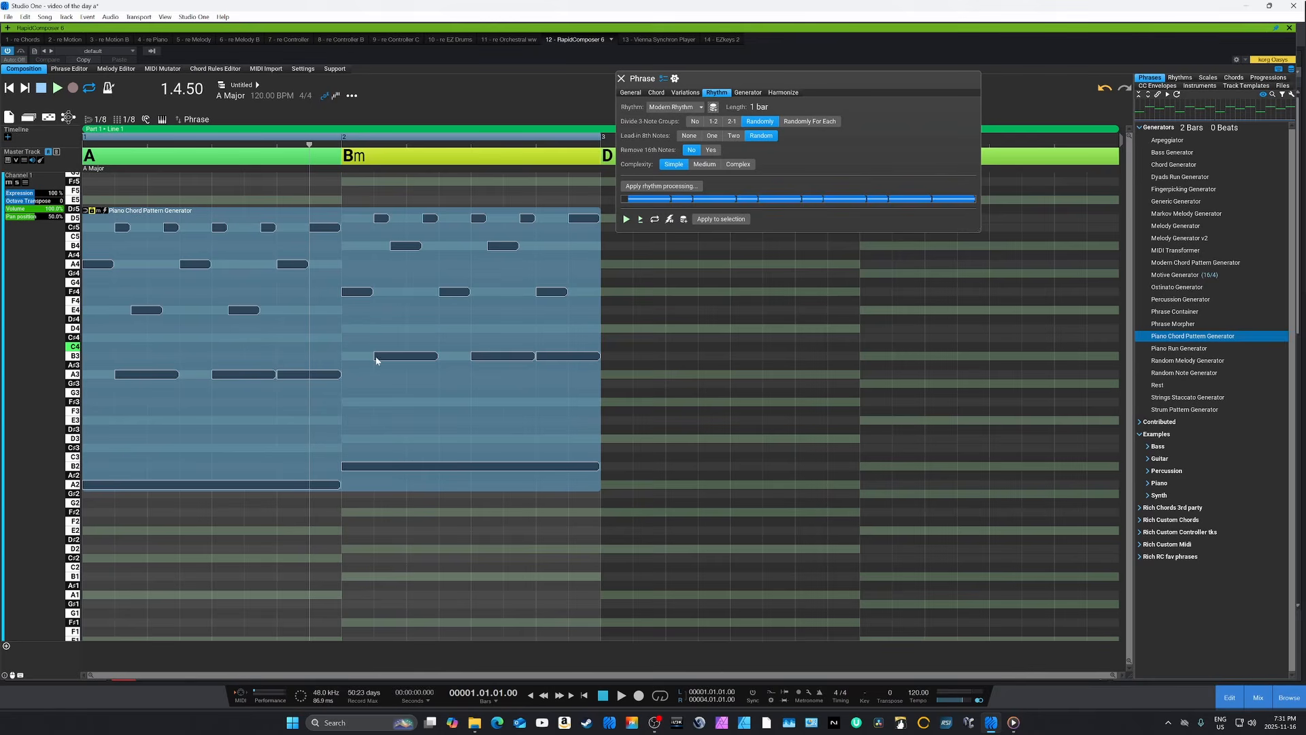
left_click(669, 219)
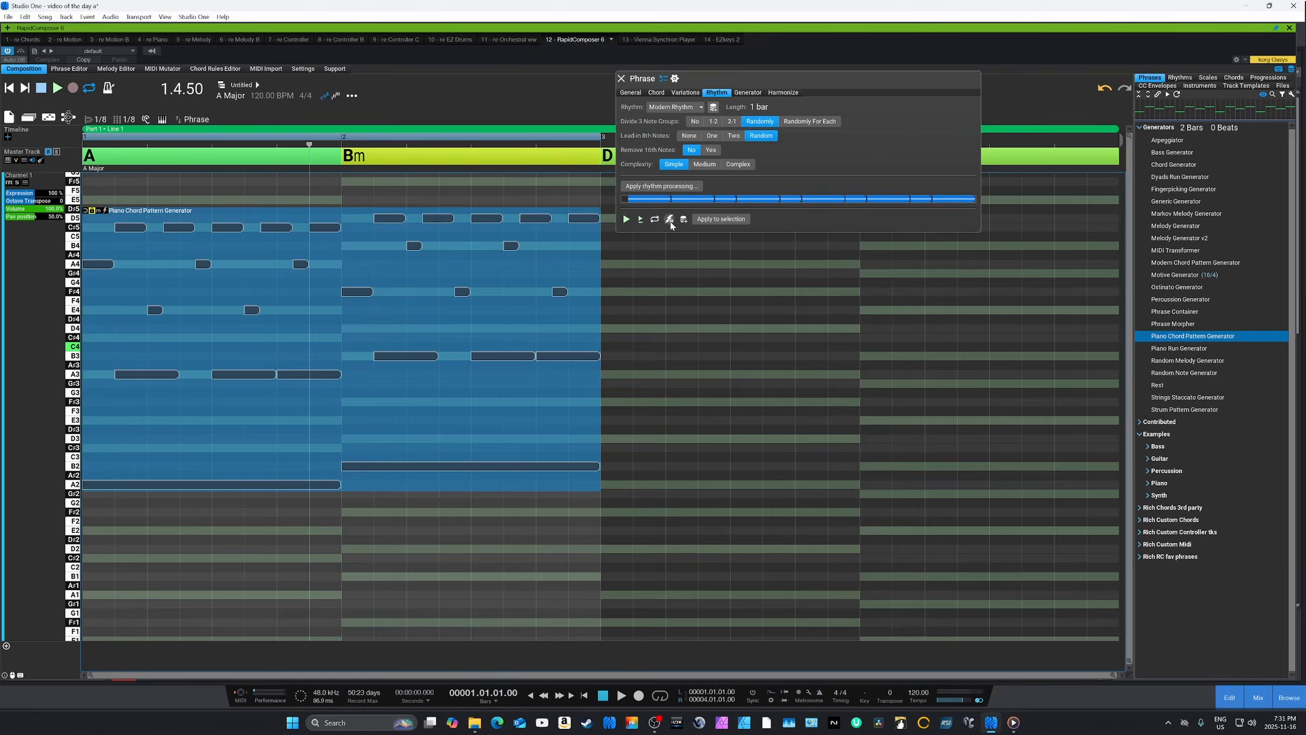
left_click(669, 219)
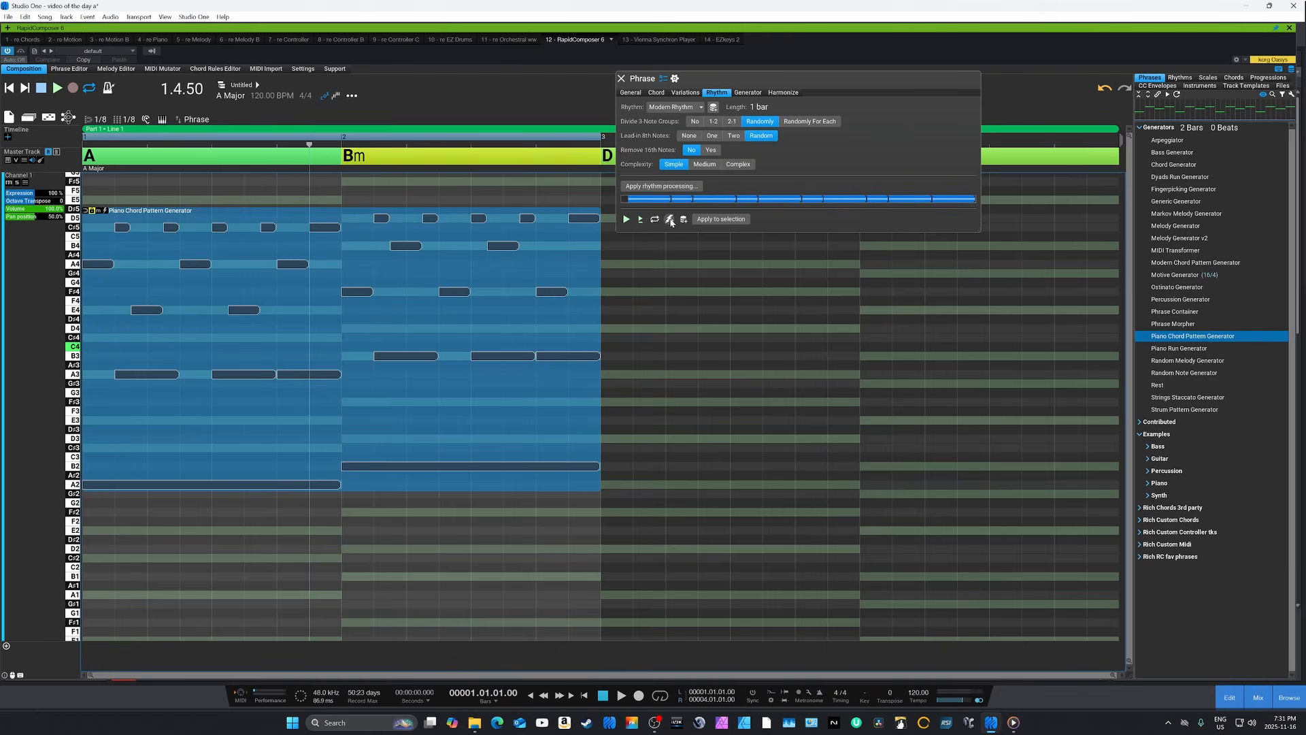
left_click(669, 219)
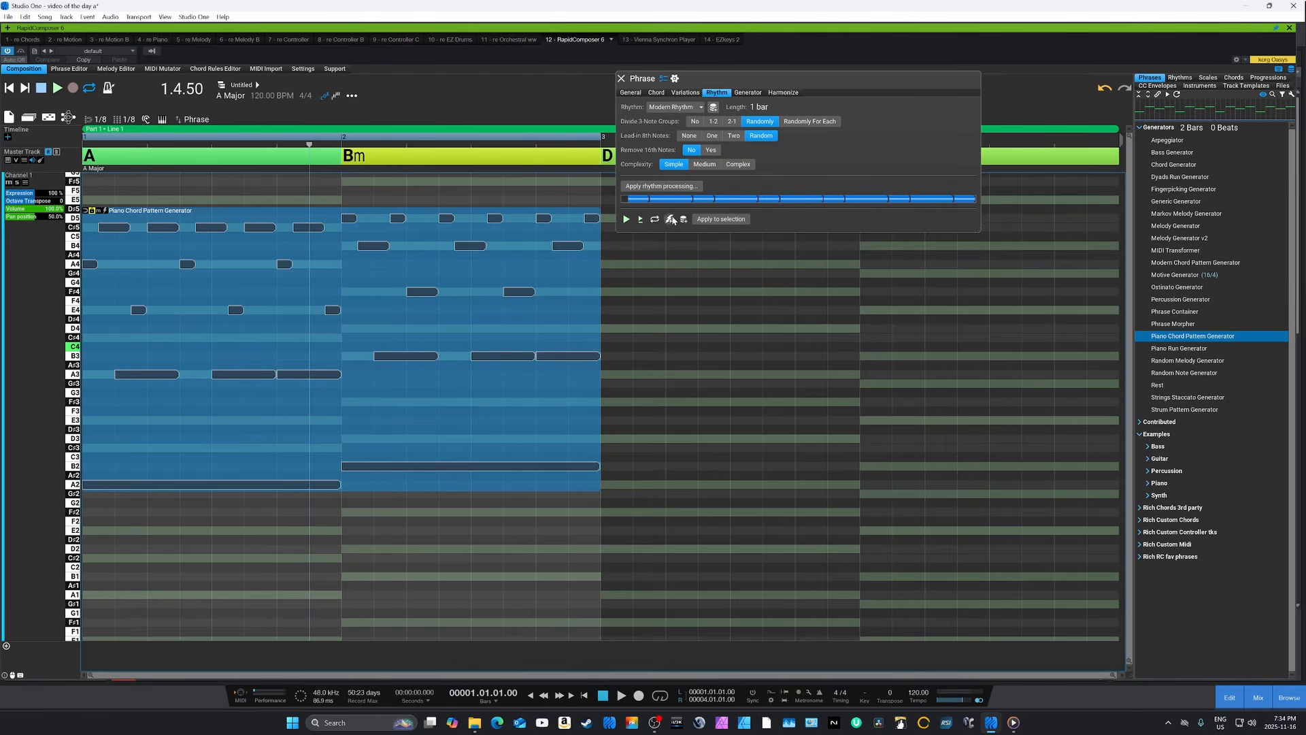
left_click(627, 223)
left_click(670, 220)
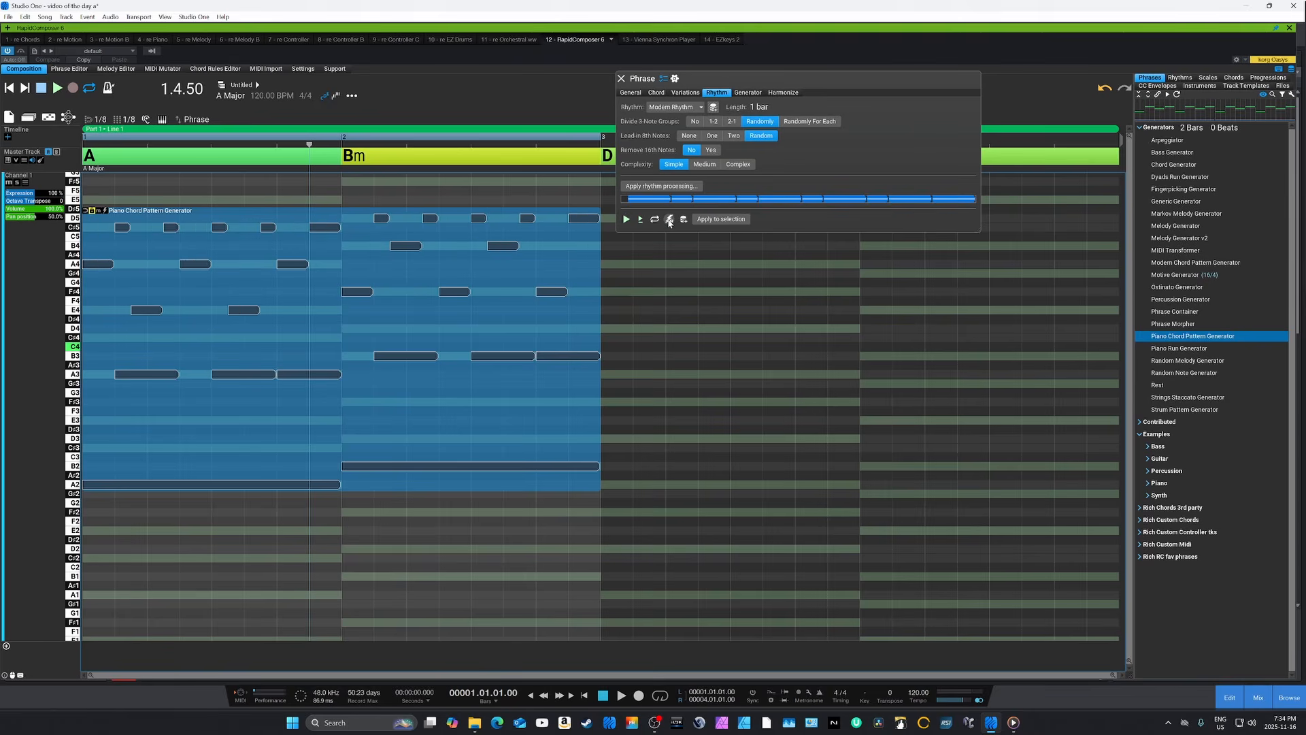
Step: Regenerate the piano phrase's Modern Rhythm three more times and check the option for saving the rhythm to the library
left_click(670, 220)
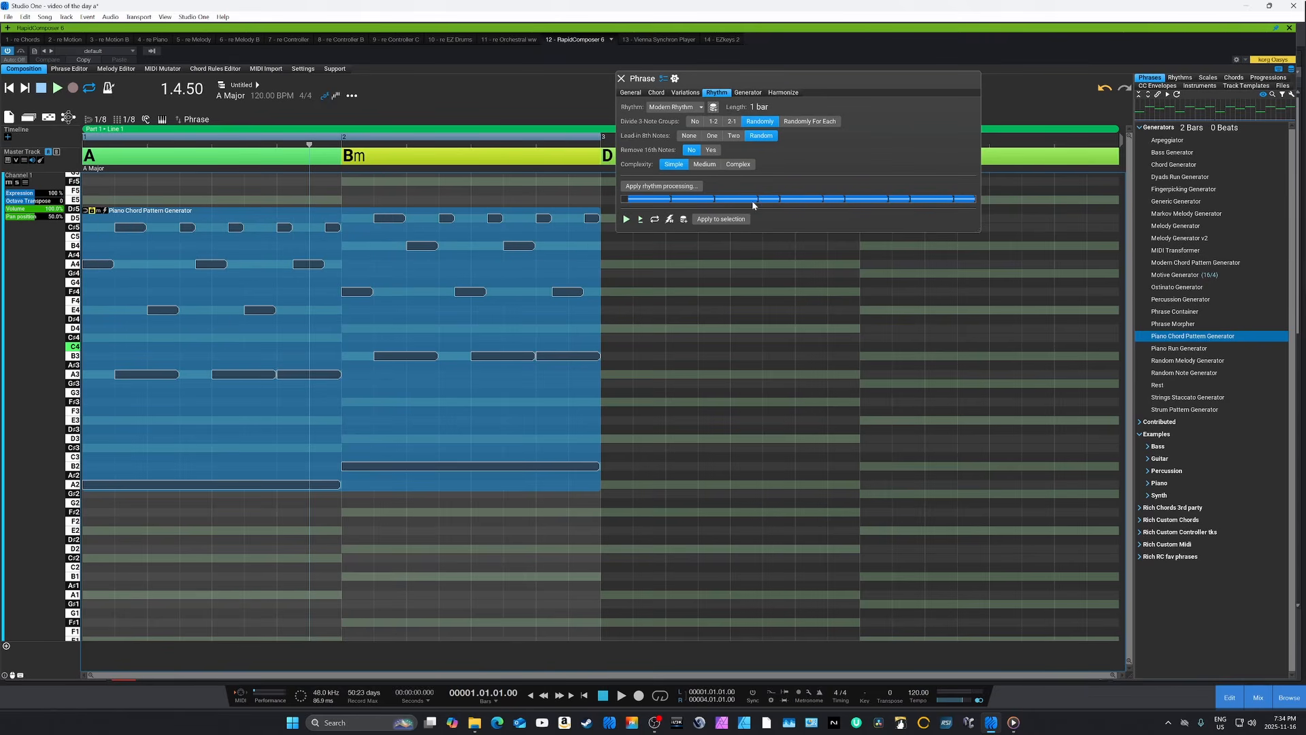
left_click(670, 220)
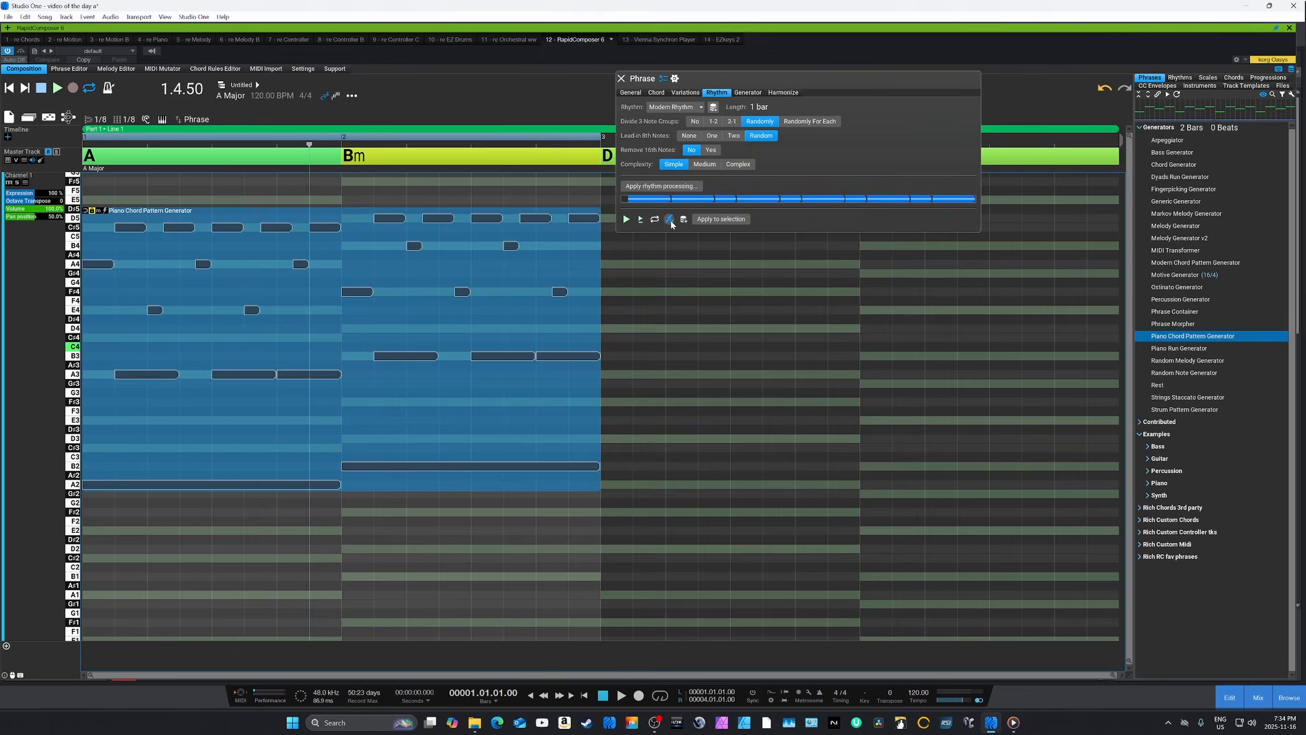
left_click(670, 220)
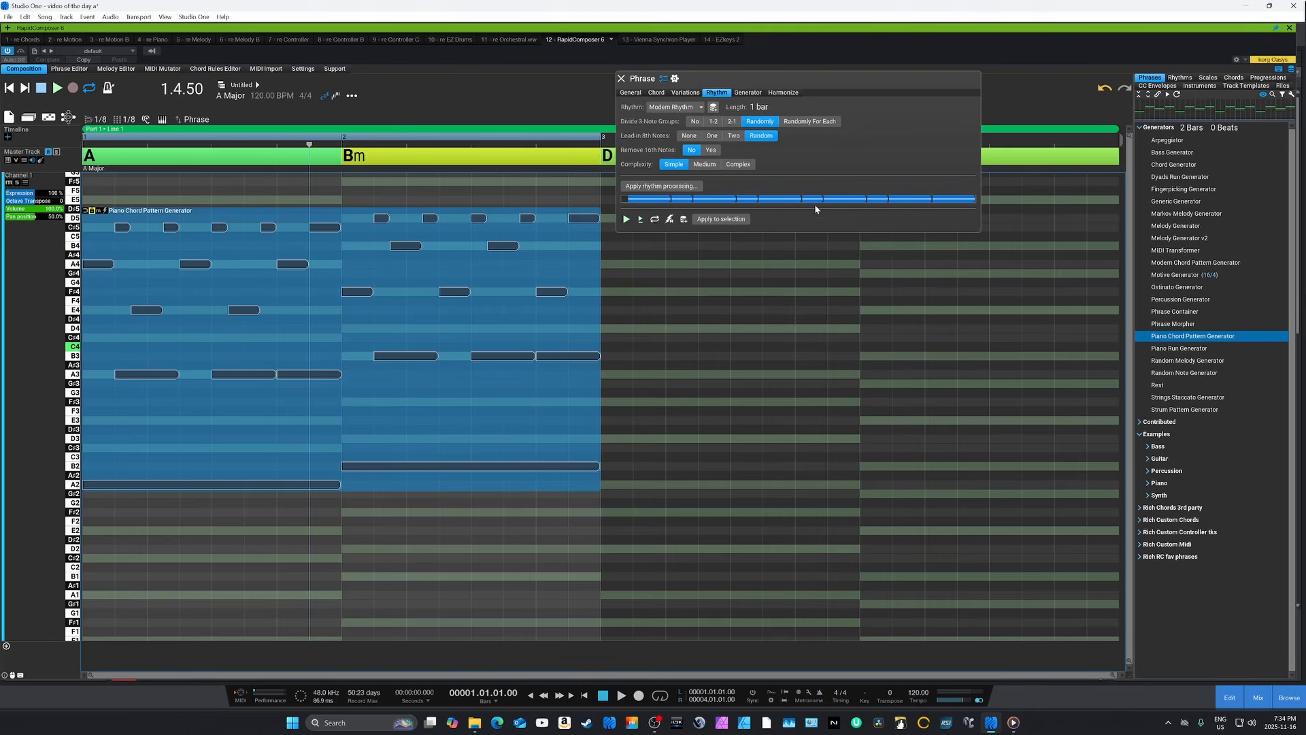
left_click(683, 220)
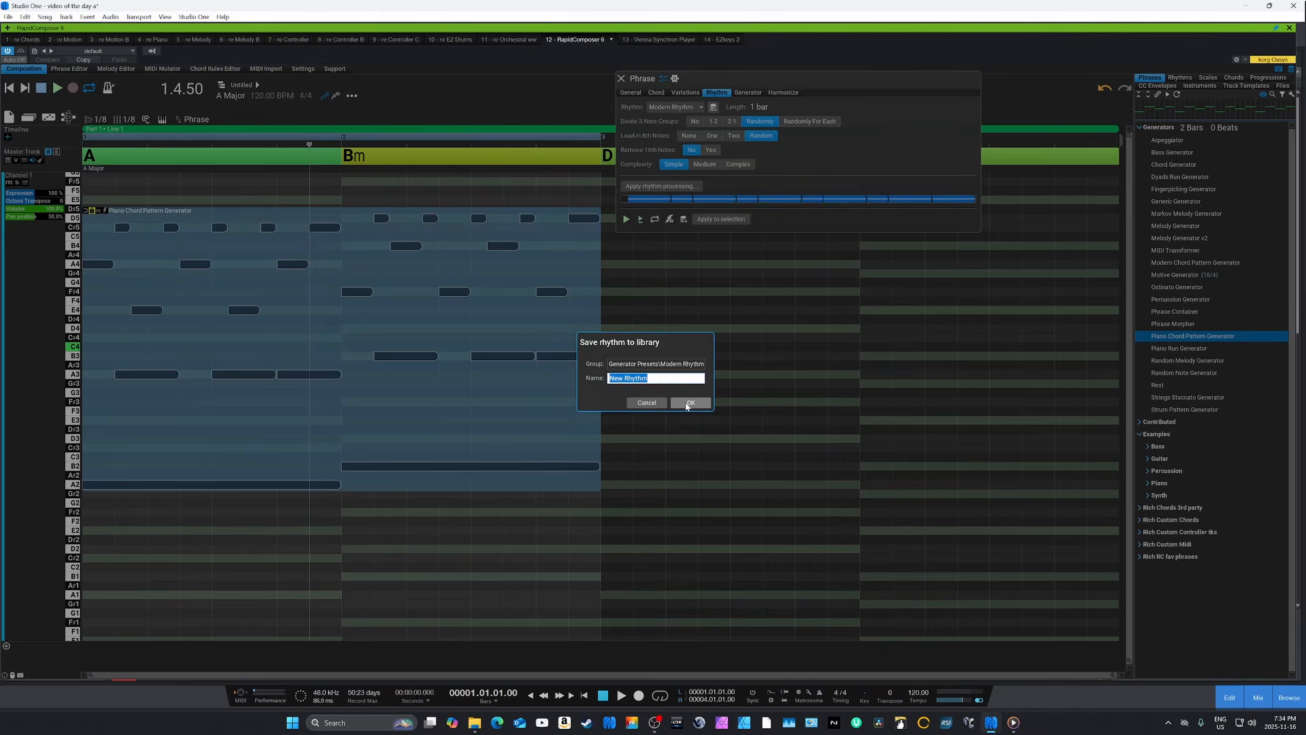
left_click(646, 403)
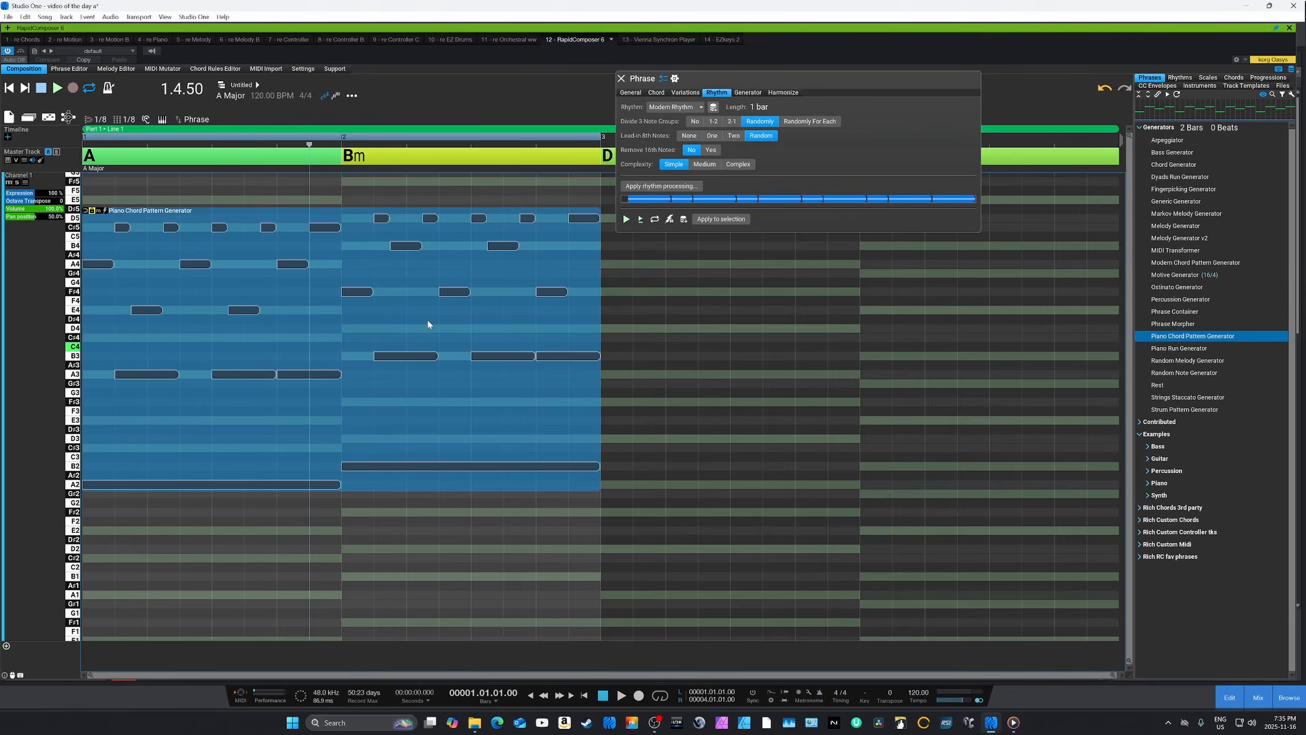
Step: Reselect the piano phrase, look over its available phrase actions, and return to its Generator properties
left_click(406, 325)
left_click(427, 325)
left_click(674, 79)
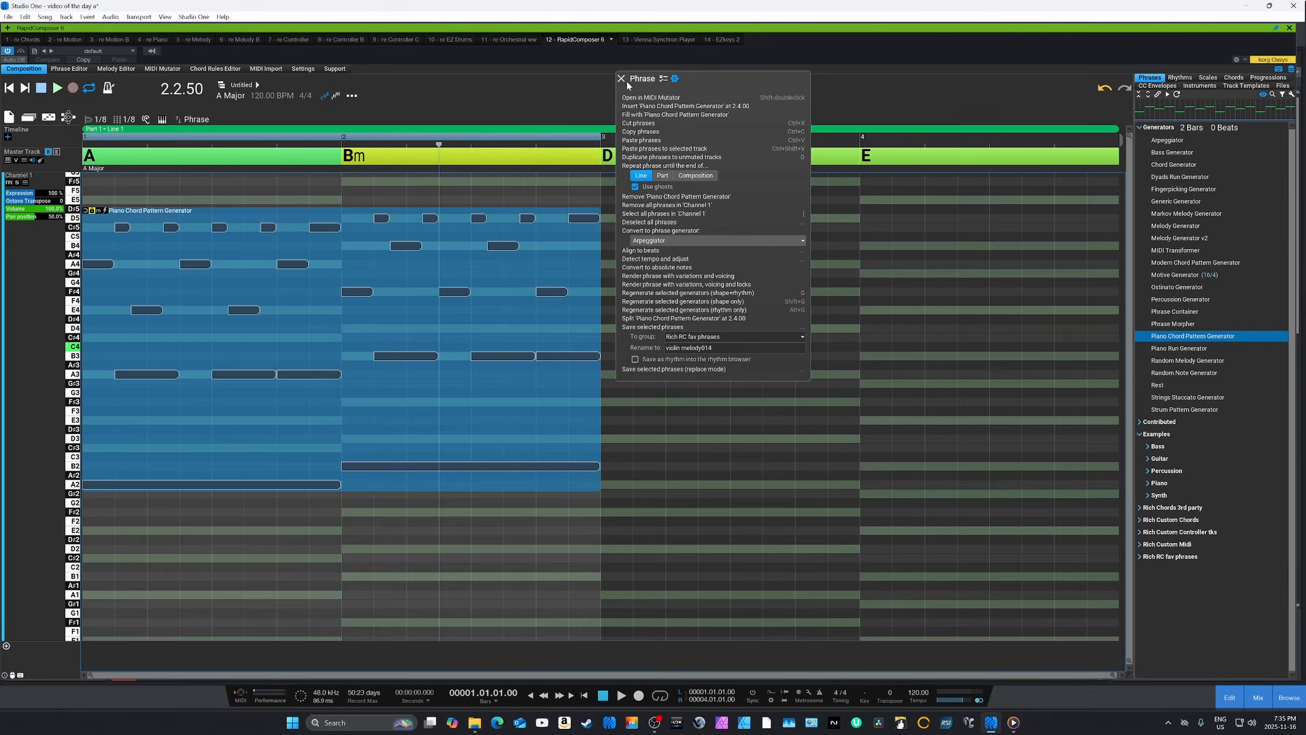
left_click(665, 80)
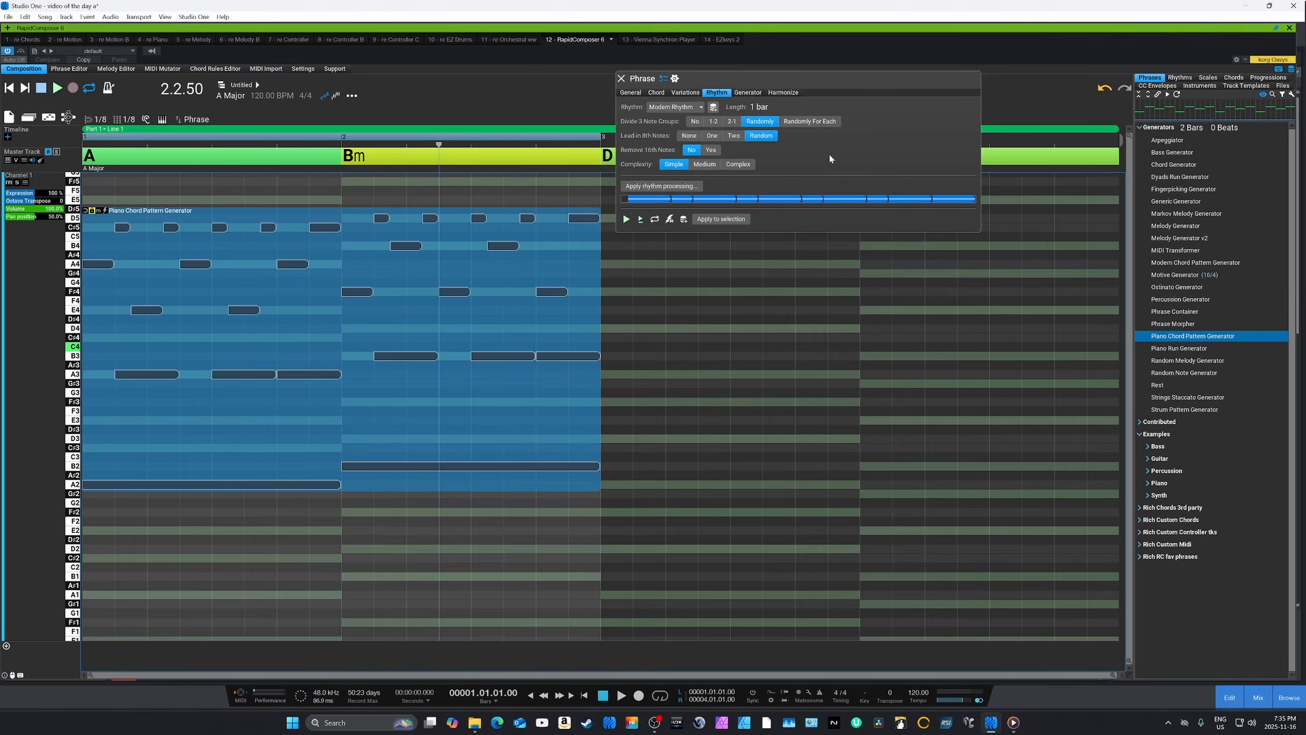
left_click(748, 93)
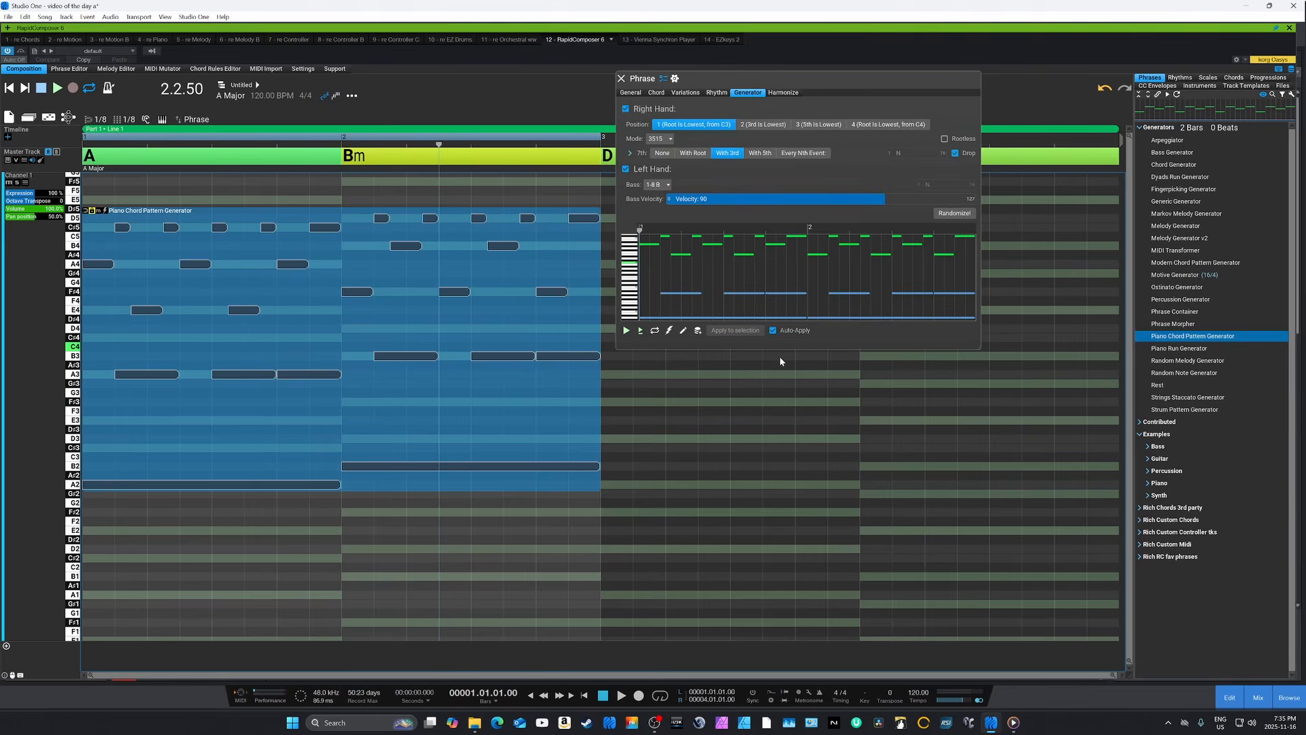
Step: Regenerate the piano phrase's pattern several times, temporarily disabling the left hand to isolate the right-hand notes
left_click(669, 331)
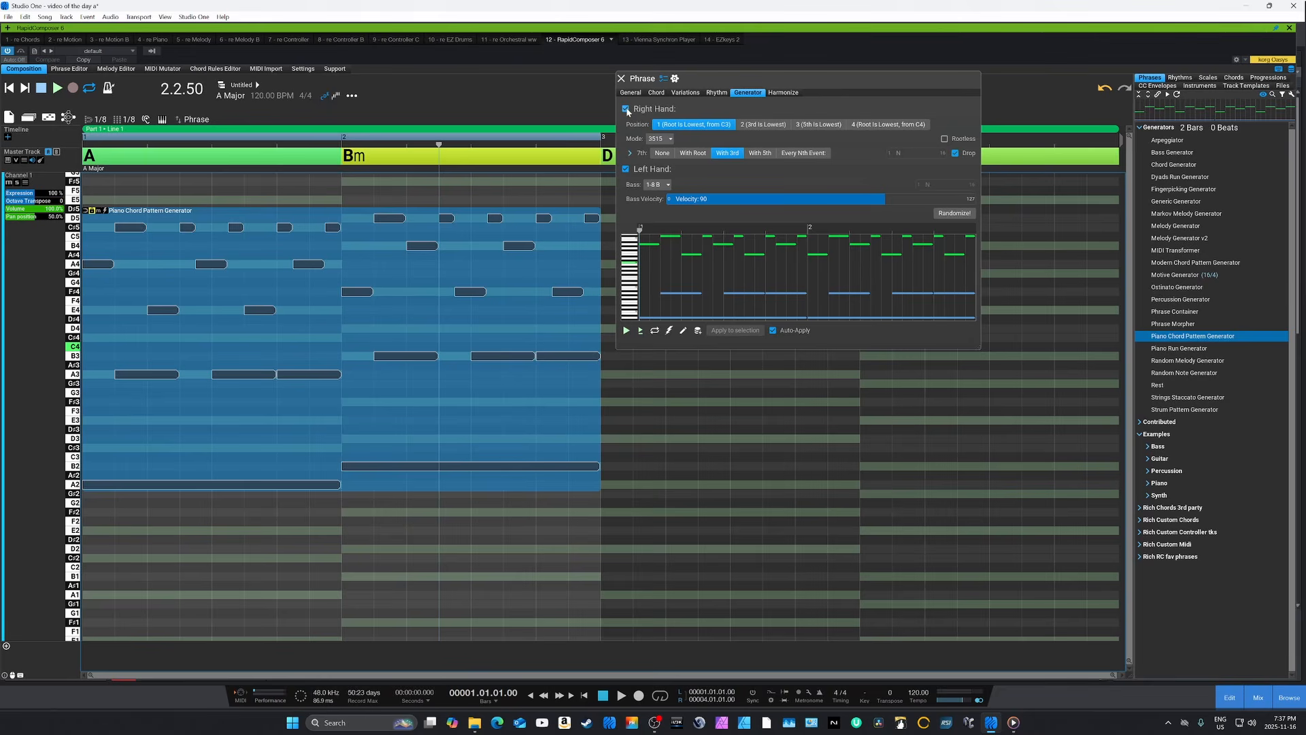
left_click(626, 170)
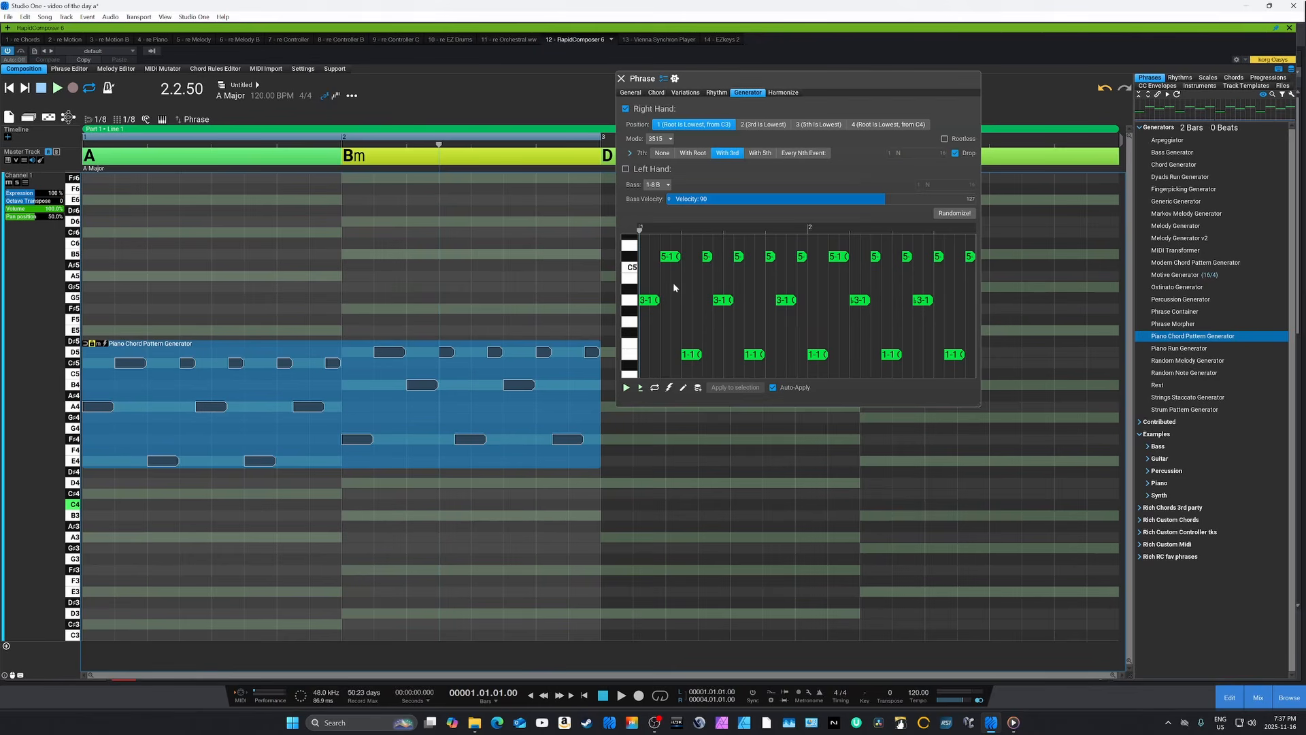
left_click(670, 388)
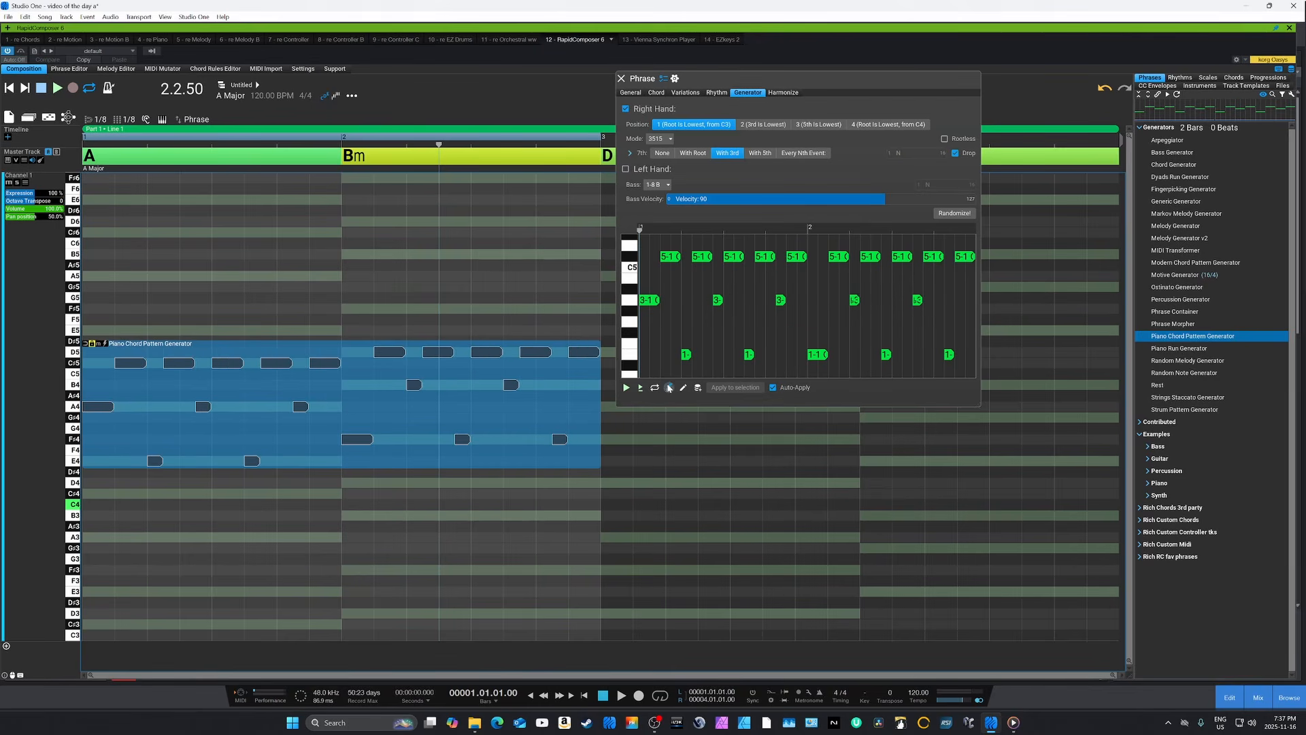
left_click(670, 387)
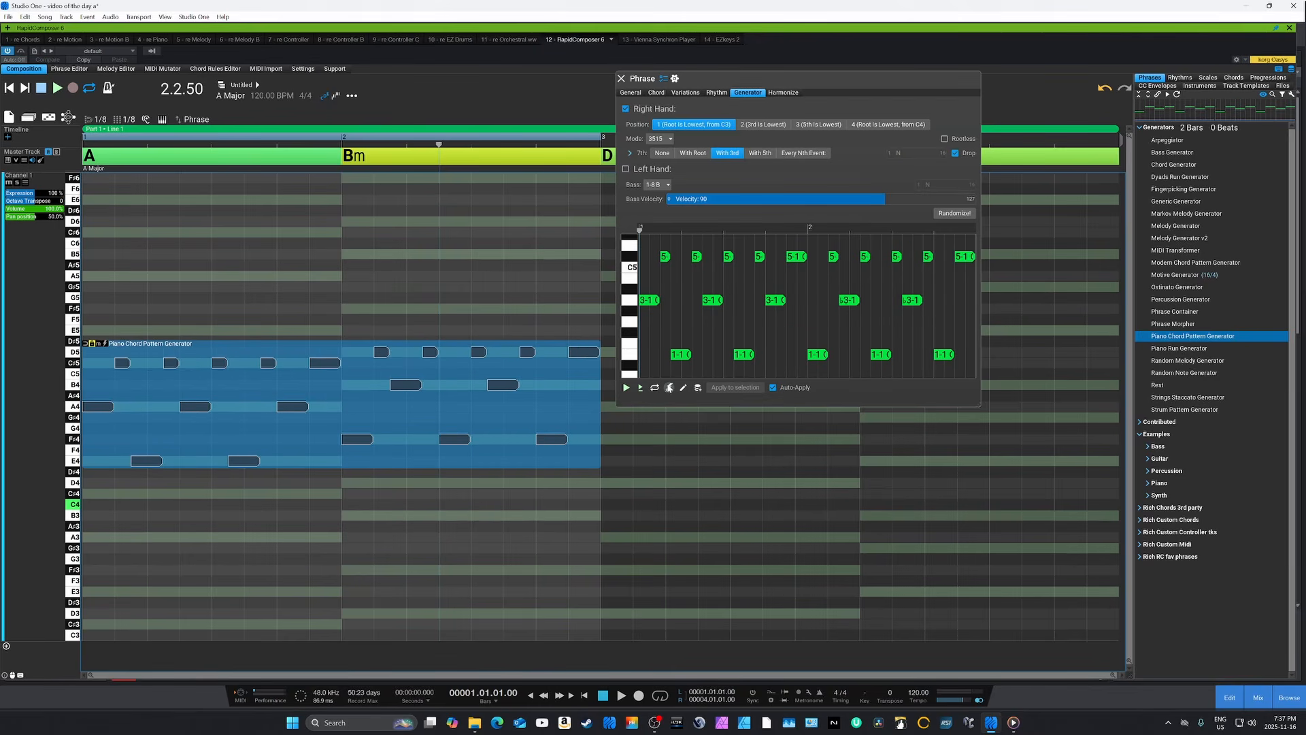
left_click(626, 170)
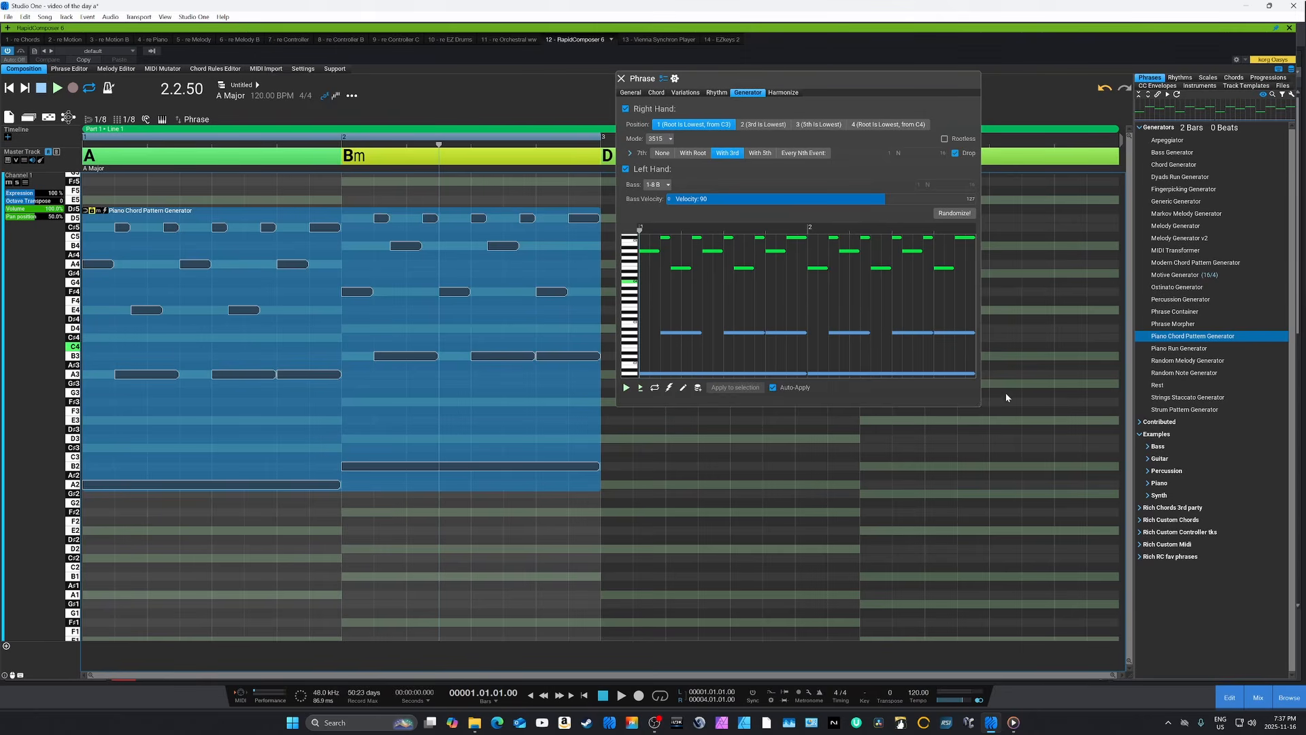
Step: Enlarge the pattern preview and try the right hand with 7th set to With Root and position 2 (3rd Is Lowest)
left_click_drag(977, 404, 1040, 526)
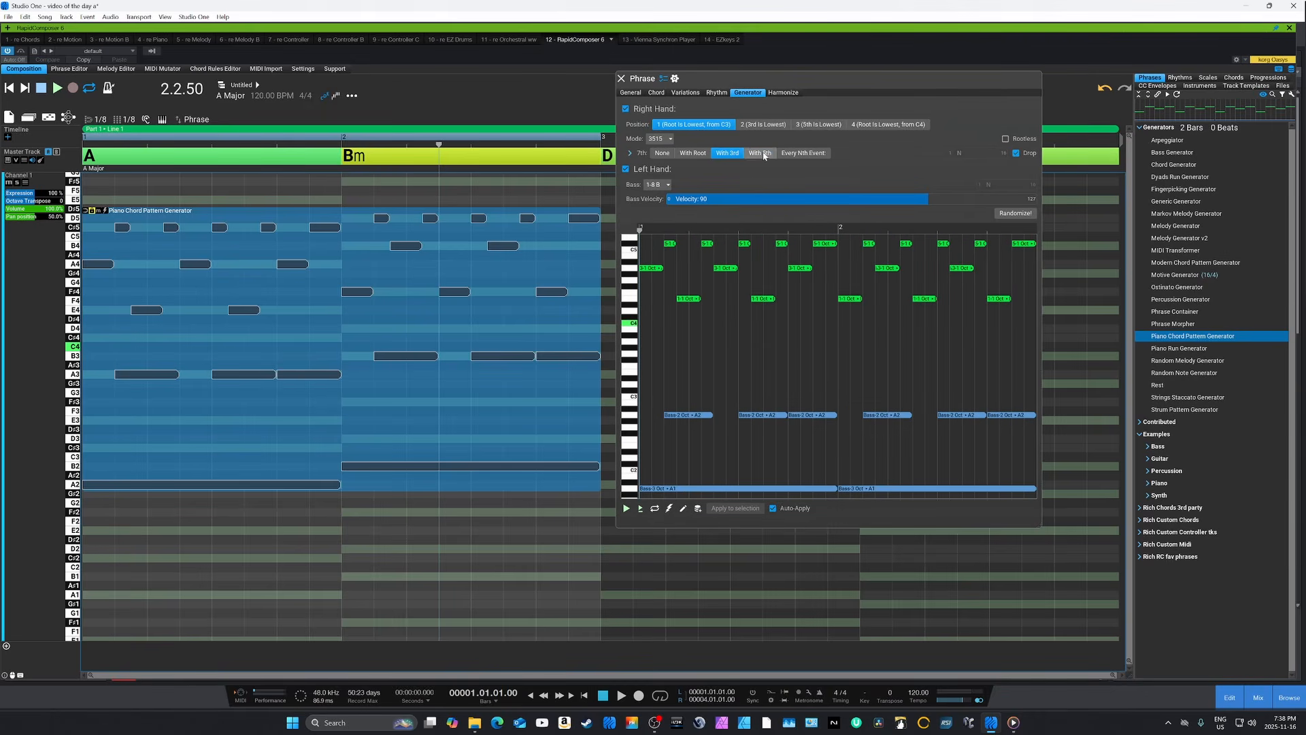
left_click(690, 153)
left_click(756, 125)
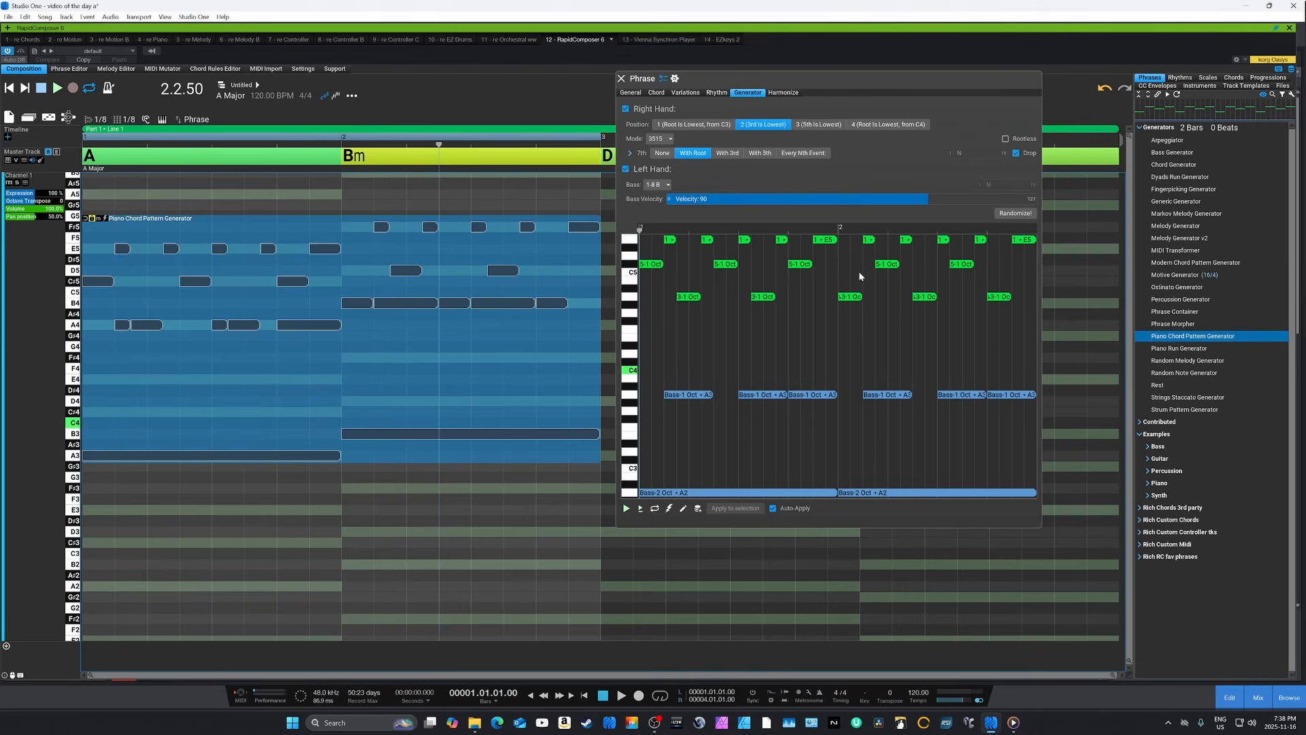
Step: Change the piano phrase's rhythm type to Retro Rhythm
left_click(717, 92)
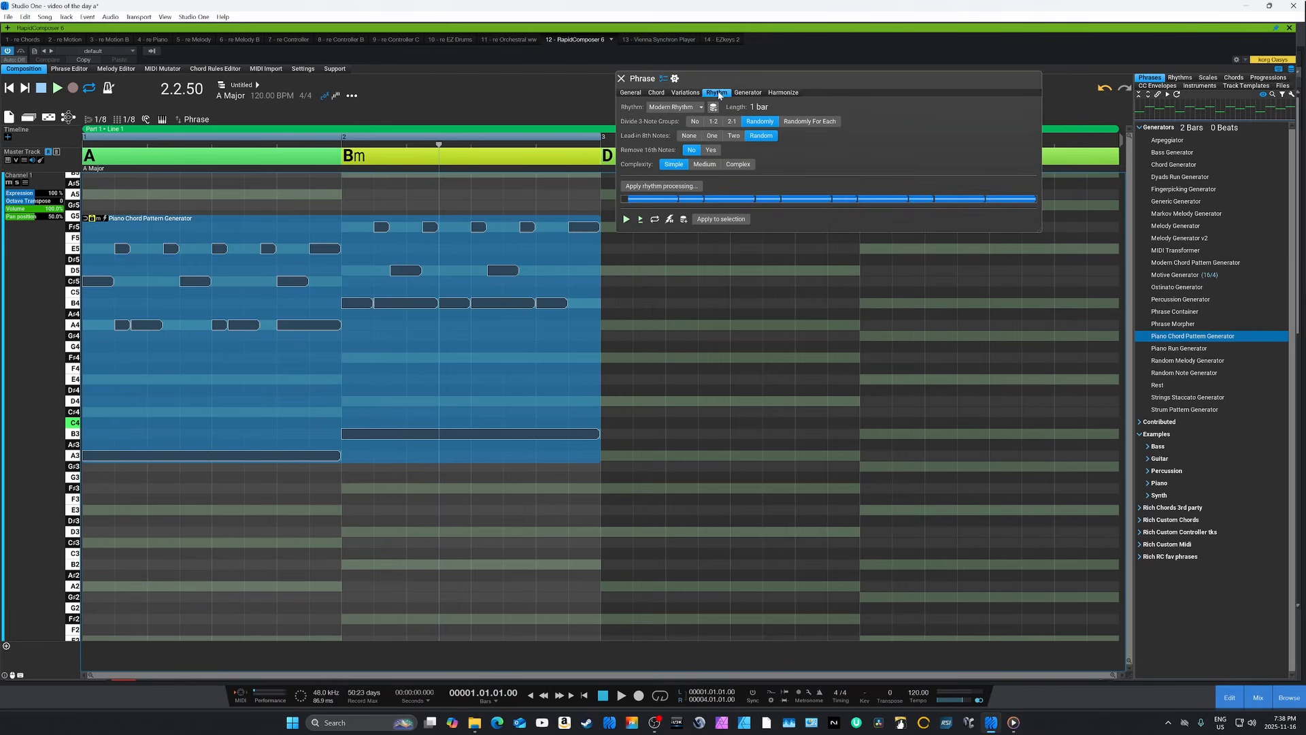
left_click(686, 109)
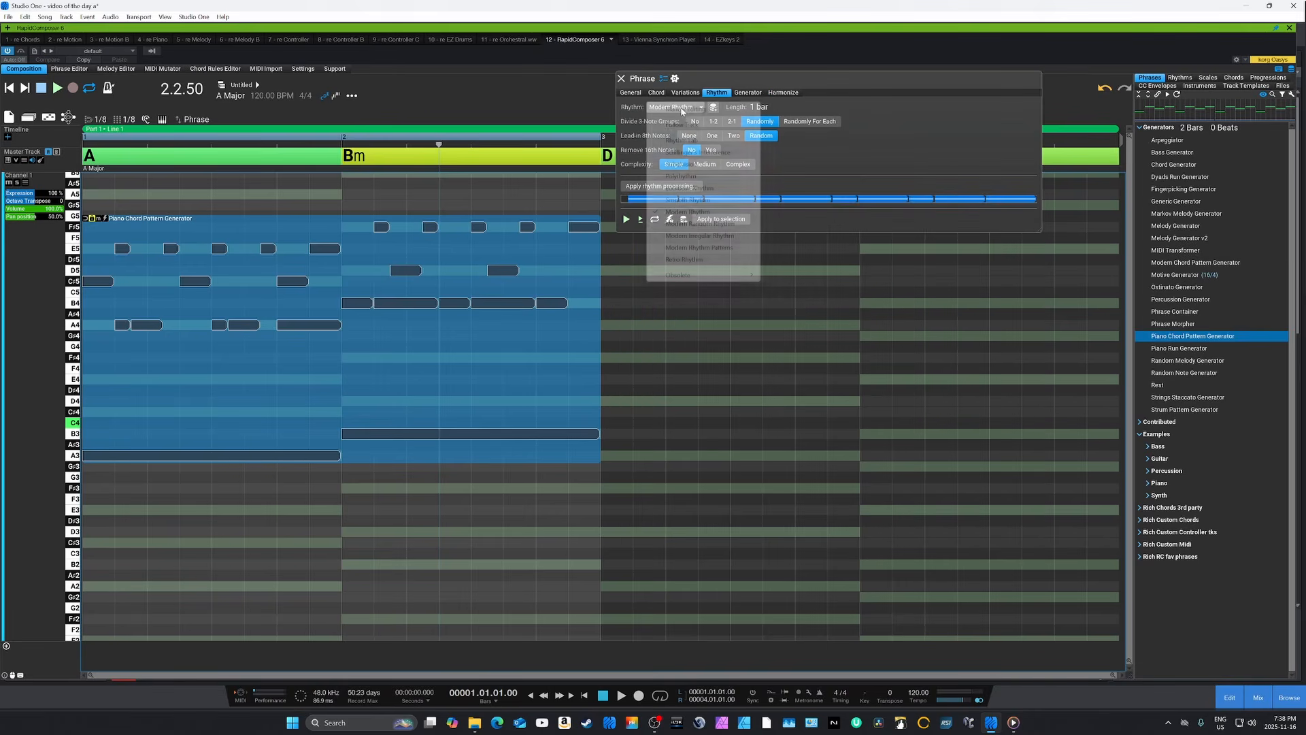
left_click(696, 260)
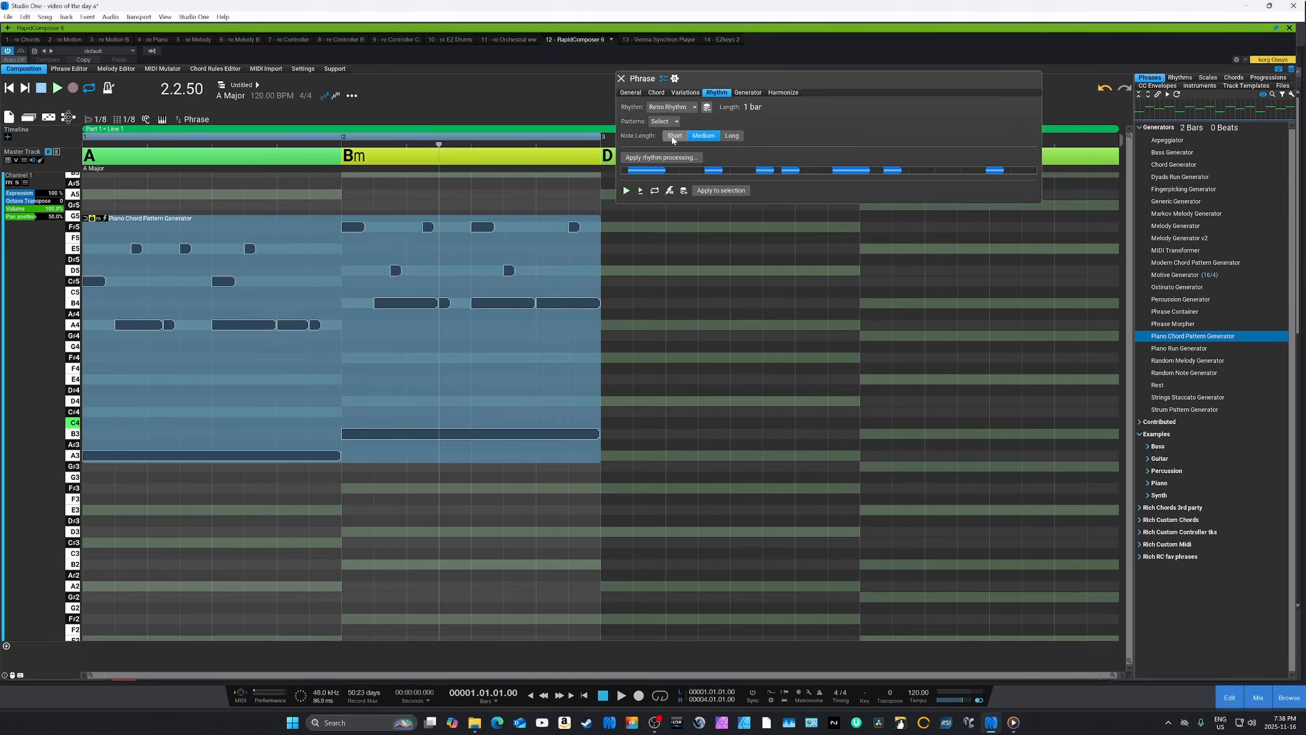
Step: Set the 7th to With 3rd and bass velocity to 40, trying right-hand position 4 before choosing position 1 (Root Is Lowest, from C3)
left_click(746, 92)
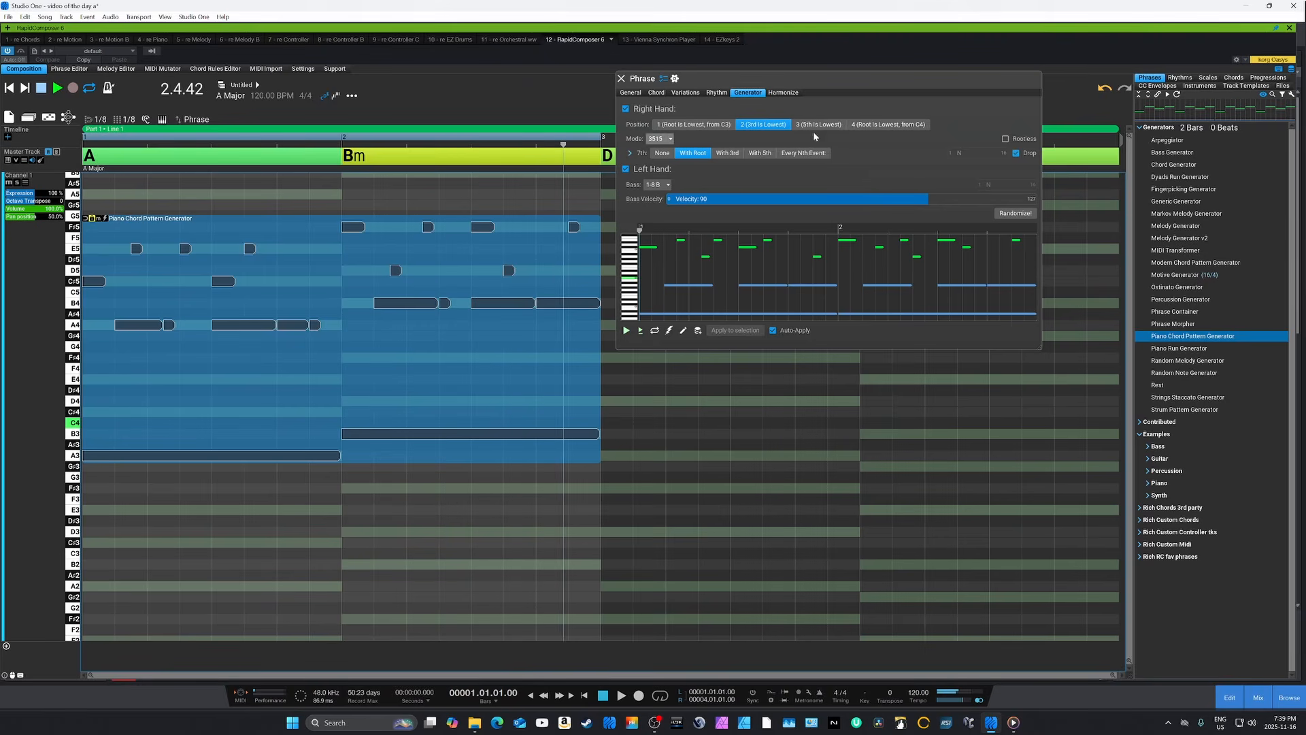
left_click(861, 126)
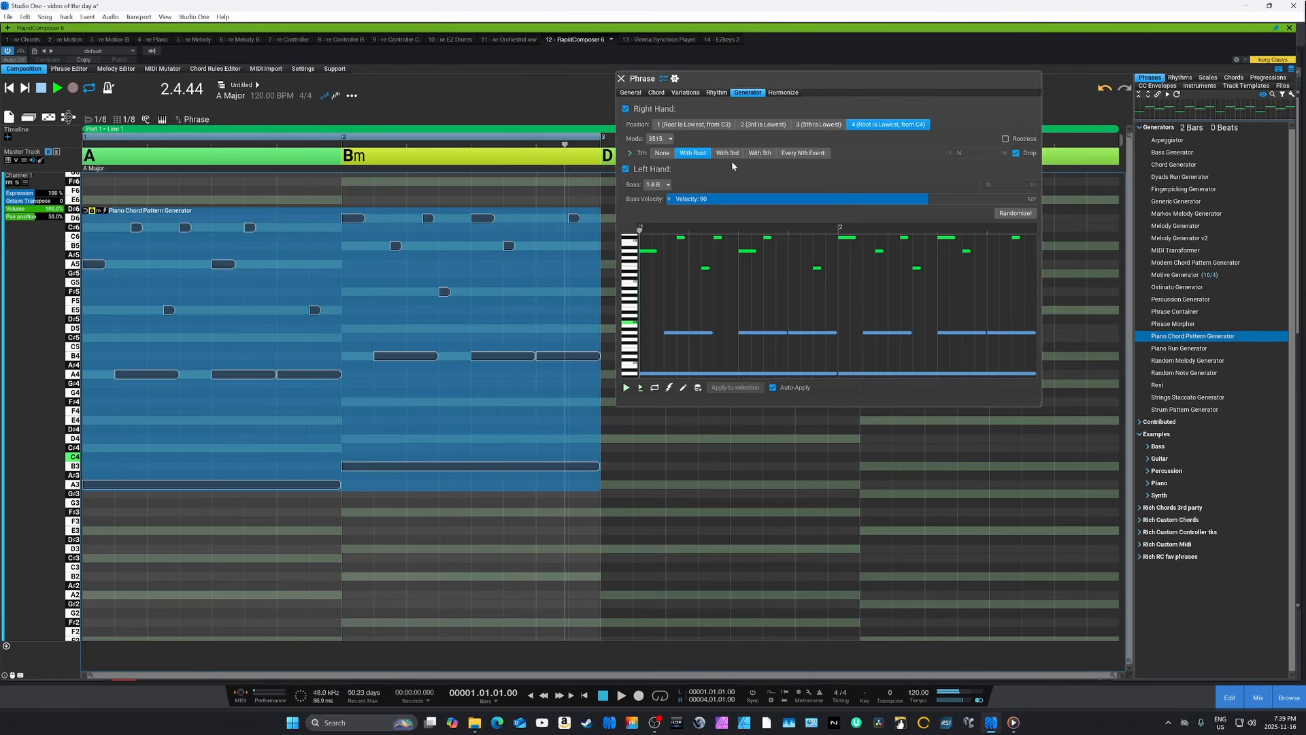
left_click(715, 154)
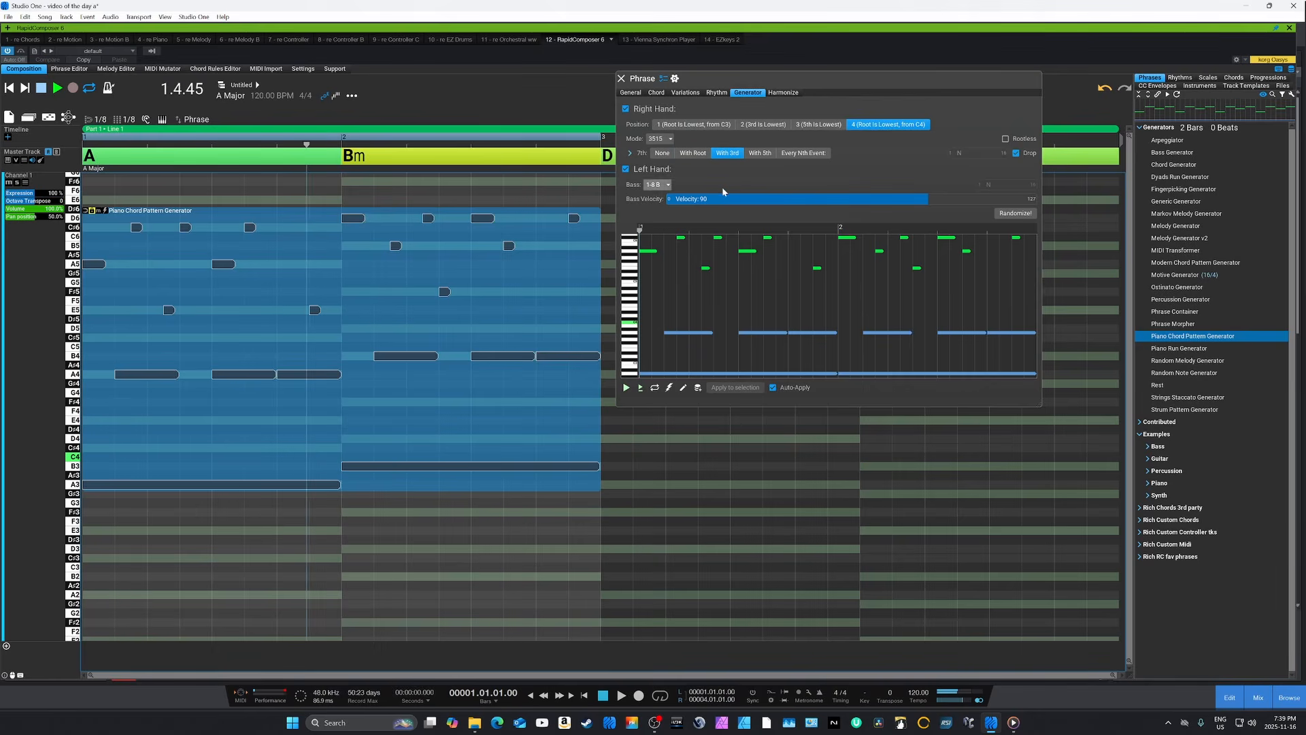
left_click_drag(805, 198, 774, 207)
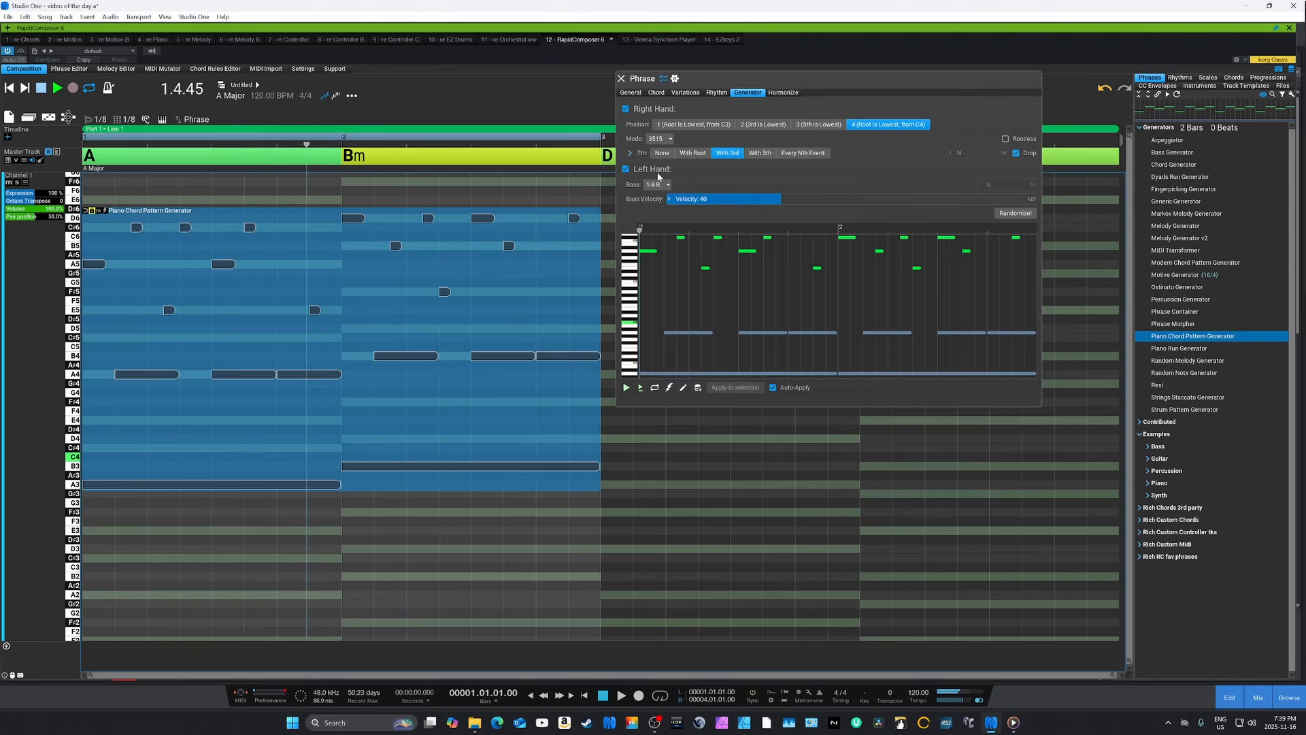
left_click(697, 126)
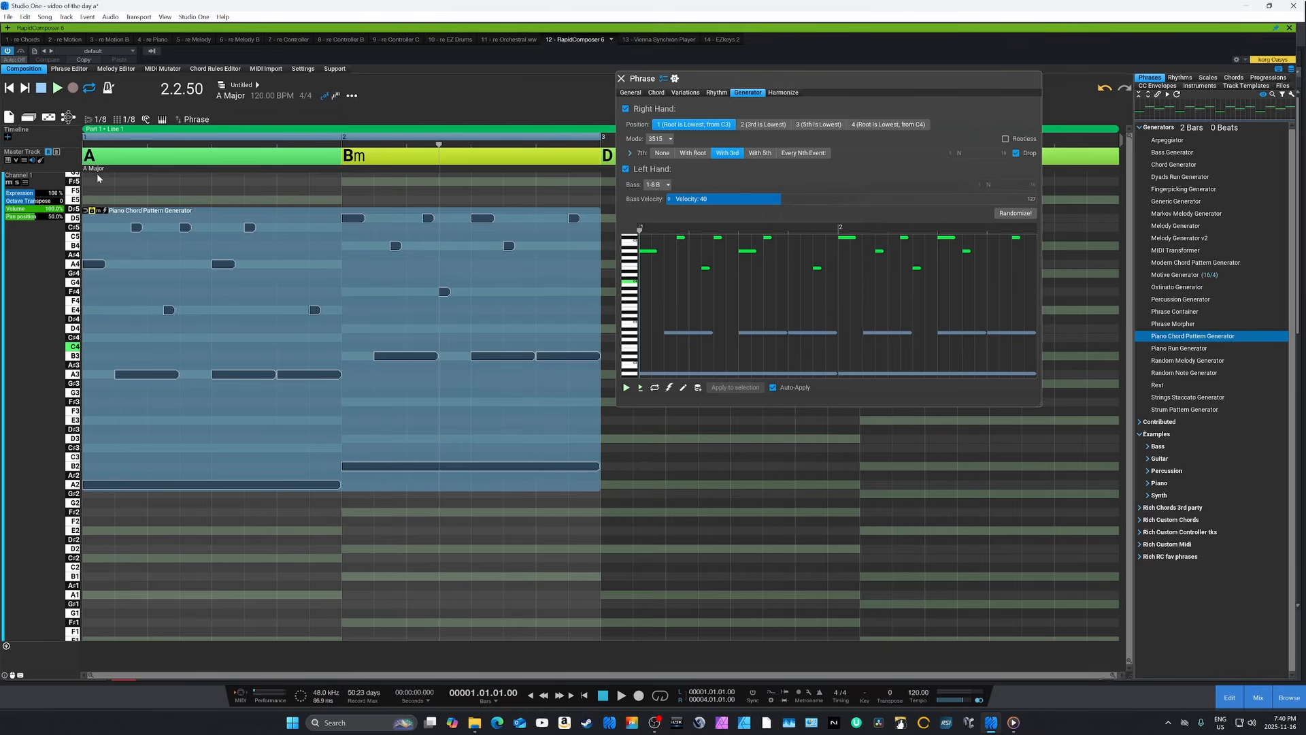
Step: Change the composition's scale to A Minor with the chords adapted to the new scale
left_click(95, 168)
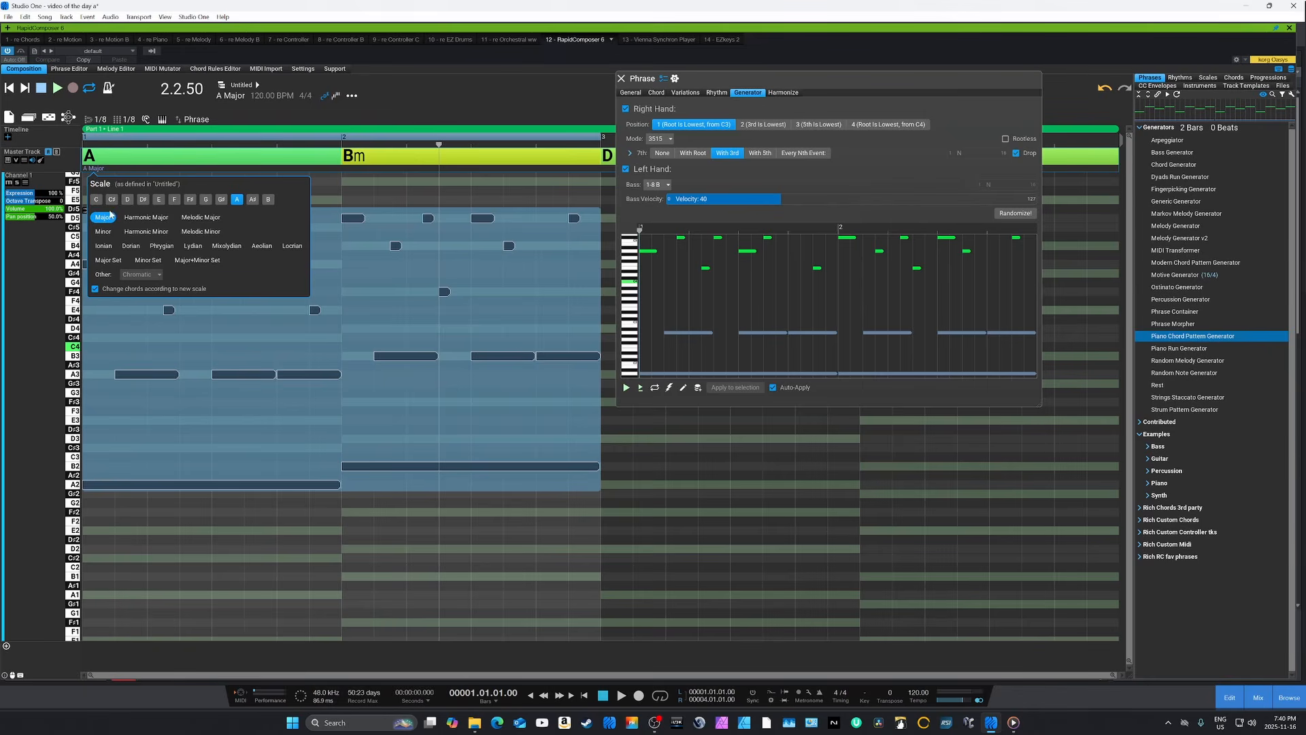
left_click(102, 231)
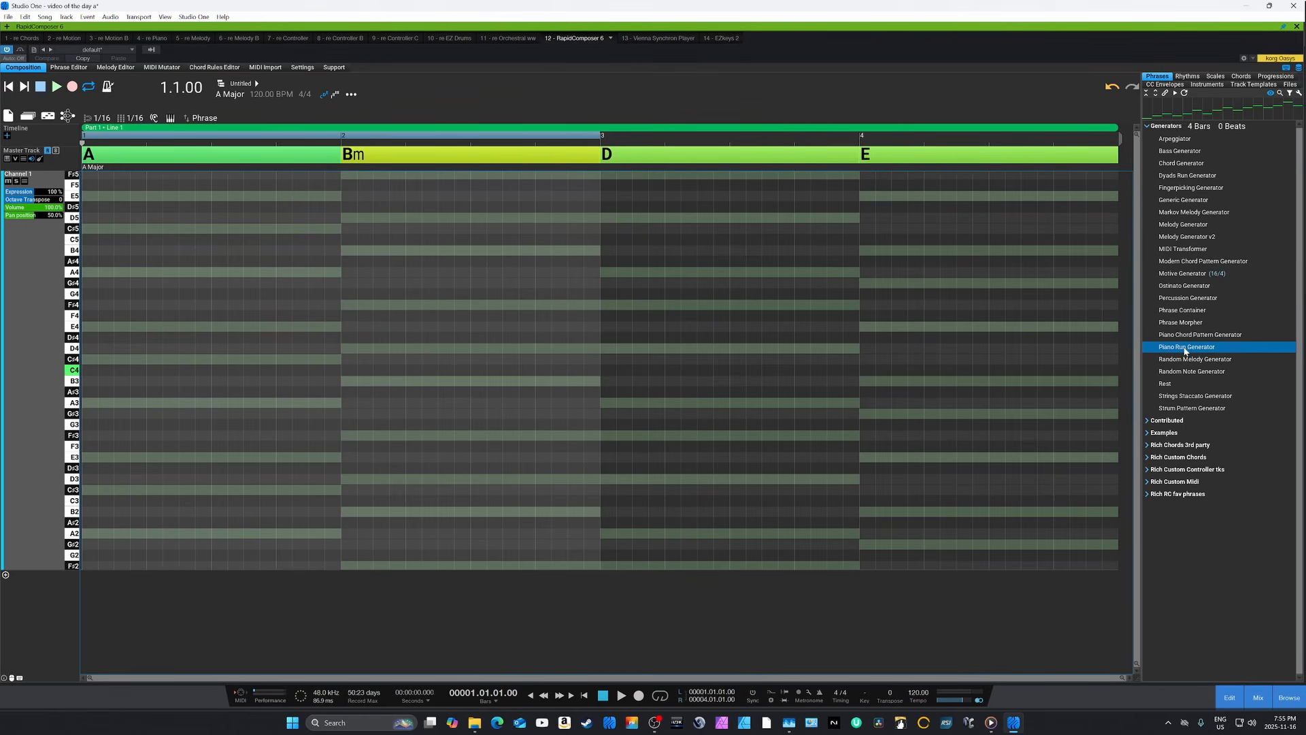
Step: Add a four-bar Piano Run Generator phrase from bar 1, then render it and split it at bar 2
left_click_drag(1184, 350, 170, 284)
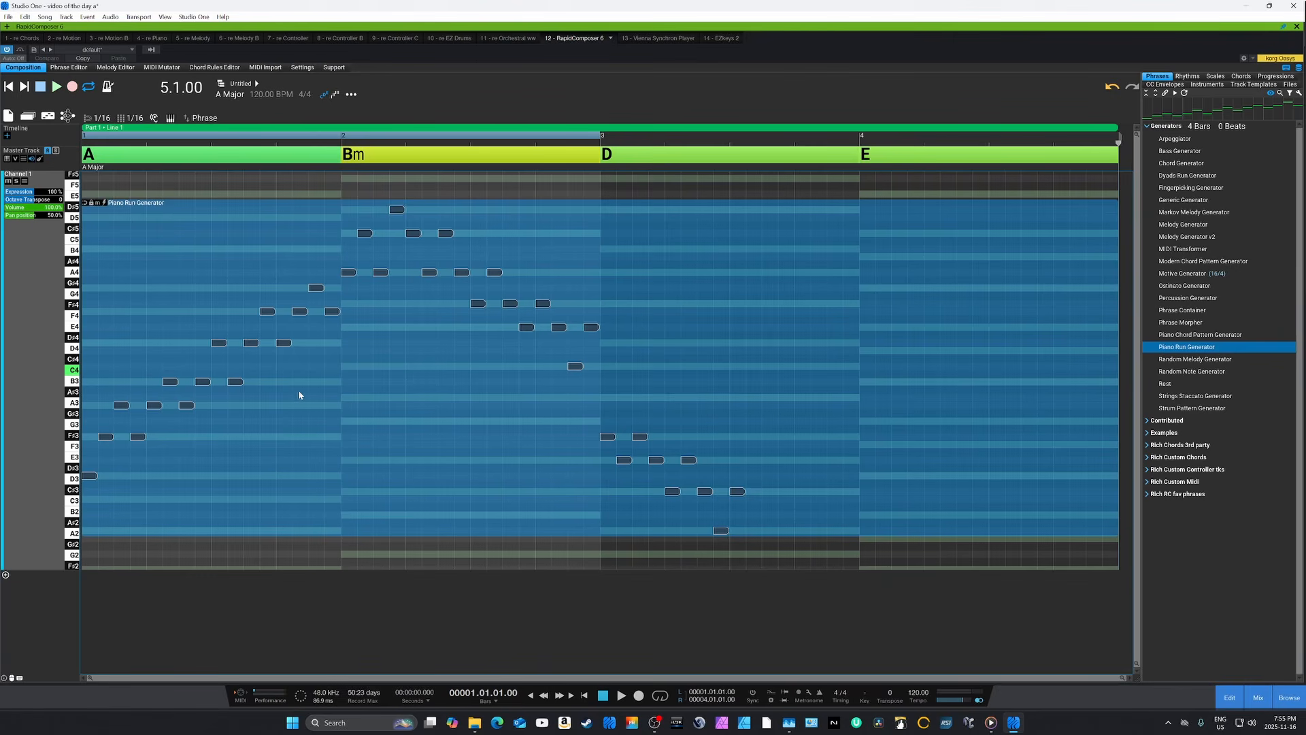
key("r")
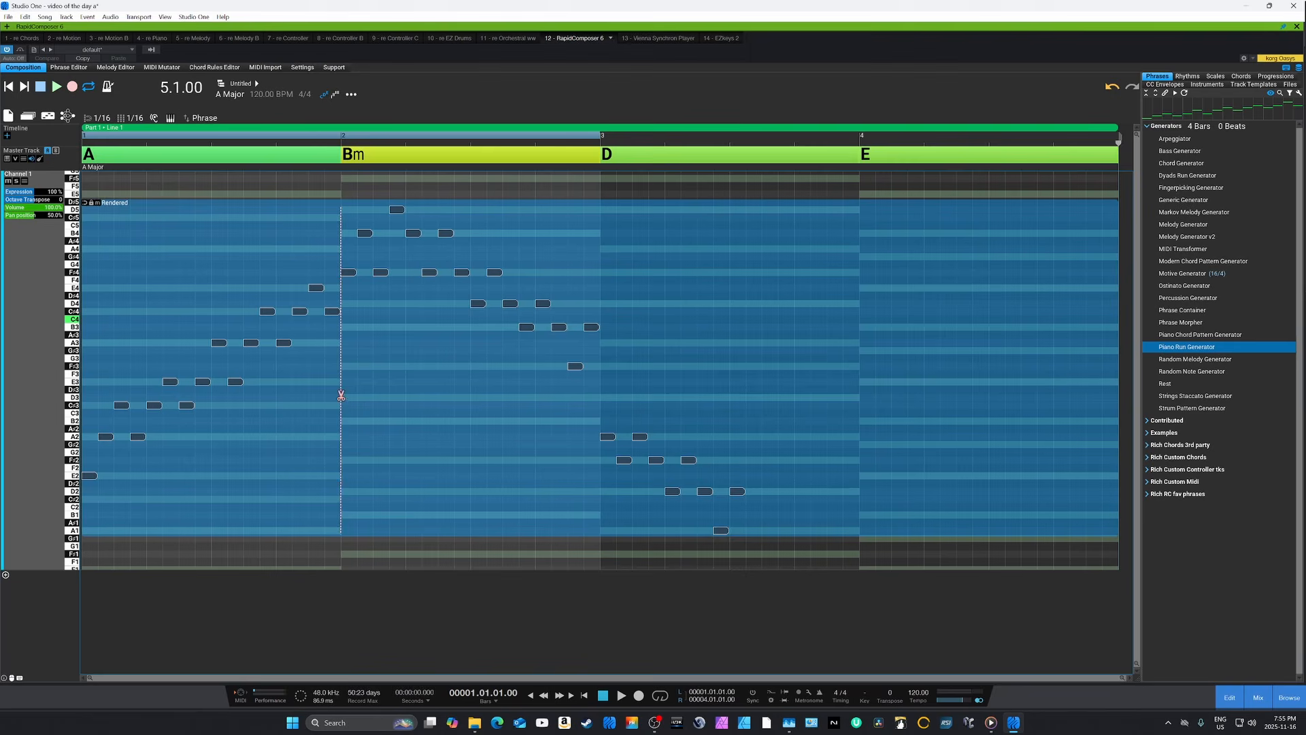
left_click(342, 402, "alt")
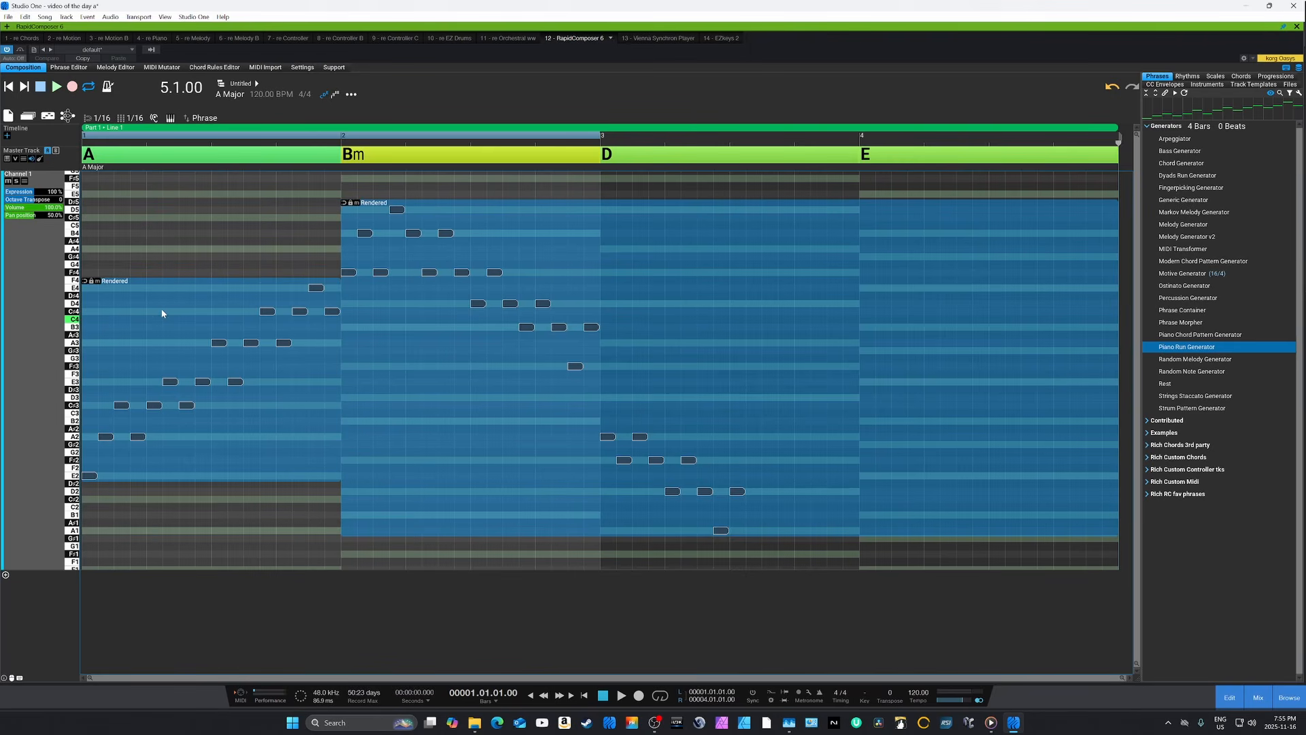
Step: Delete the rendered phrase from bar 2 onward and the remaining rendered phrase in bar 1
left_click(460, 195)
left_click(462, 244)
key("Delete")
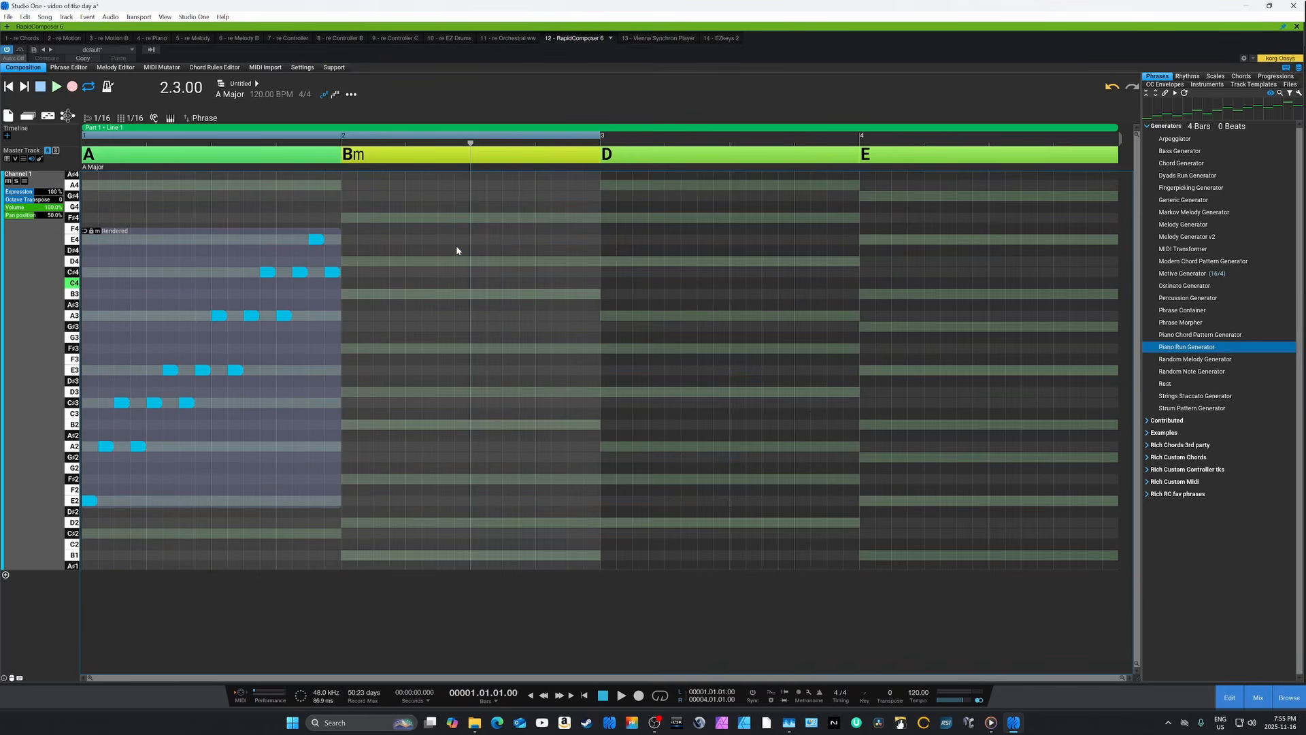
left_click(305, 359)
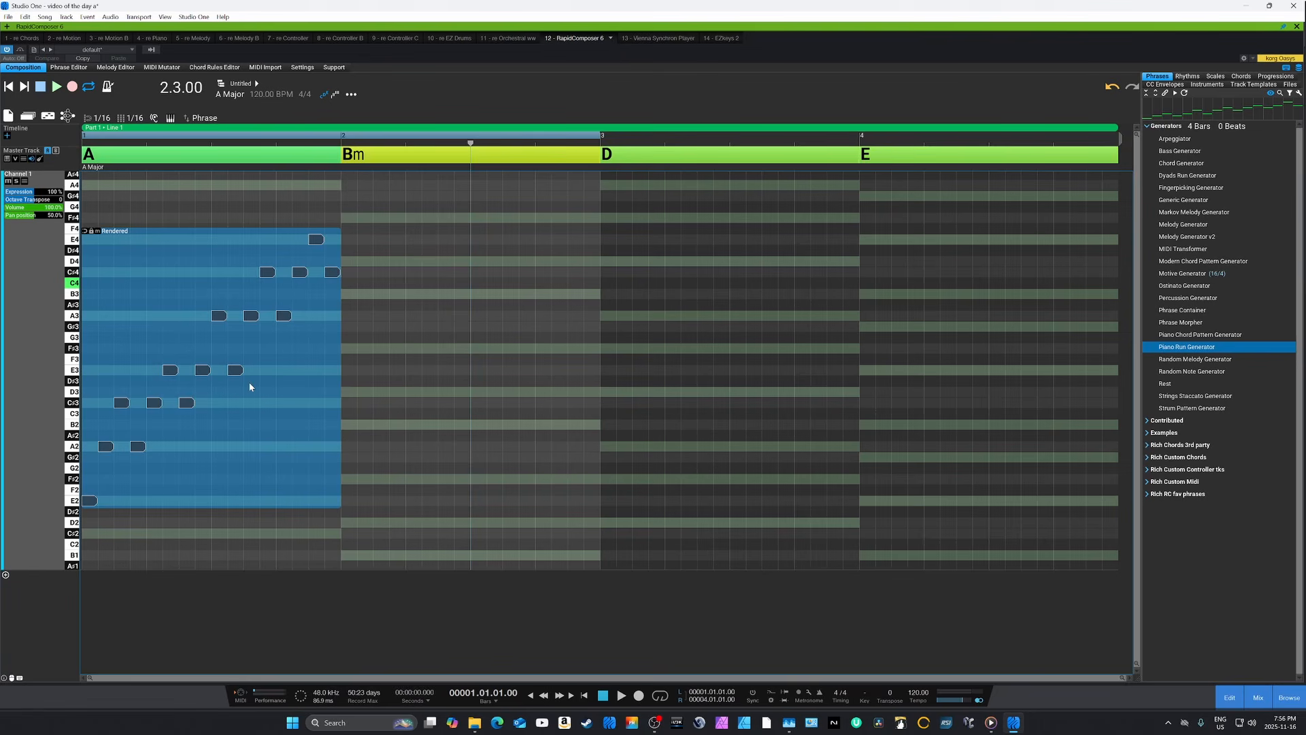
key("Delete")
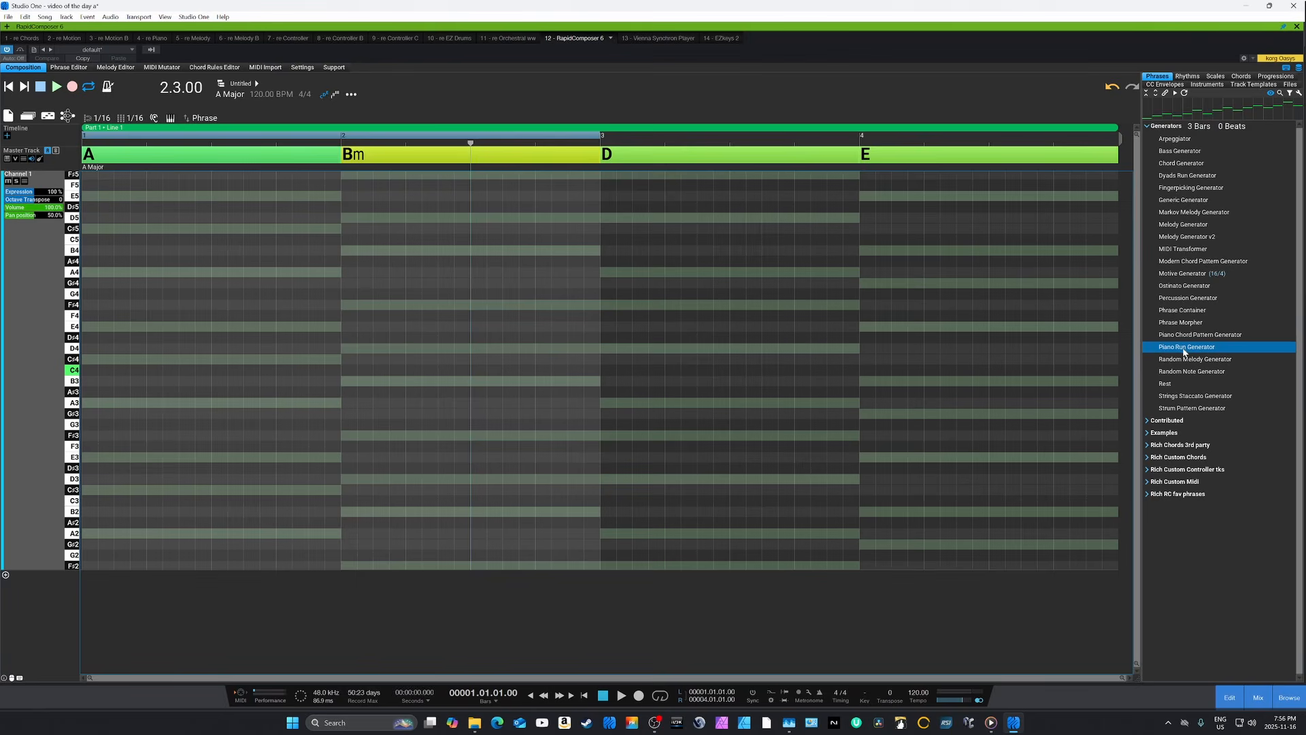
Step: Insert a three-bar Piano Run Generator phrase from bar 1, delete the extra phrase over the E chord, and select the three-bar one
left_click_drag(1184, 351, 65, 284)
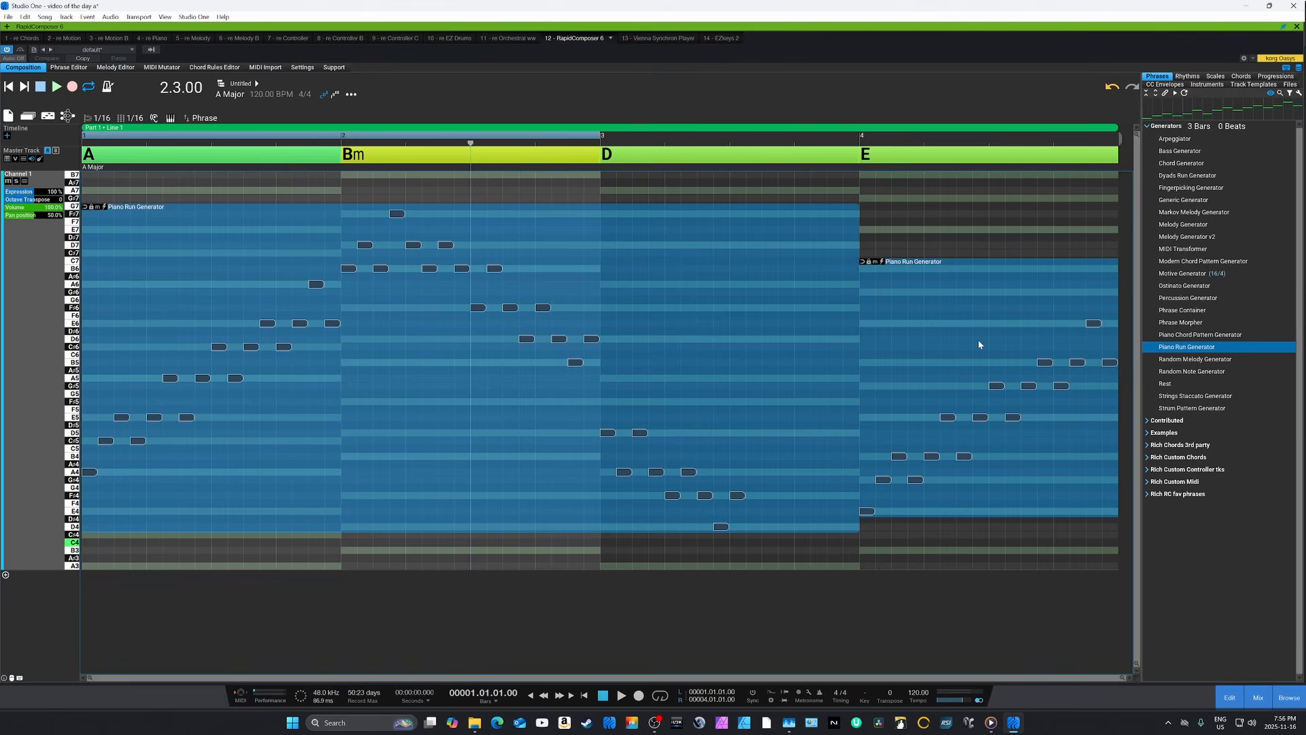
left_click(966, 234)
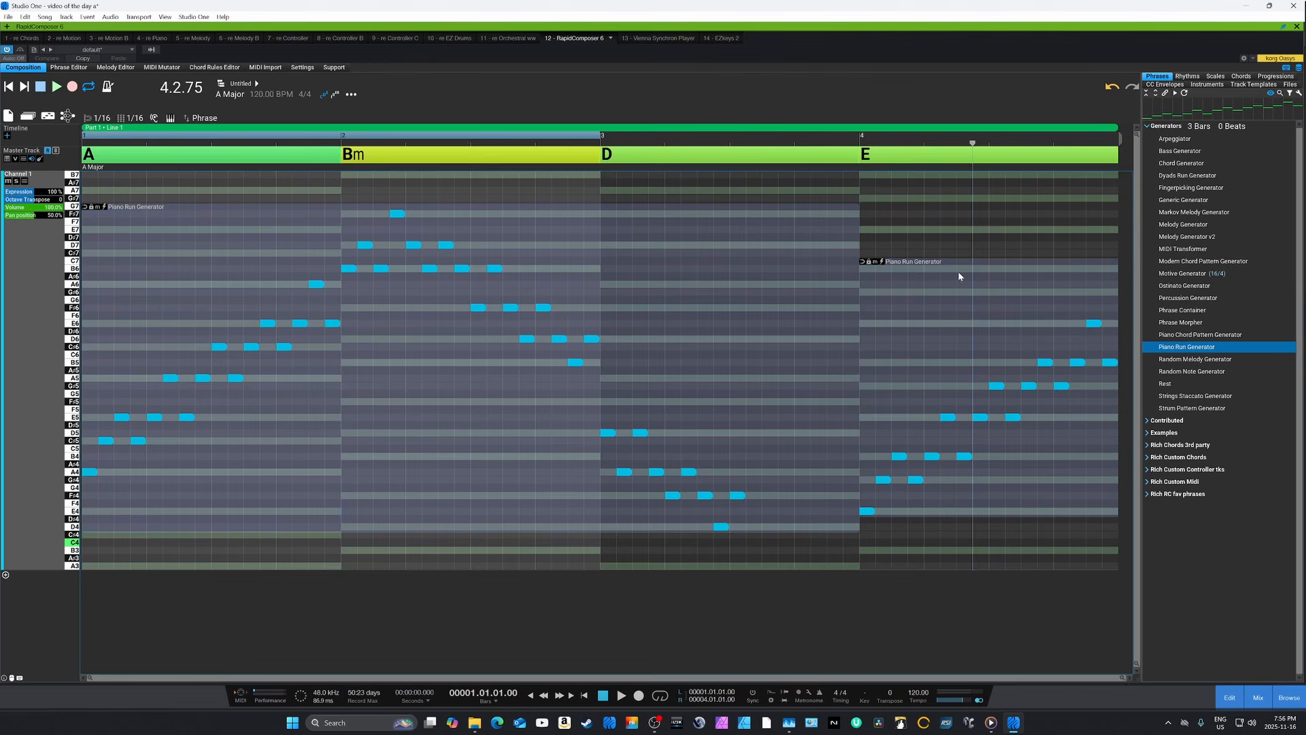
left_click(923, 323)
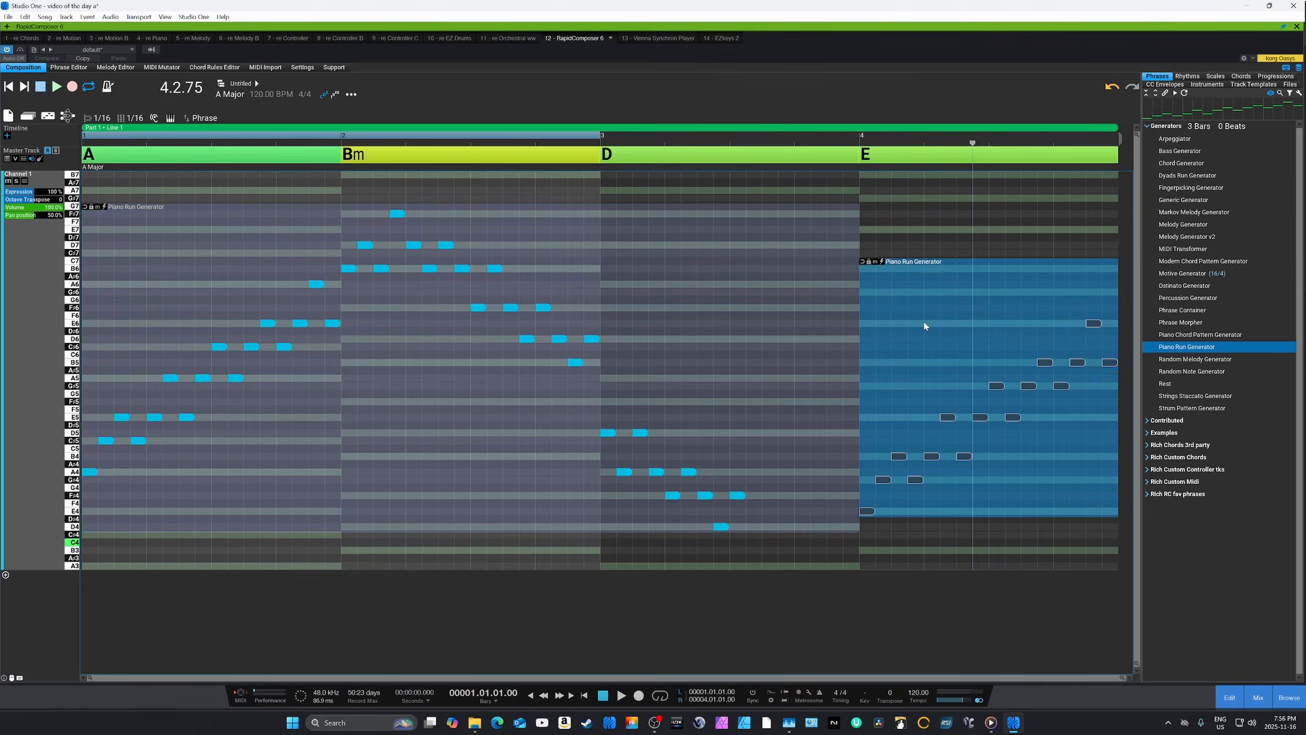
key("Delete")
left_click(555, 310)
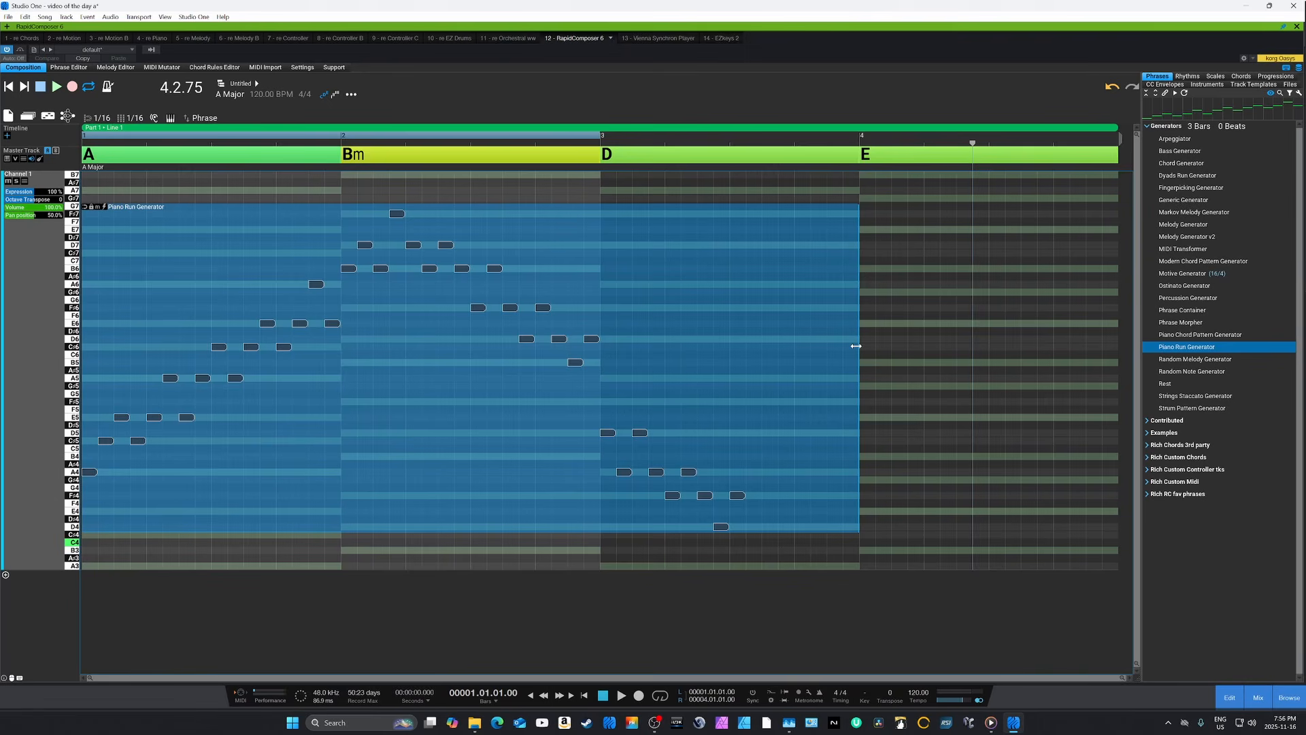
Step: Shorten the Piano Run Generator phrase to one bar over the A chord and open its generator settings
left_click_drag(856, 345, 340, 313)
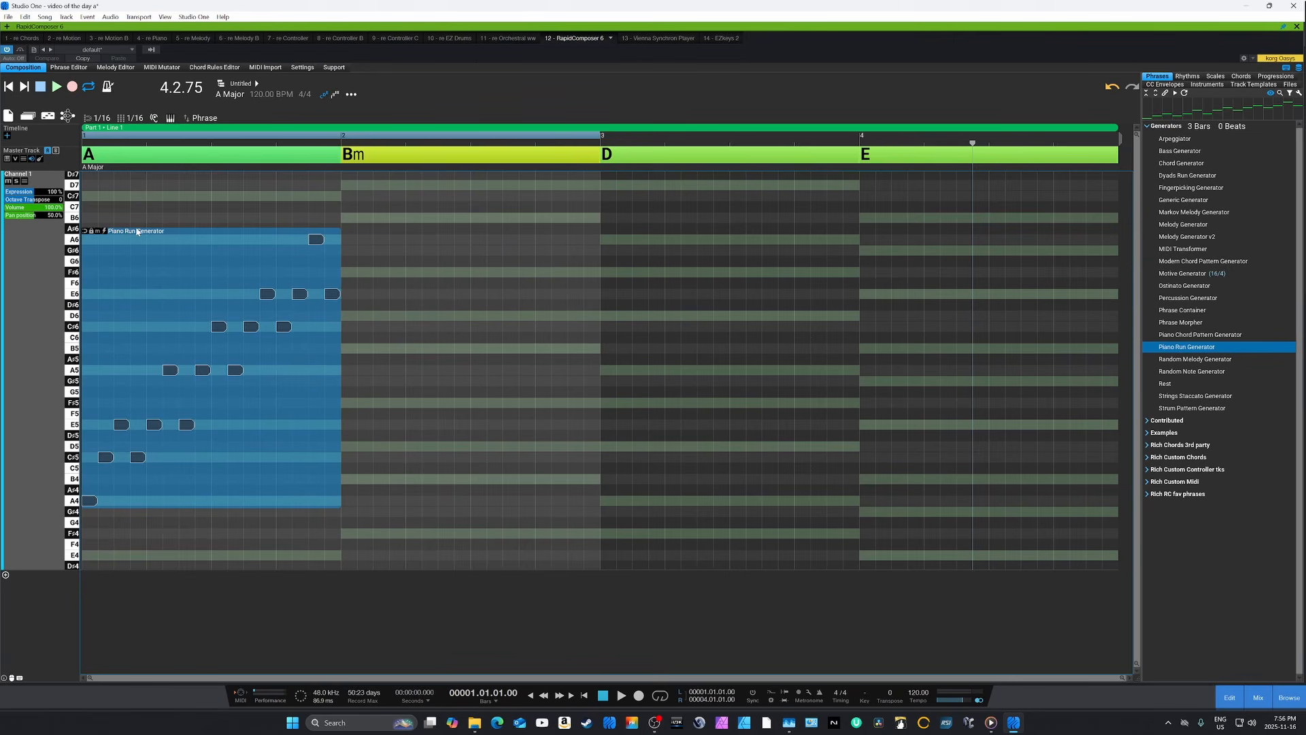
double_click(179, 259)
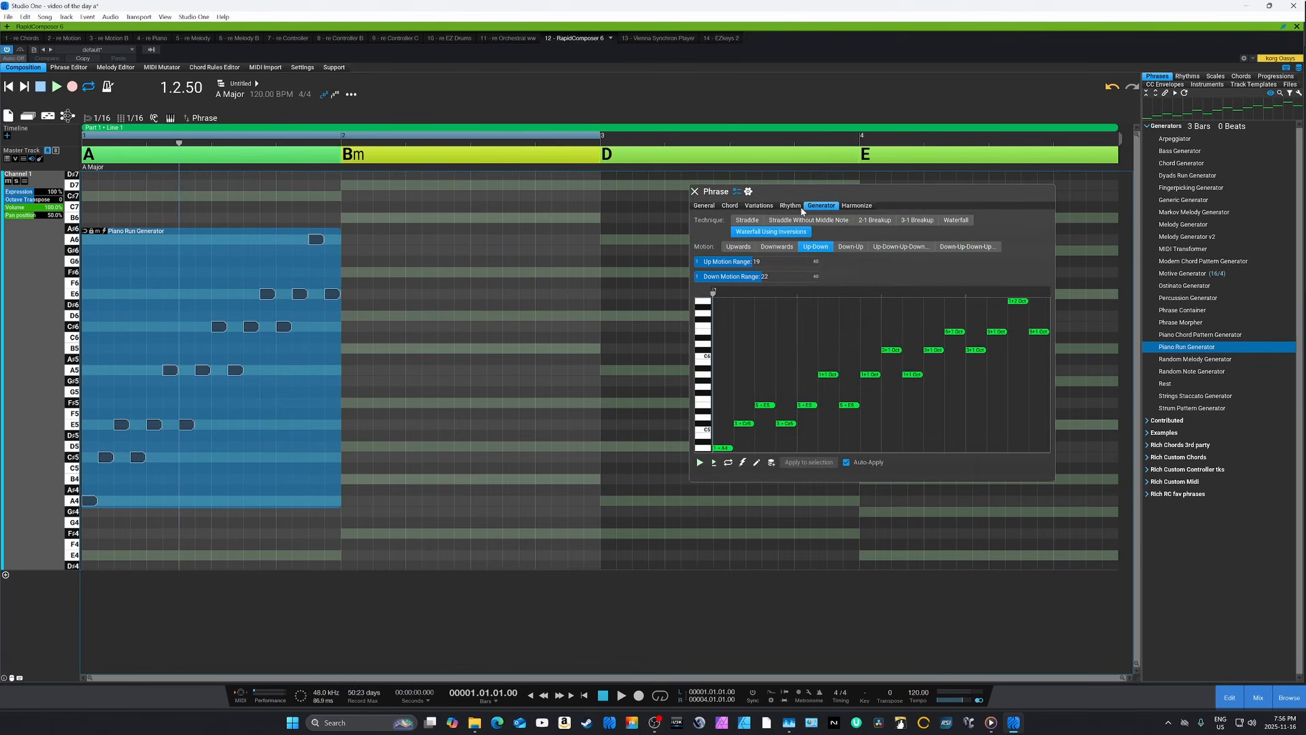
left_click(791, 206)
left_click(821, 206)
Step: Enlarge the phrase settings window, move it clear of the first bar's run, and stop playback
left_click_drag(1052, 481, 1117, 583)
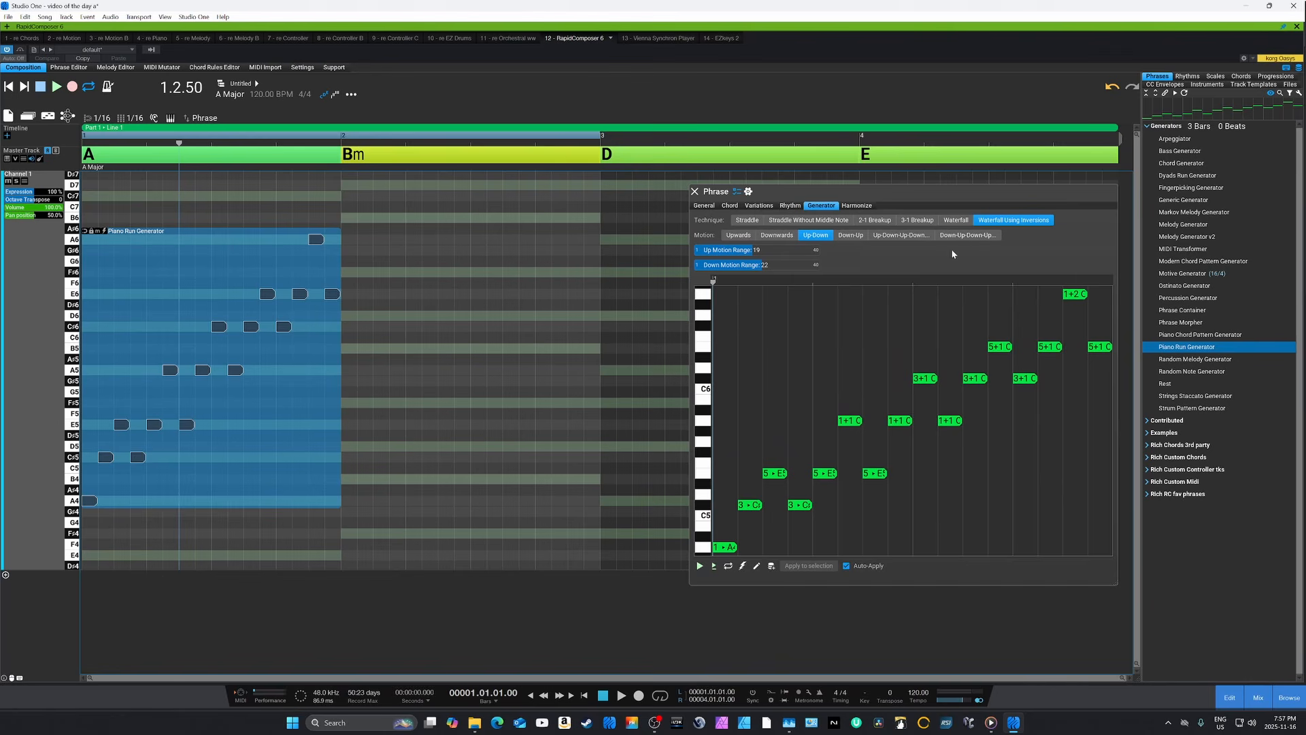
left_click_drag(956, 199, 753, 99)
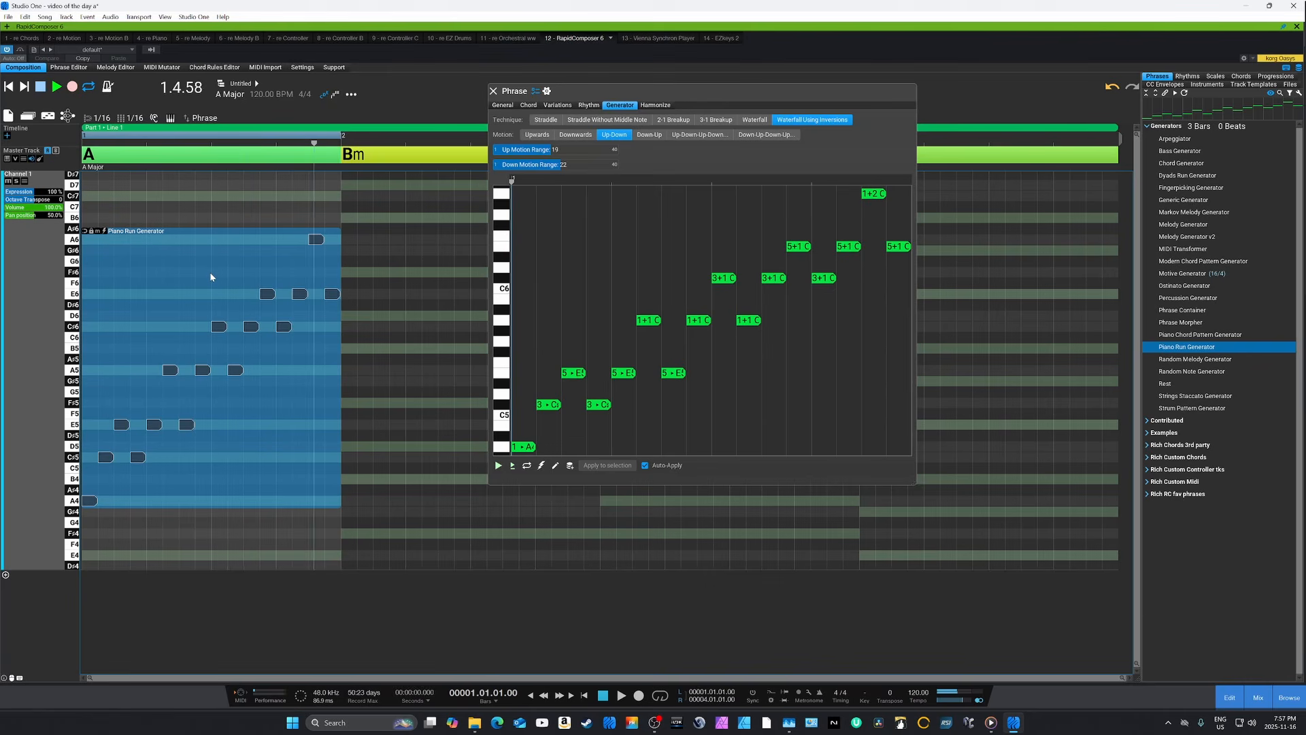
key("space")
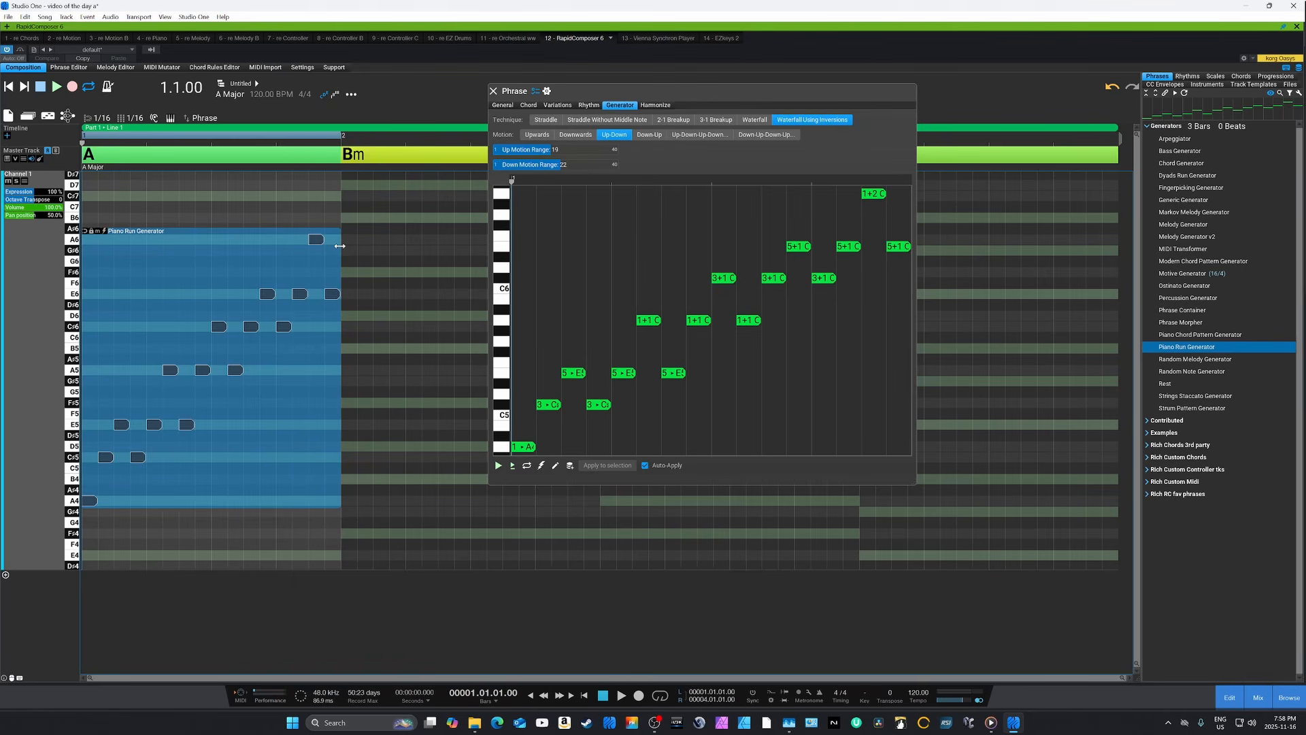
left_click(252, 62)
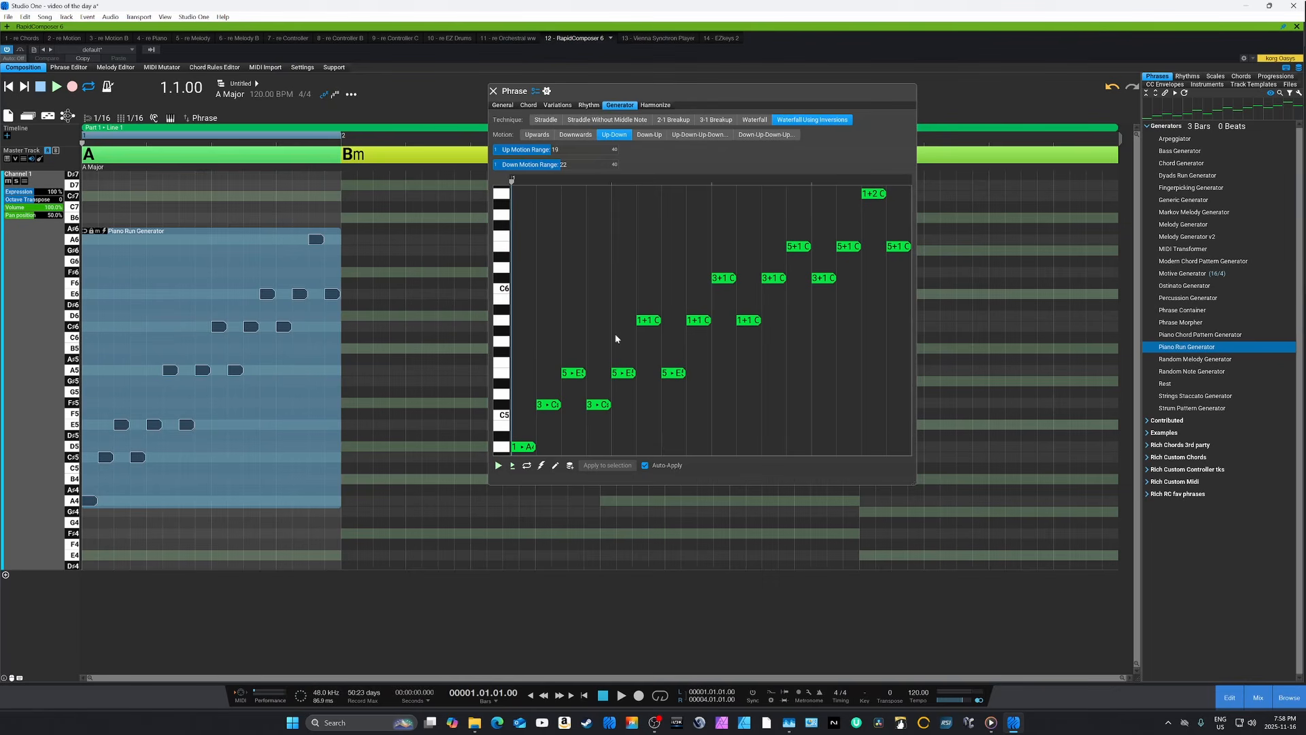
Step: Lower the ninth accent of Rhythm #1 in the phrase's Rhythm Lab to about the level of the eleventh accent
left_click(589, 105)
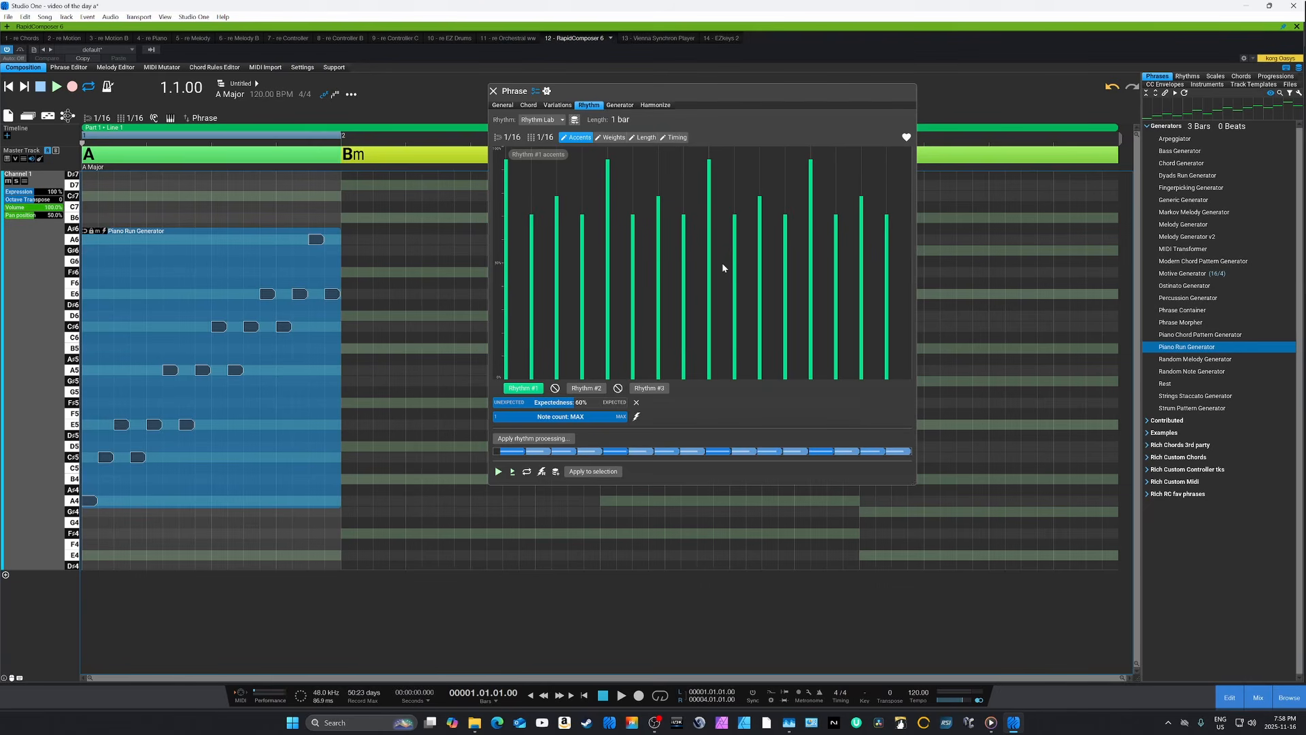
left_click_drag(708, 167, 711, 206)
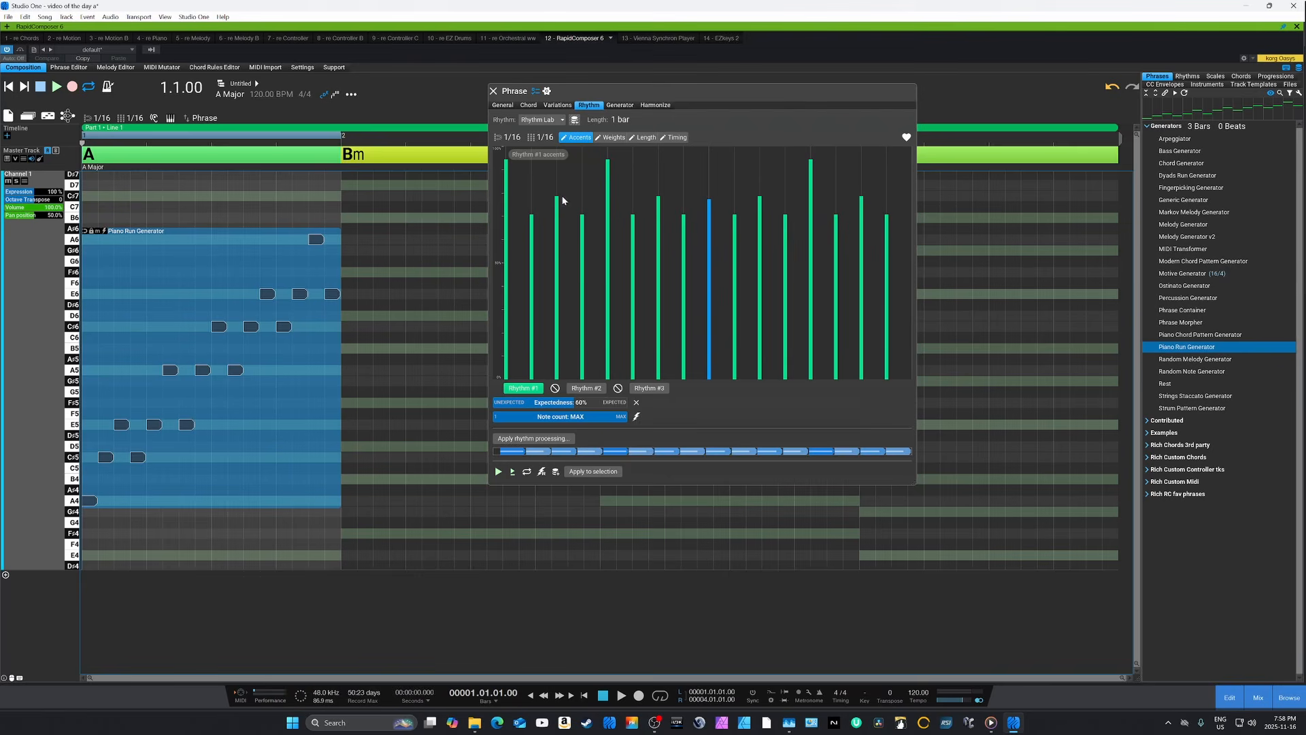
Step: Review the rhythm's weights, note lengths and timing, and the list of available rhythm types, keeping Rhythm Lab
left_click(614, 138)
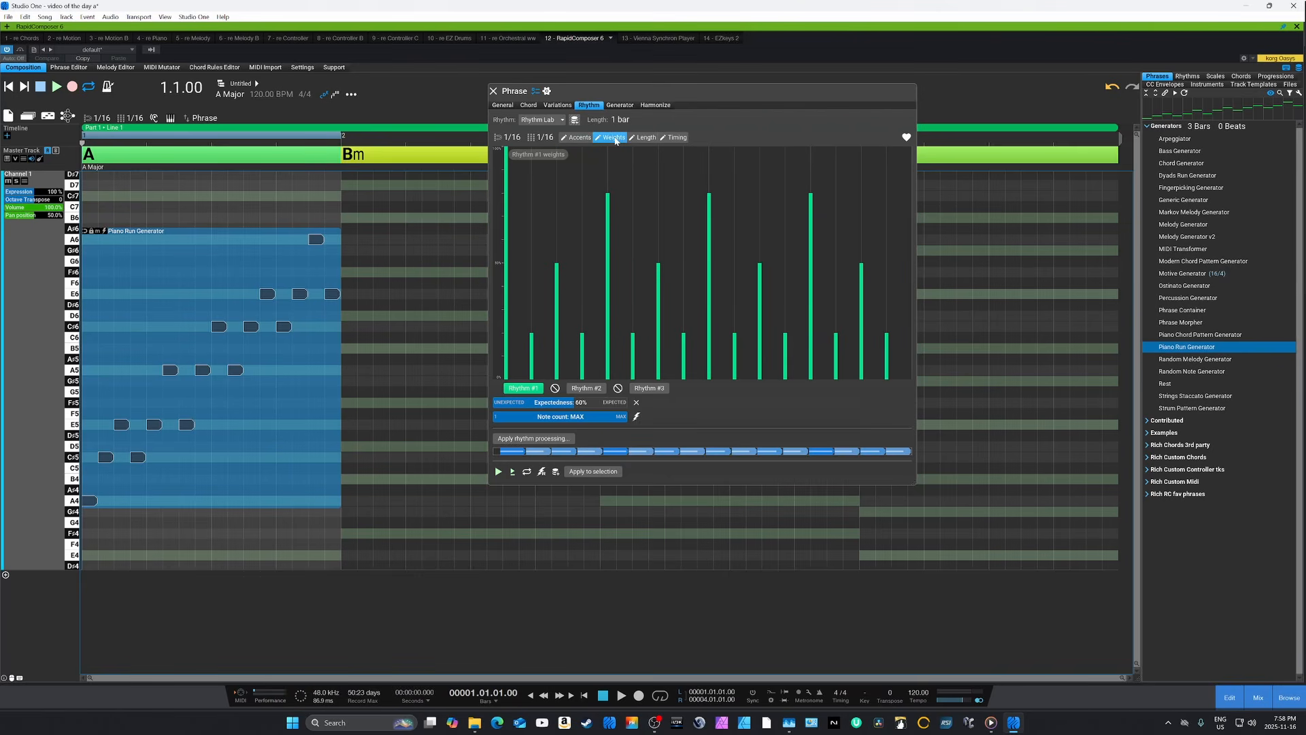
left_click(646, 138)
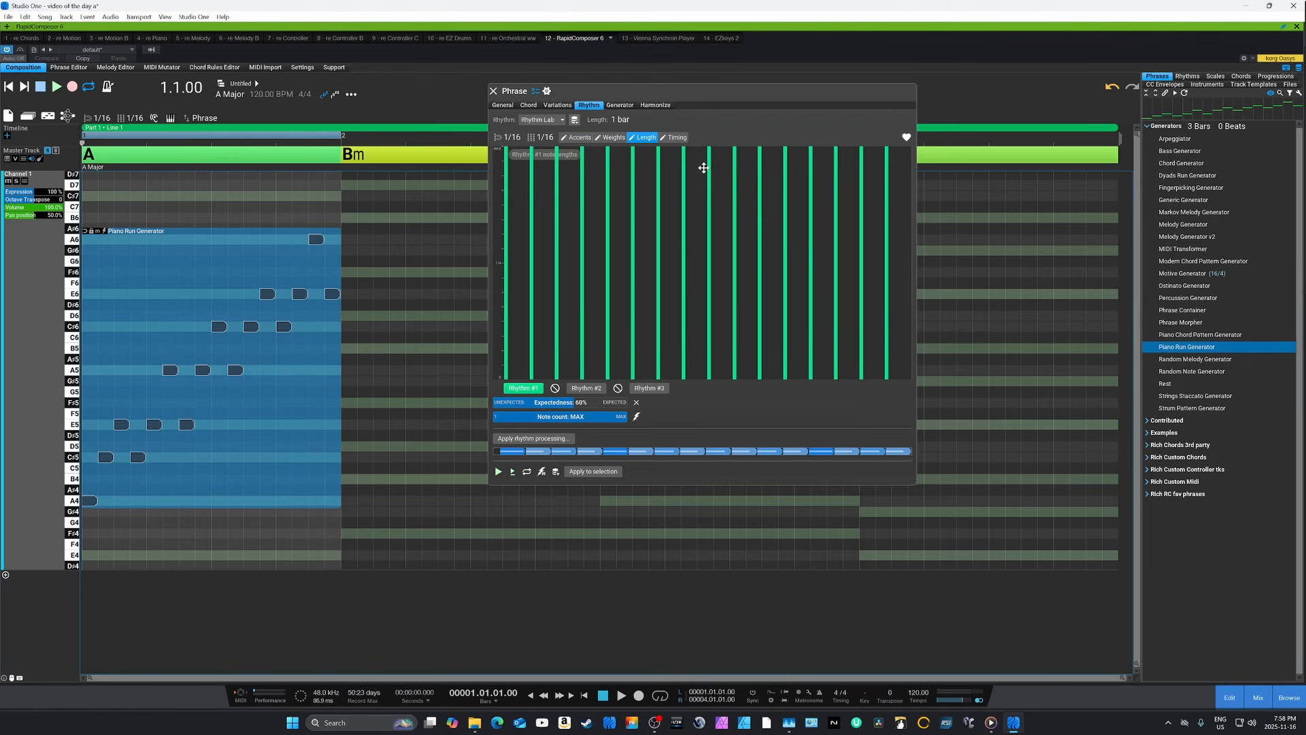
left_click(675, 138)
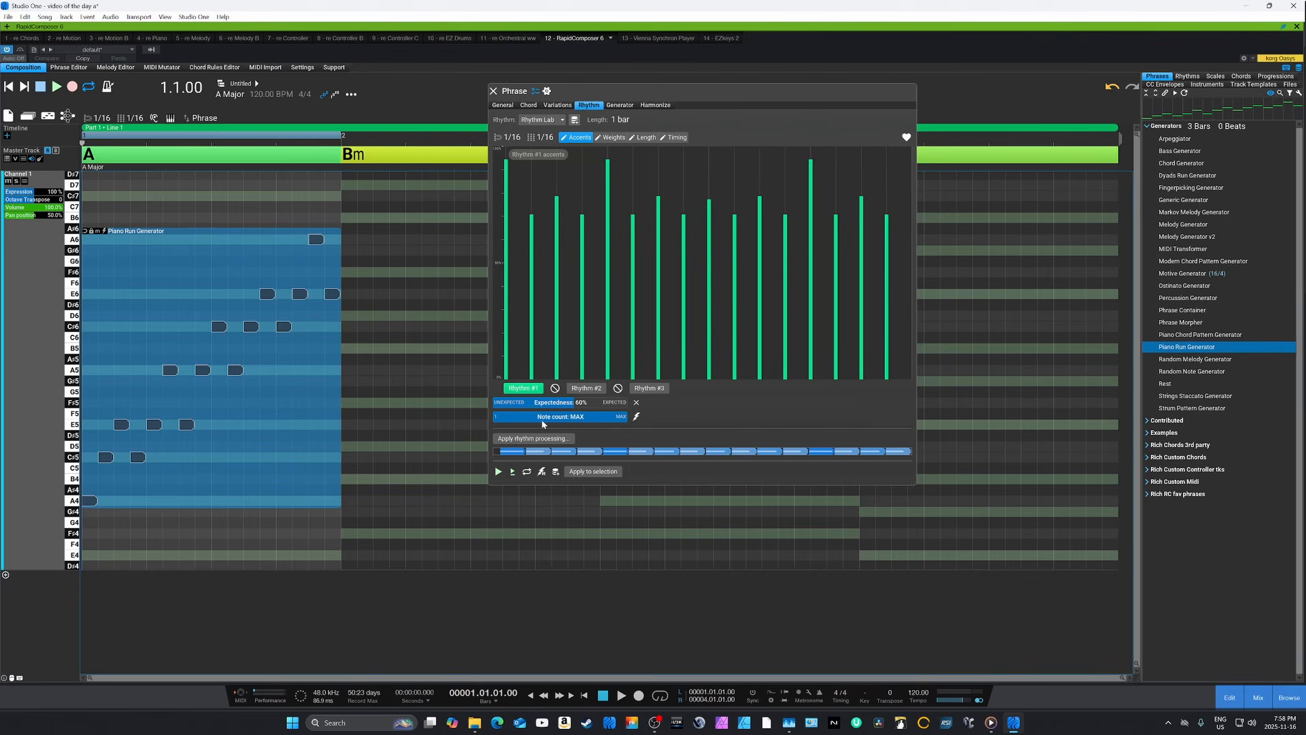
left_click(555, 123)
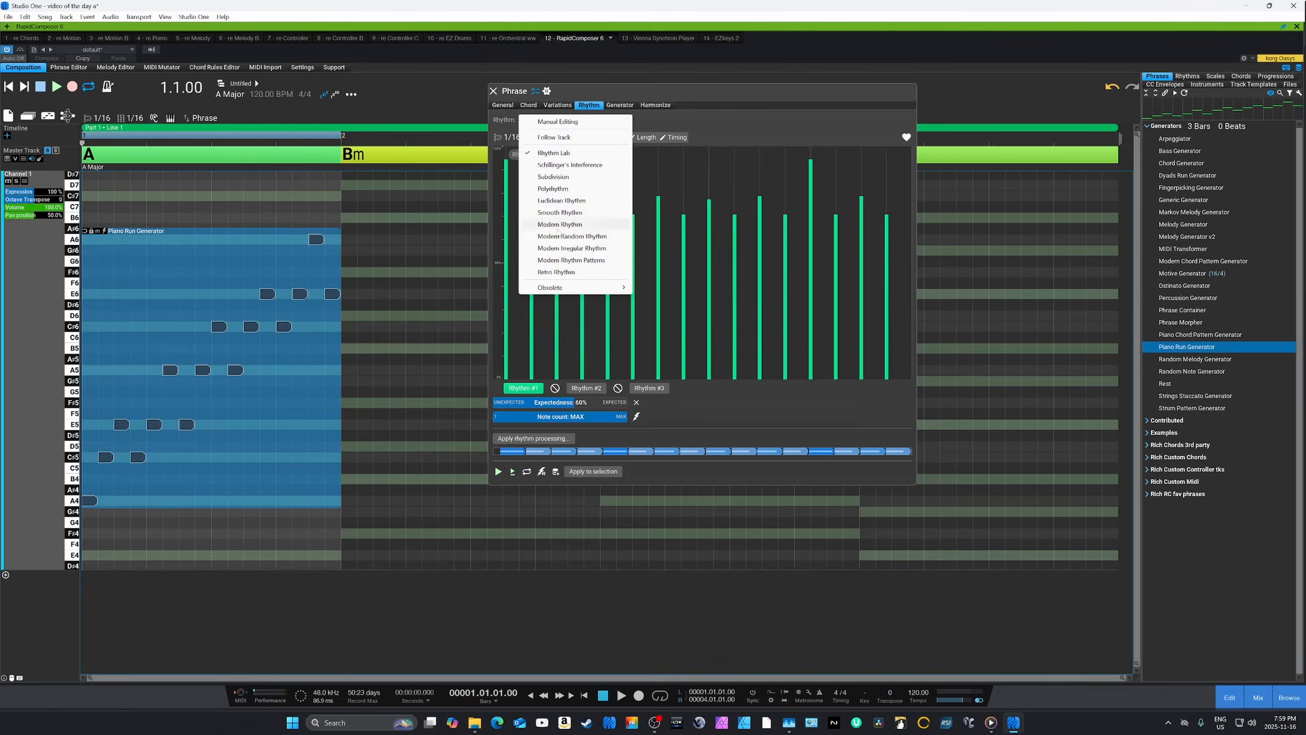
left_click(718, 116)
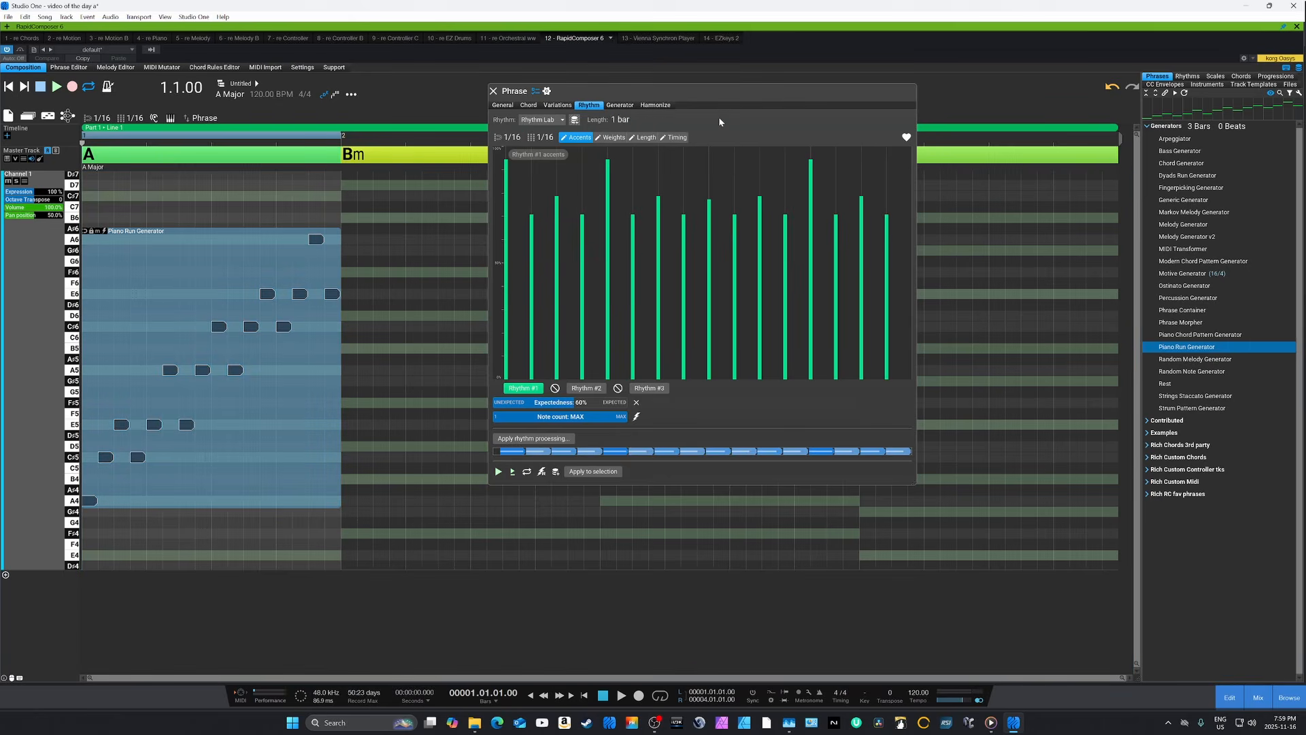
Step: Set the piano run's technique to Straddle and audition it
left_click(622, 107)
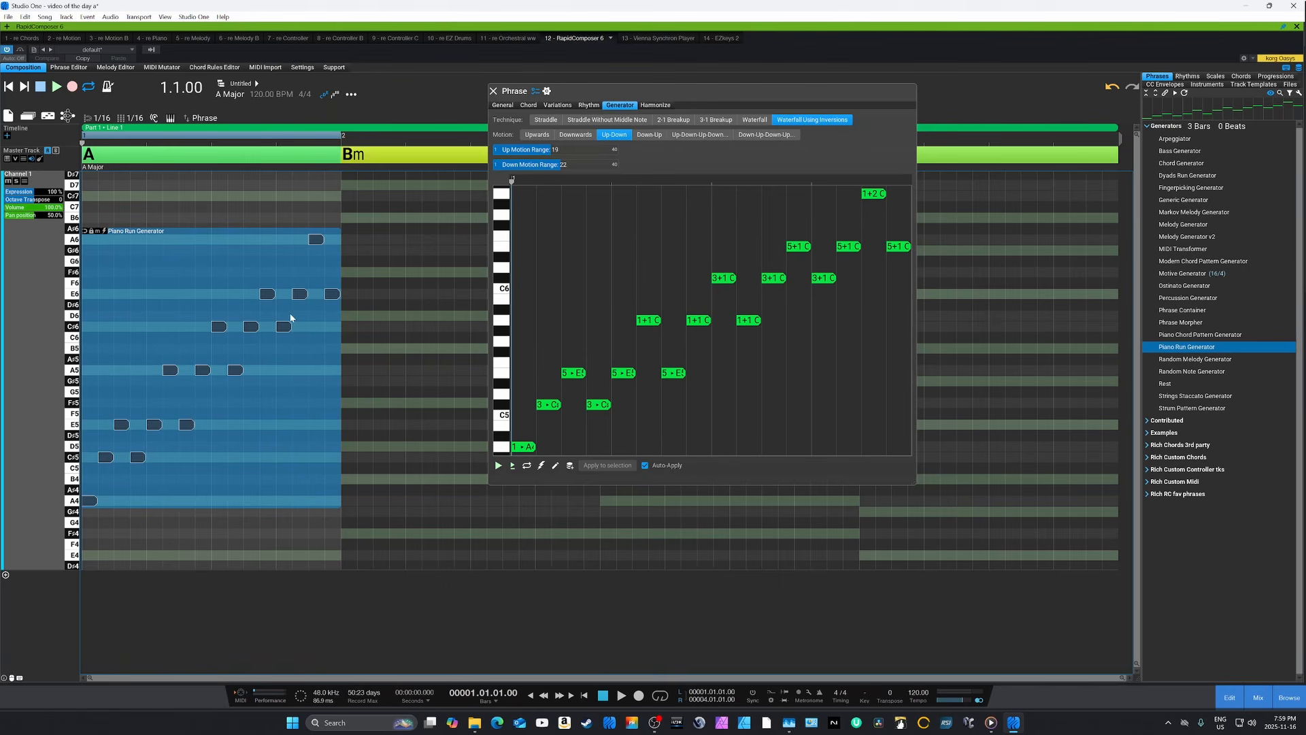
left_click(545, 119)
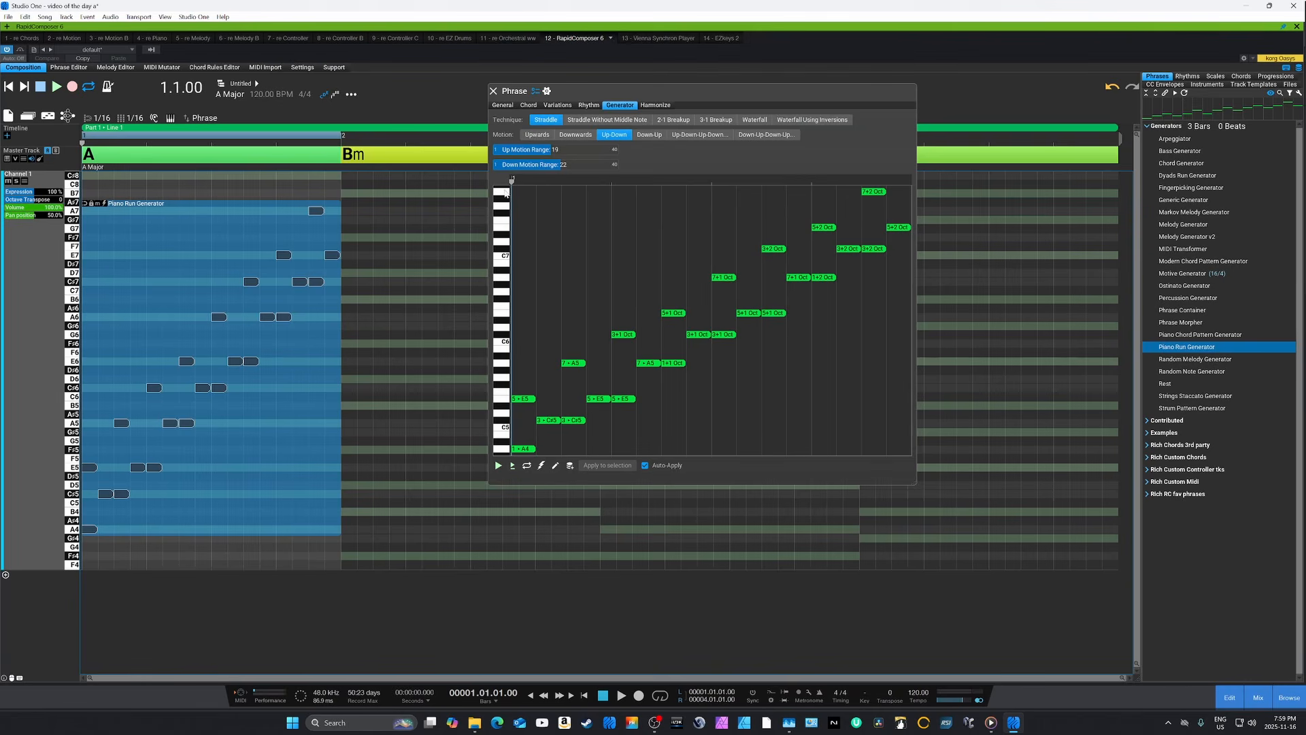
key("space")
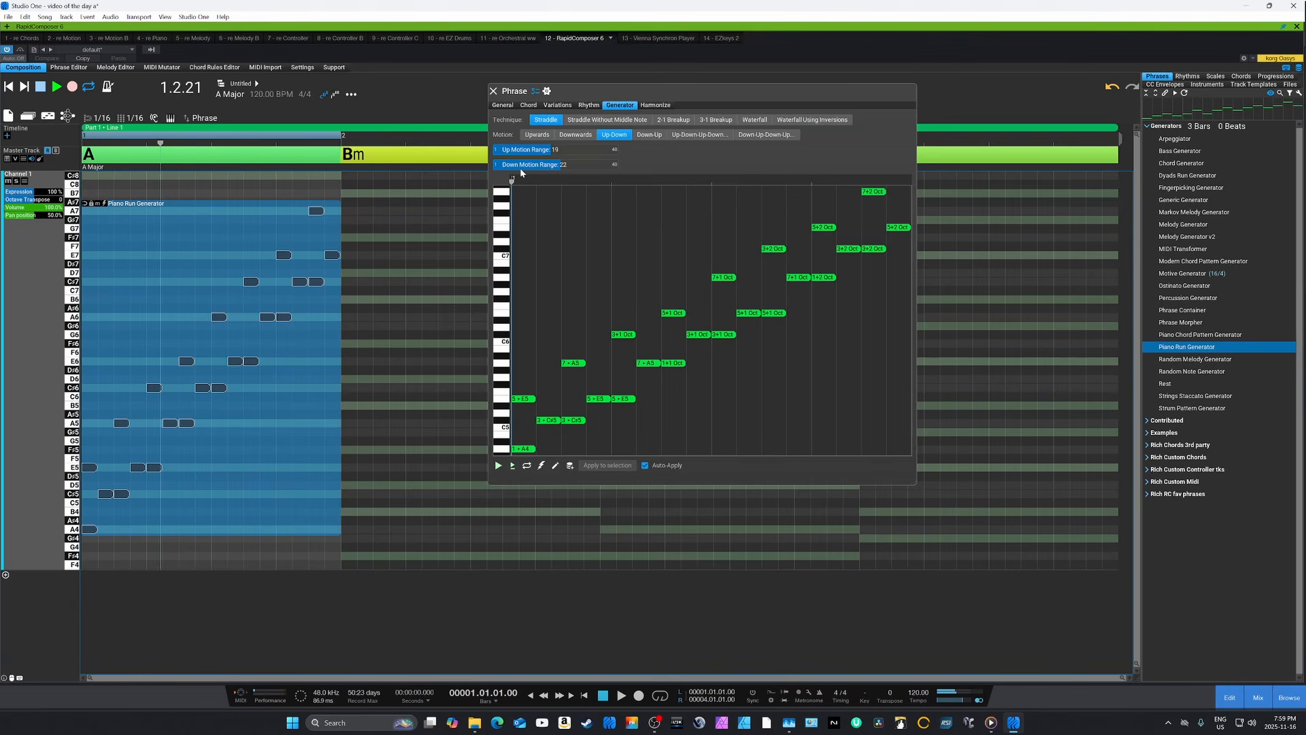
key("space")
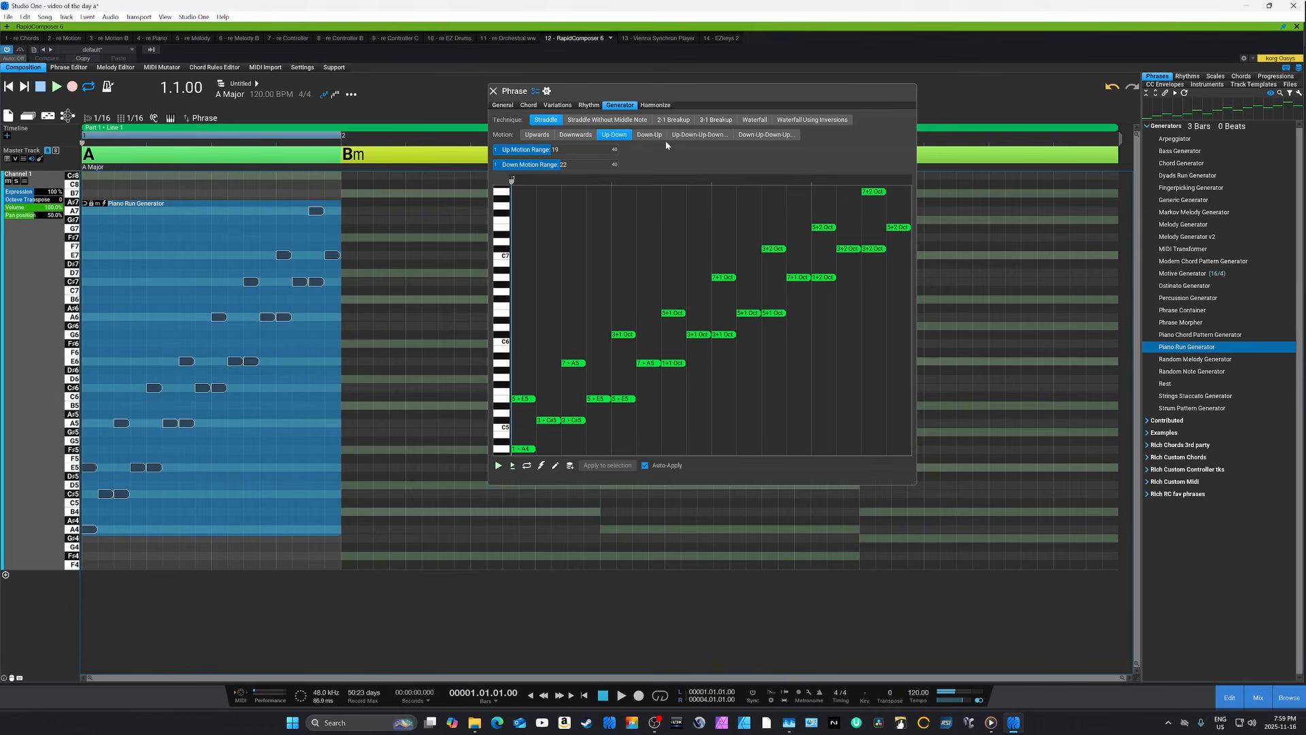
Step: Switch the piano run's technique to Straddle Without Middle Note and play it back
left_click(618, 121)
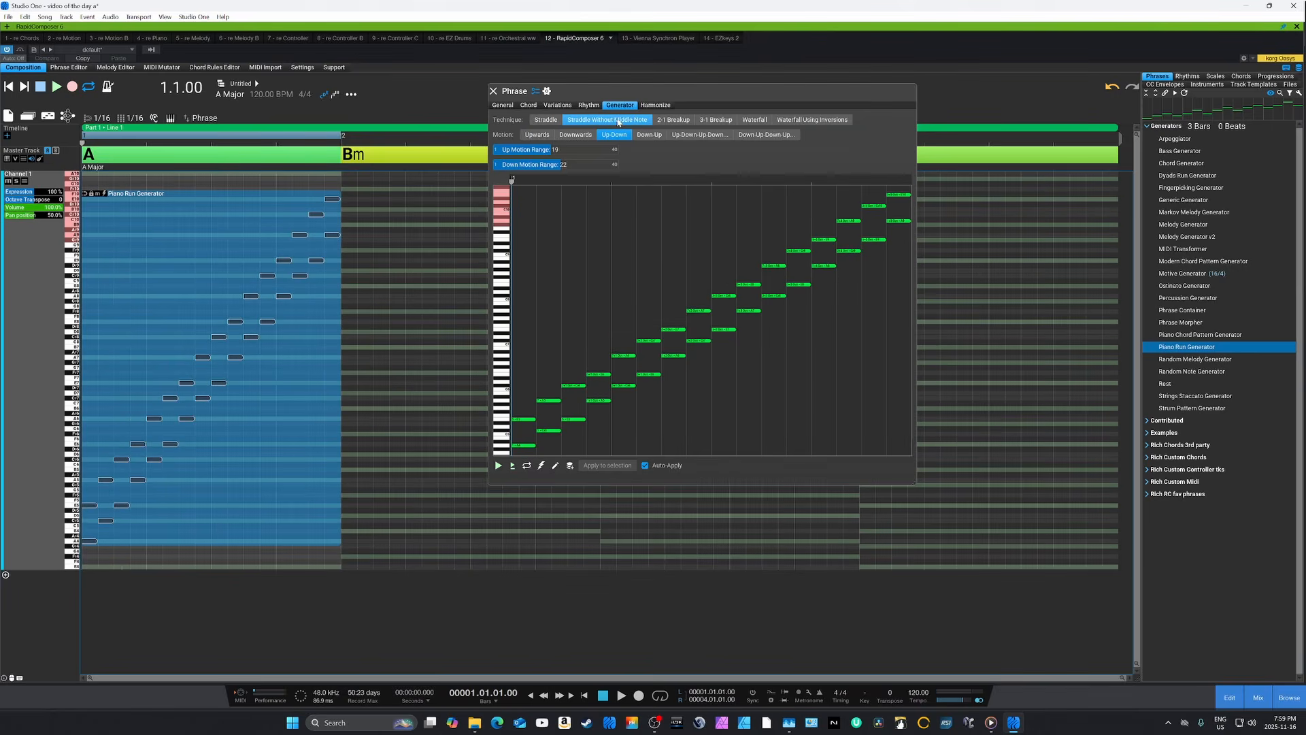
key("space")
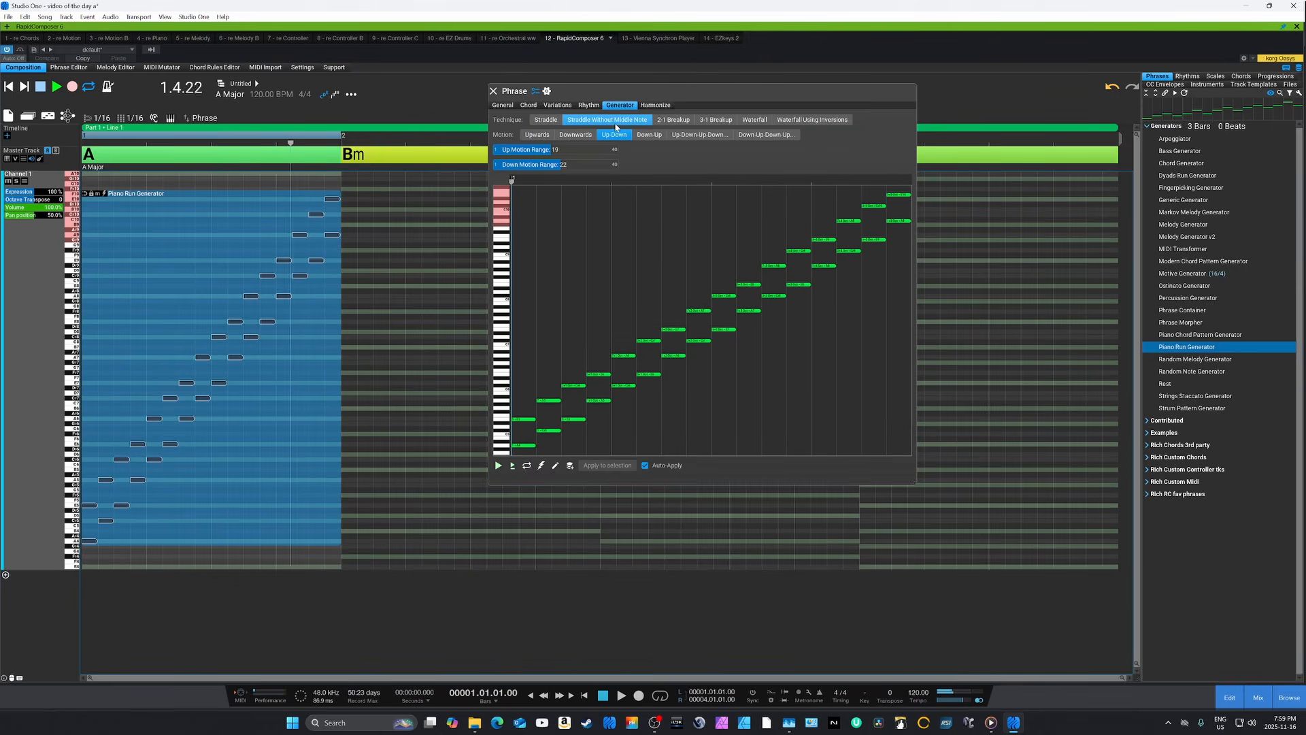
key("space")
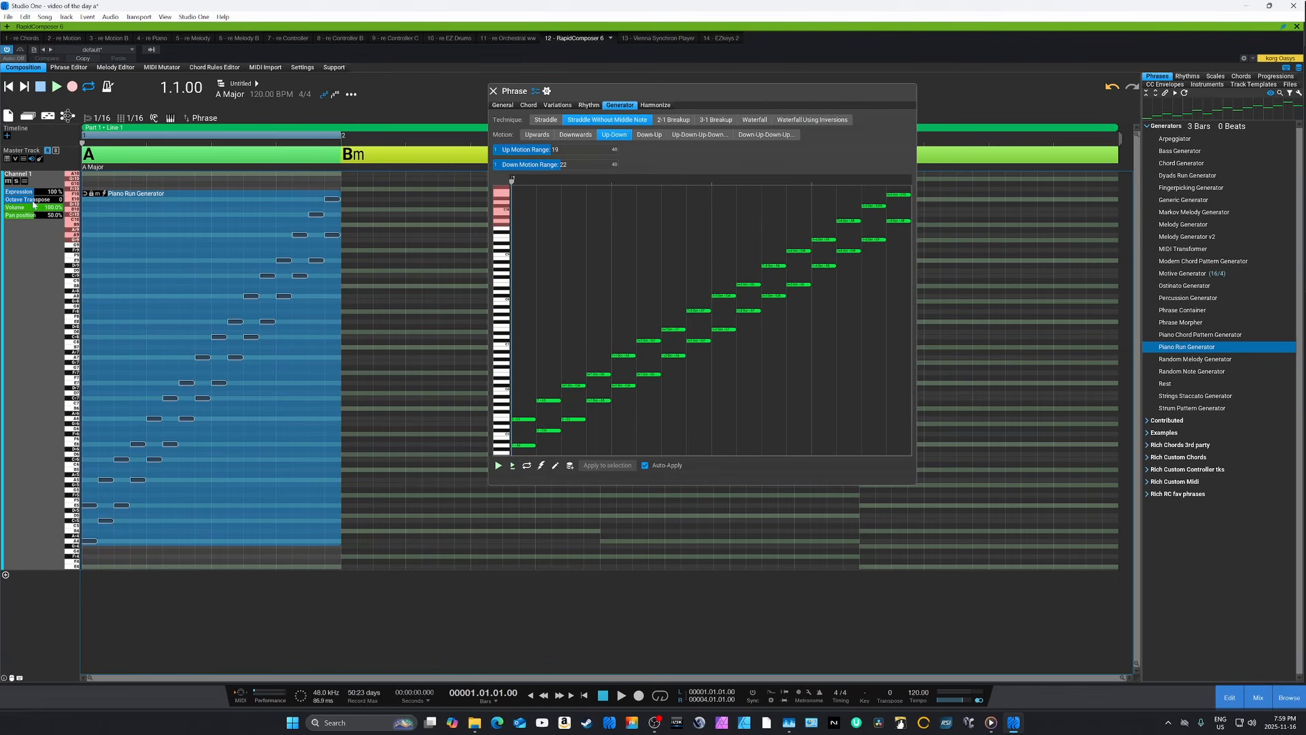
Step: Lower the piano run phrase so it starts in the bass register below middle C, and audition it
left_click_drag(154, 258, 142, 395)
scroll(142, 396, "down", 3)
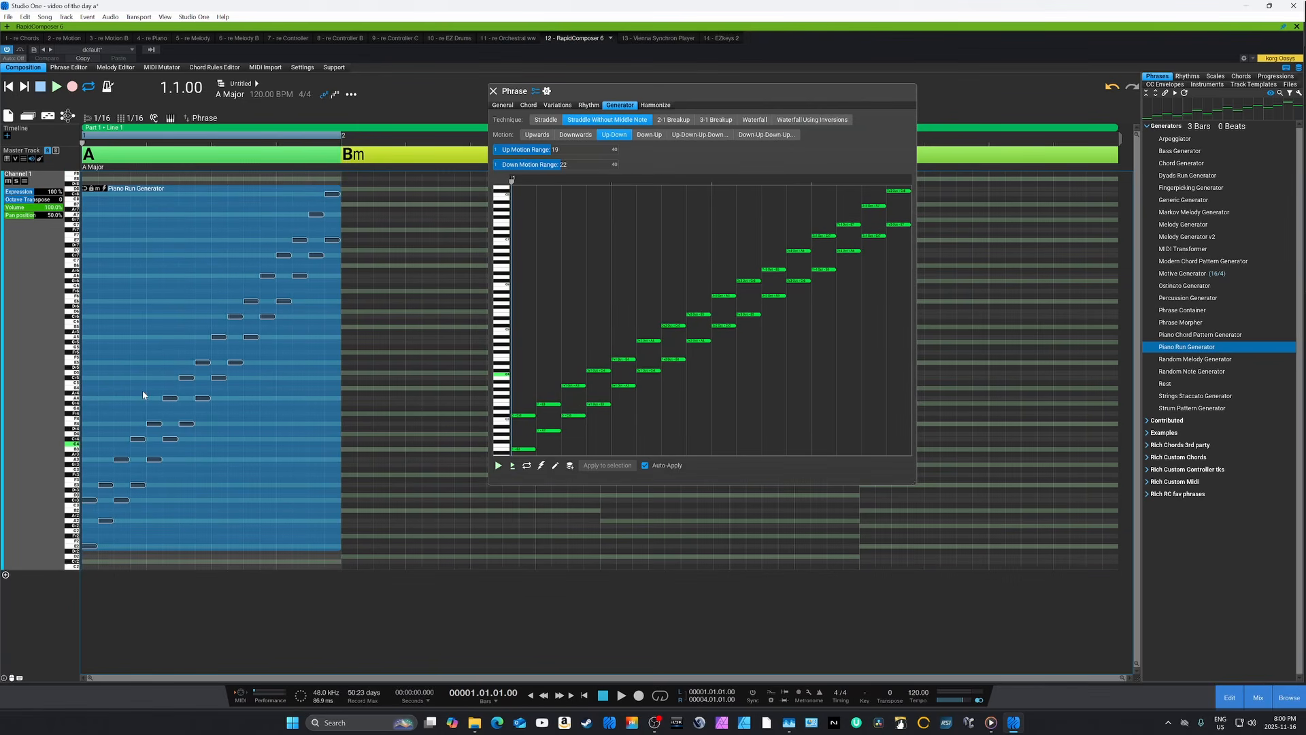
left_click_drag(154, 345, 155, 369)
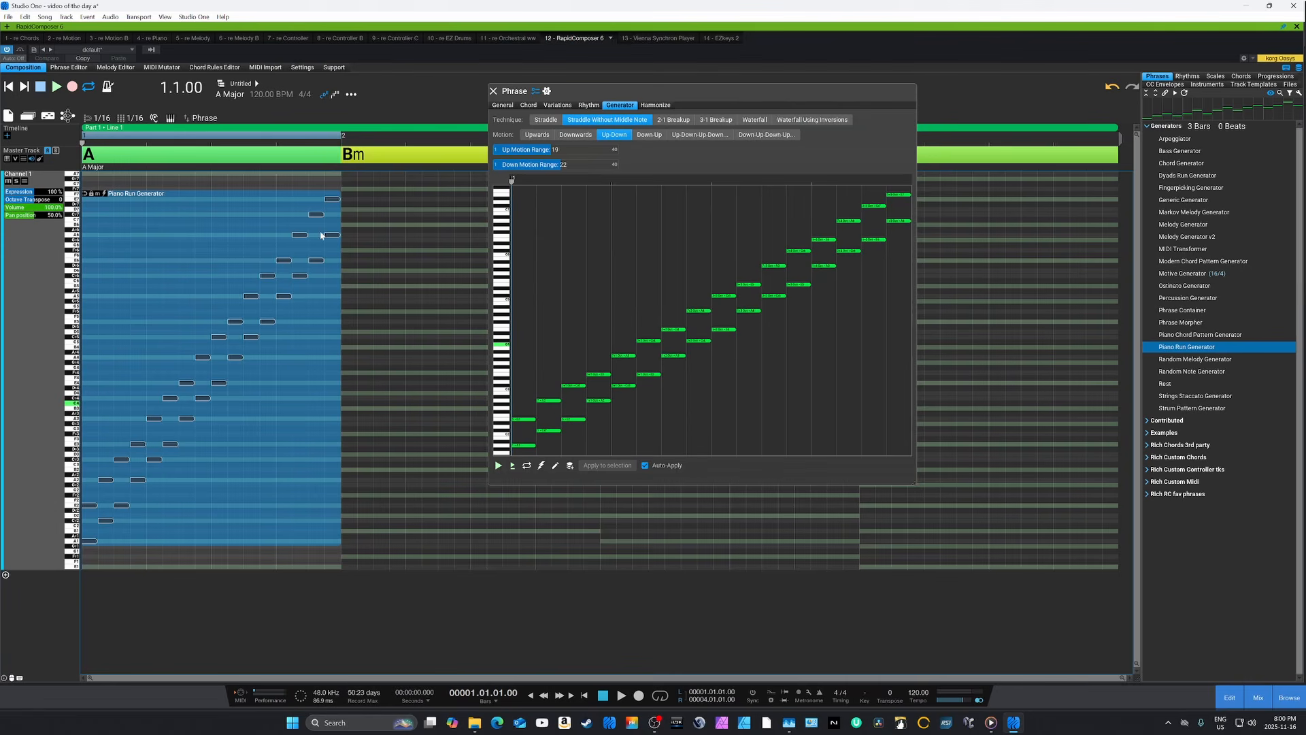
key("space")
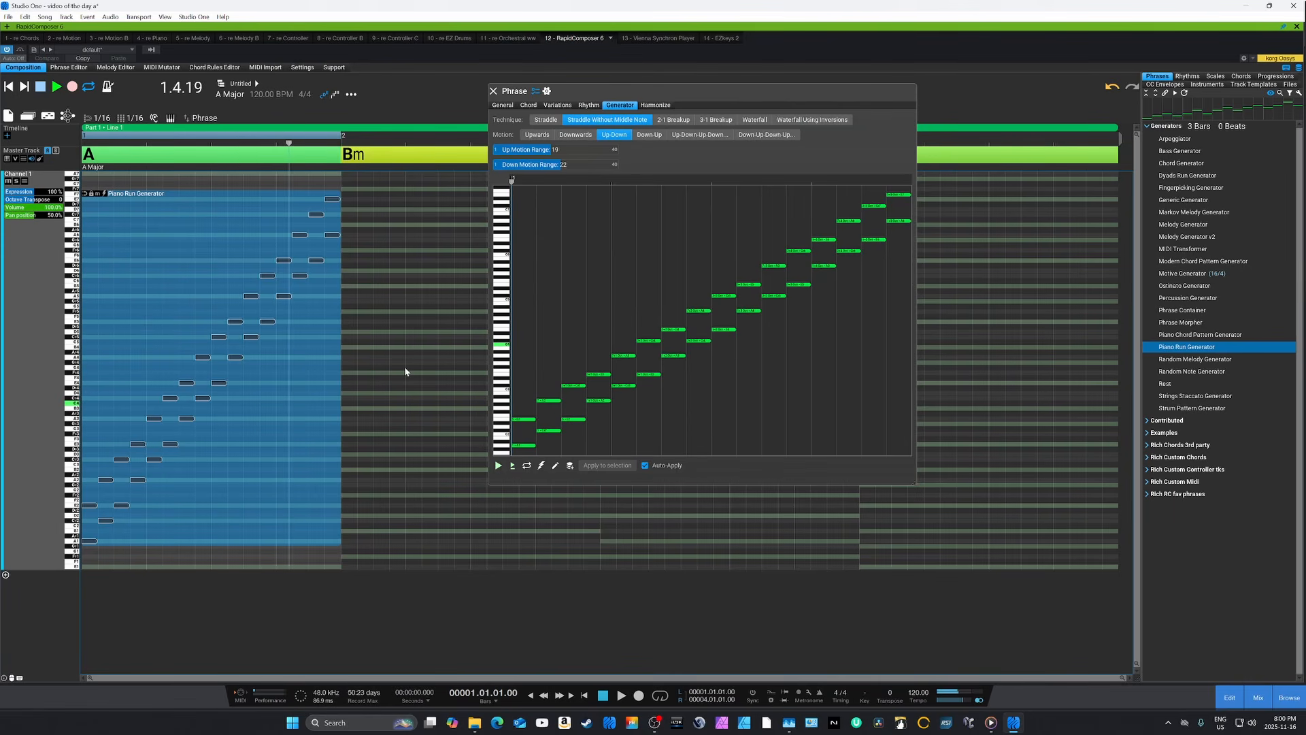
key("space")
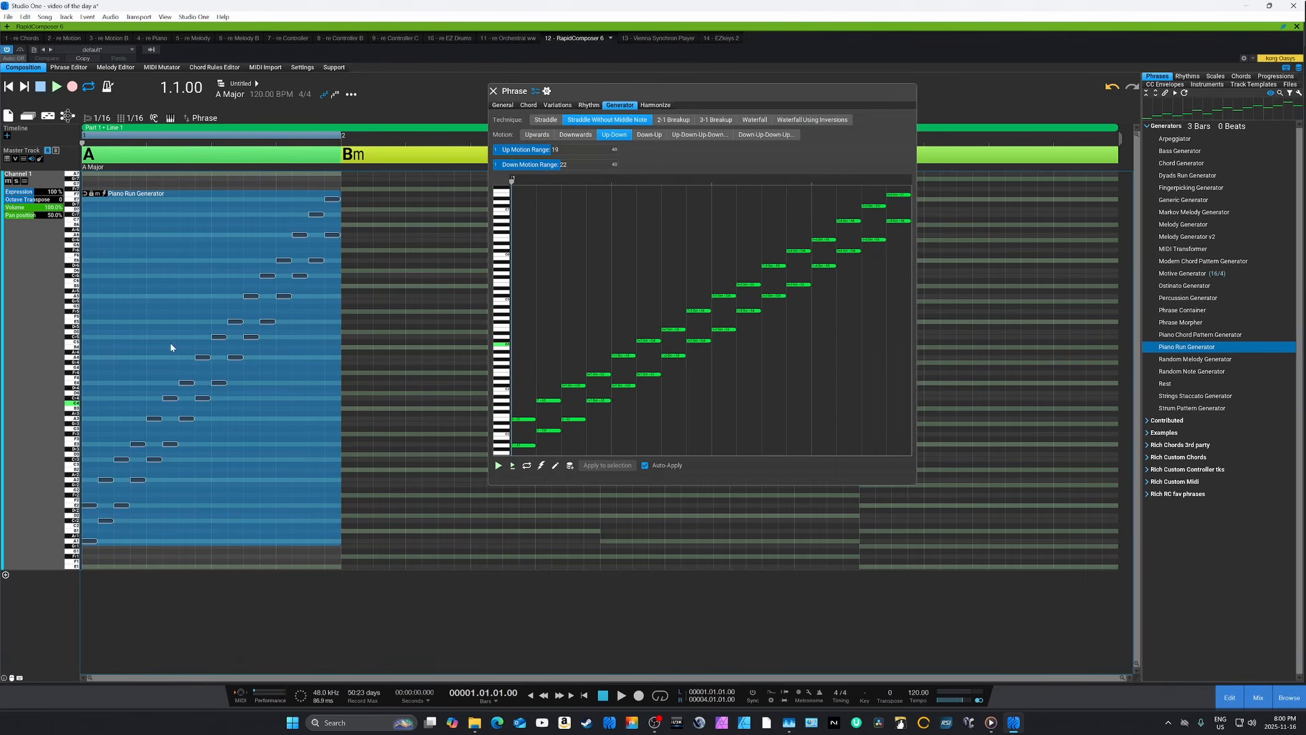
Step: Raise the piano run phrase in pitch so its lowest note is C♯4, keeping it aligned to the start of bar 1
left_click_drag(171, 344, 153, 243)
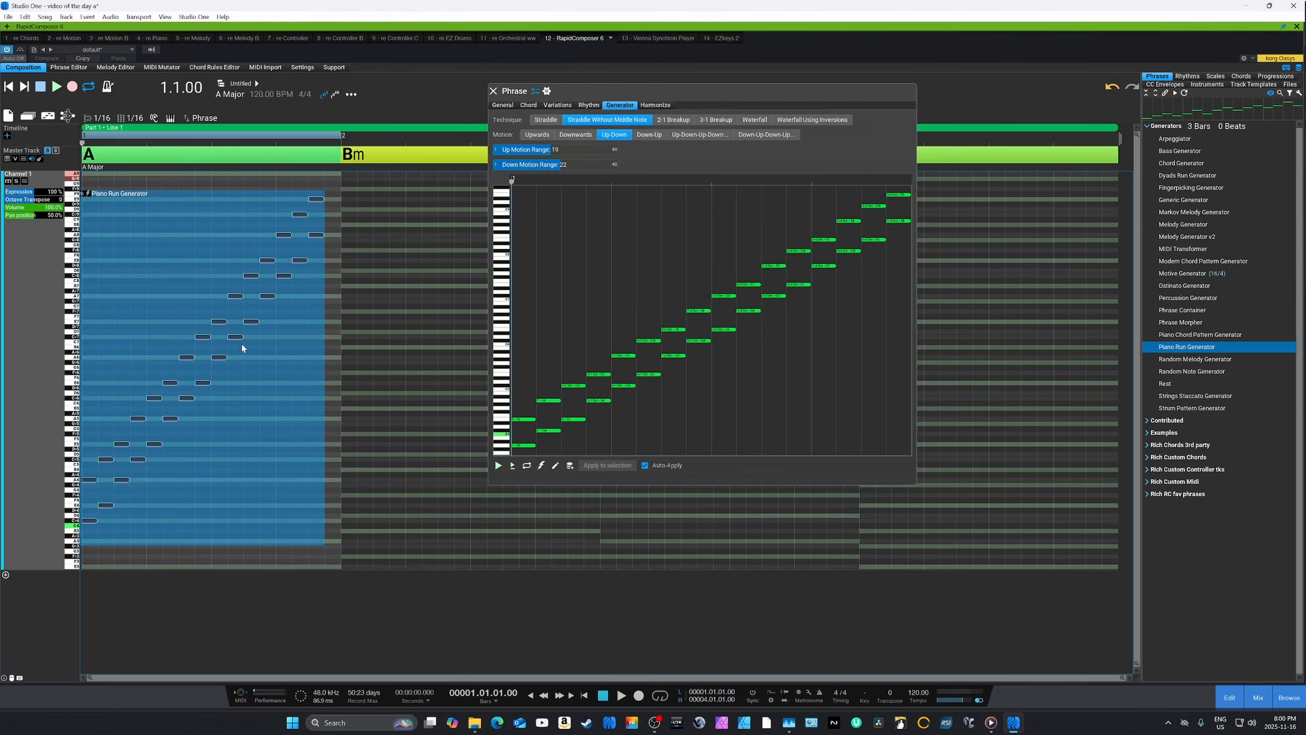
left_click_drag(234, 344, 244, 347)
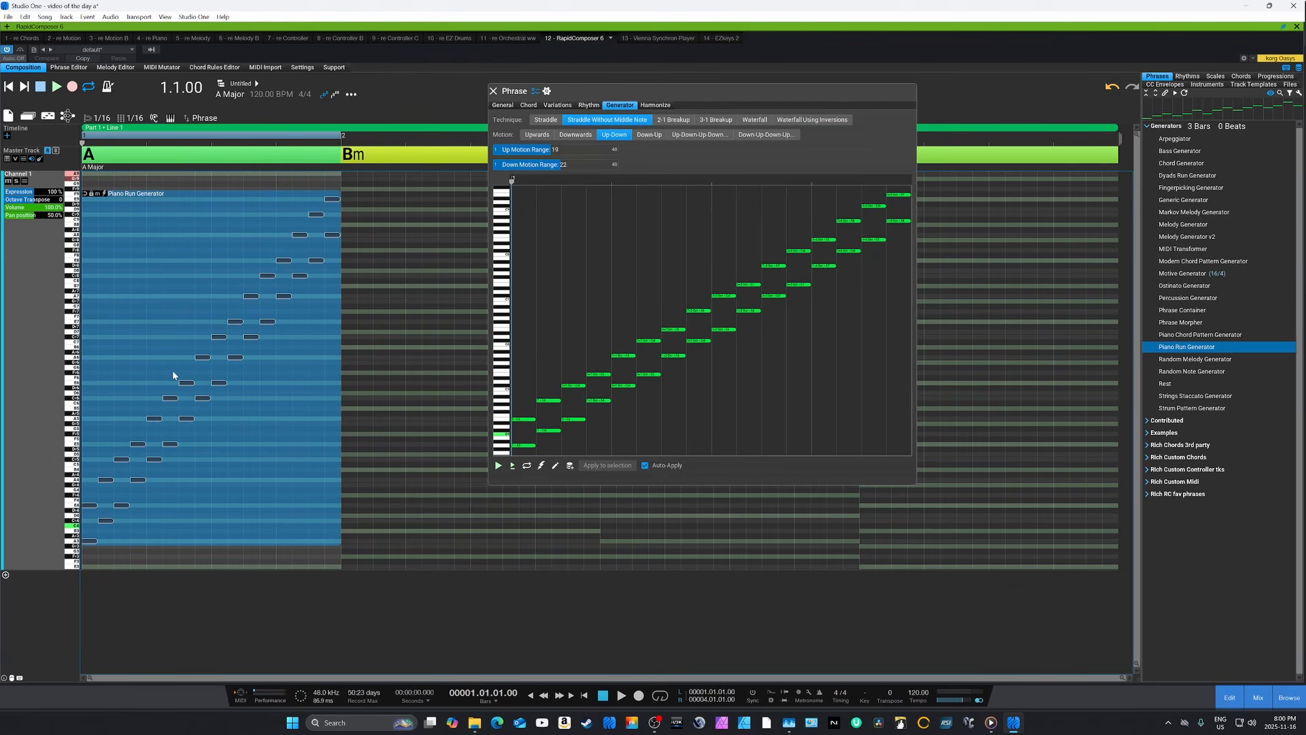
left_click_drag(173, 370, 168, 323)
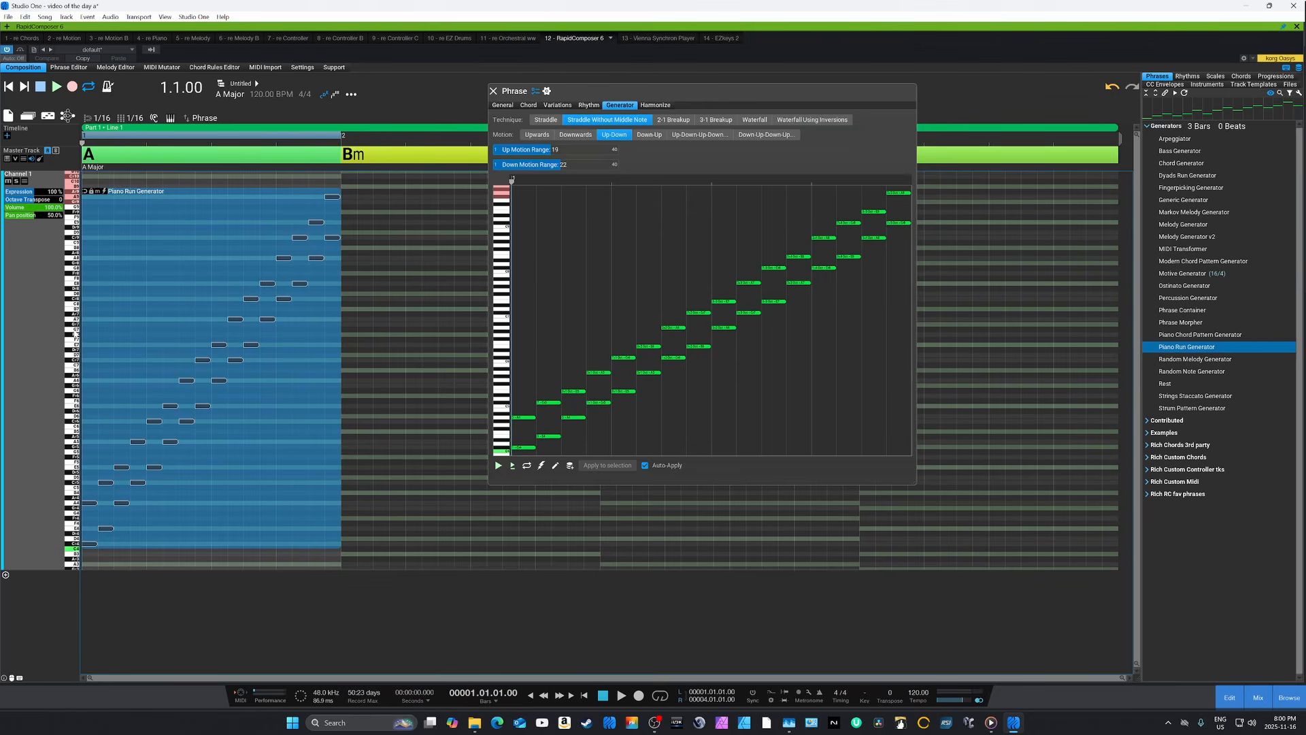
Step: Lower the piano run phrase by two octaves so its lowest note is C♯2
scroll(75, 333, "up", 4)
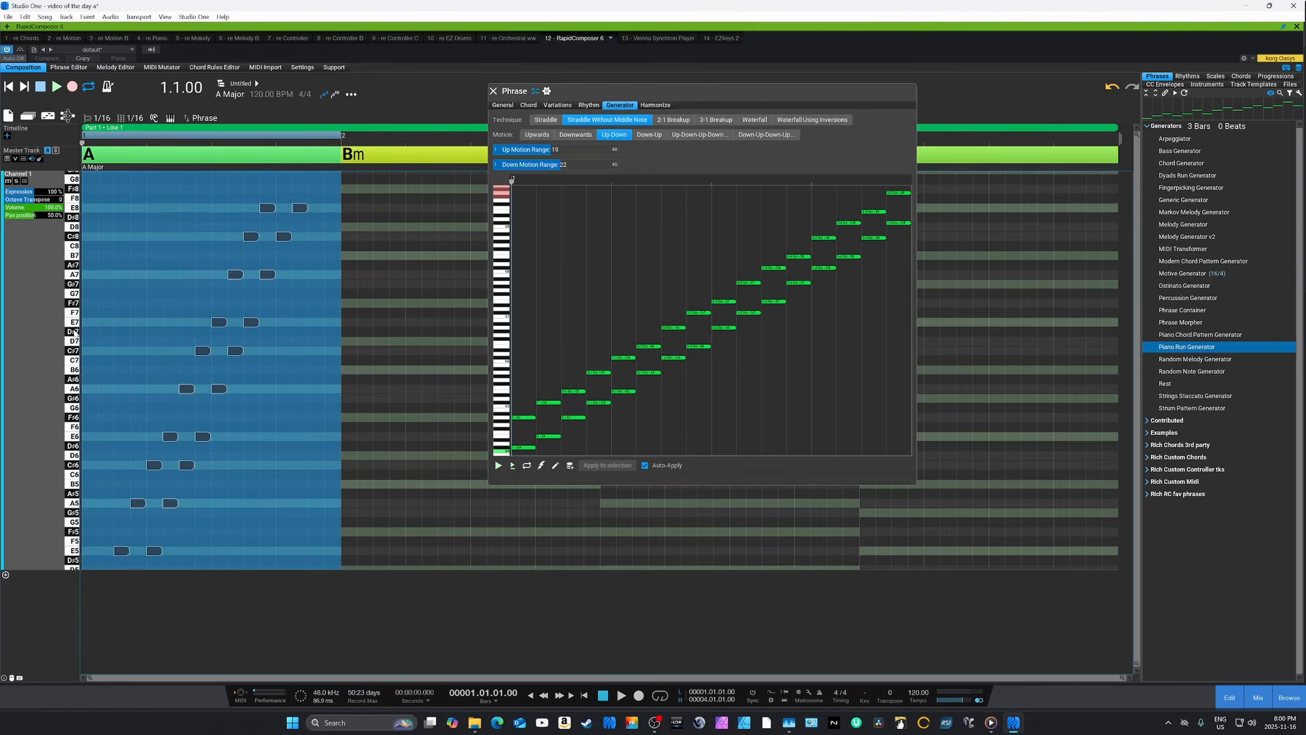
scroll(74, 333, "down", 2)
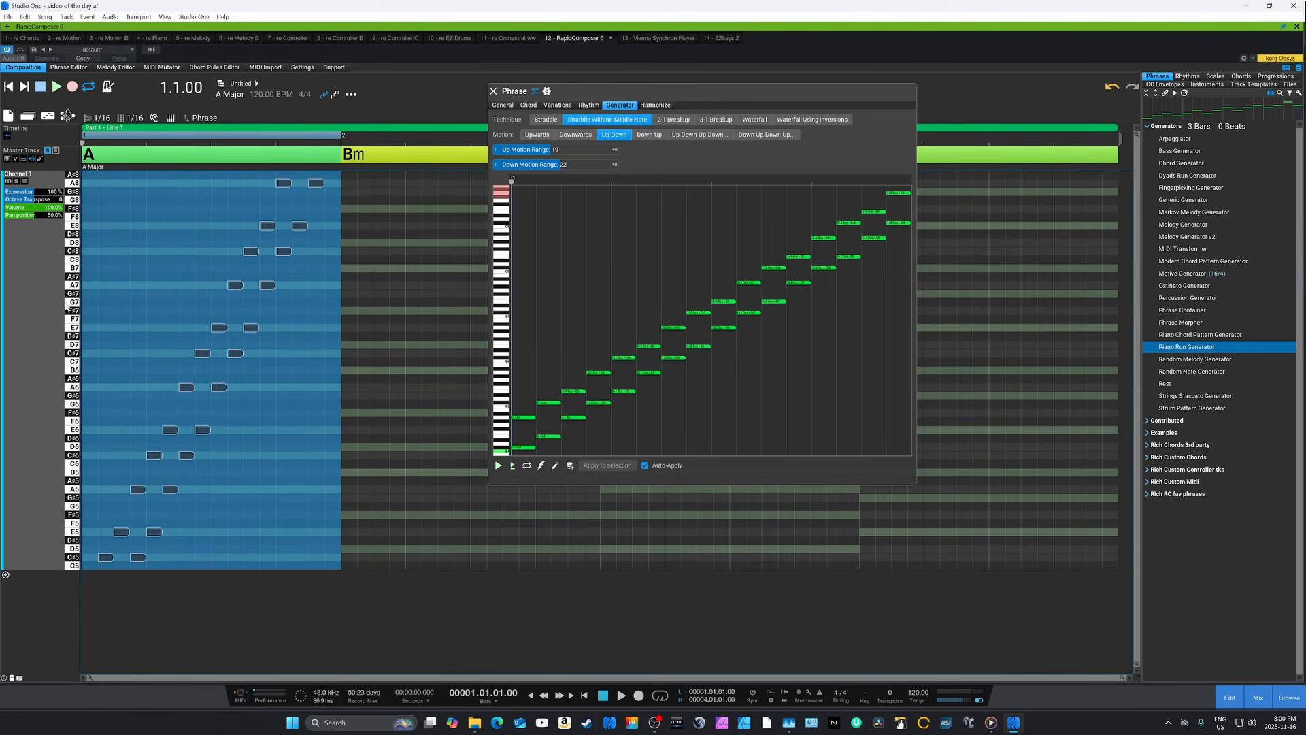
scroll(135, 313, "down", 4)
scroll(134, 321, "up", 4)
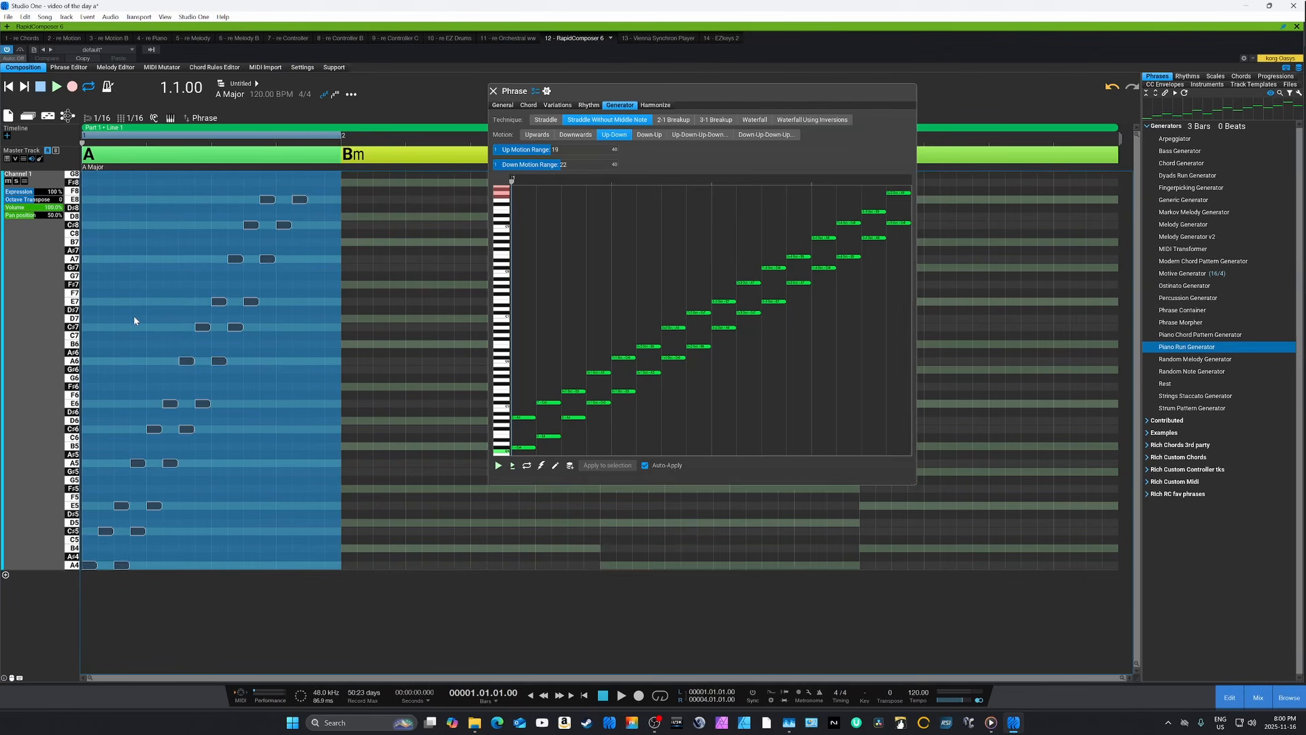
scroll(75, 327, "down", 2)
scroll(75, 326, "up", 3)
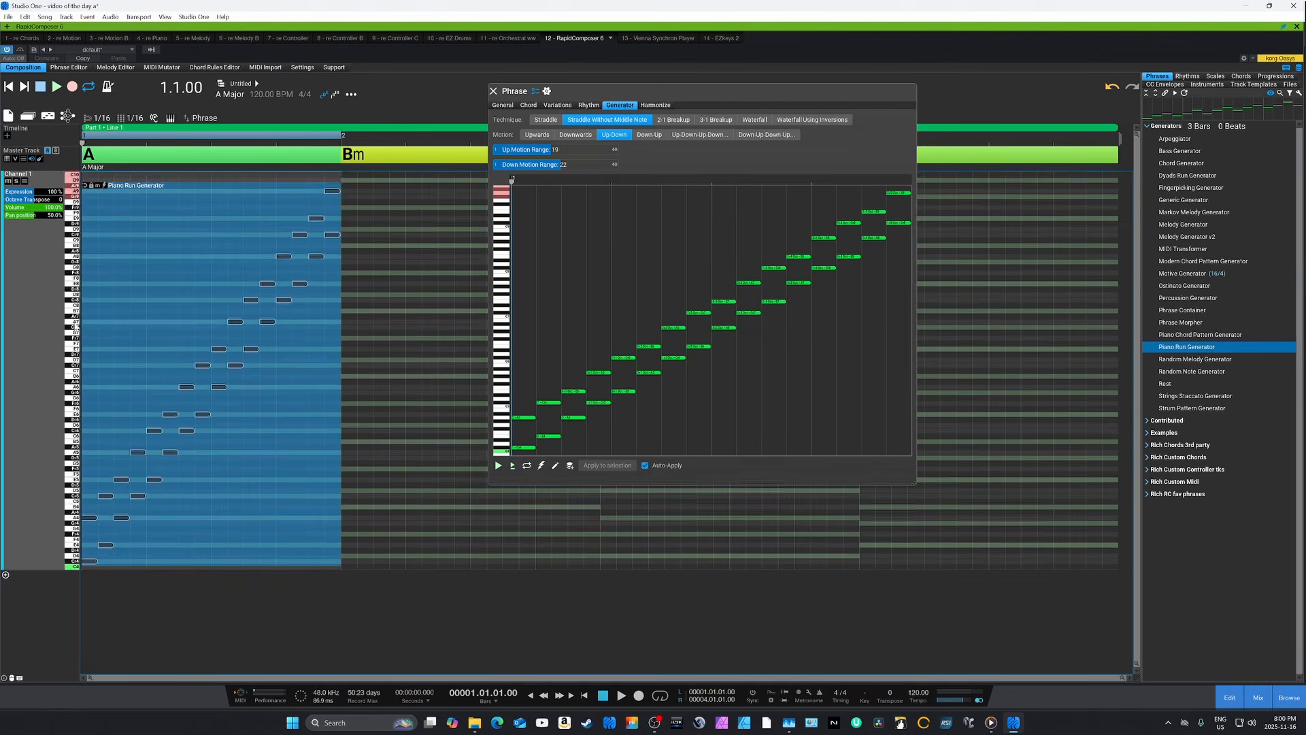
scroll(159, 344, "down", 5)
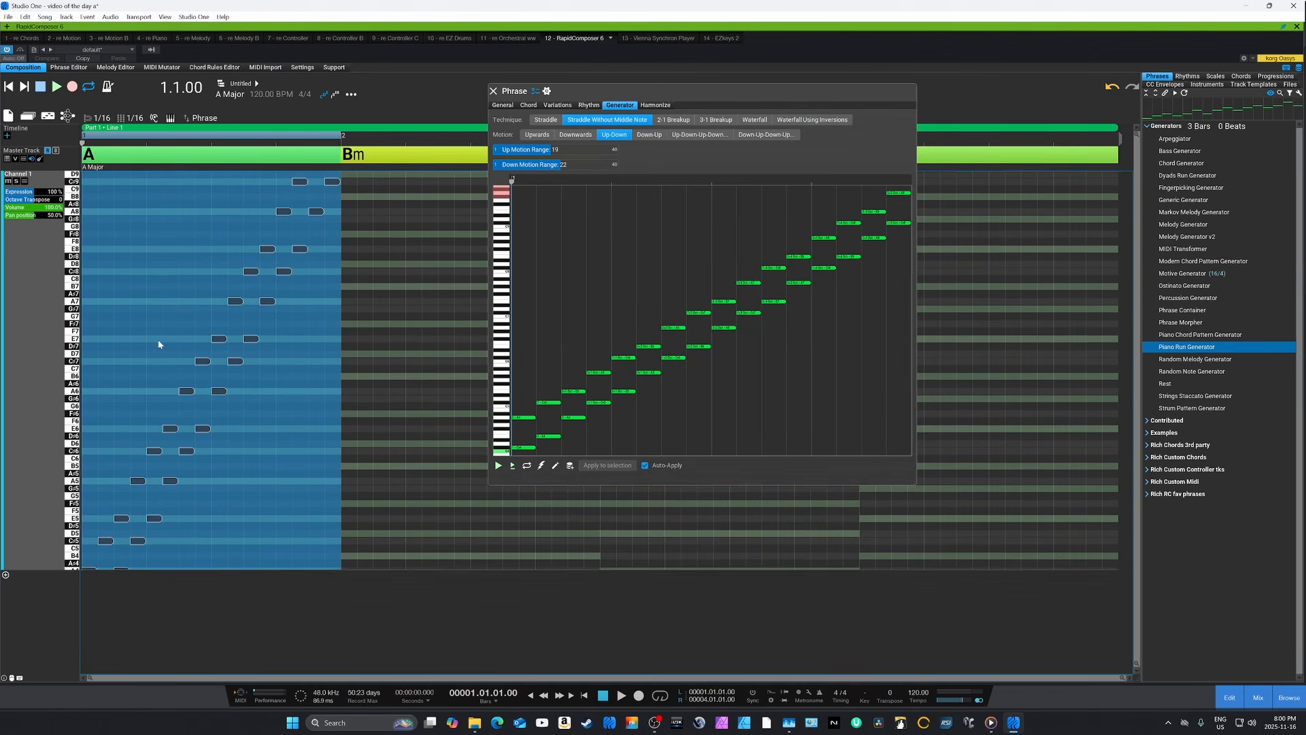
scroll(159, 344, "down", 3)
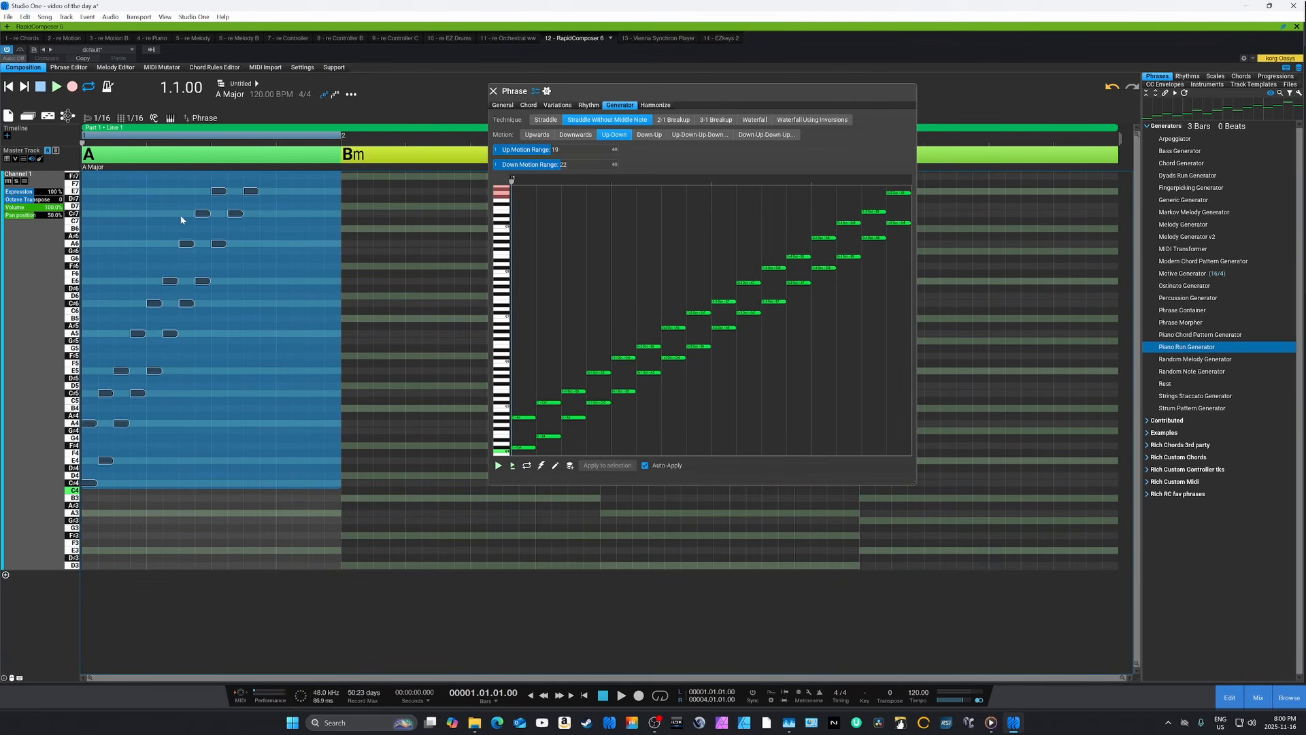
left_click_drag(157, 224, 159, 383)
scroll(256, 384, "down", 6)
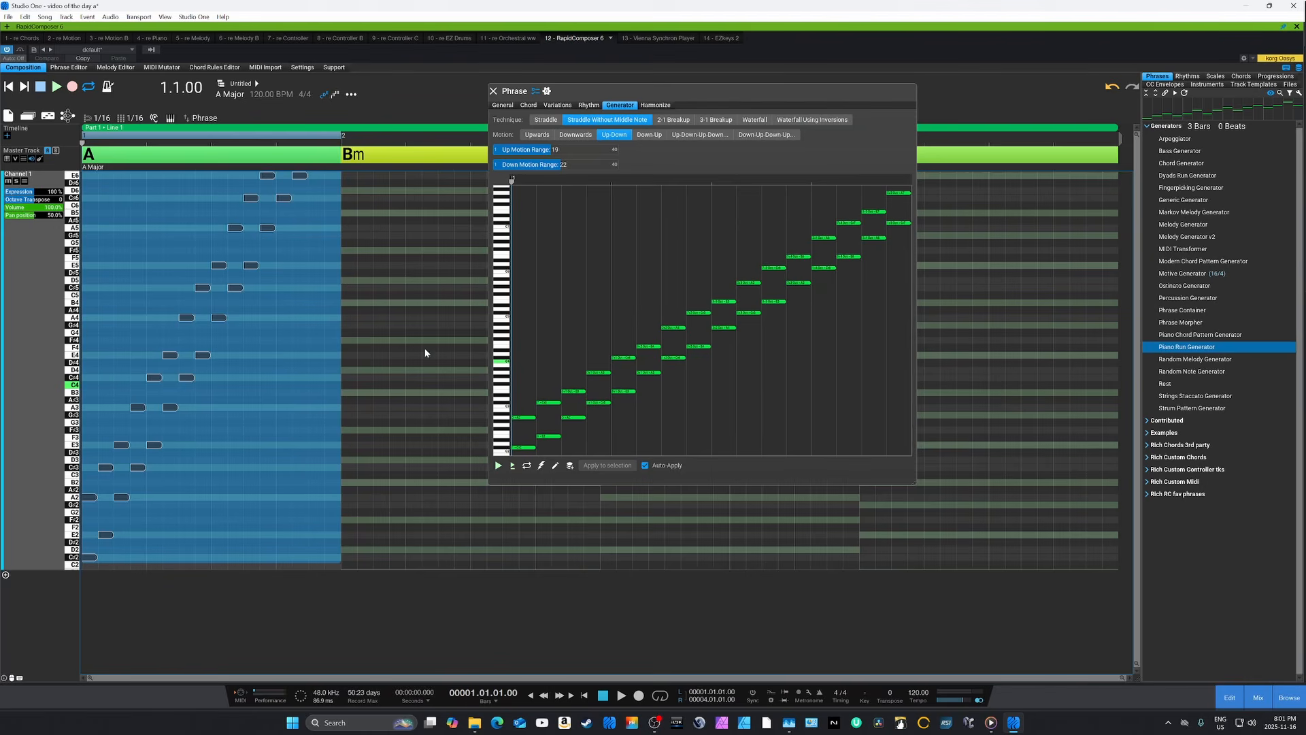
scroll(235, 328, "up", 6)
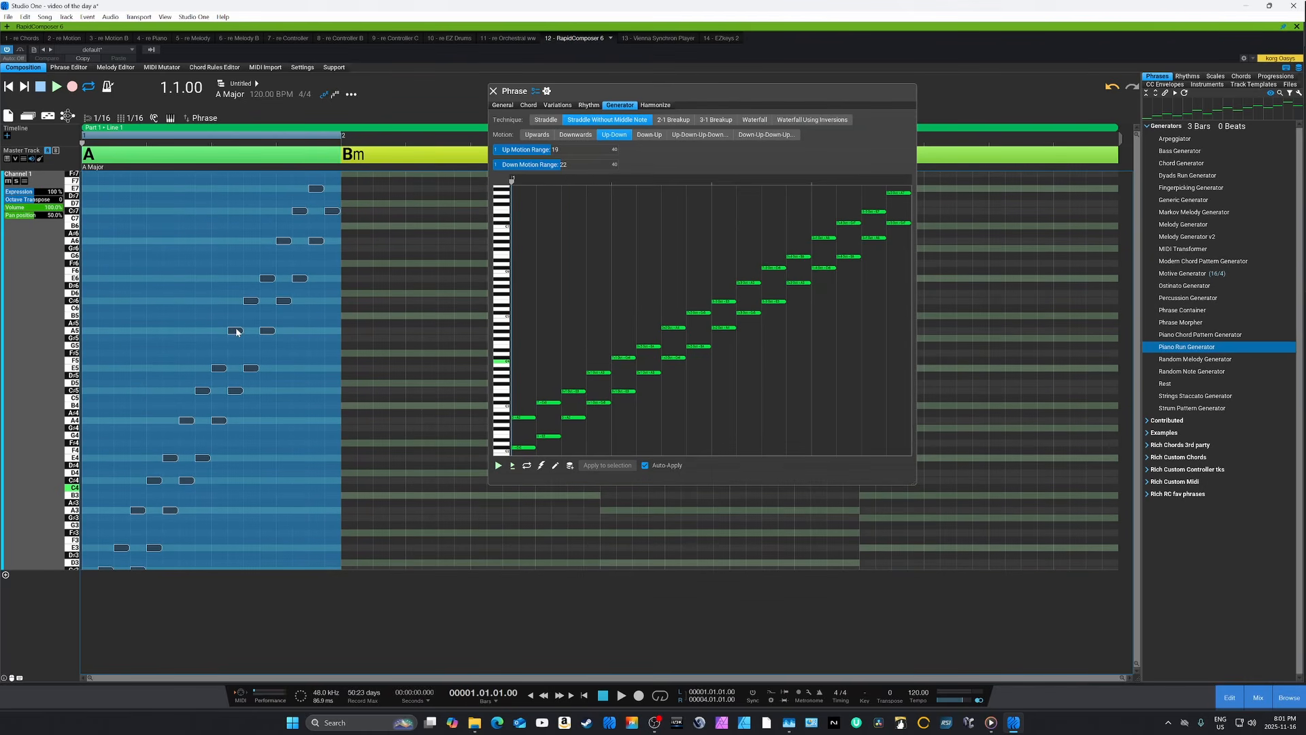
Step: Lower the piano run phrase by one octave so its lowest note is C♯1
scroll(156, 255, "up", 12)
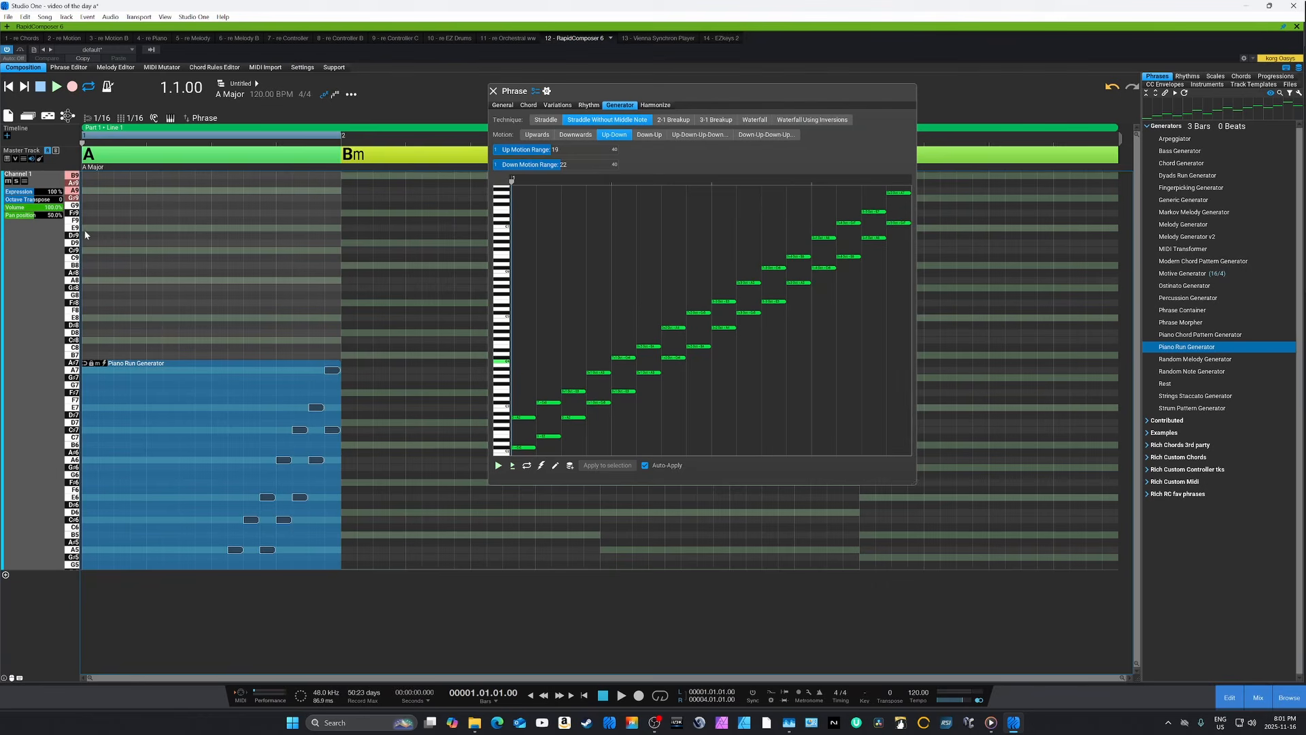
scroll(158, 330, "down", 18)
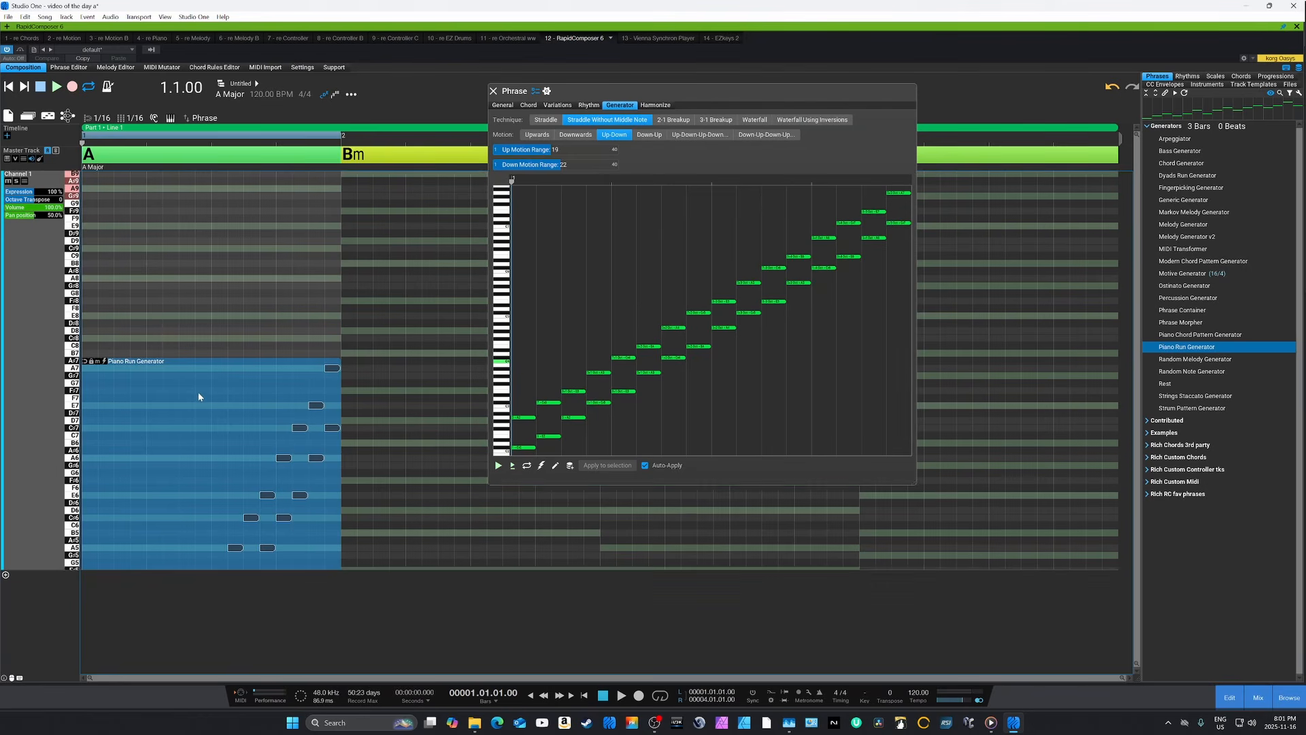
scroll(200, 396, "up", 1)
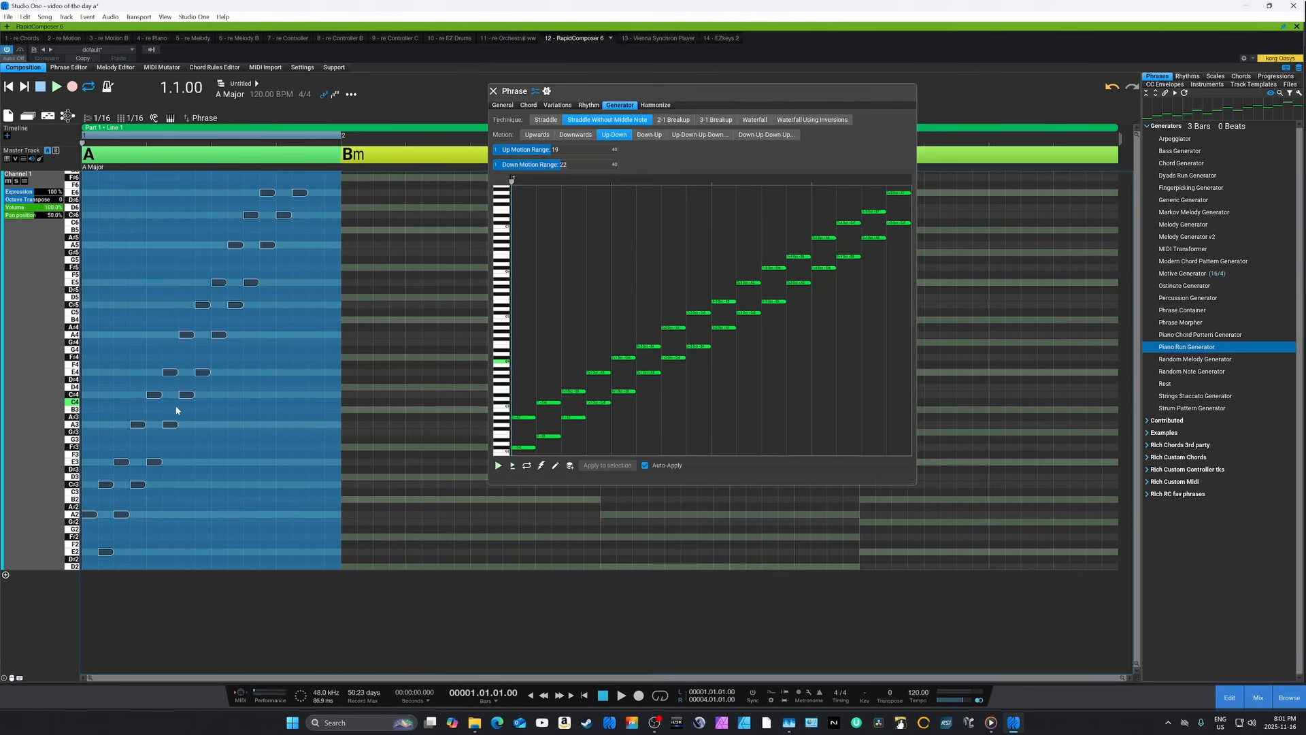
left_click_drag(158, 278, 163, 384)
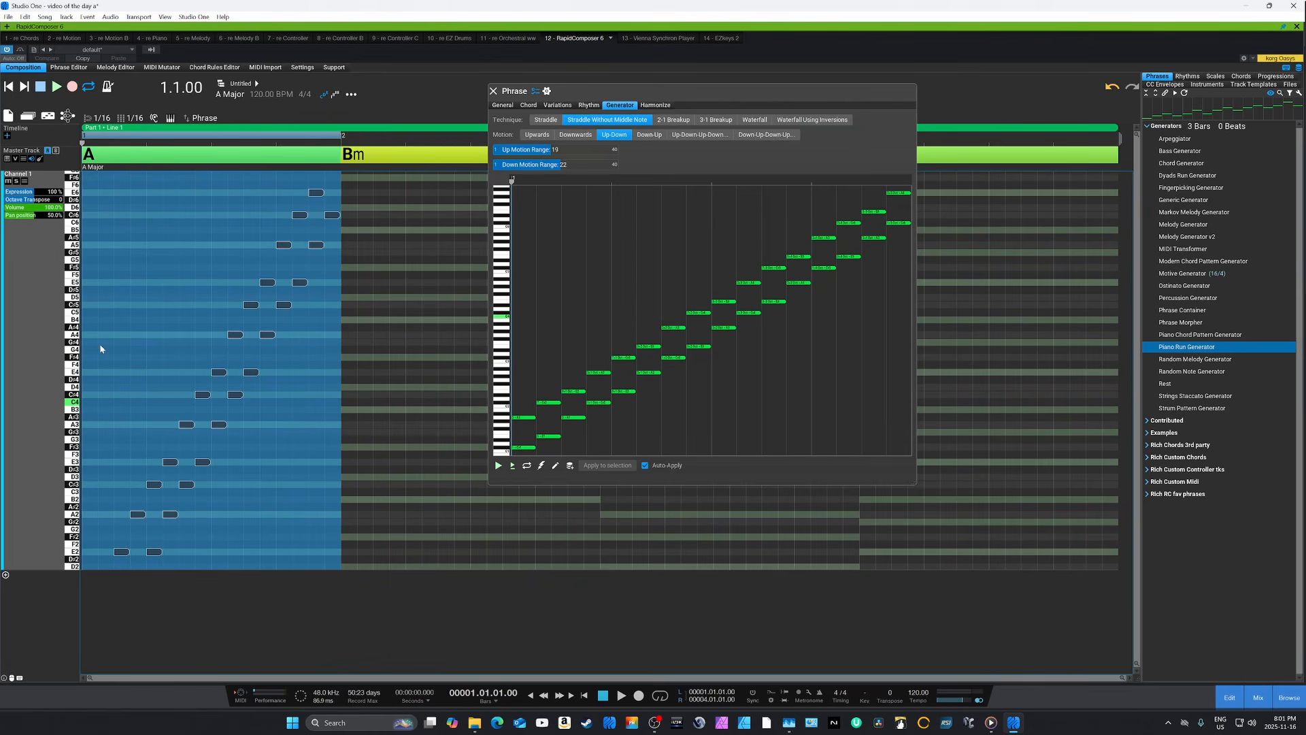
scroll(128, 356, "down", 4)
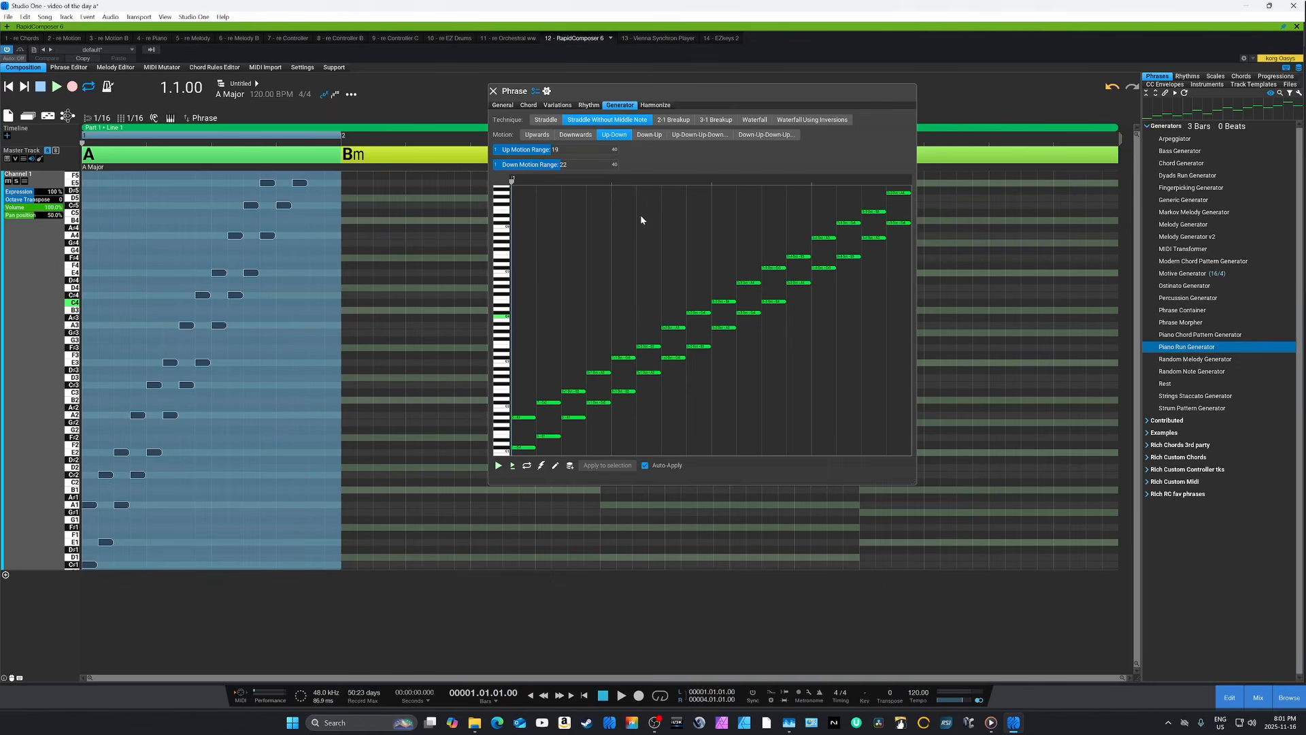
Step: Switch the piano run's technique to 2-1 Breakup and raise the phrase so its lowest note is E2
left_click(673, 120)
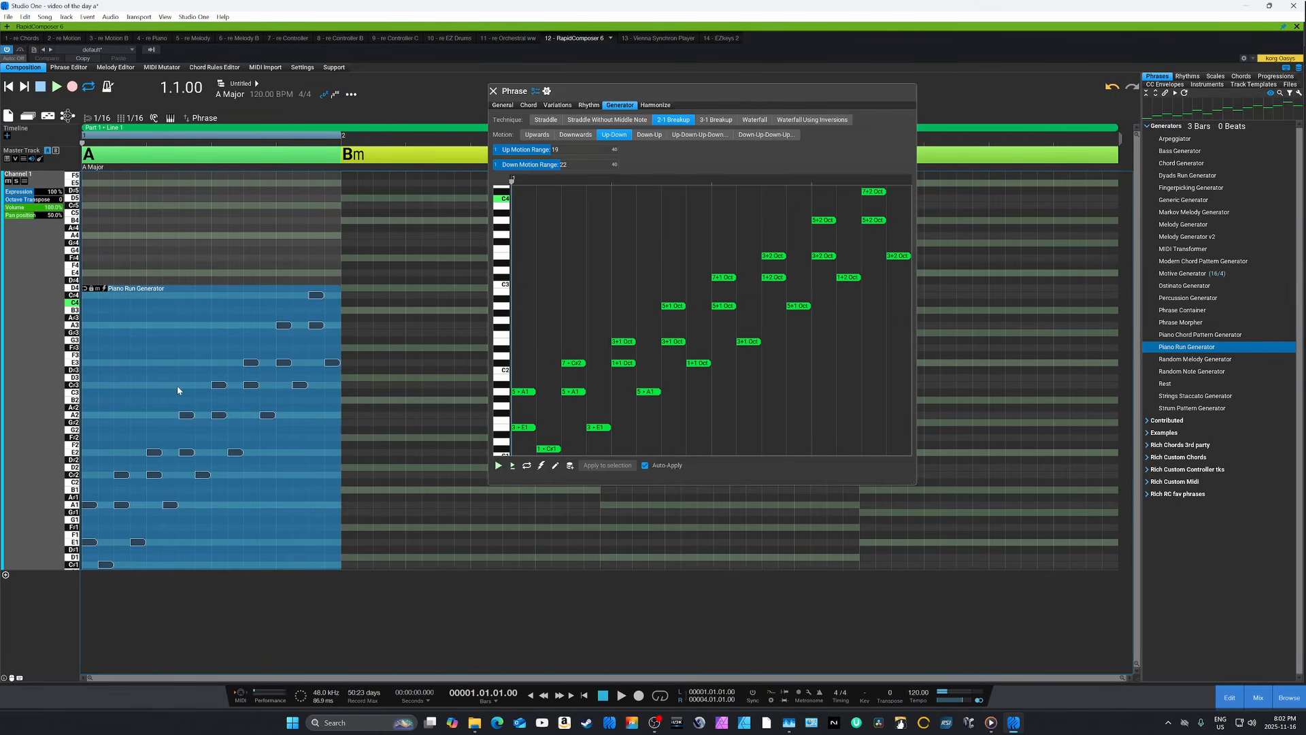
left_click_drag(177, 385, 165, 267)
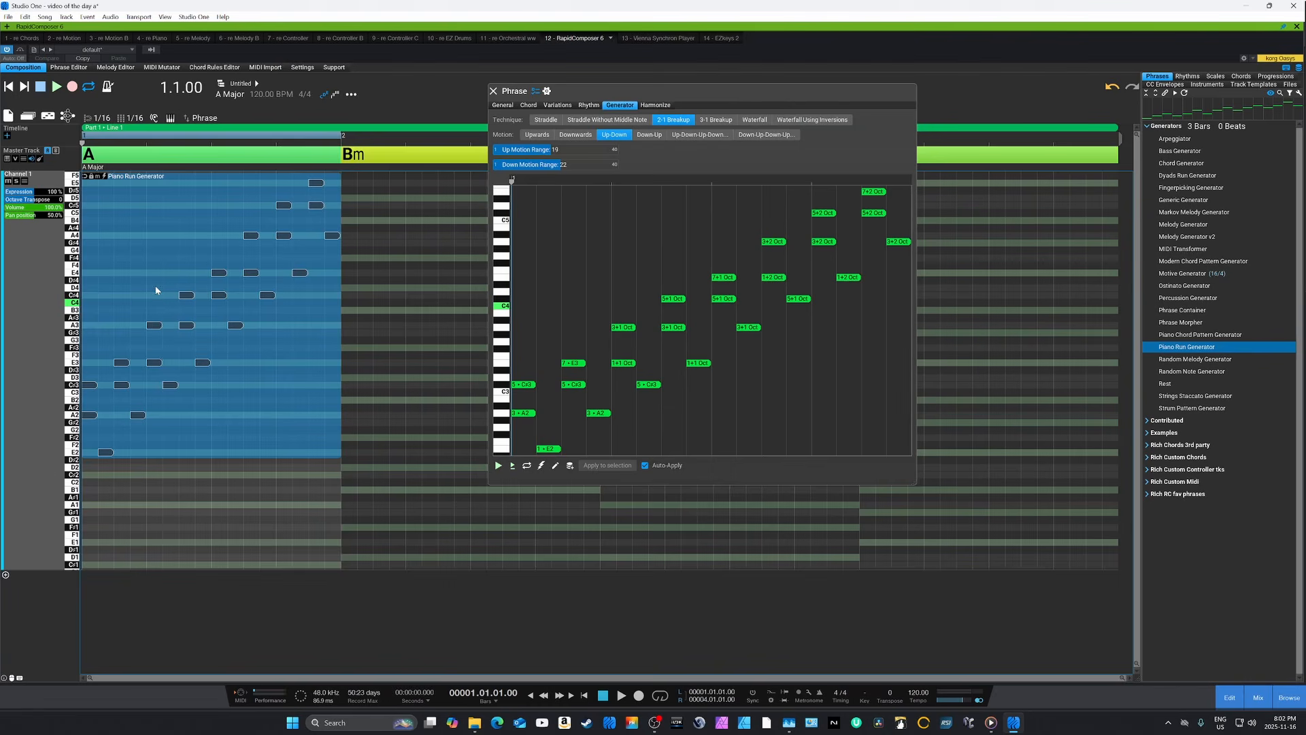
scroll(154, 286, "up", 12)
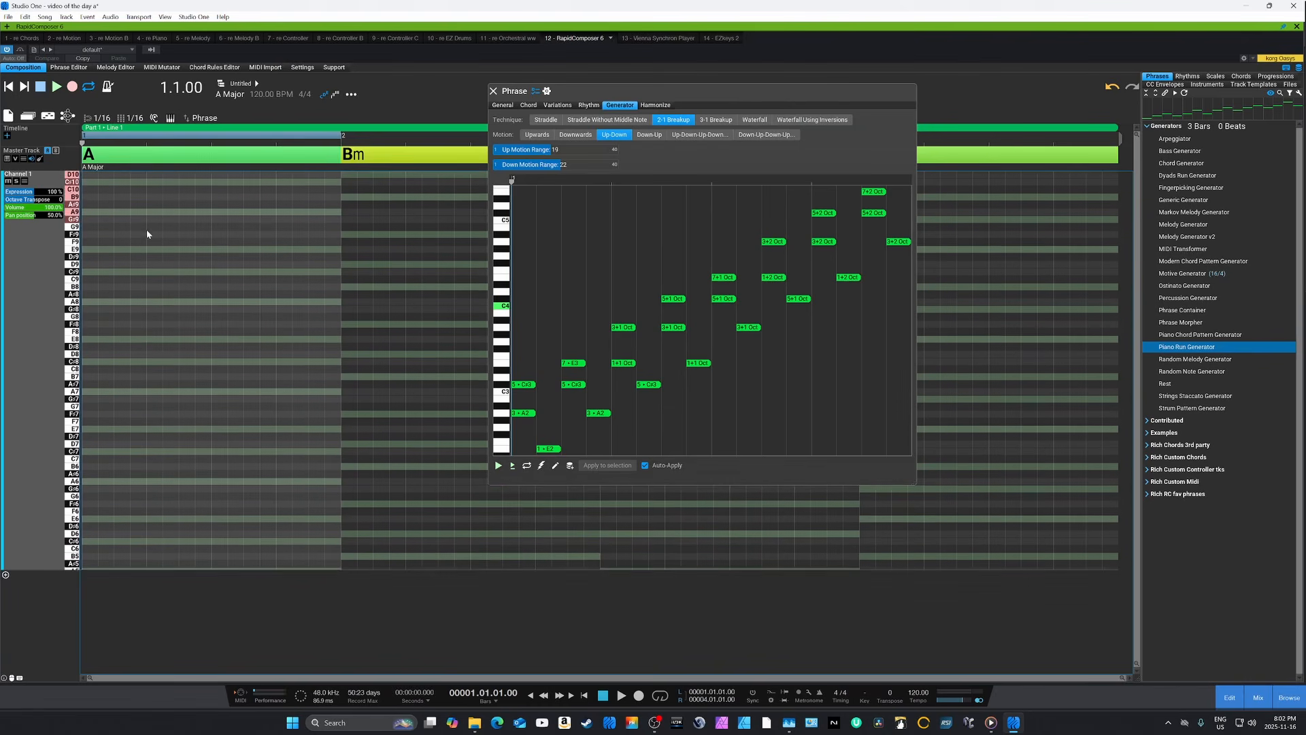
scroll(149, 245, "up", 3)
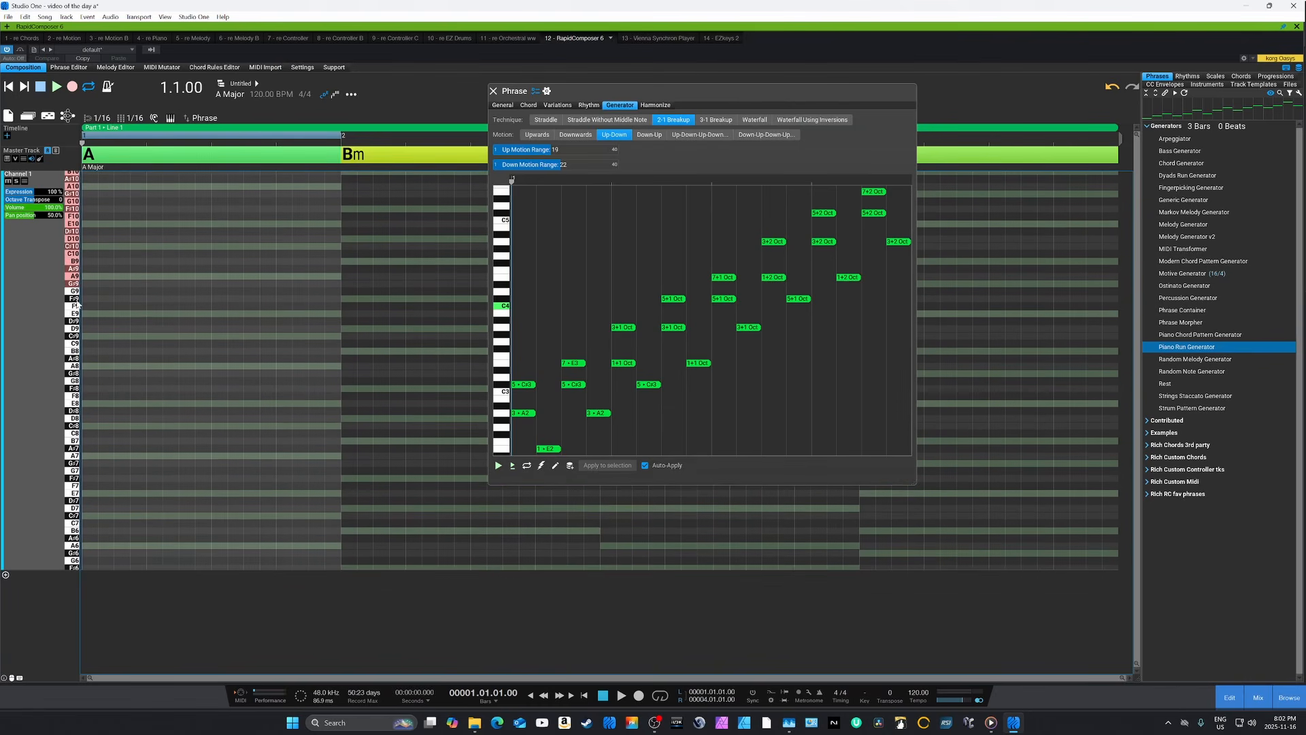
double_click(73, 364)
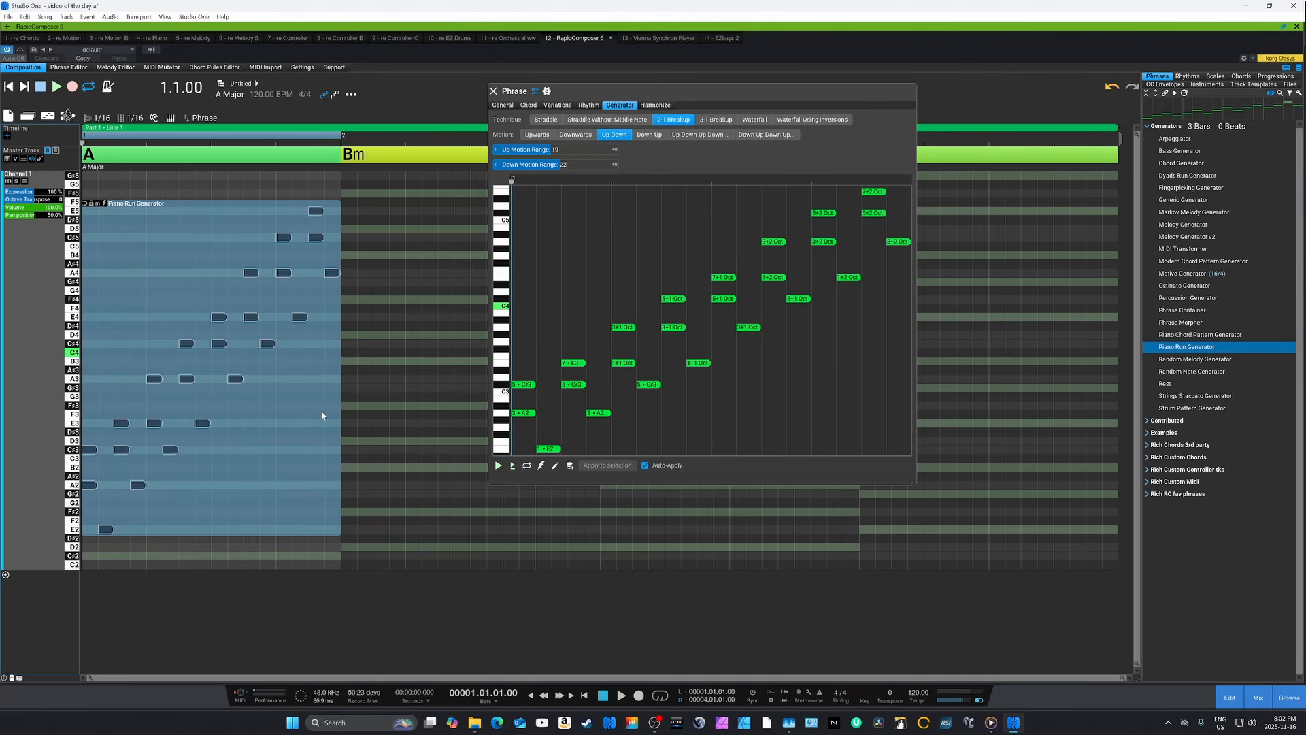
key("space")
Step: Unmute the VSL EL Tutti Short seq track and mute the EZkeys 2 track in the song's track list
left_click_drag(361, 33, 368, 255)
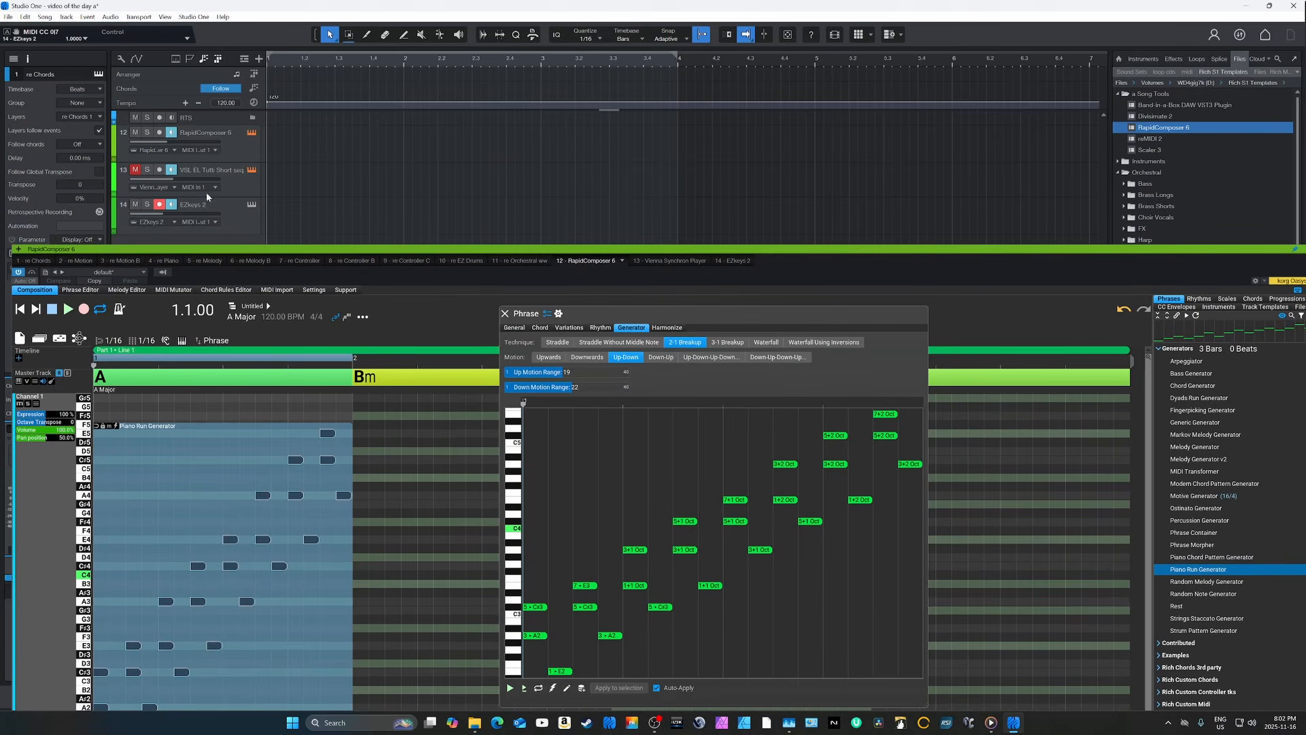
left_click(135, 169)
left_click(136, 204)
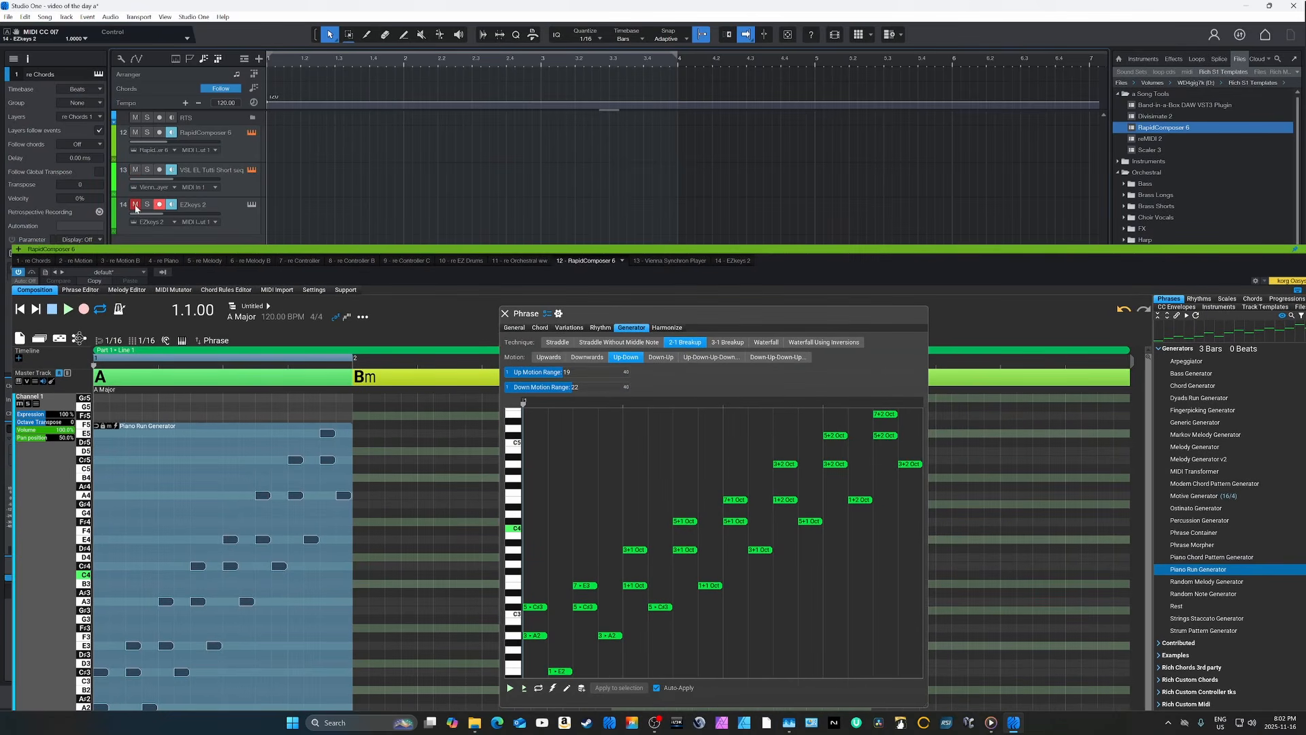
left_click_drag(317, 252, 306, 33)
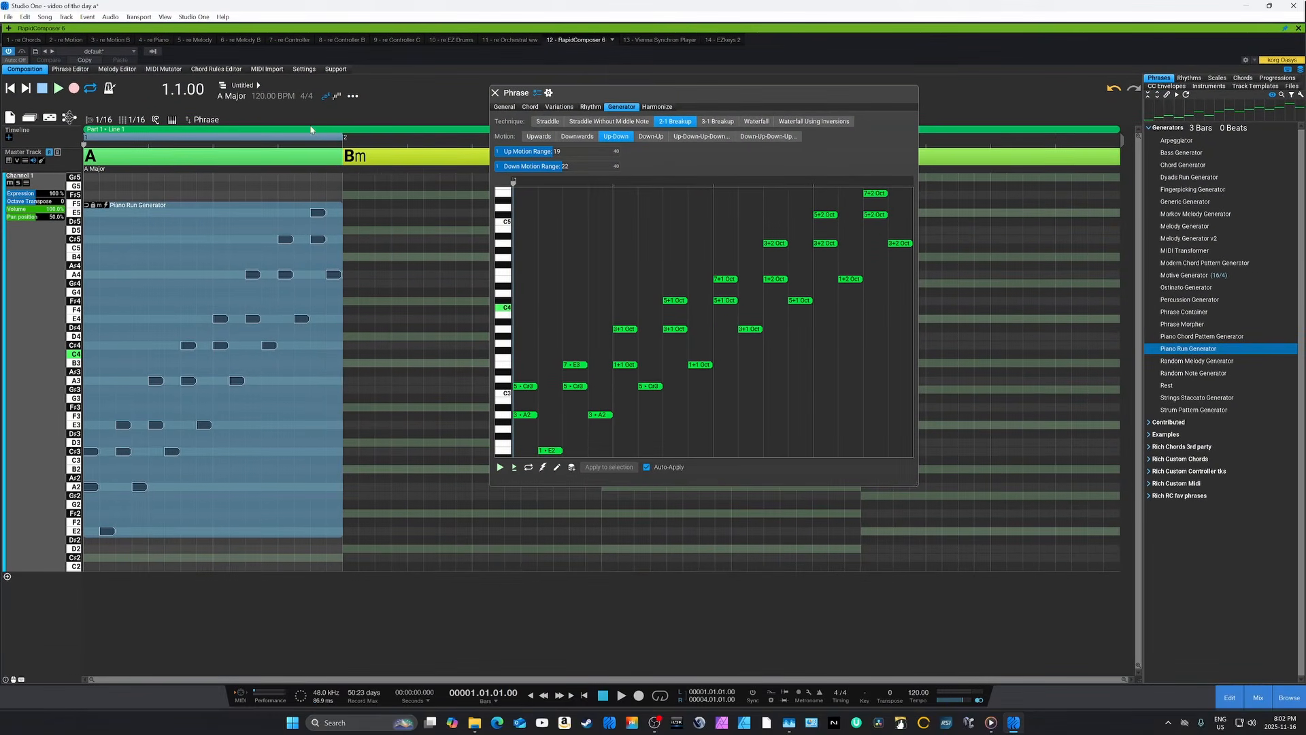
Step: Audition the run with the strings and raise the phrase one octave so its lowest note is E3
key("space")
left_click_drag(172, 317, 168, 268)
key("space")
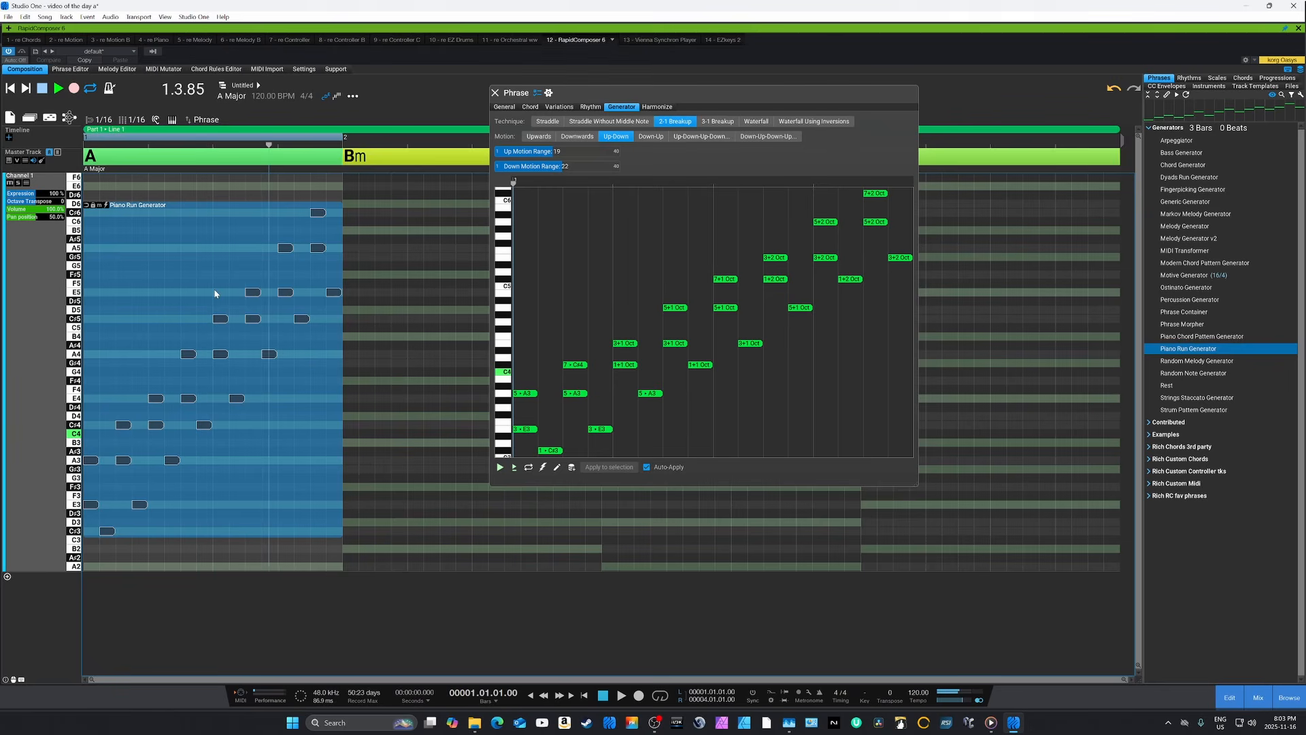
left_click_drag(193, 291, 195, 250)
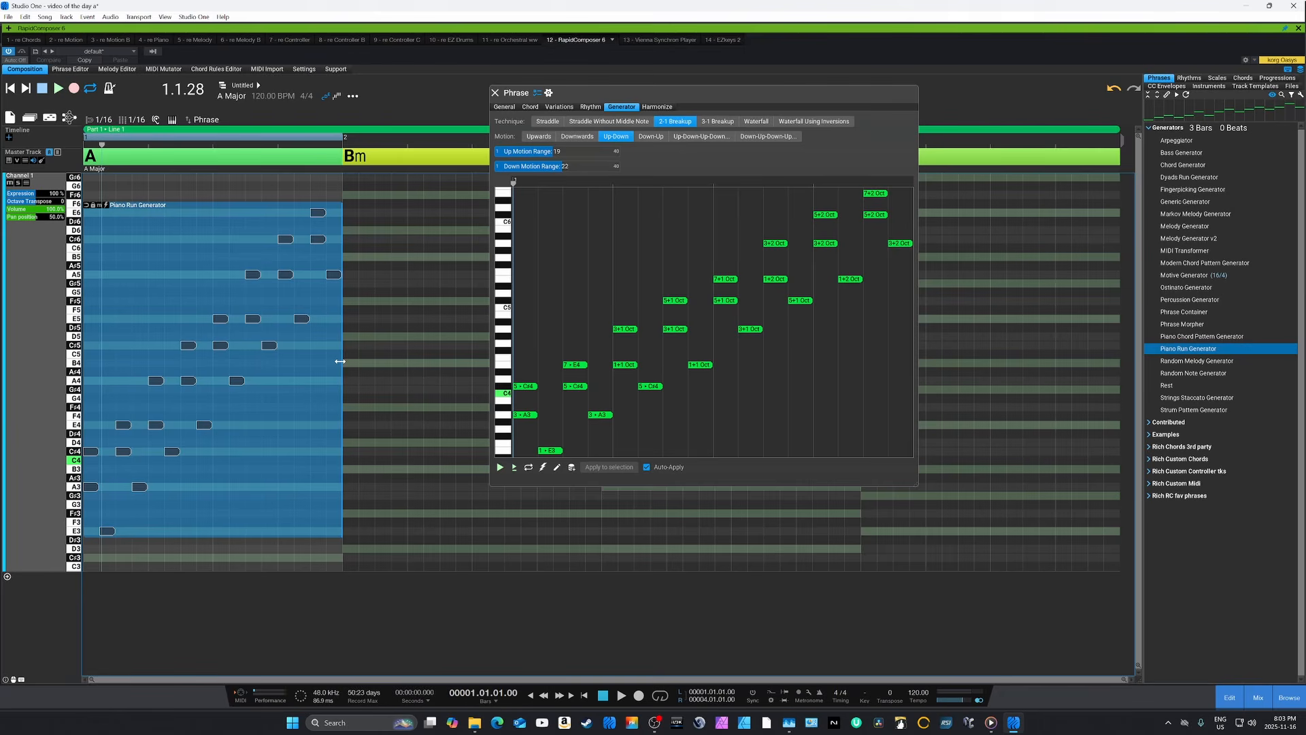
Step: Extend the piano run phrase through bar 2 so it also covers the Bm chord, and play it back
left_click_drag(340, 361, 615, 370)
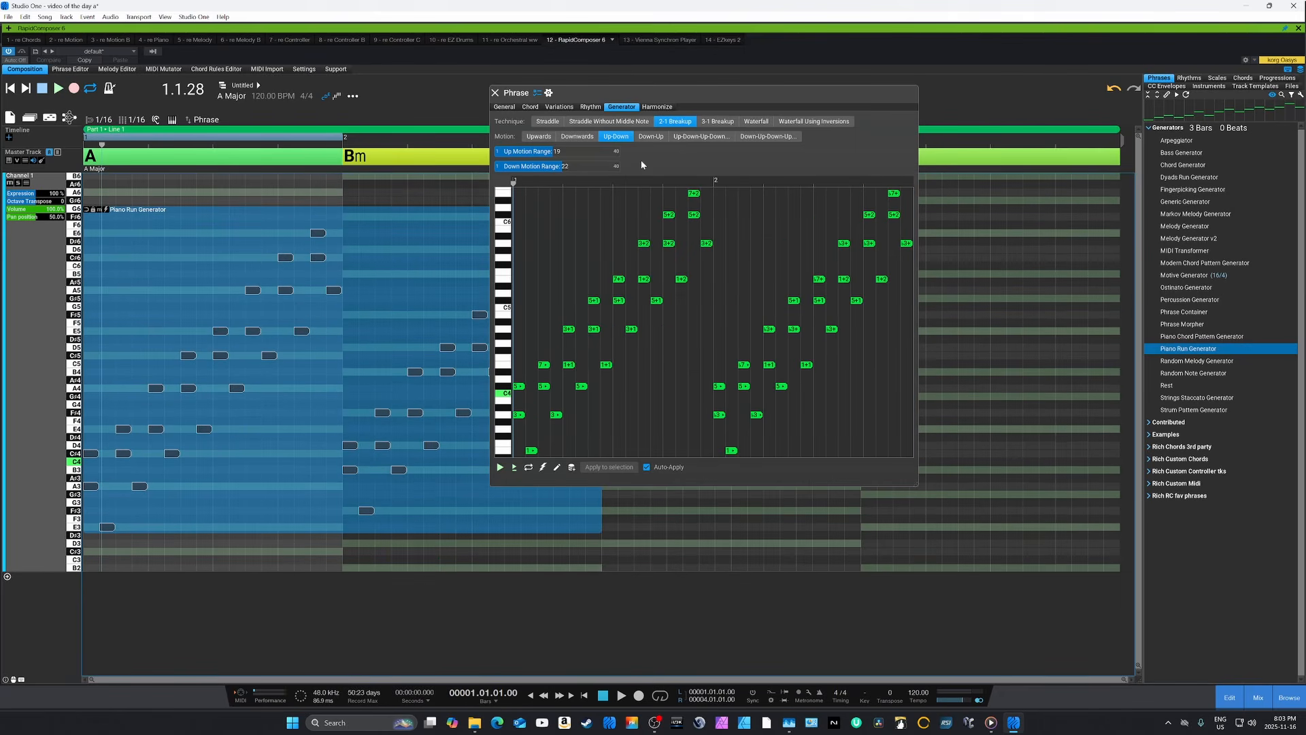
left_click_drag(594, 93, 752, 108)
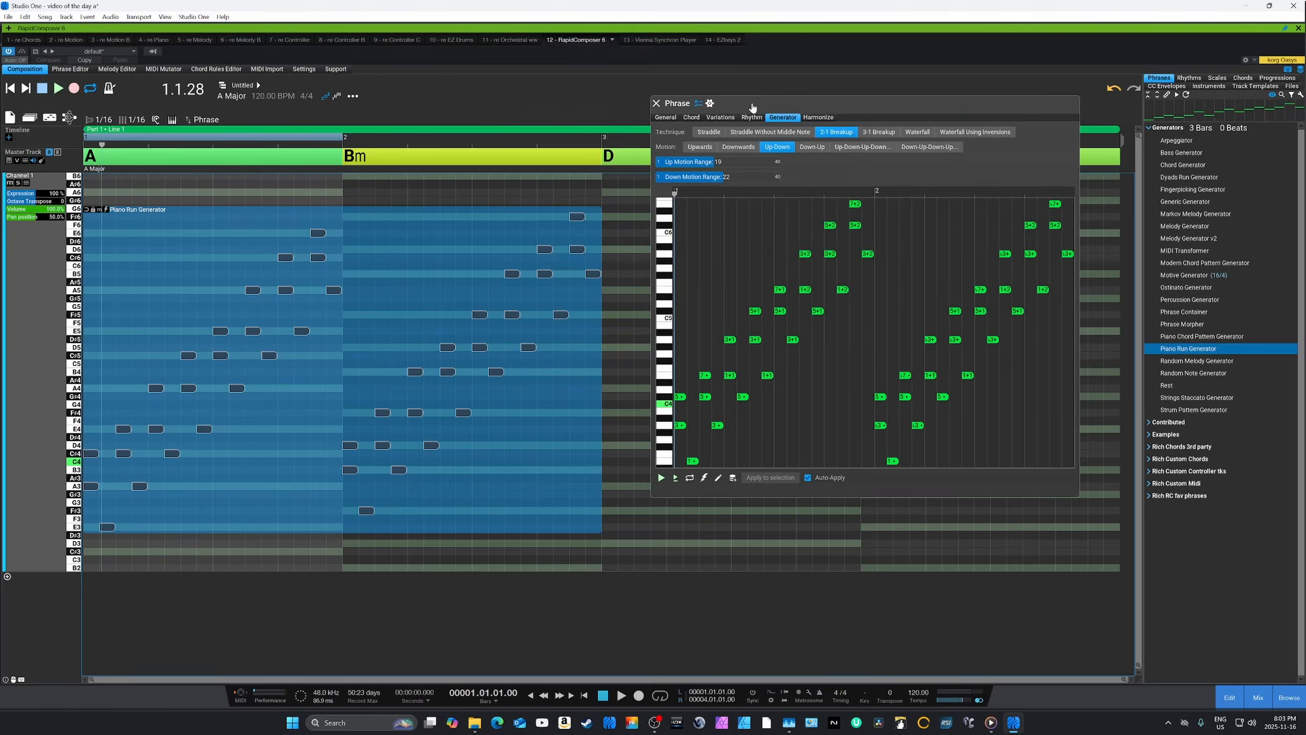
key("space")
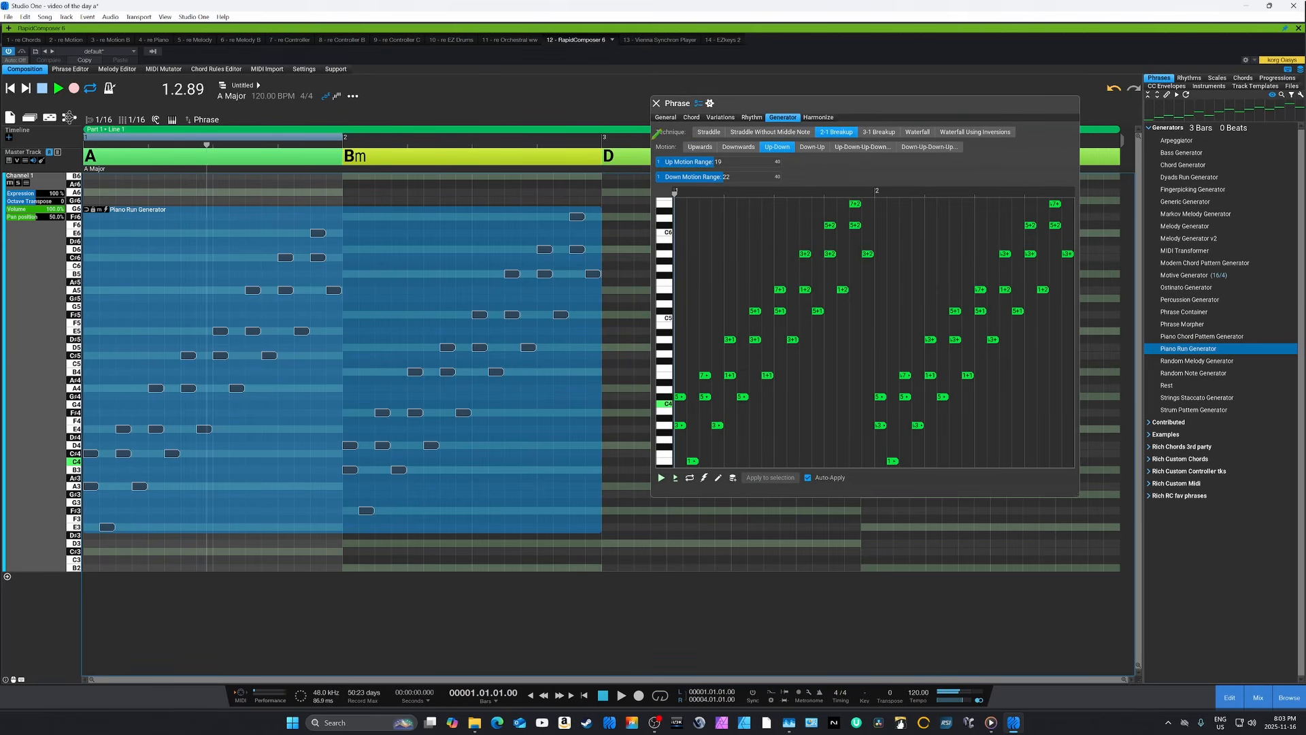
key("space")
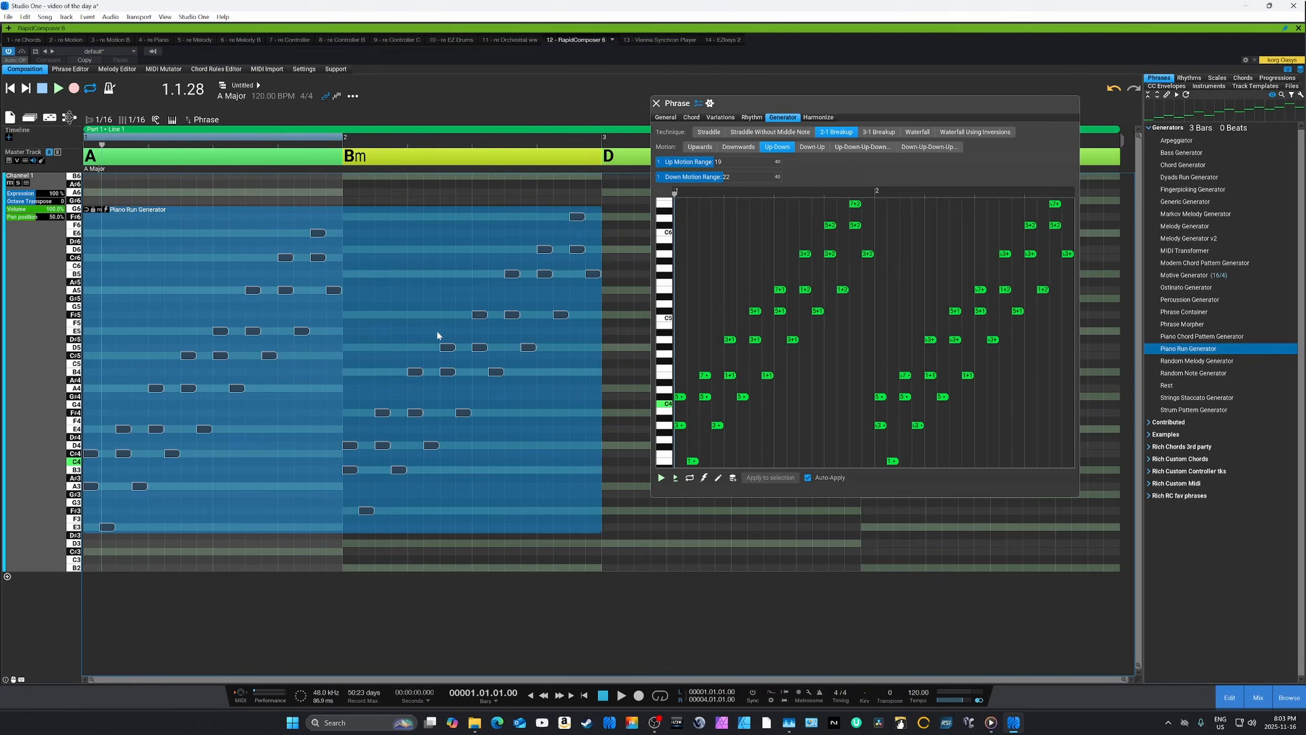
key("space")
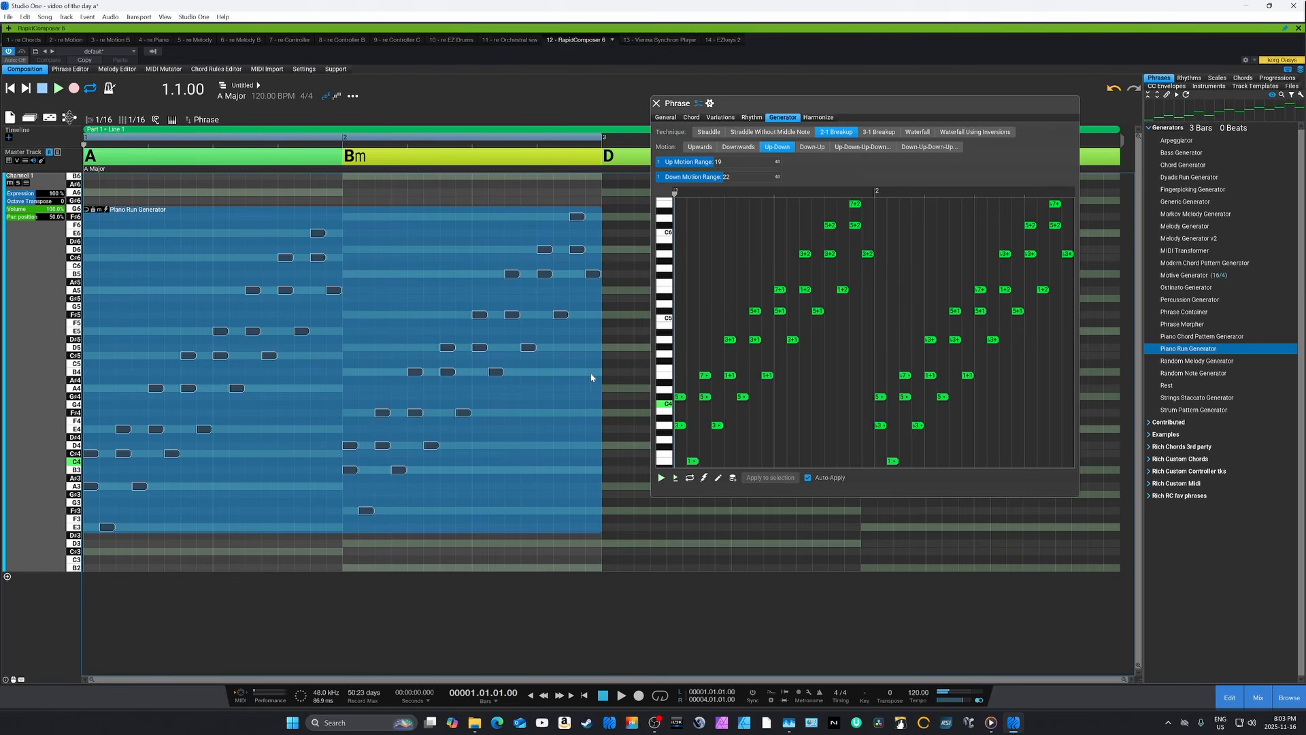
Step: Set the piano run's technique to 3-1 Breakup and its motion to Down-Up, auditioning the run
left_click(881, 132)
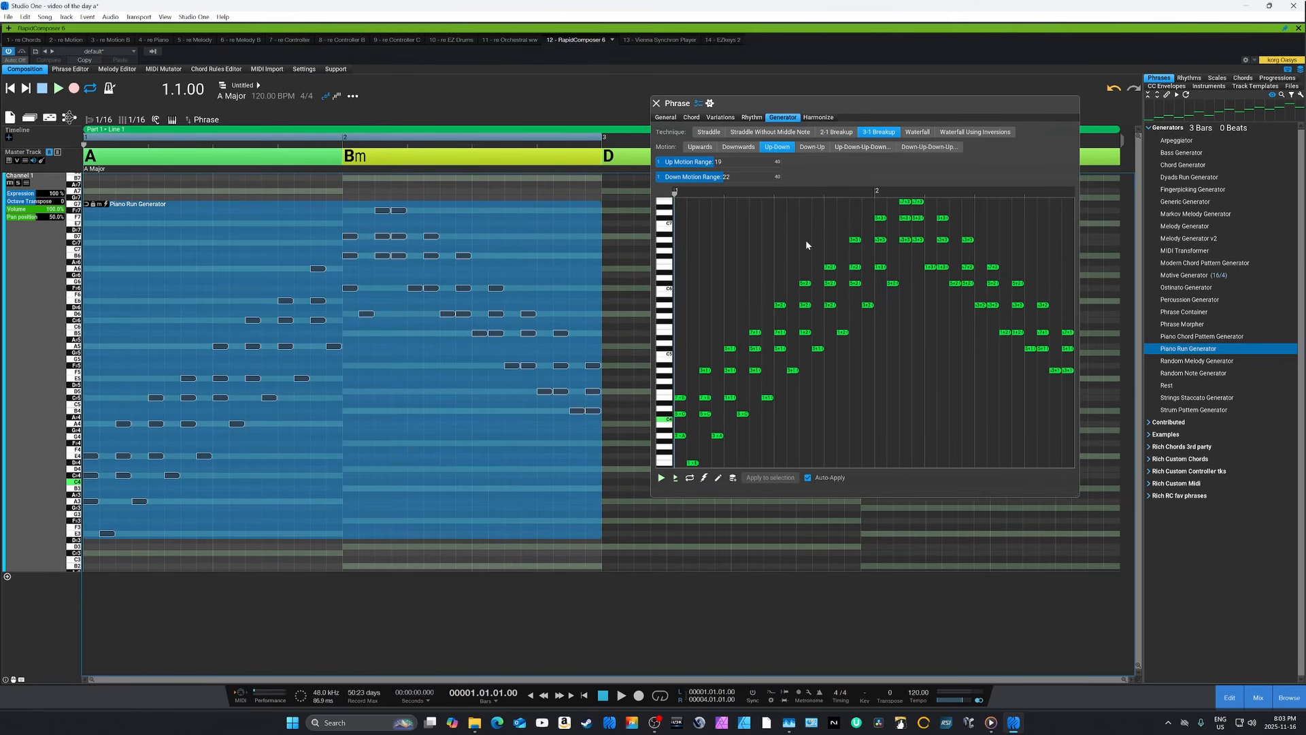
key("space")
left_click(811, 147)
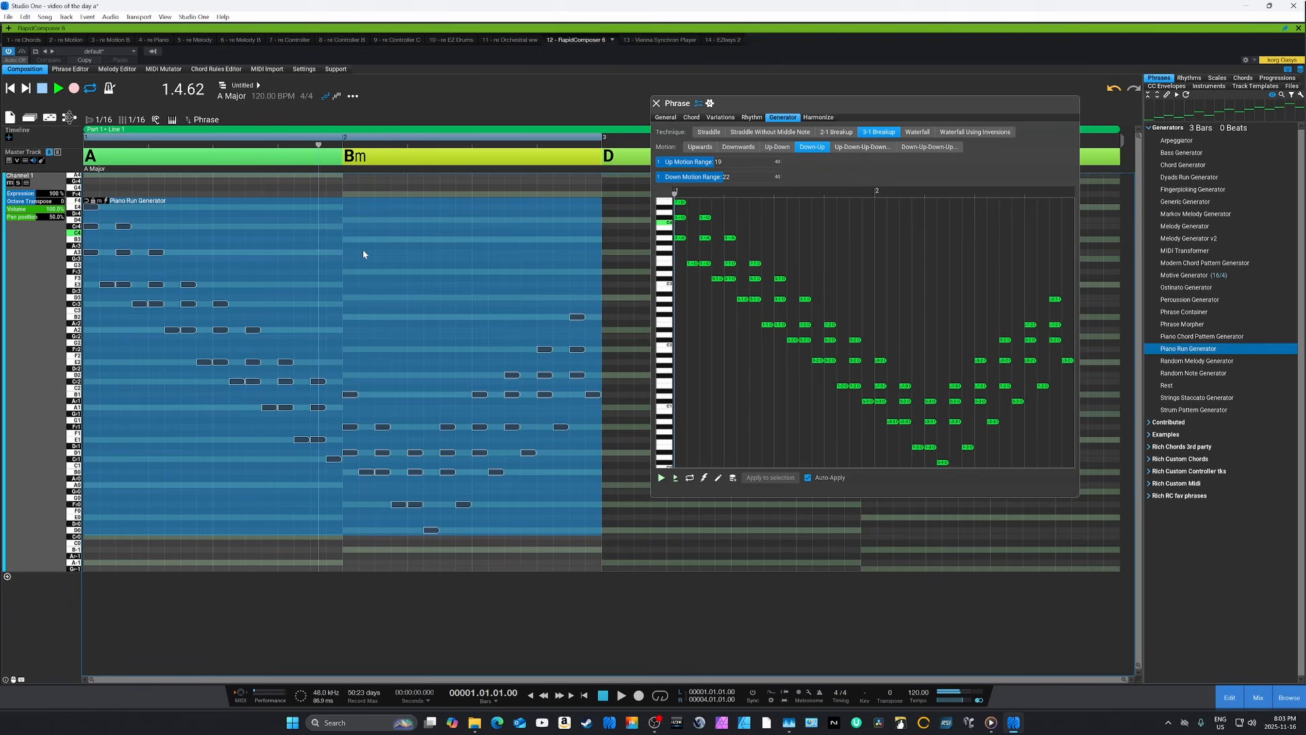
key("space")
Step: Raise the two-bar piano run phrase in pitch so its lowest note is B1, and play it back
left_click_drag(323, 324, 312, 213)
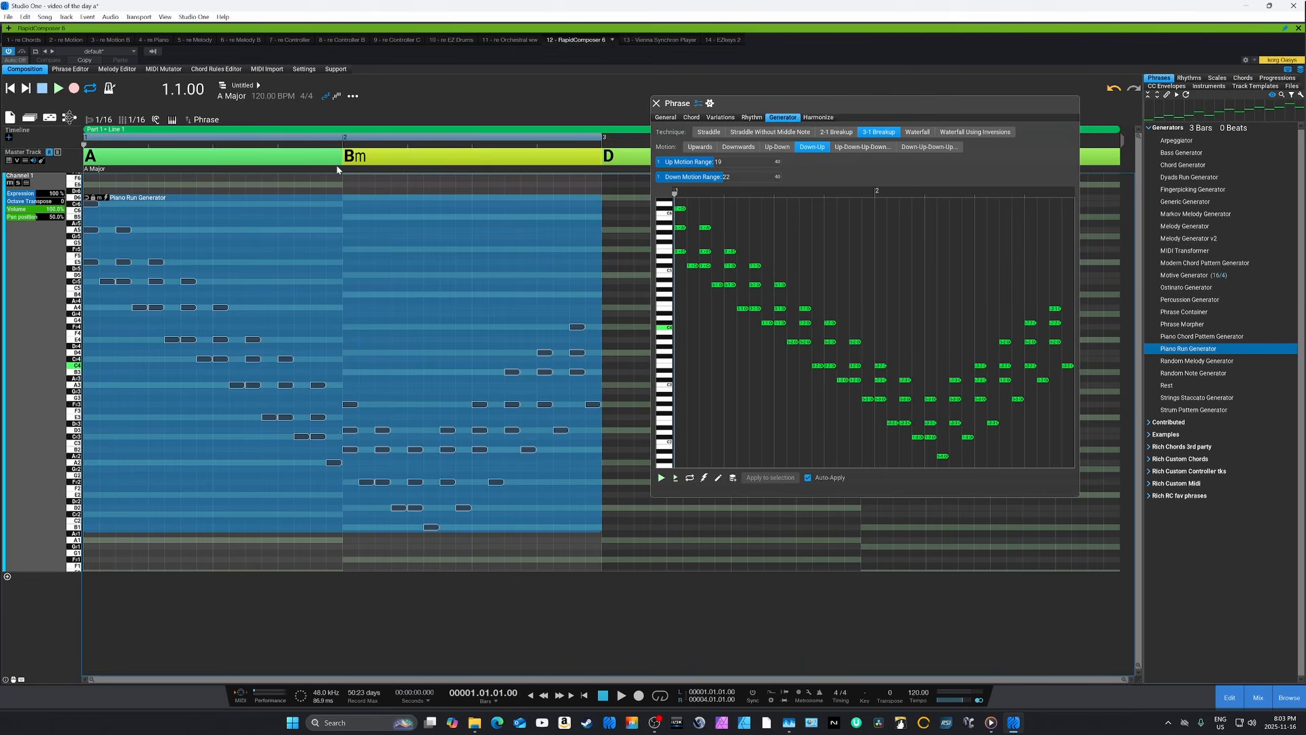
key("space")
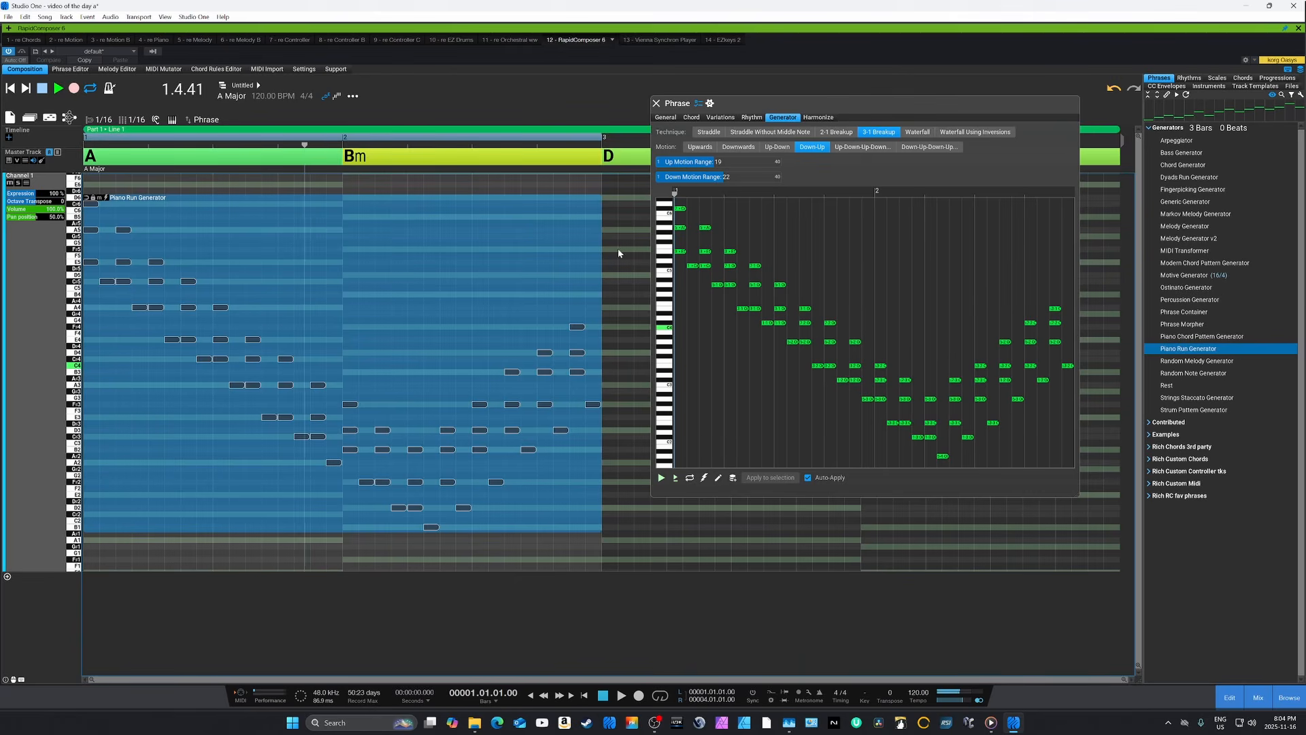
key("space")
Step: Set the run's up motion range to 13 and down motion range to 15, and check the phrase's rhythm accents
left_click(697, 163)
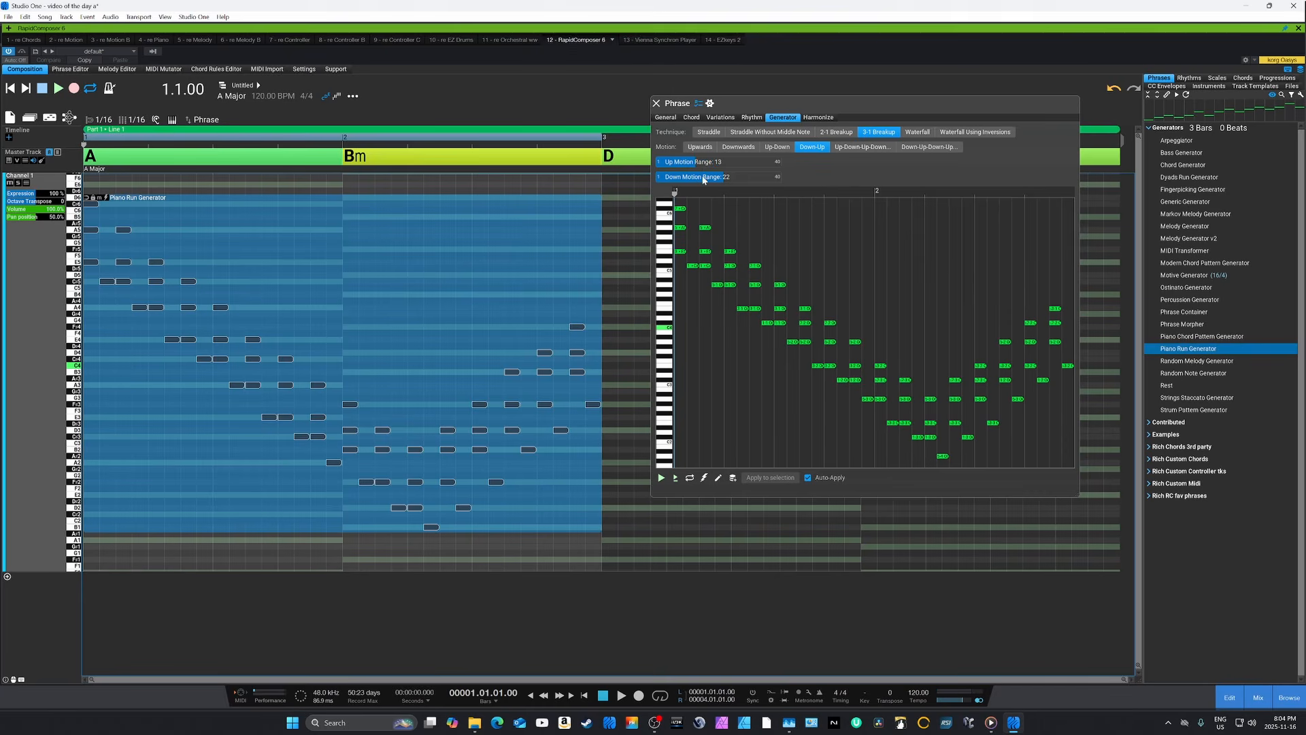
left_click(703, 178)
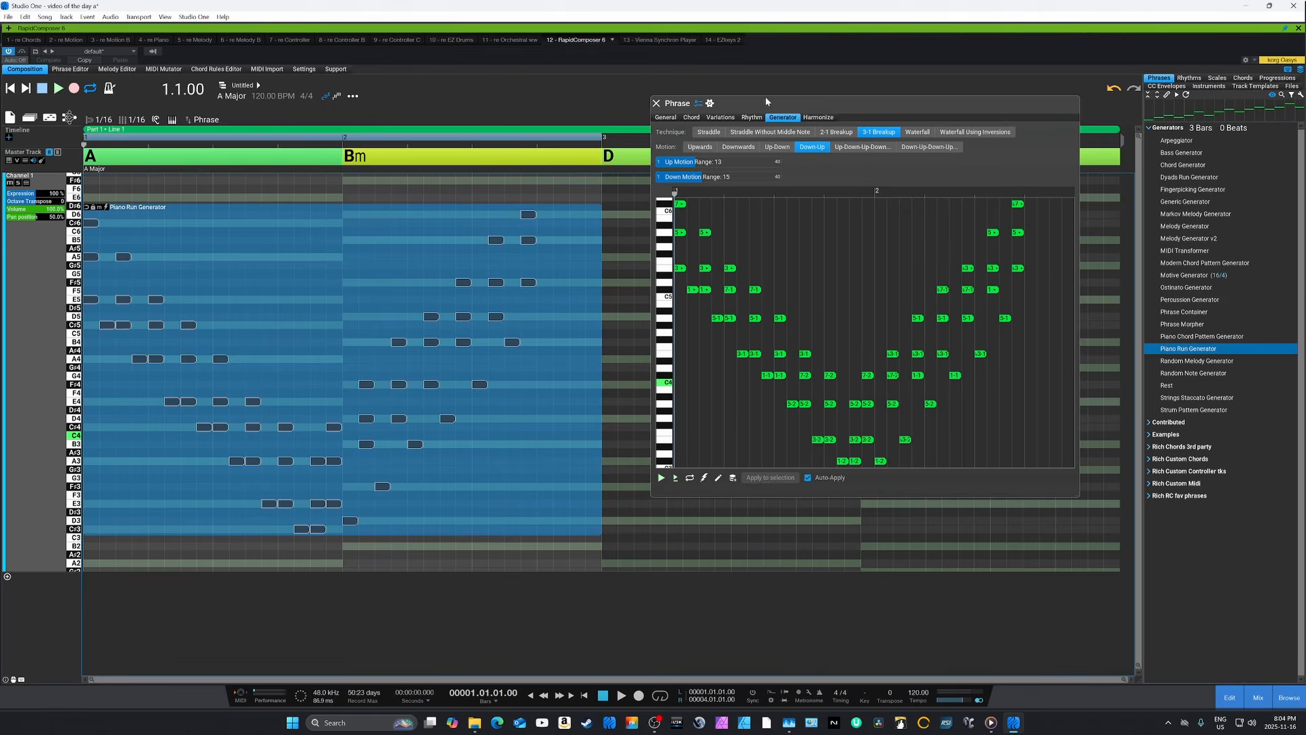
left_click(751, 117)
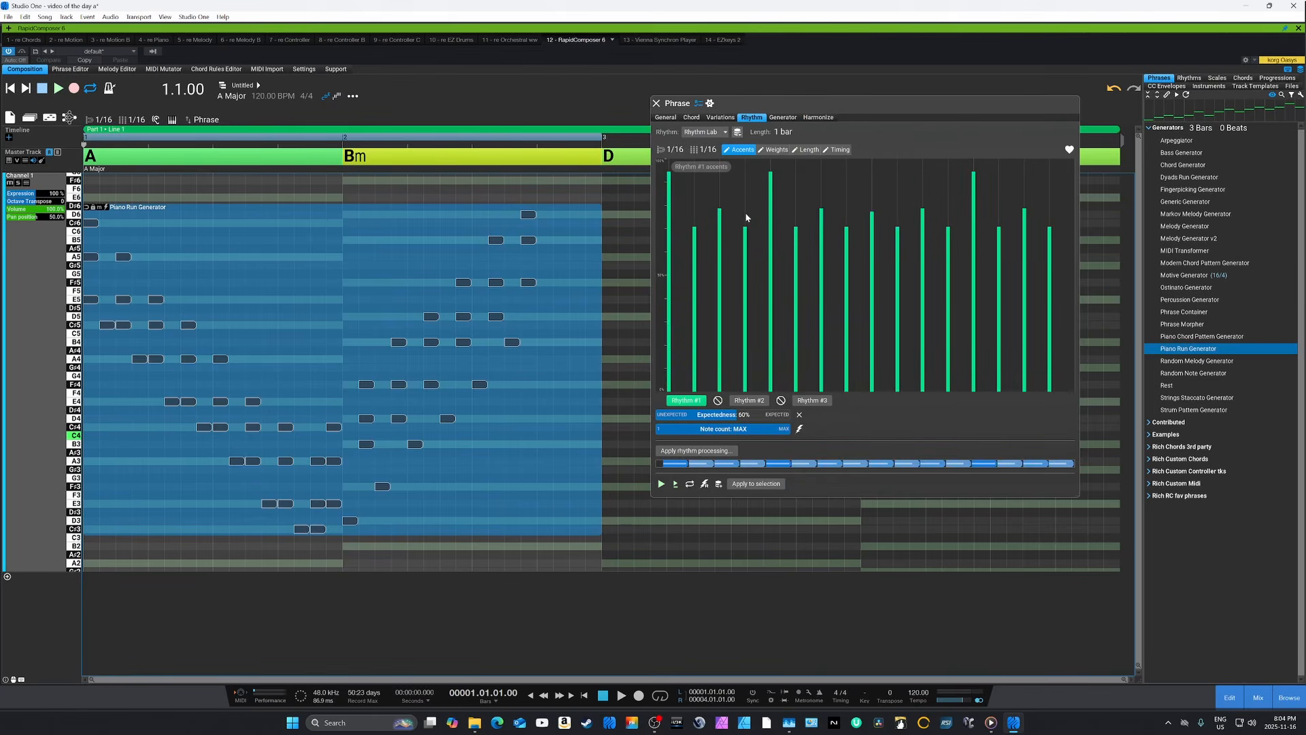
left_click(781, 118)
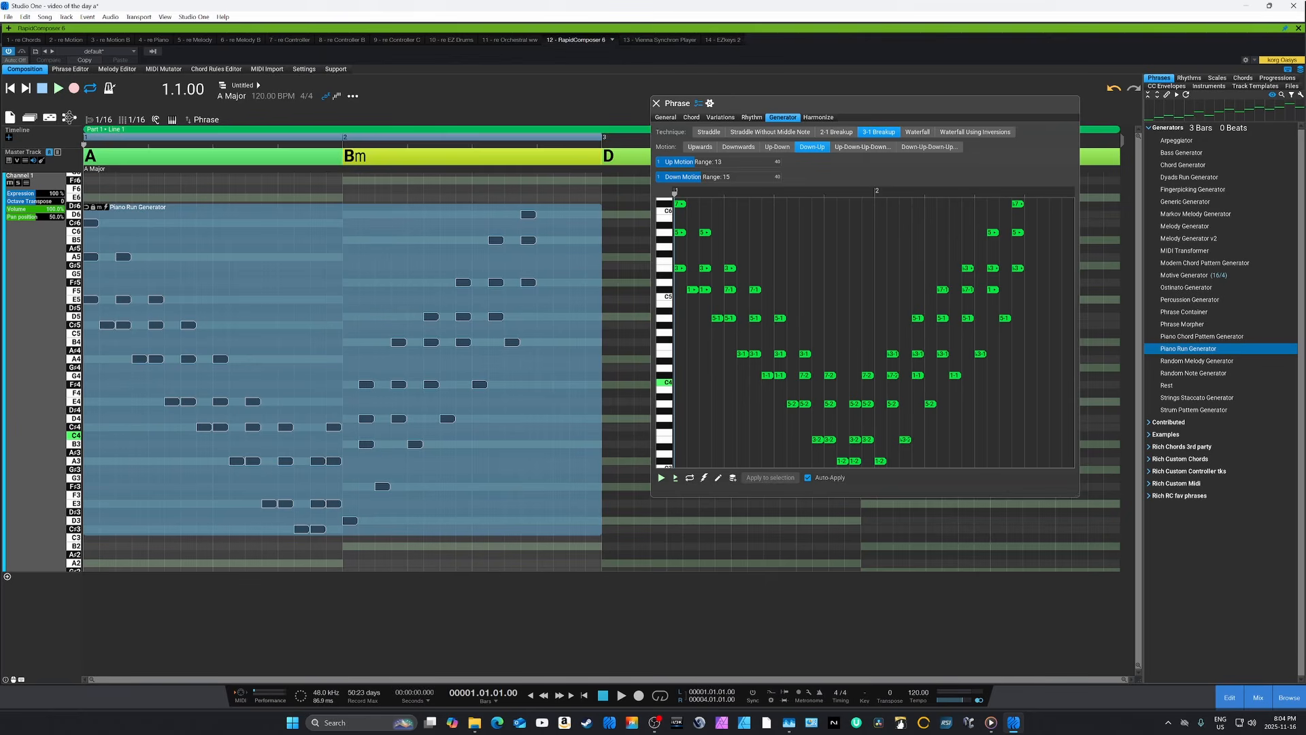
Step: Bring up the Vienna Synchron Player to view its string patch, and return to the piano run phrase in RapidComposer
left_click_drag(1305, 211, 663, 89)
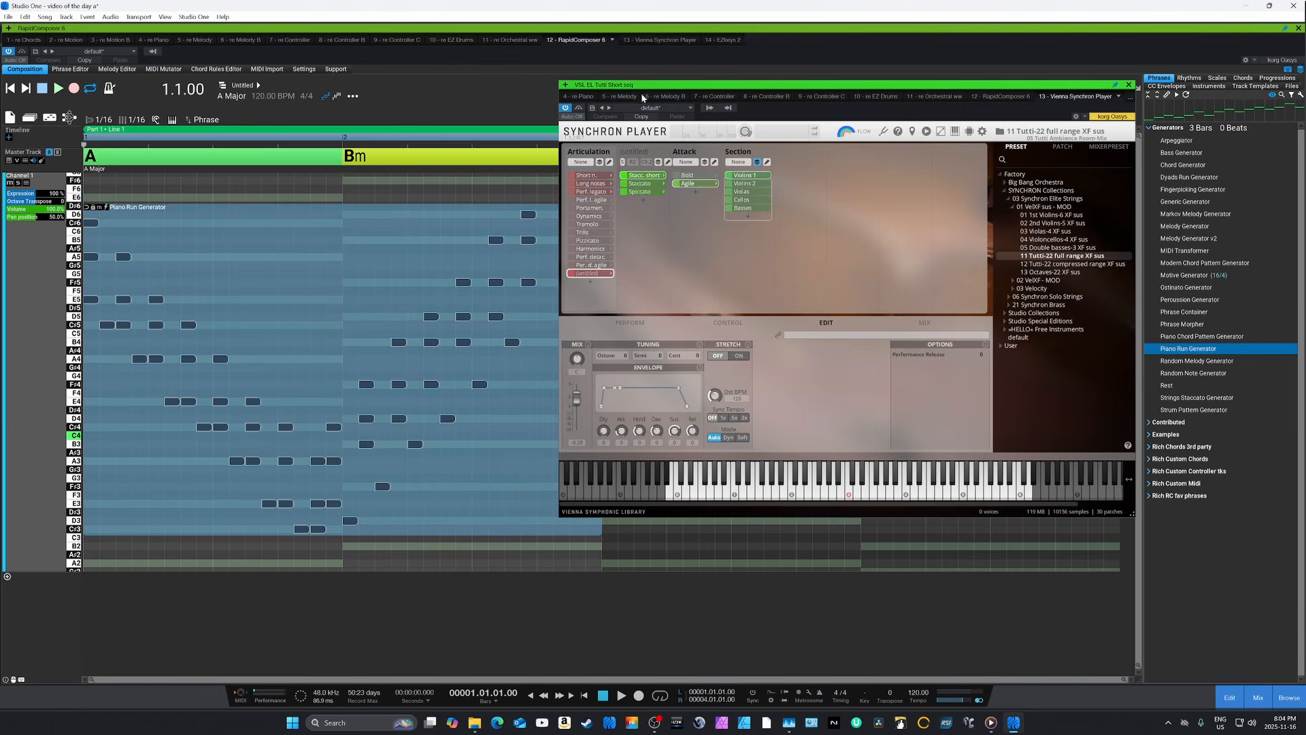
left_click(360, 274)
left_click(363, 279)
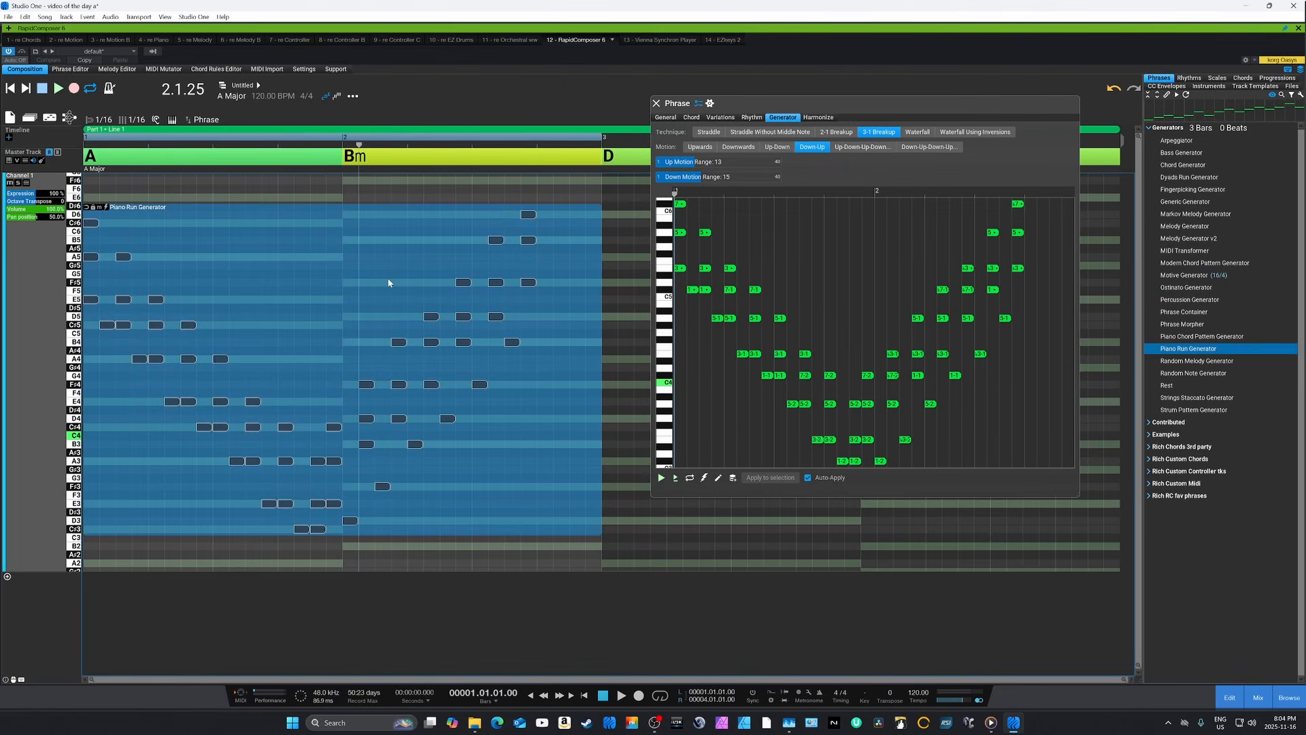
left_click(709, 103)
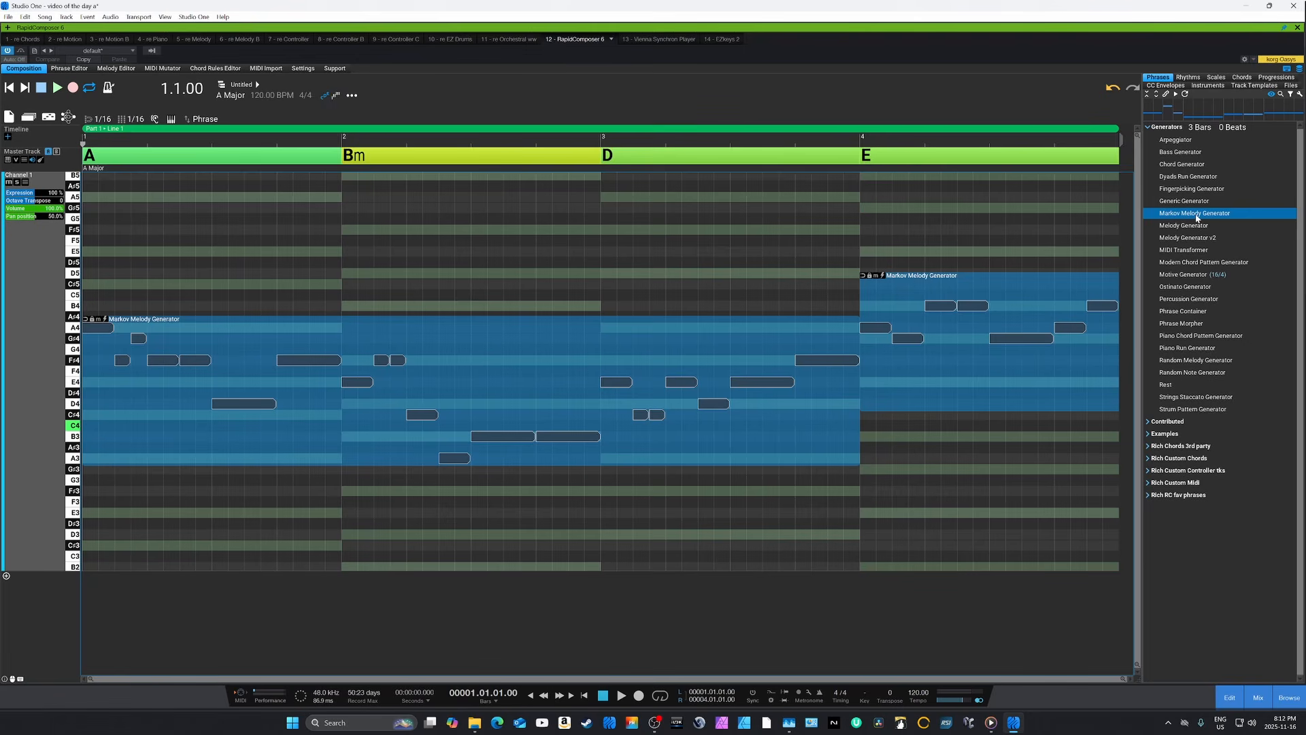
Step: Audition and deselect the Markov Melody Generator phrases, and look at the Melody Editor before returning to the composition
key("space")
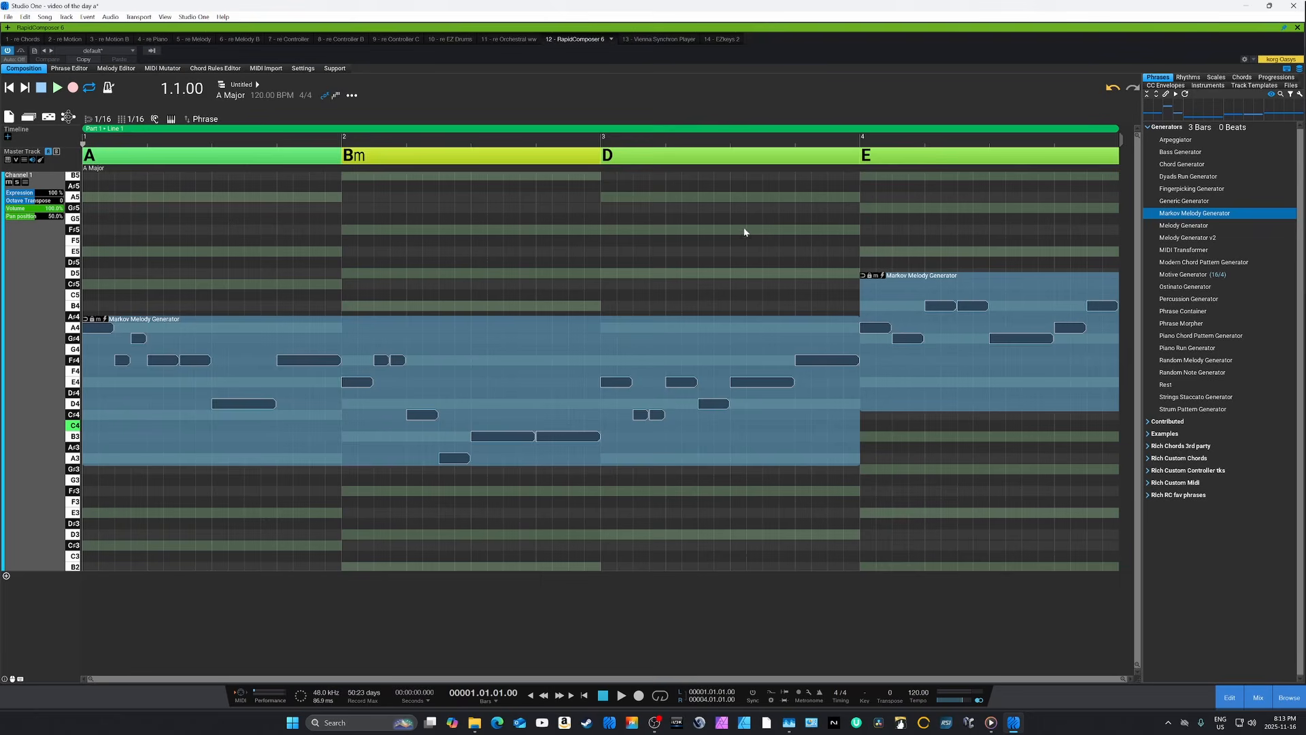
left_click(717, 231)
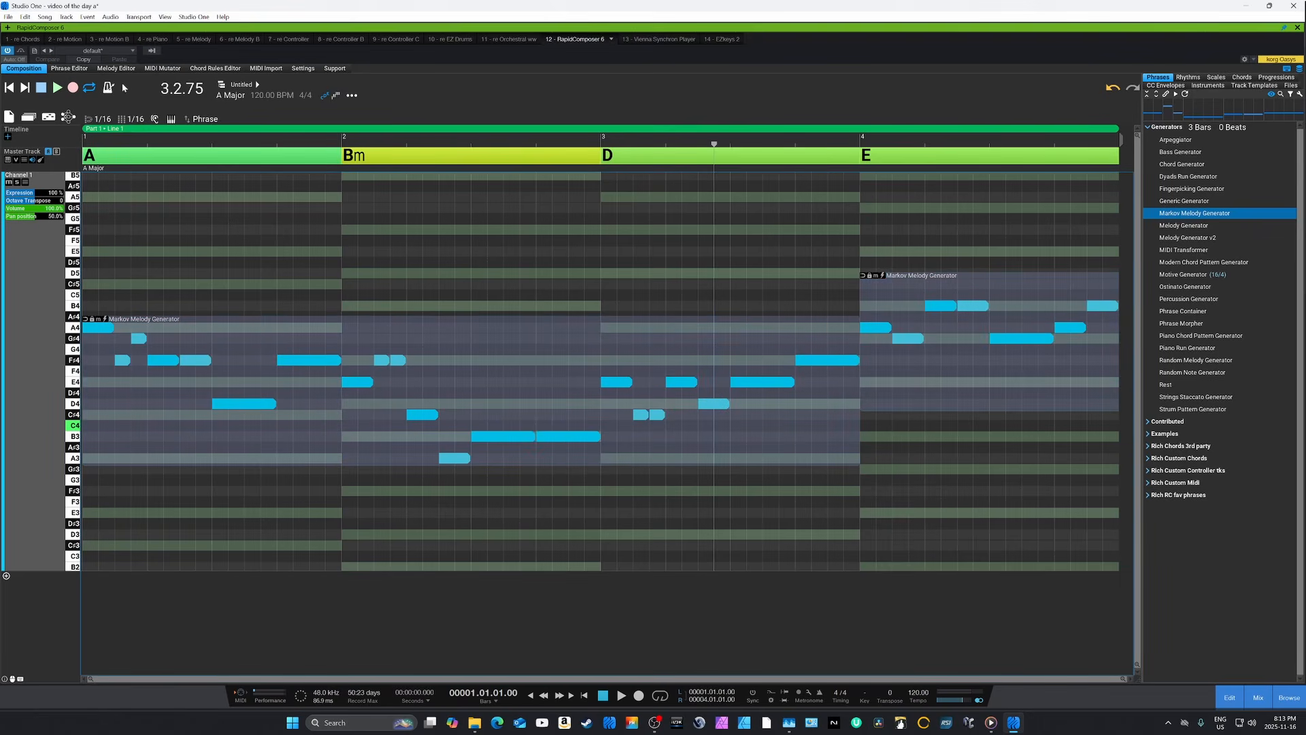
left_click(117, 69)
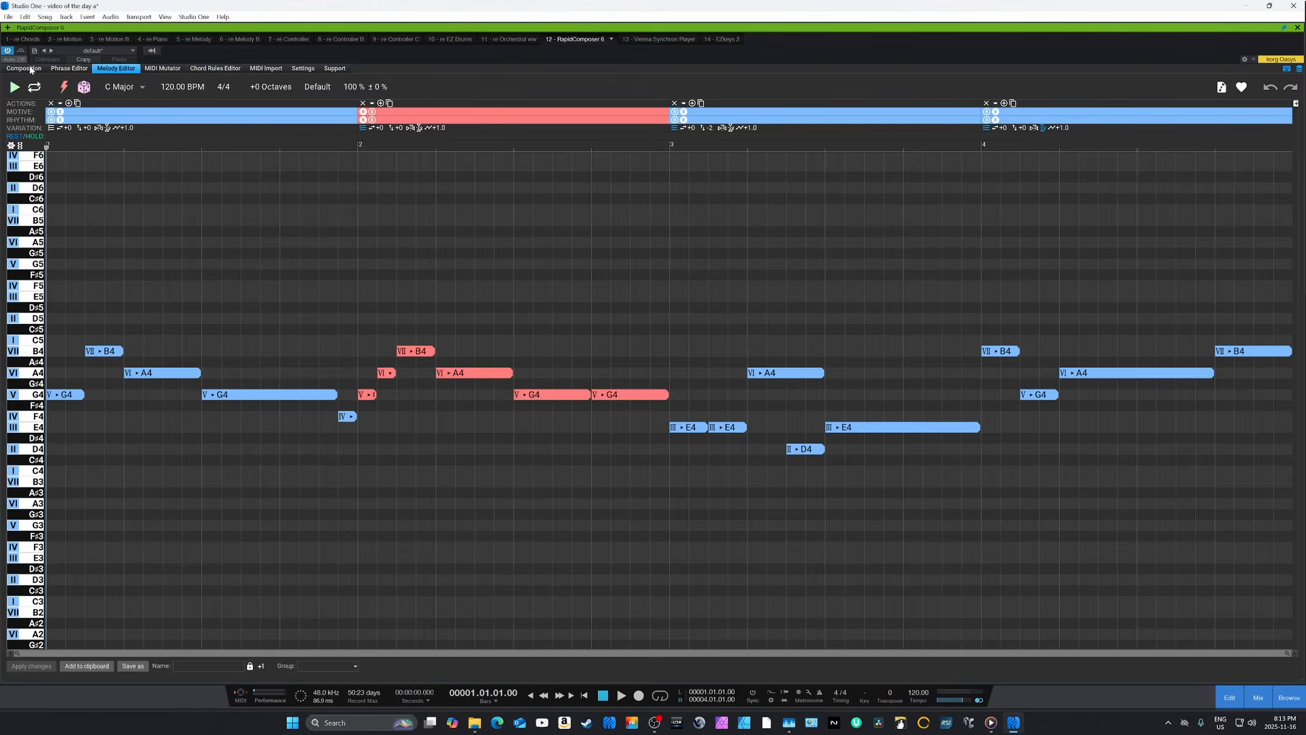
left_click(27, 69)
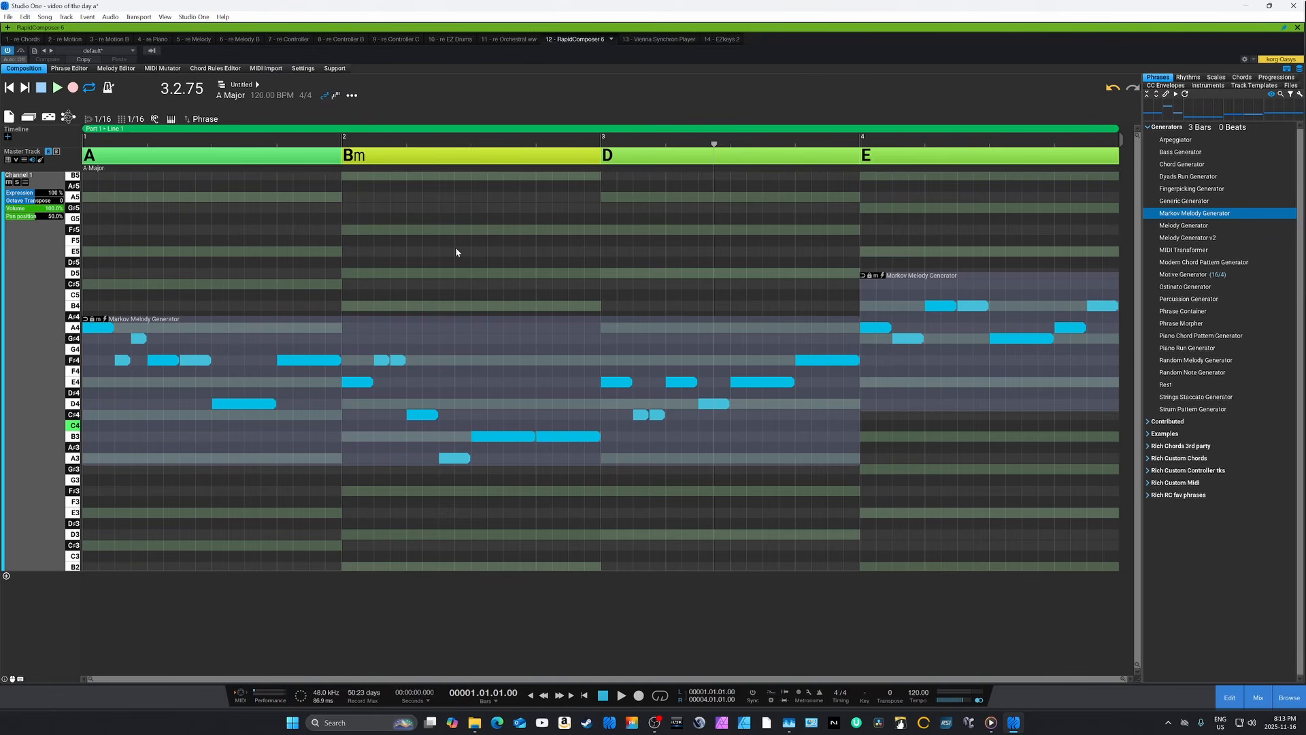
Step: Select both Markov Melody Generator phrases and inspect their combined generator and rhythm properties
left_click(583, 237)
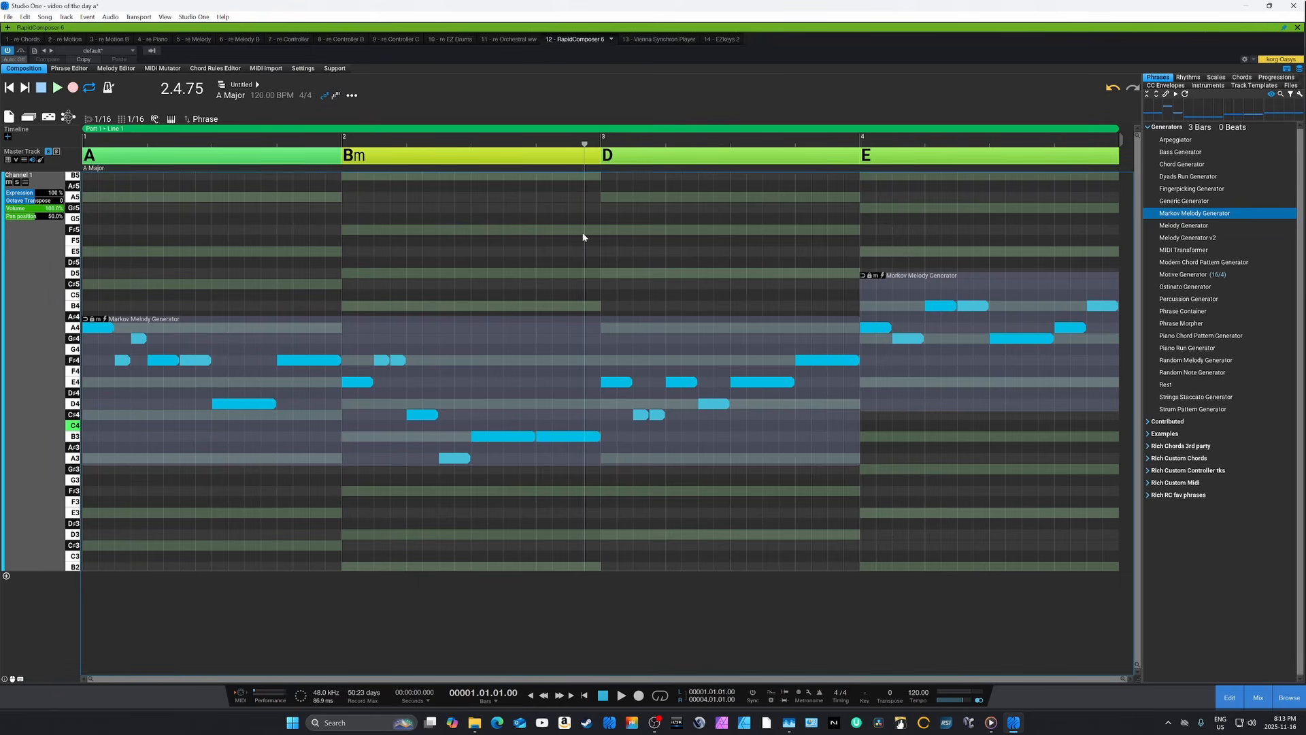
left_click_drag(639, 228, 952, 385)
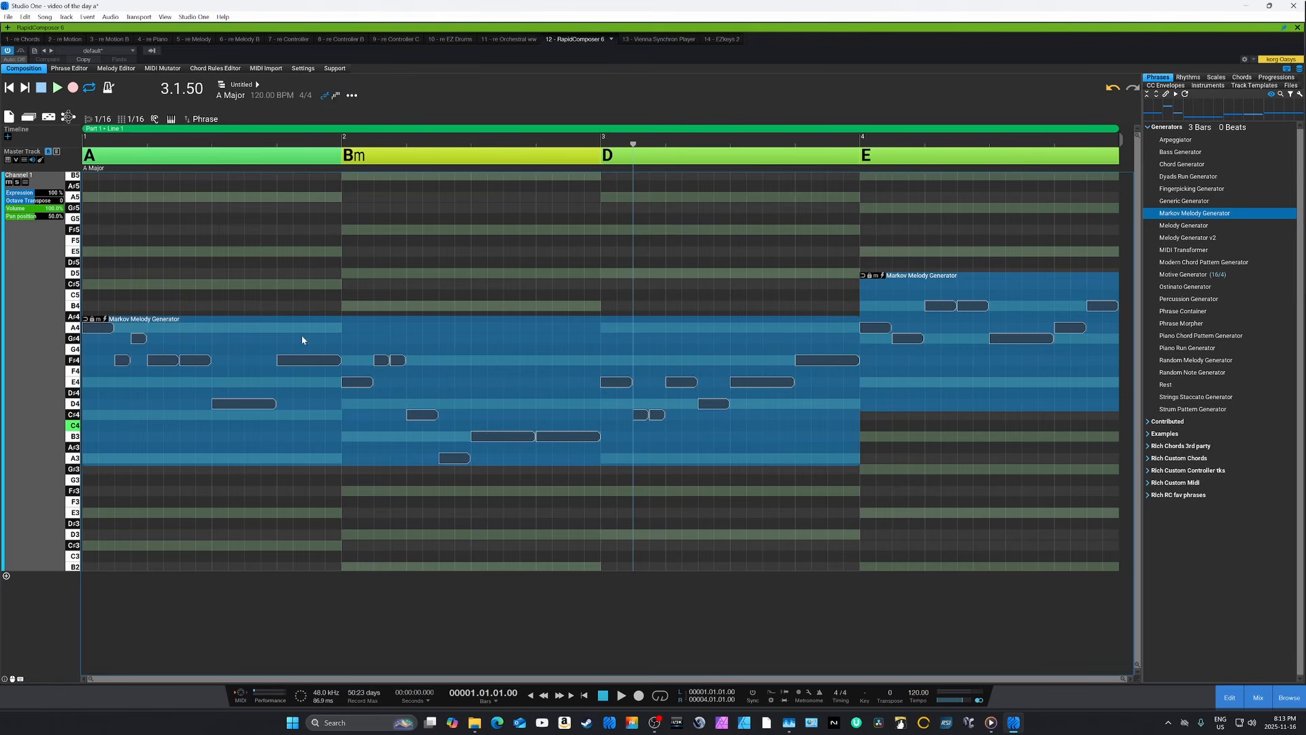
left_click(454, 348)
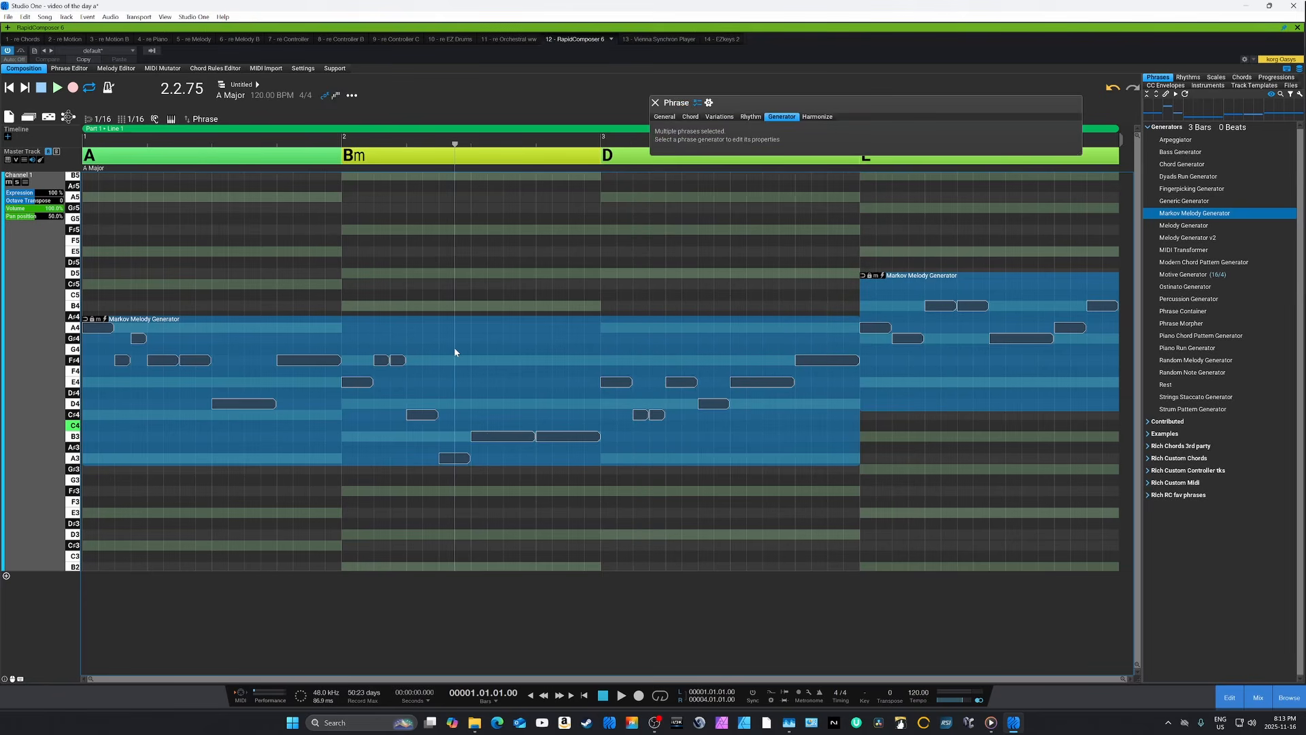
left_click(749, 117)
left_click(781, 120)
left_click(752, 119)
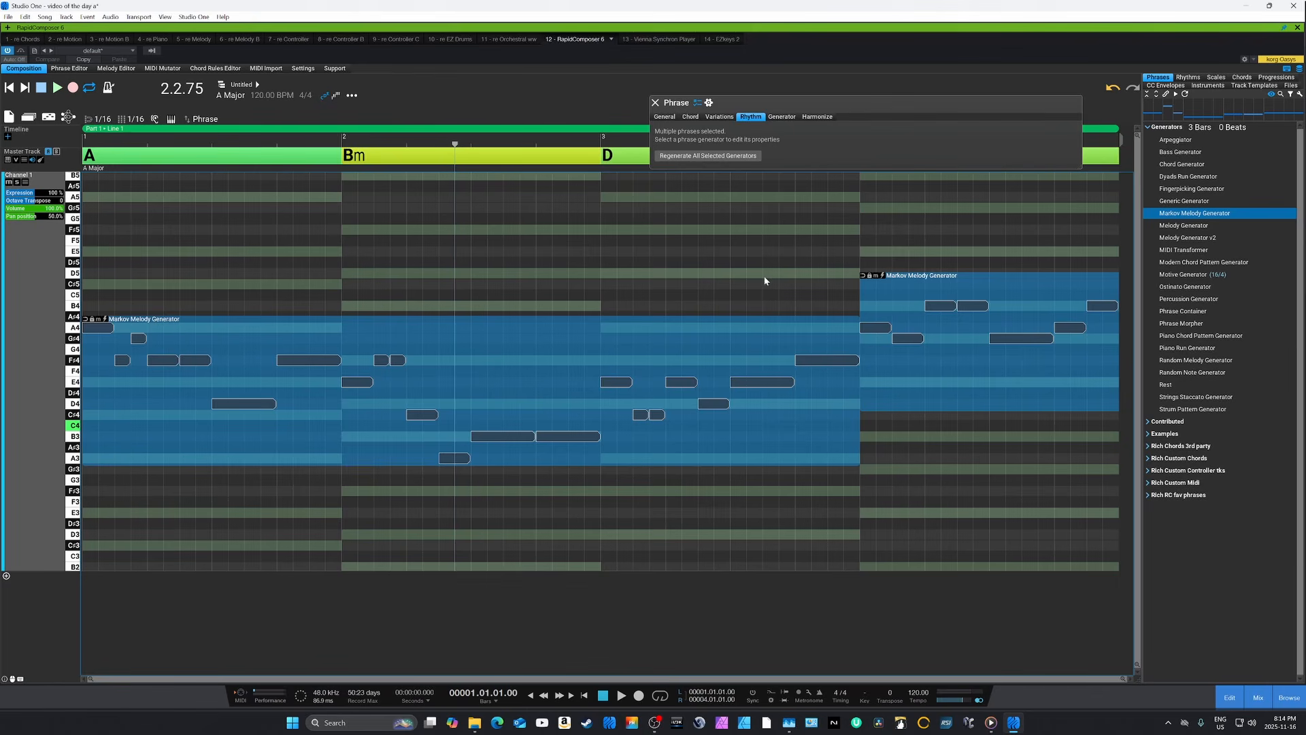
Step: Compare the rhythm and generator settings of the three-bar Markov phrase and the E-chord phrase individually, and close the phrase properties
left_click(612, 333)
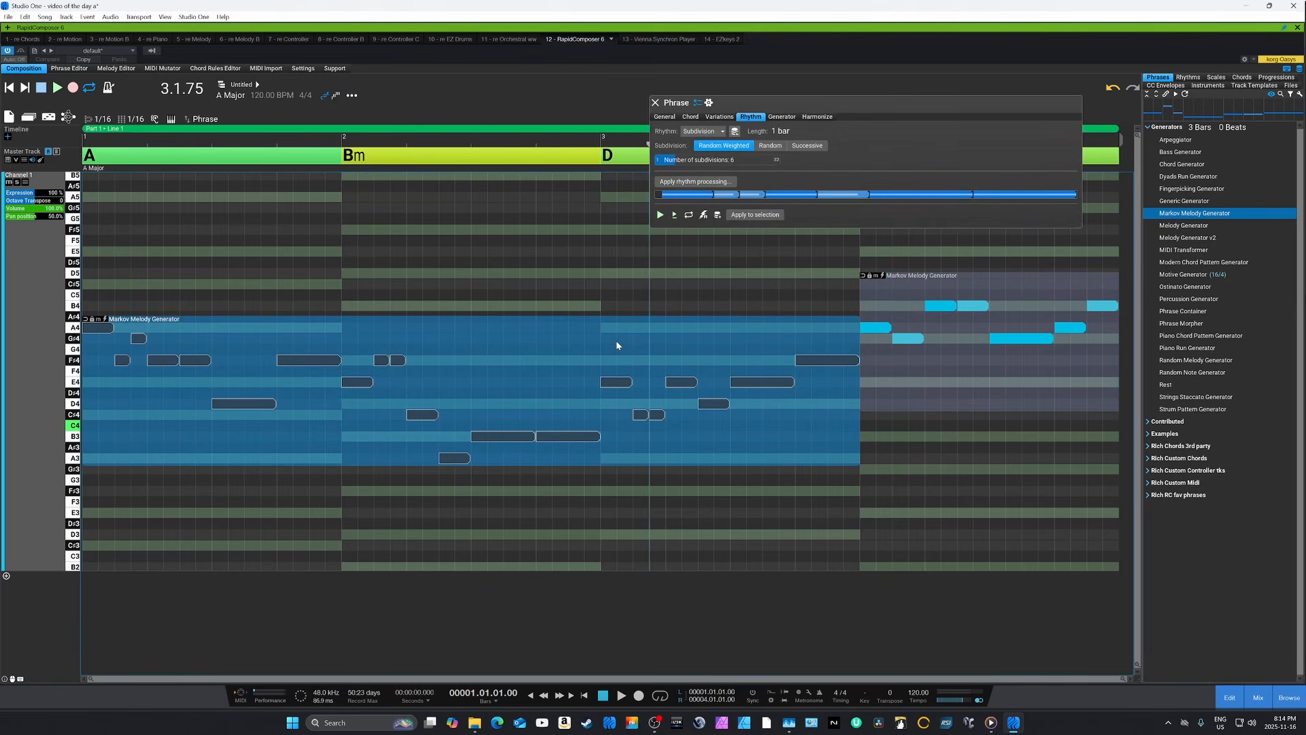
left_click(897, 307)
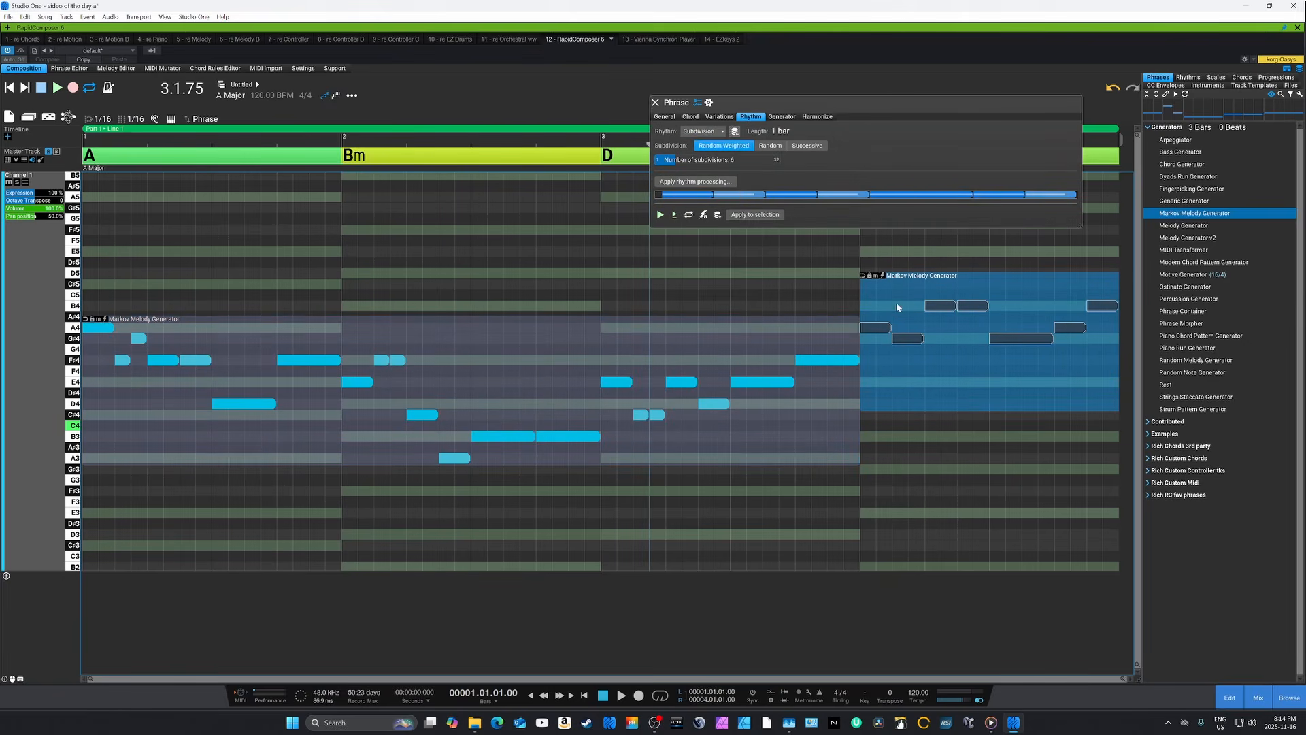
left_click(615, 345)
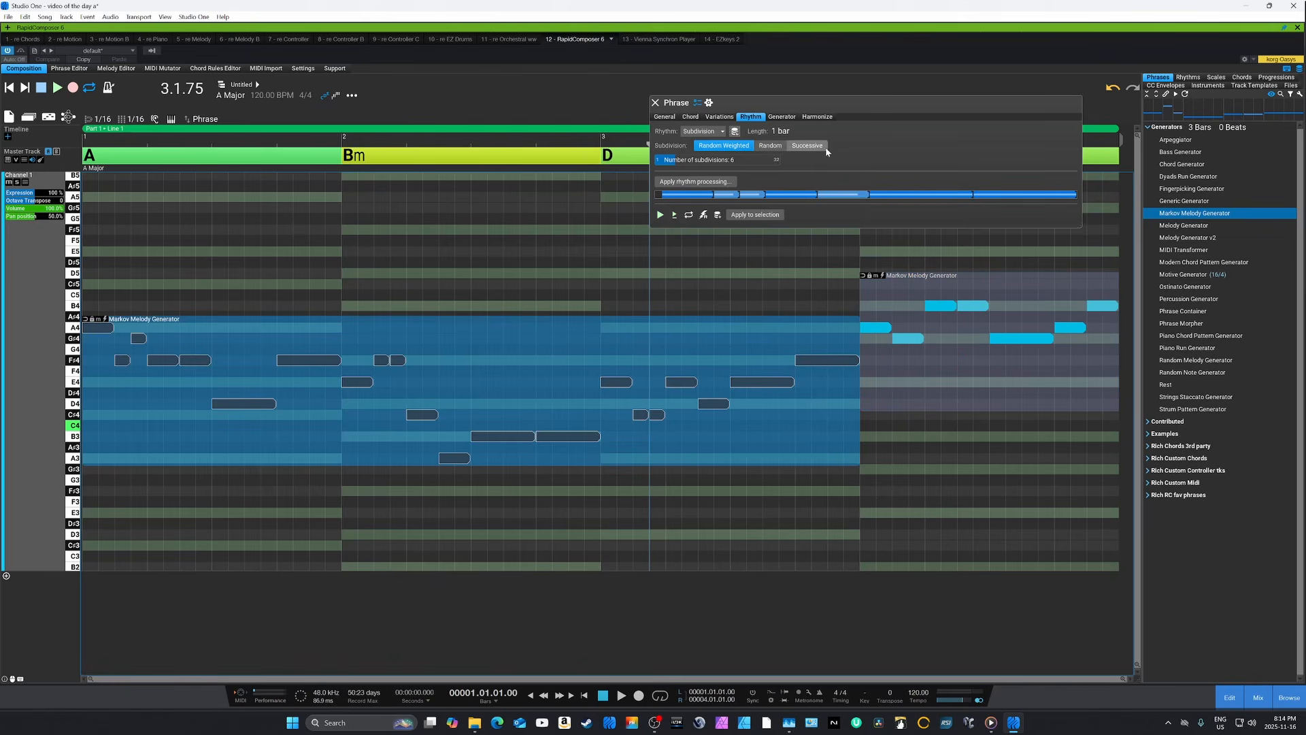
left_click(780, 117)
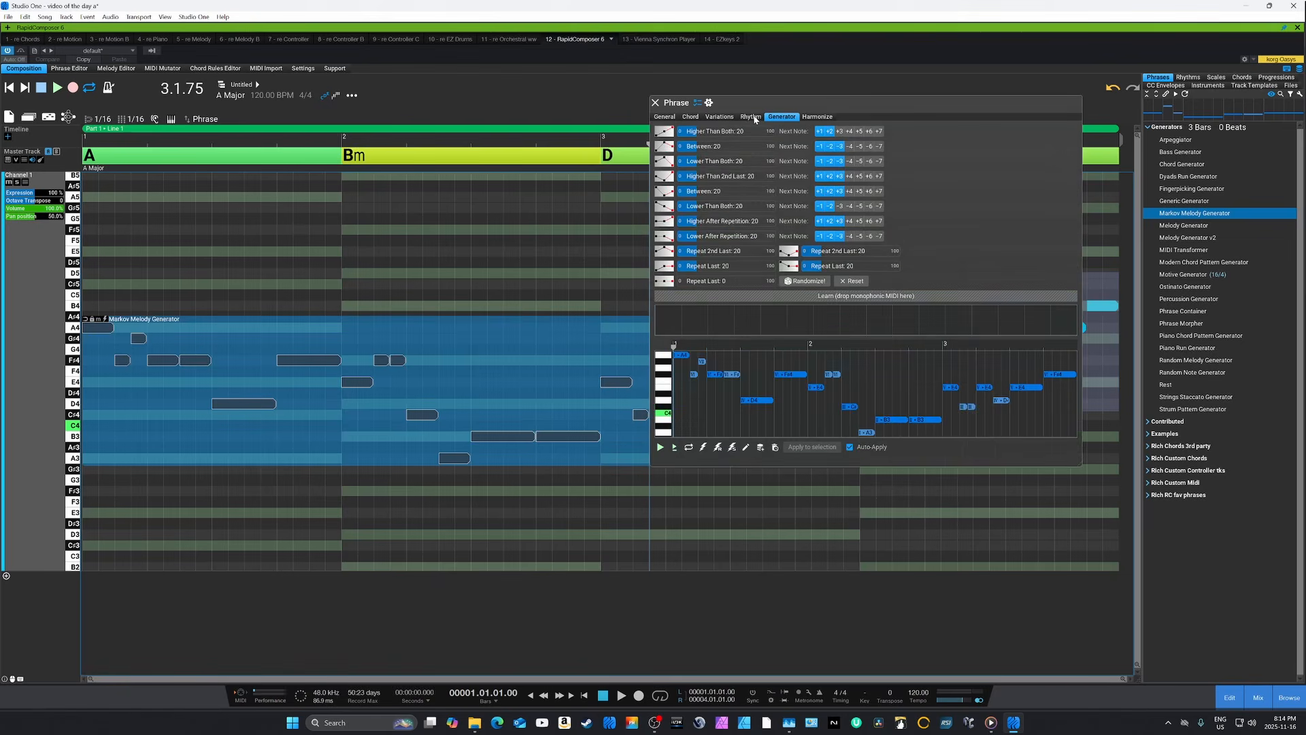
left_click(754, 118)
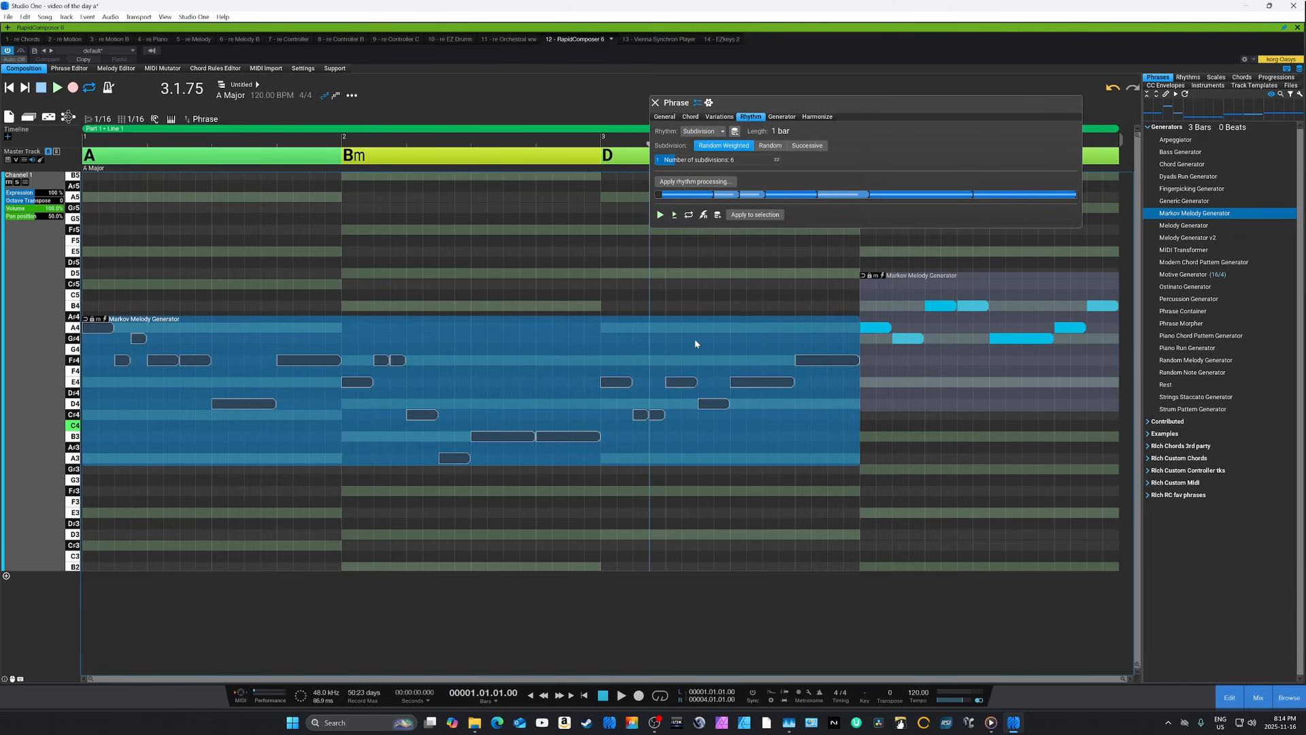
left_click(903, 300)
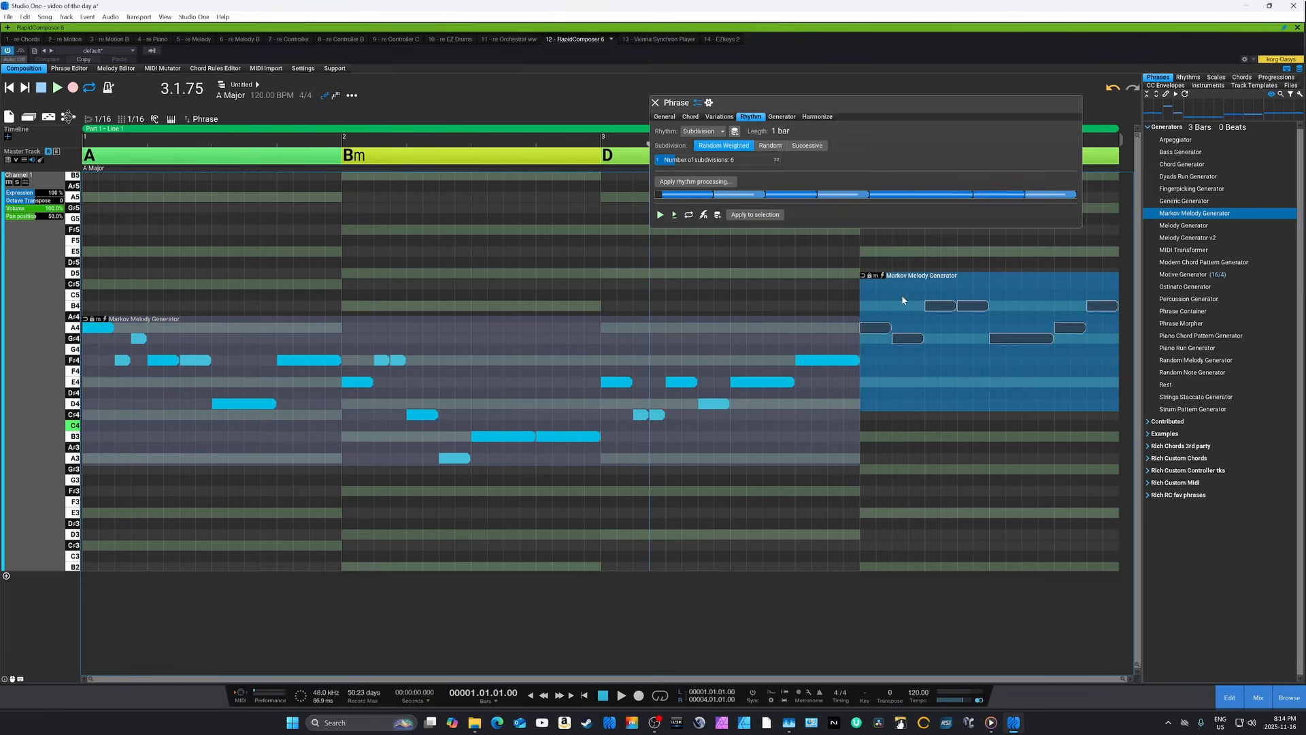
left_click(779, 117)
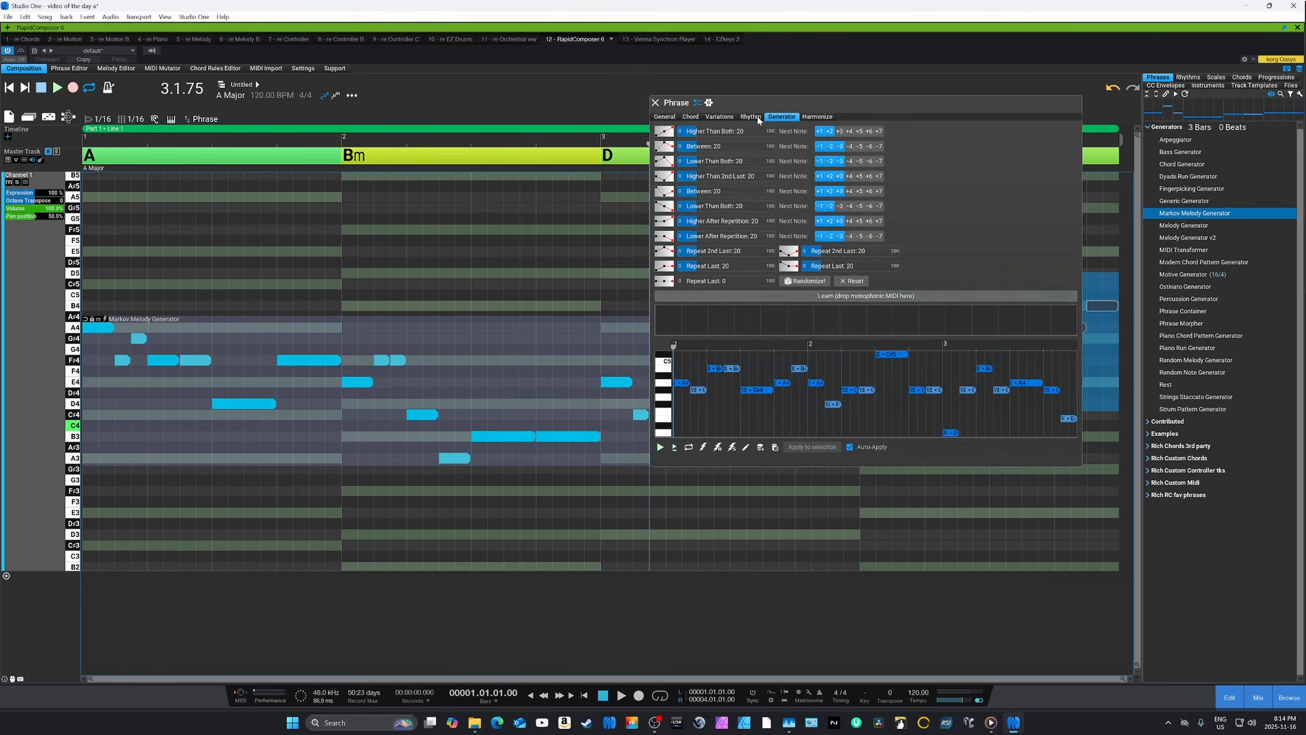
left_click(655, 102)
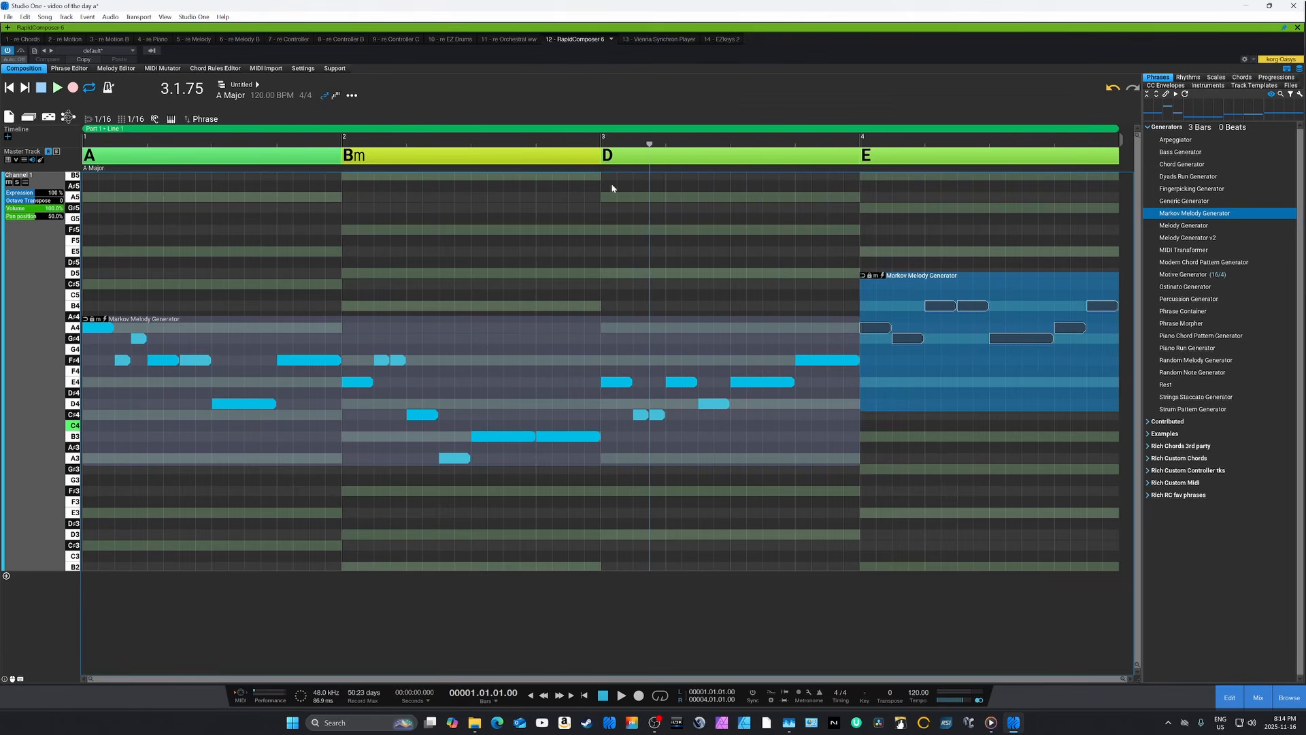
Step: Move both Markov melody phrases up together by one scale step so the first note sits on B4, and close the phrase properties
left_click_drag(580, 213, 941, 412)
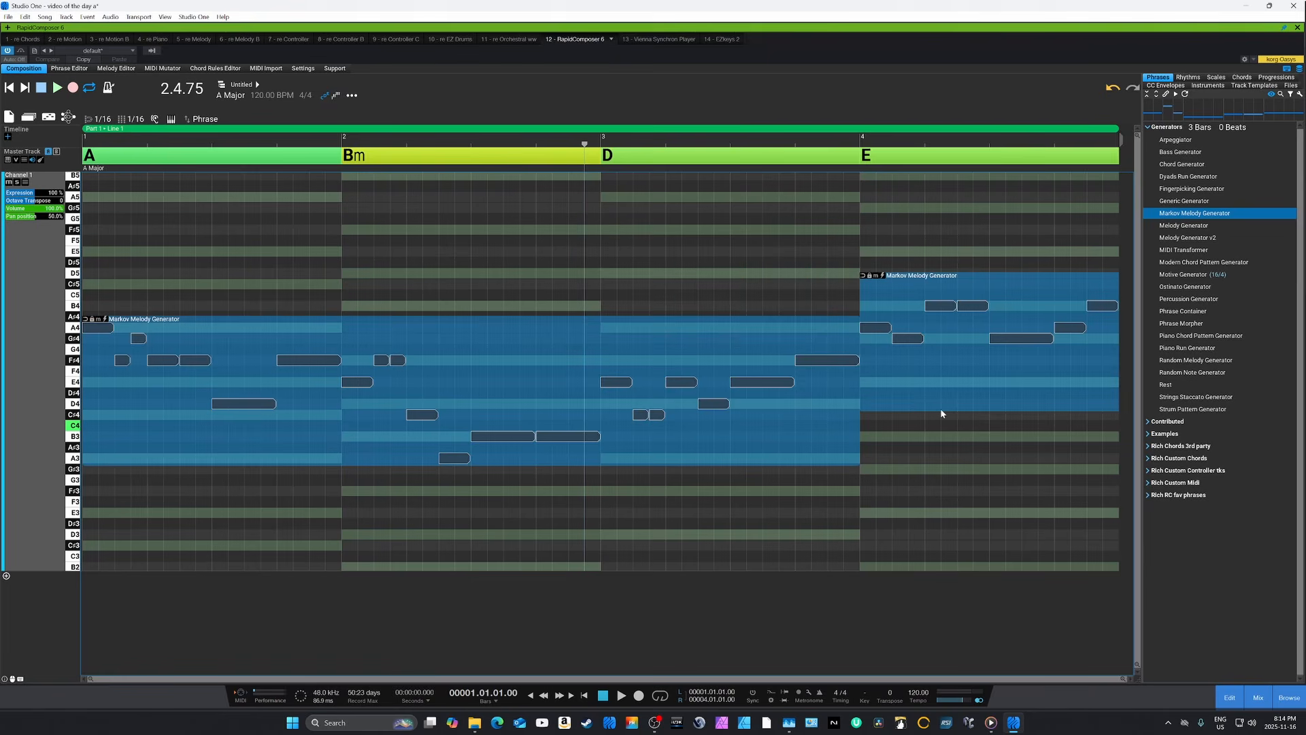
double_click(722, 342)
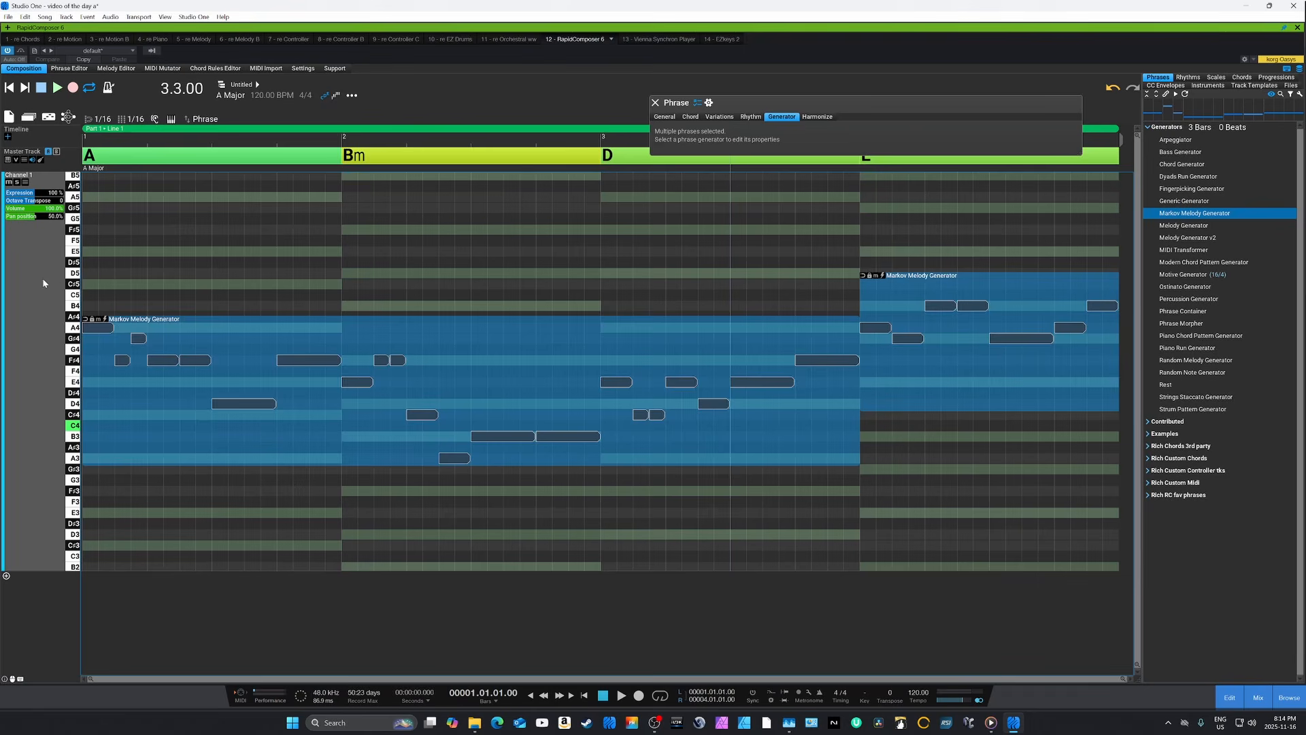
left_click(400, 272)
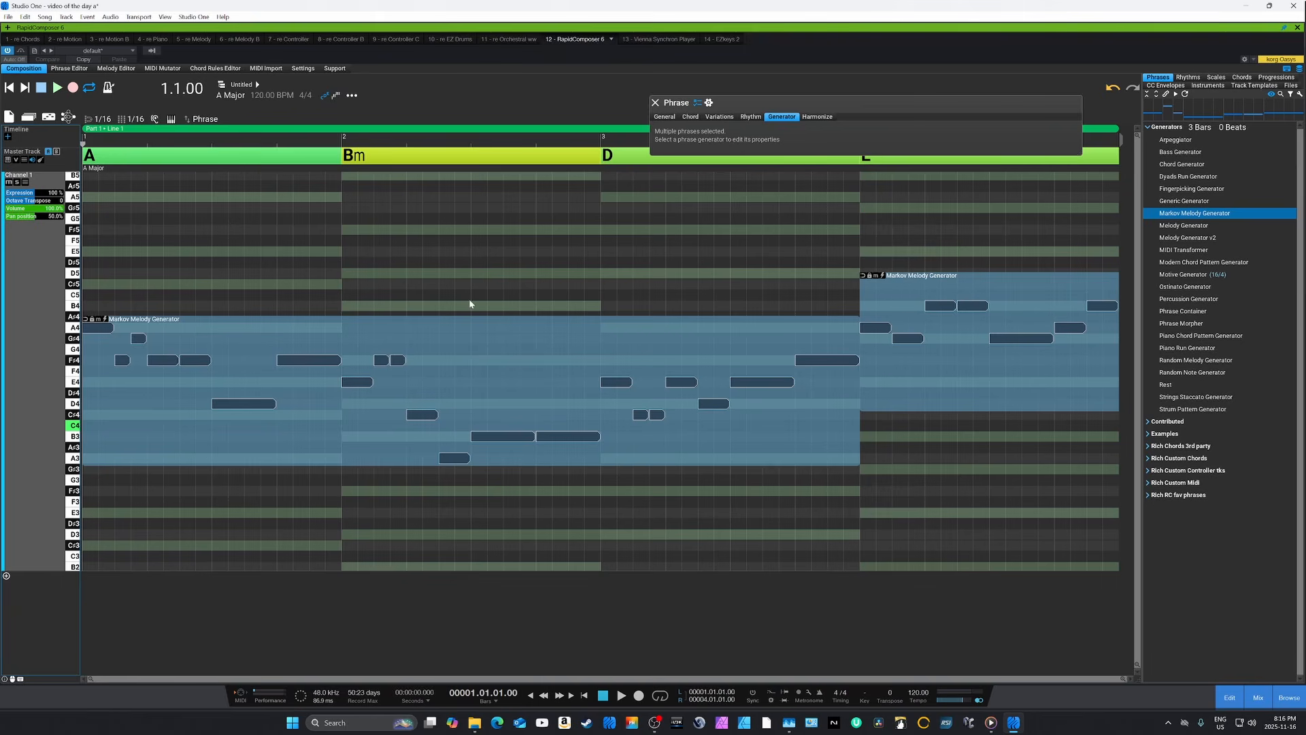
key("space")
left_click(265, 335)
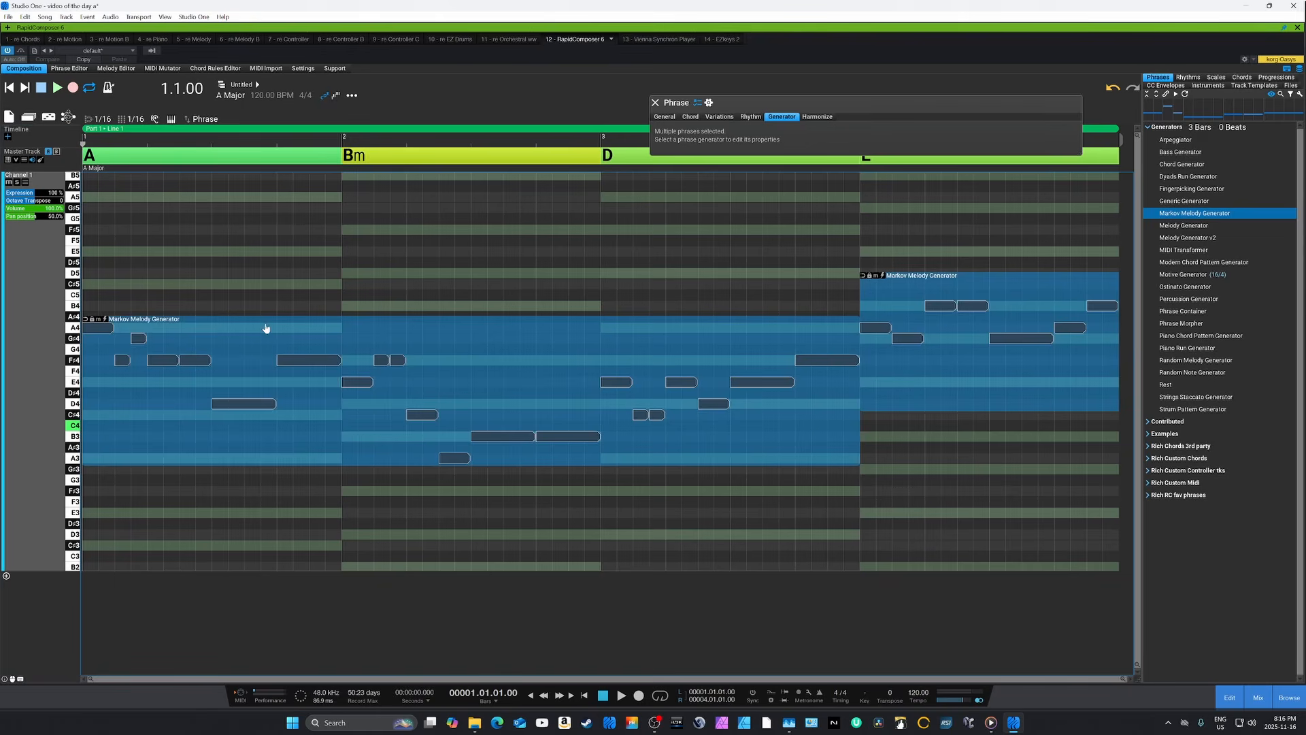
mouse_move(265, 329)
left_mouse_down()
mouse_move(265, 279)
mouse_move(264, 334)
mouse_move(262, 312)
left_mouse_up()
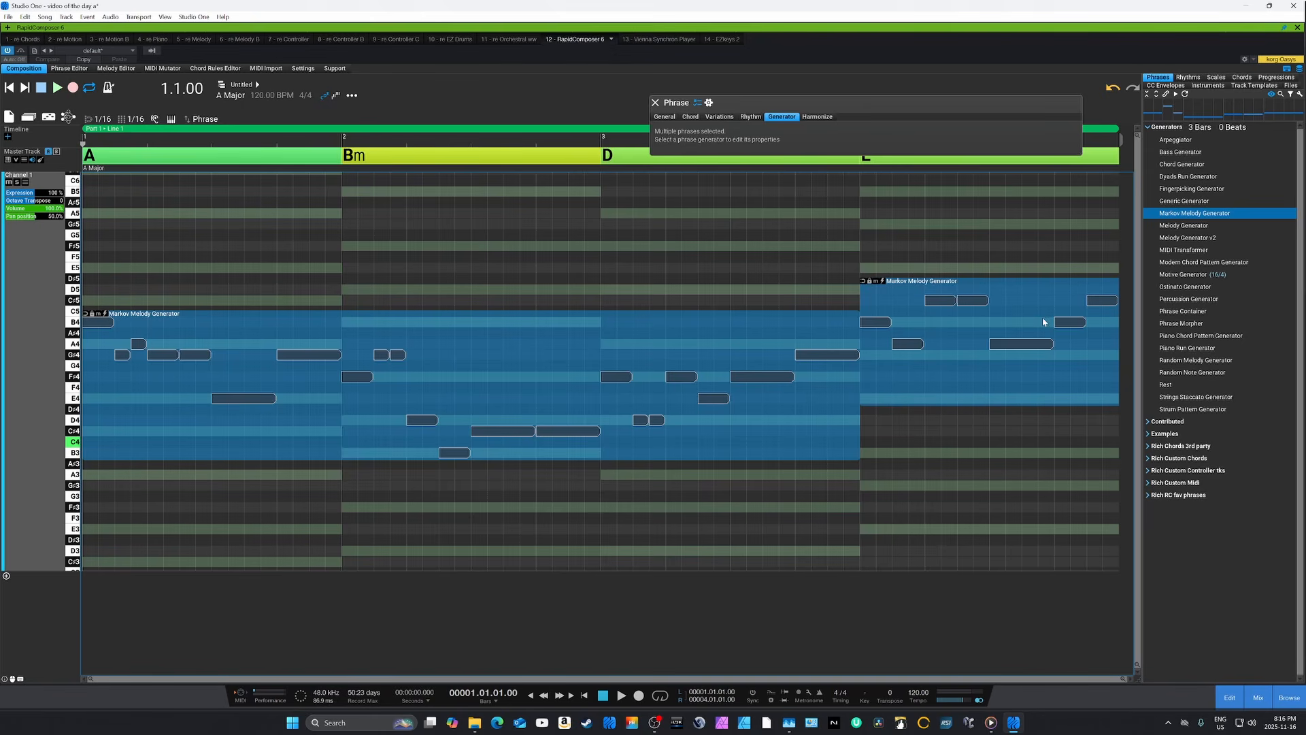
left_click(537, 312)
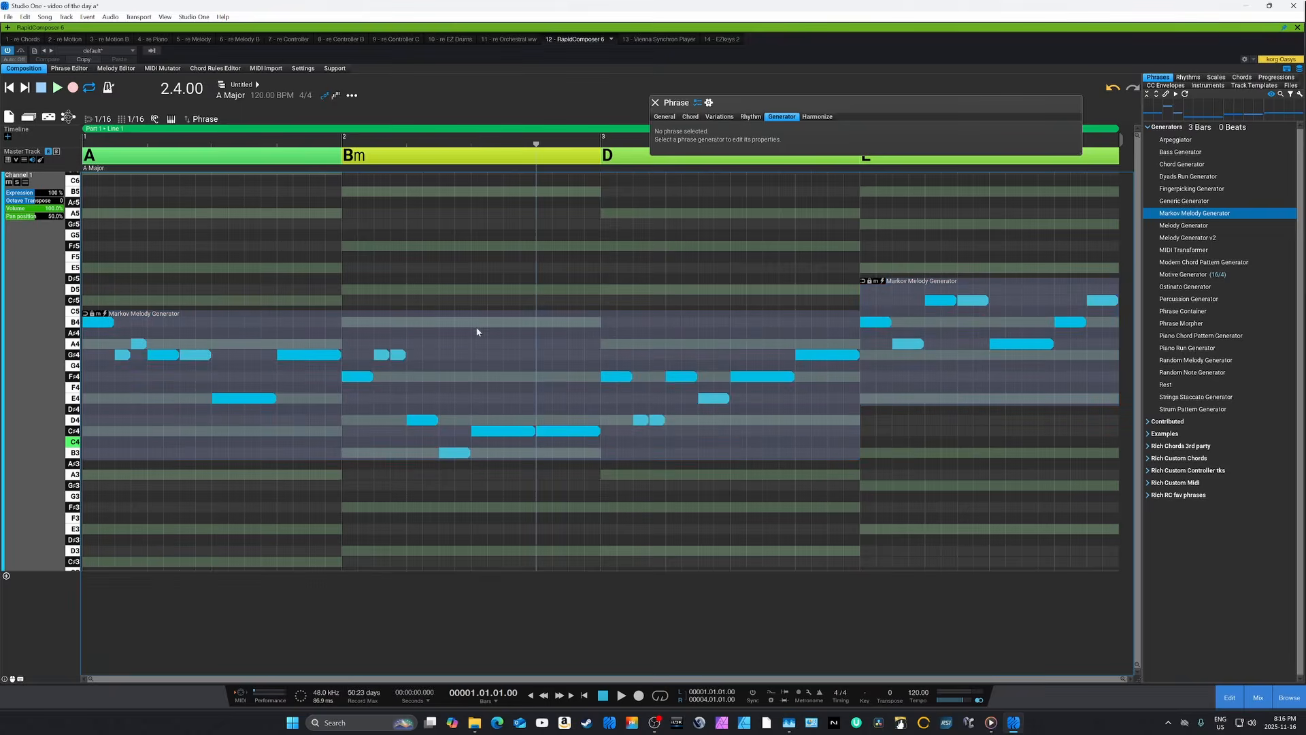
left_click(655, 104)
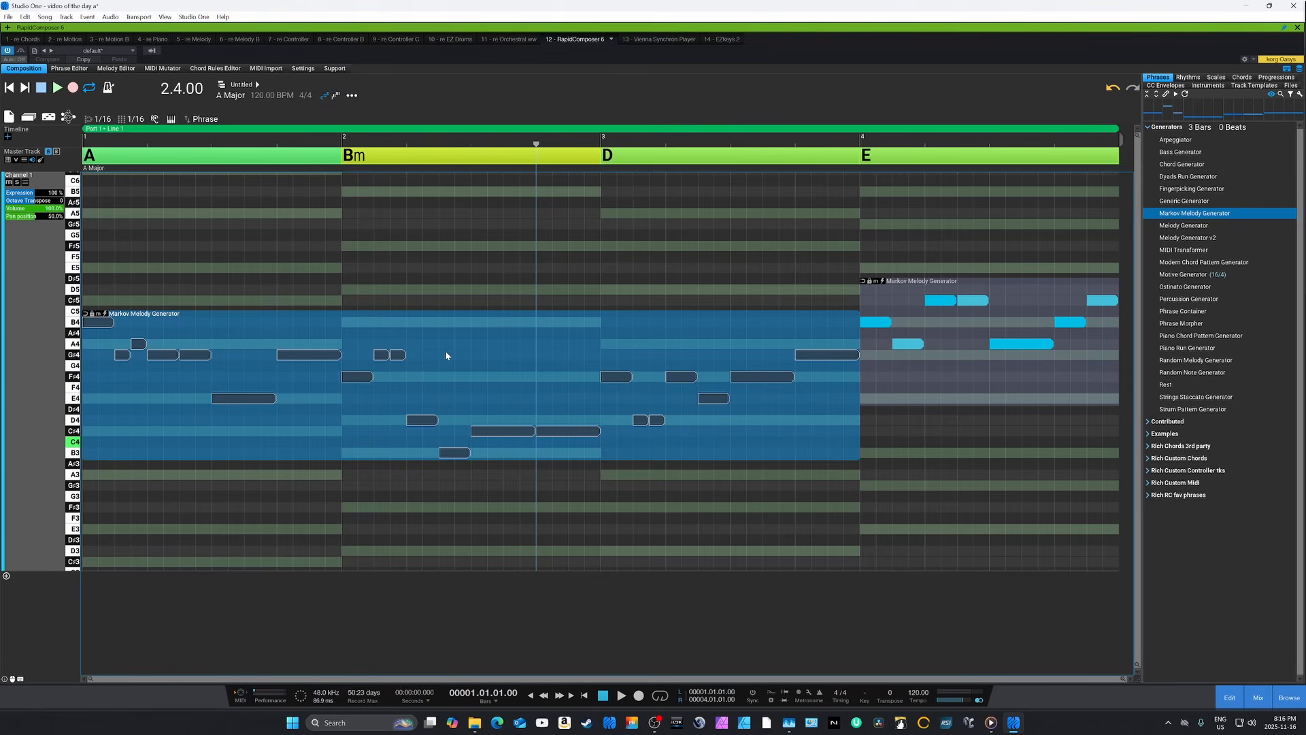
Step: Render the three-bar Markov phrase to editable notes and re-pitch bar 1's second to sixth notes to D5, C#5, E5, C#5 and A4
key("ctrl+r")
double_click(450, 355)
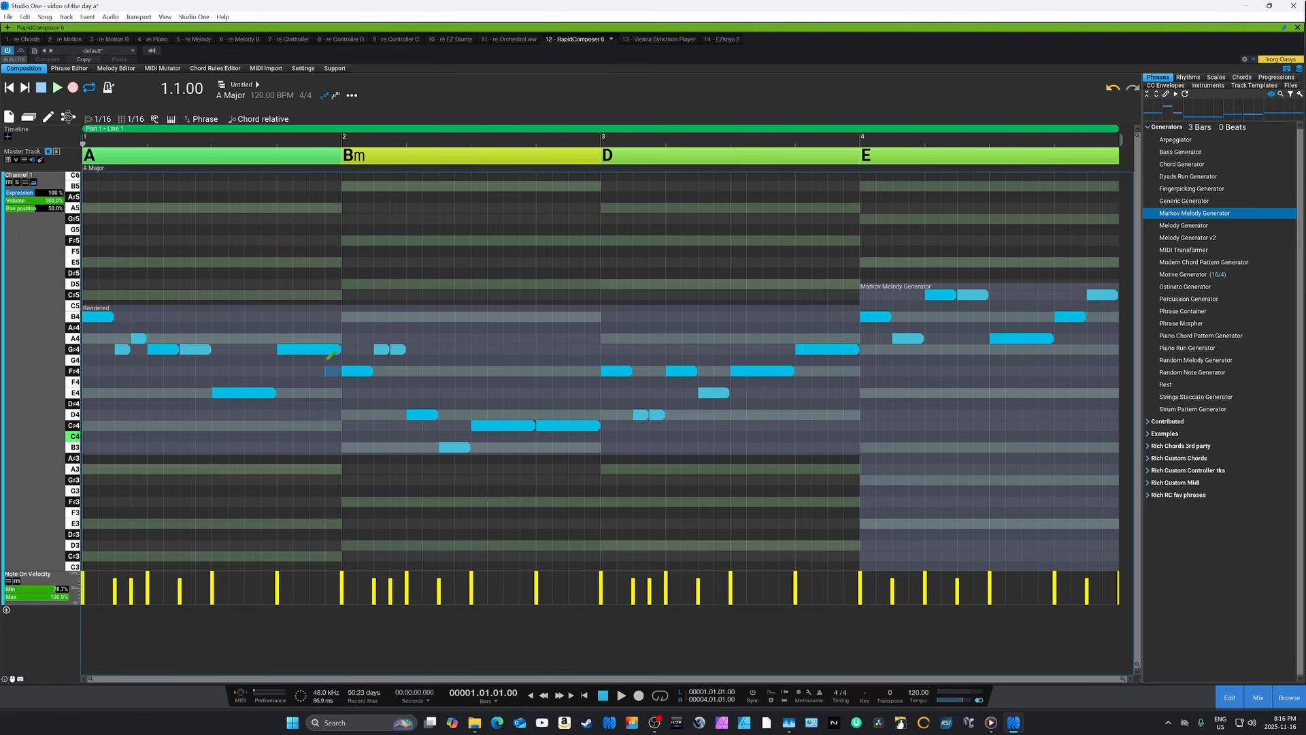
left_click_drag(197, 350, 210, 297)
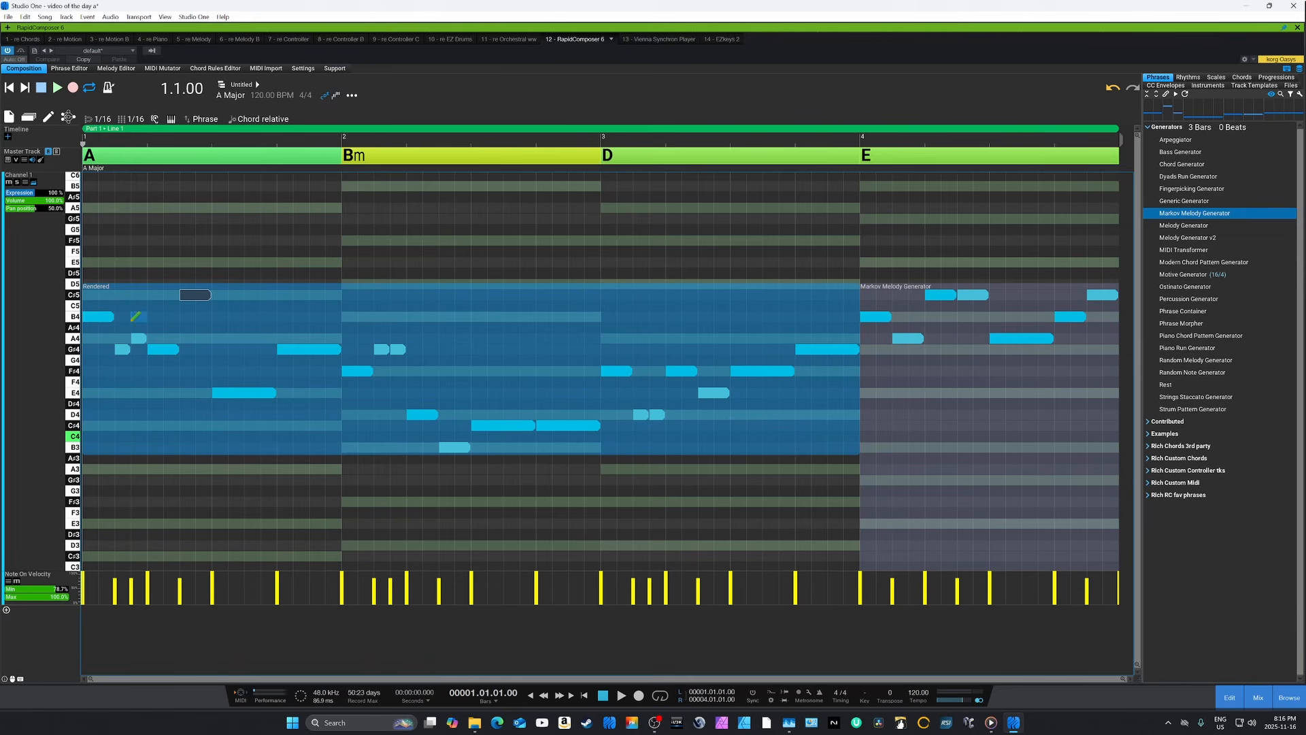
left_click_drag(137, 343, 138, 300)
left_click_drag(123, 351, 166, 268)
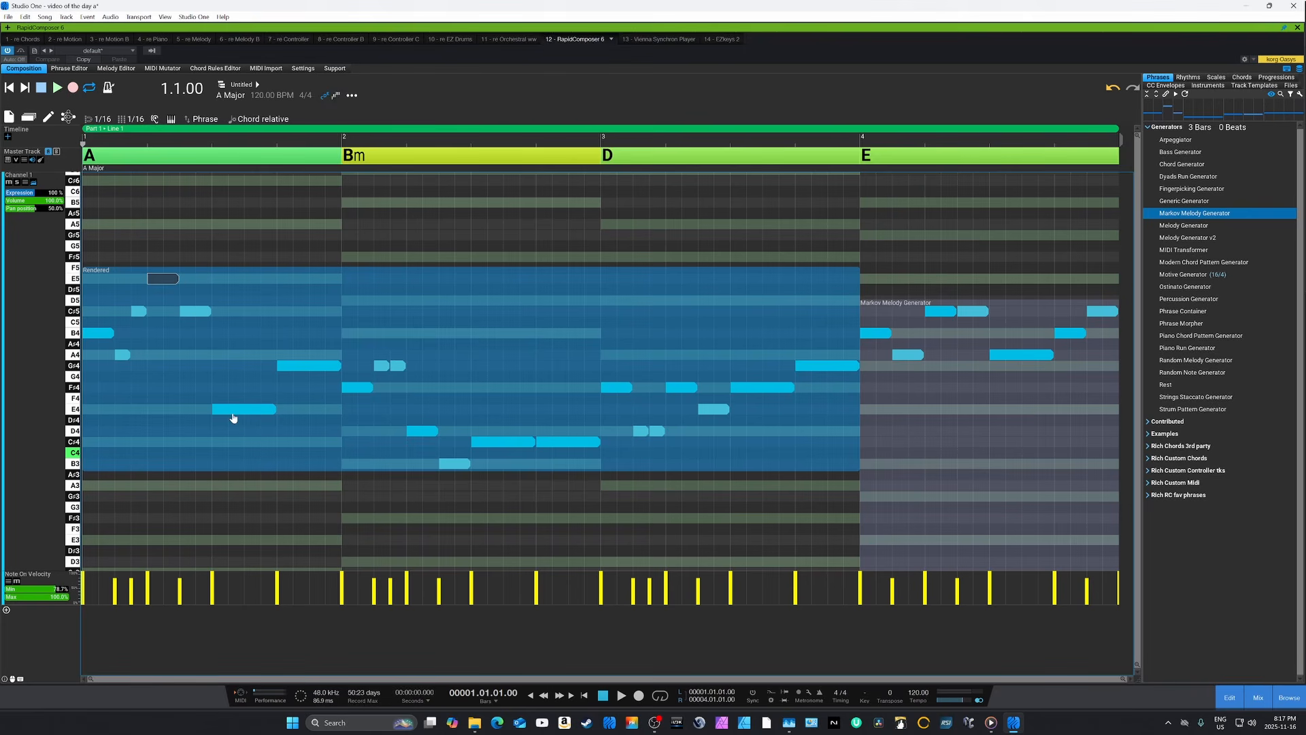
left_click_drag(233, 410, 231, 360)
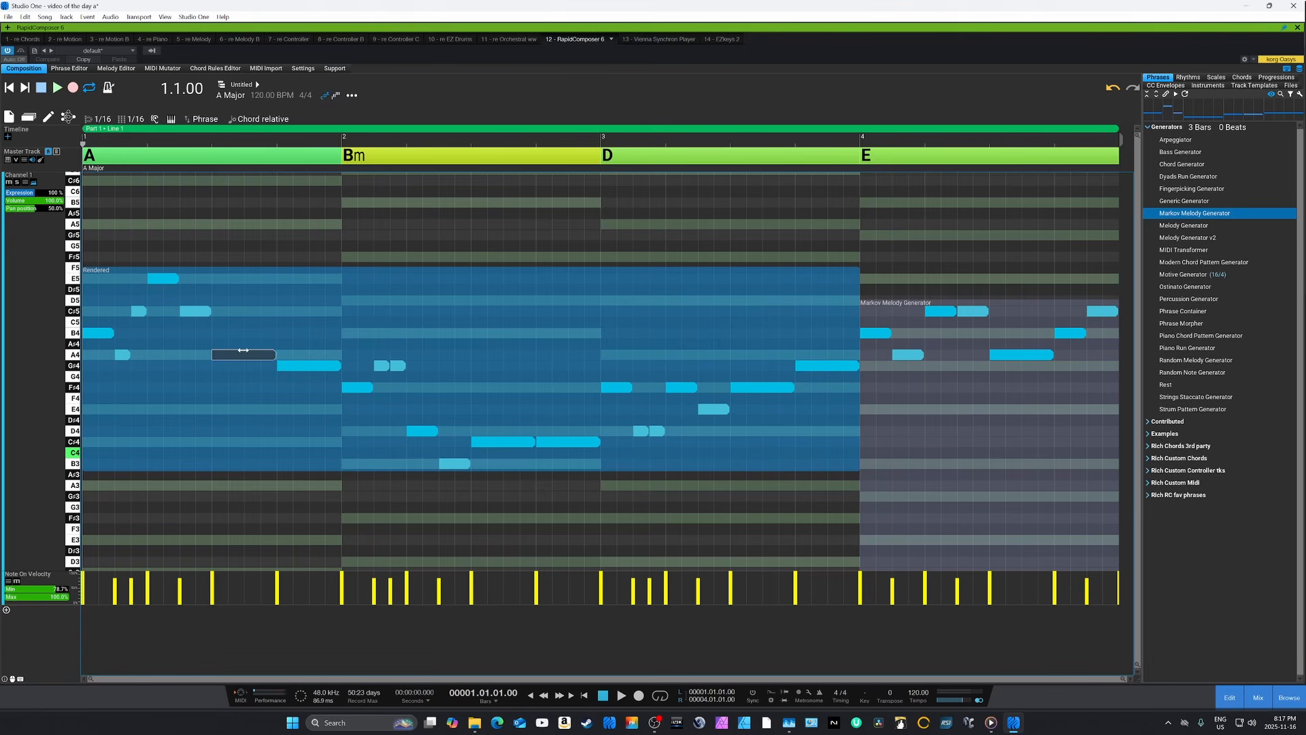
left_click_drag(122, 355, 122, 280)
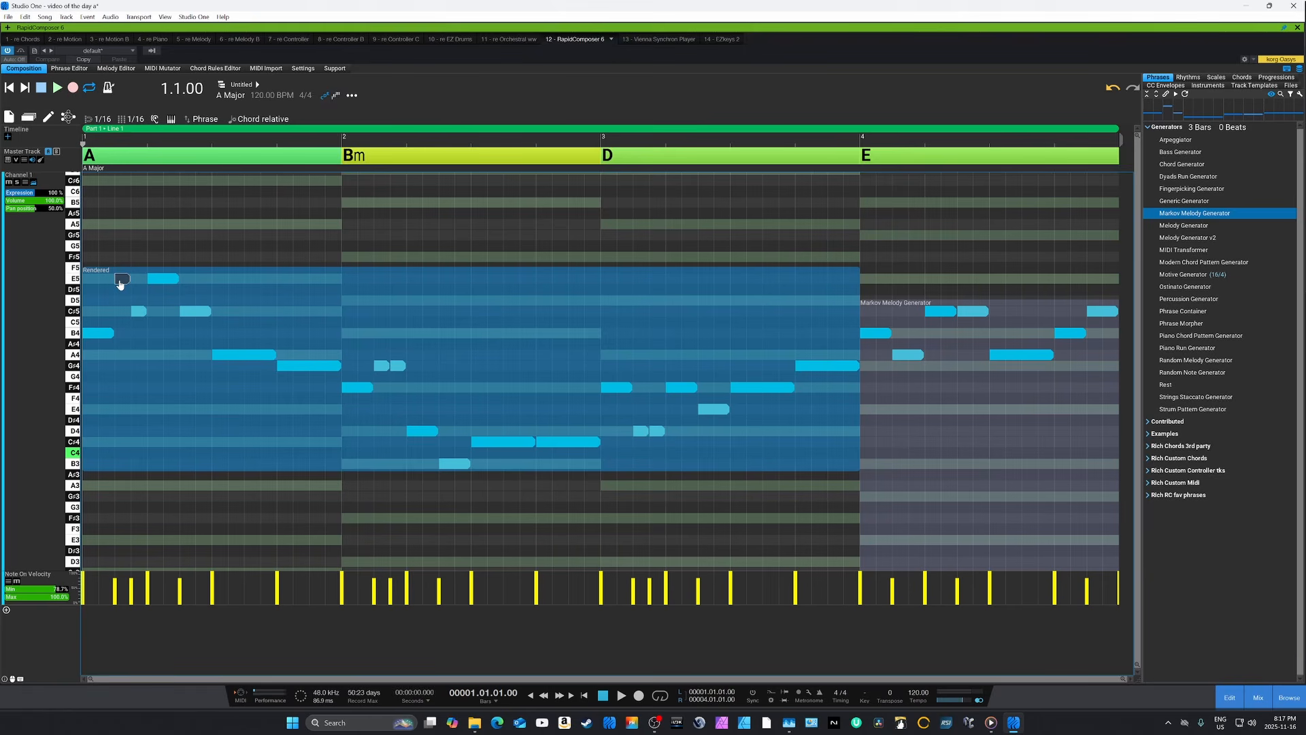
left_click_drag(120, 285, 118, 306)
Step: Color notes by rendered note kind plus velocity, and raise bar 2's second and third notes to B4 and D5, lengthening the D5 to one beat
left_click(25, 182)
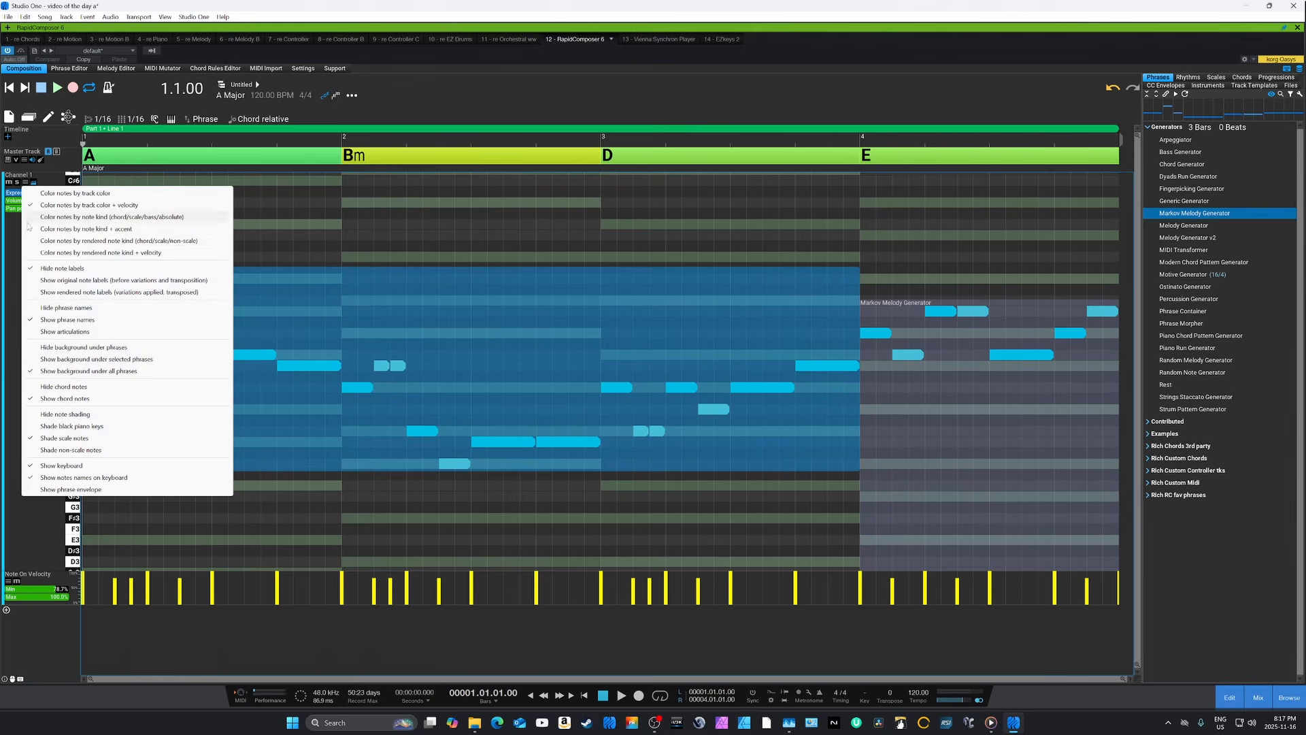
left_click(33, 253)
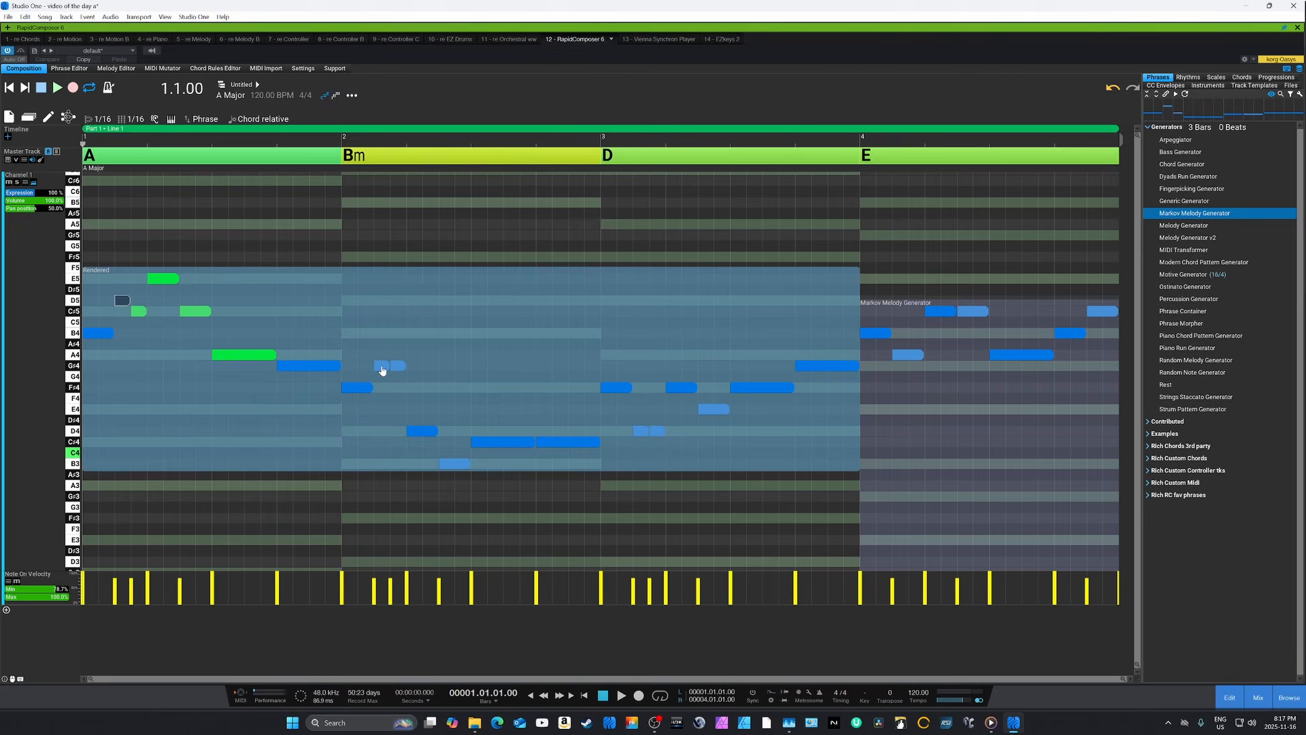
left_click(382, 367)
mouse_move(382, 368)
left_mouse_down()
mouse_move(382, 333)
mouse_move(394, 369)
mouse_move(398, 305)
left_mouse_up()
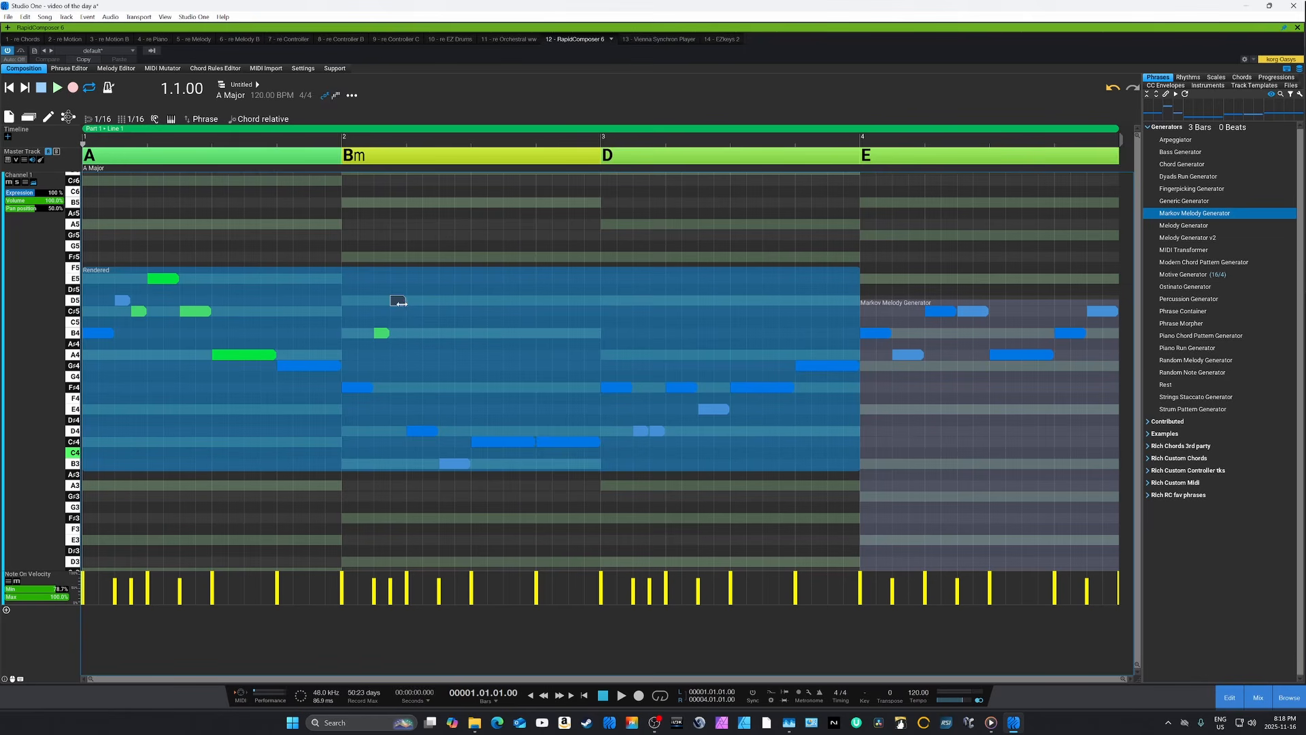
left_click_drag(414, 302, 453, 301)
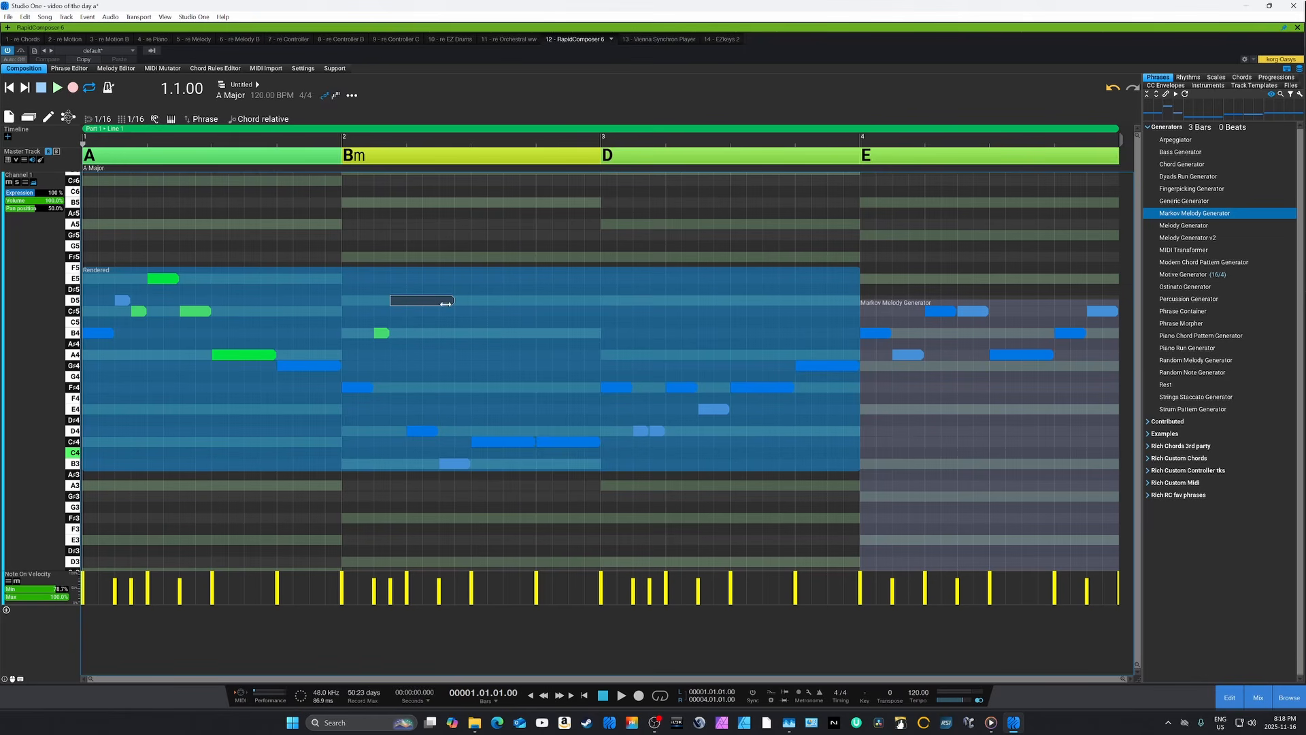
Step: Remove the D4 and short B4 notes from bar 2 and extend its opening F#4 note to one beat
left_click(421, 434)
key("Delete")
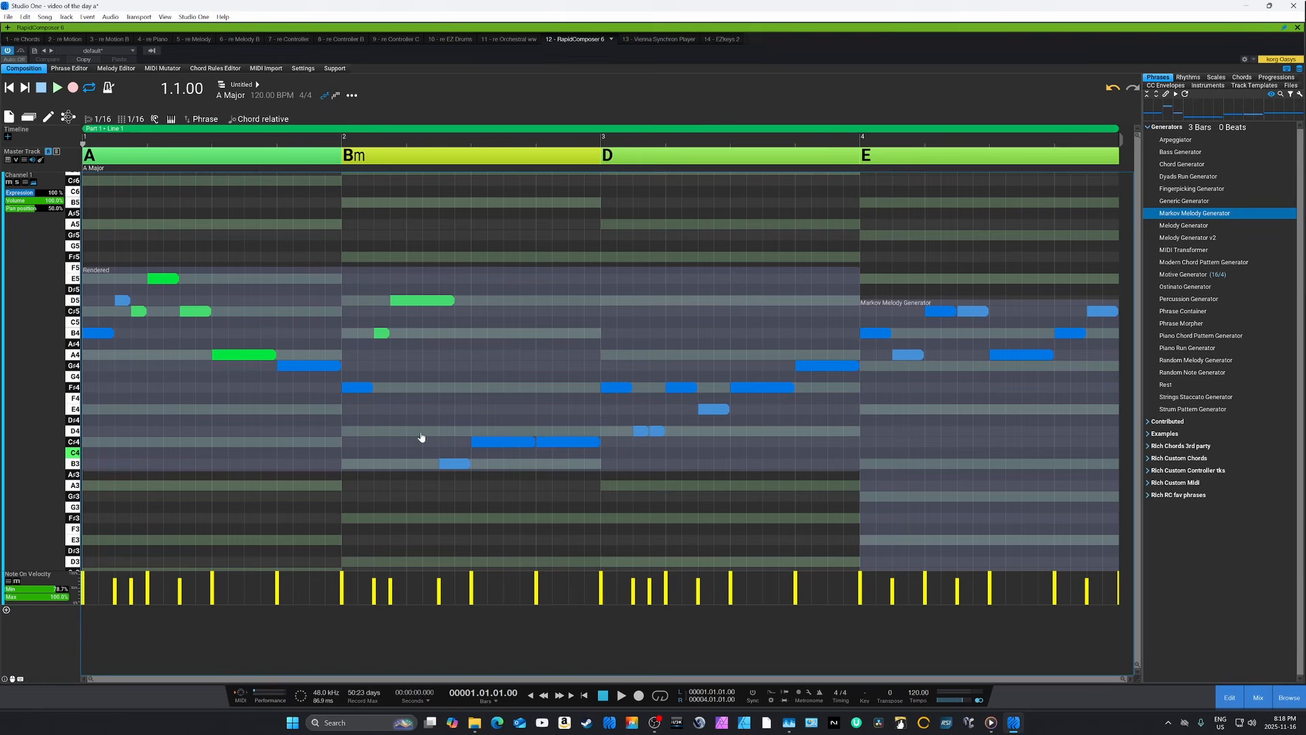
double_click(381, 339)
left_click_drag(370, 388, 400, 388)
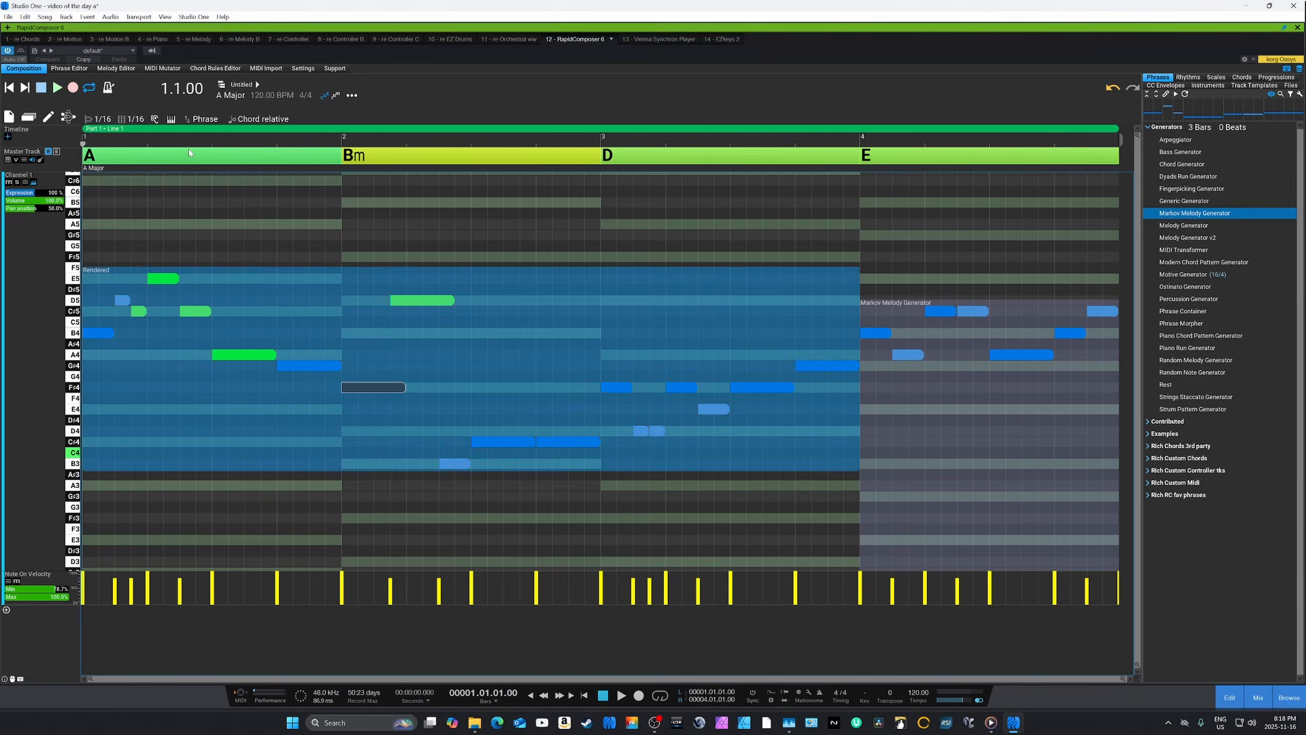
Step: Play back the edited melody, stop it, and leave note editing for the phrase view
key("space")
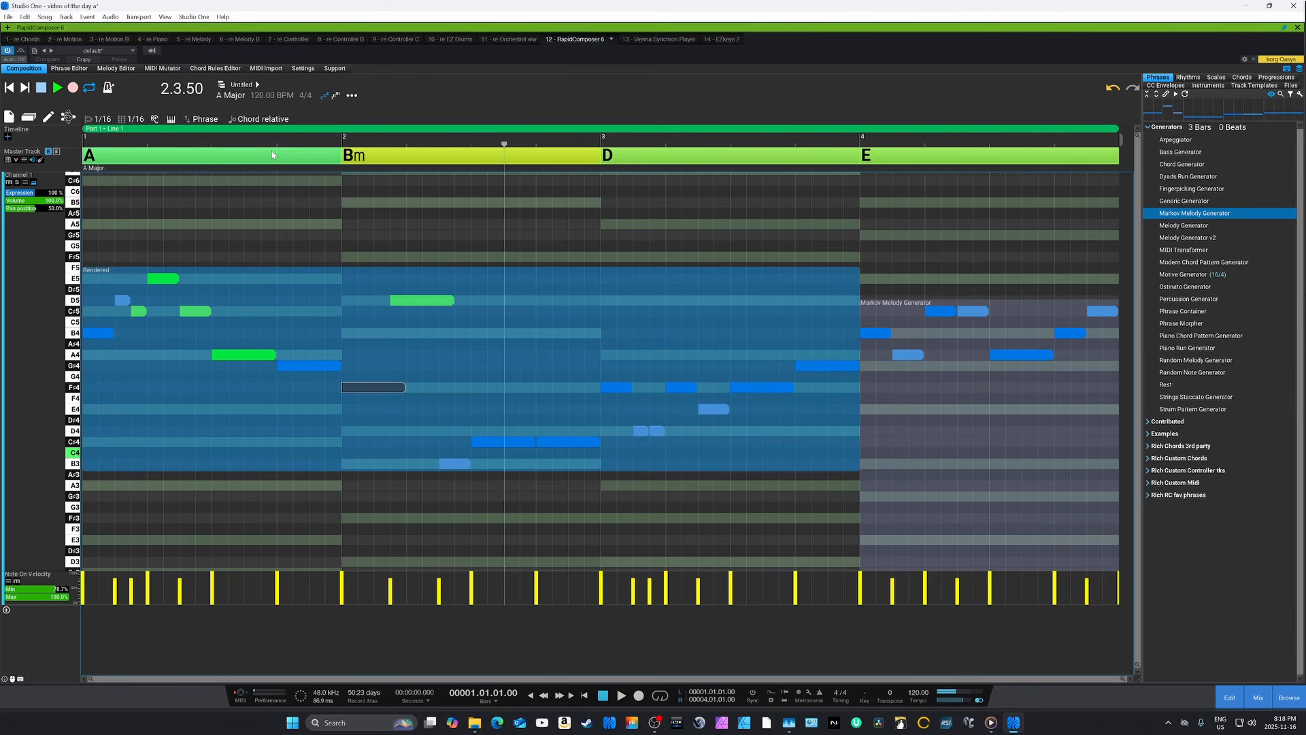
key("space")
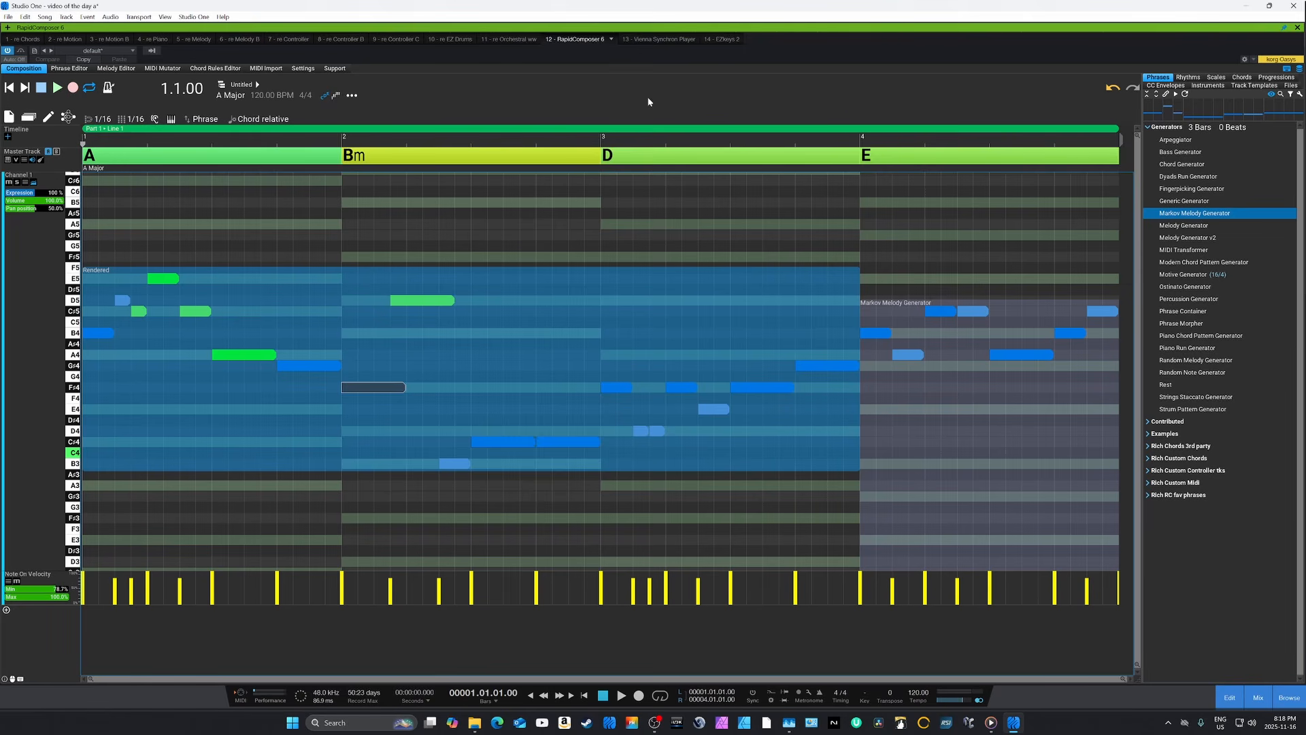
key("Tab")
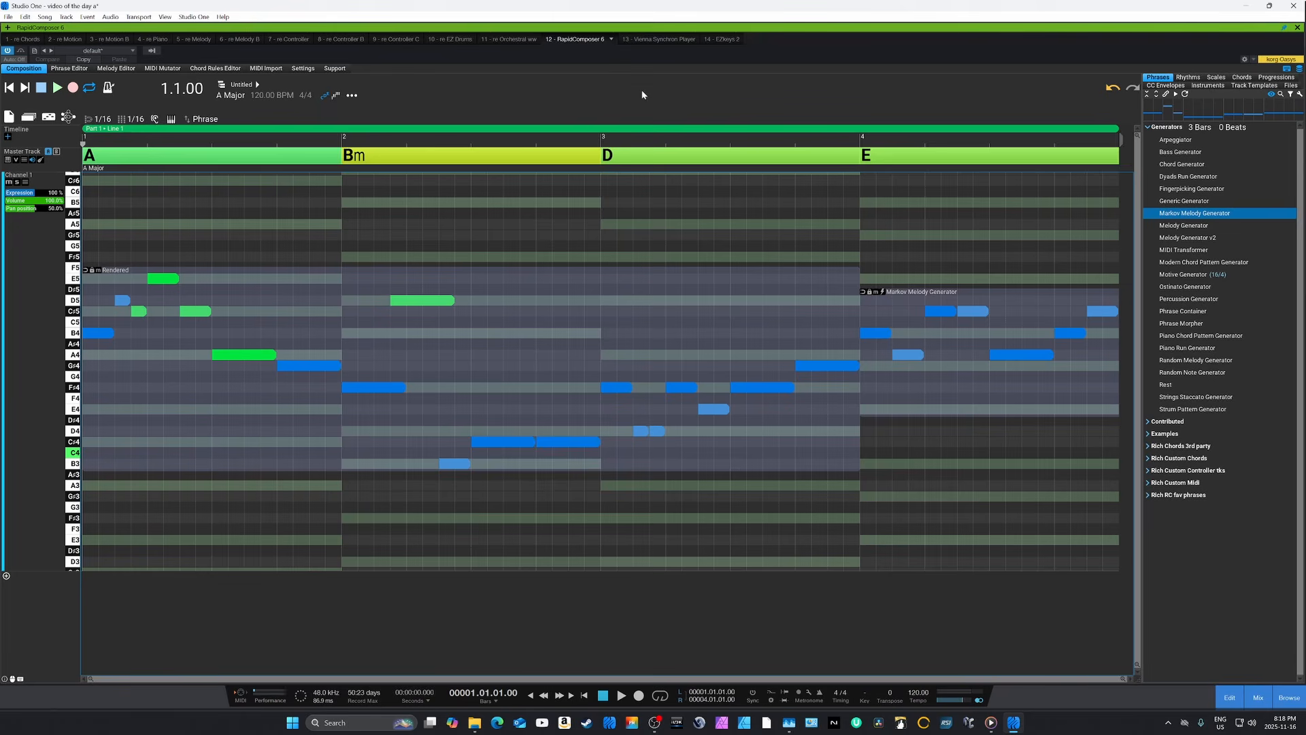
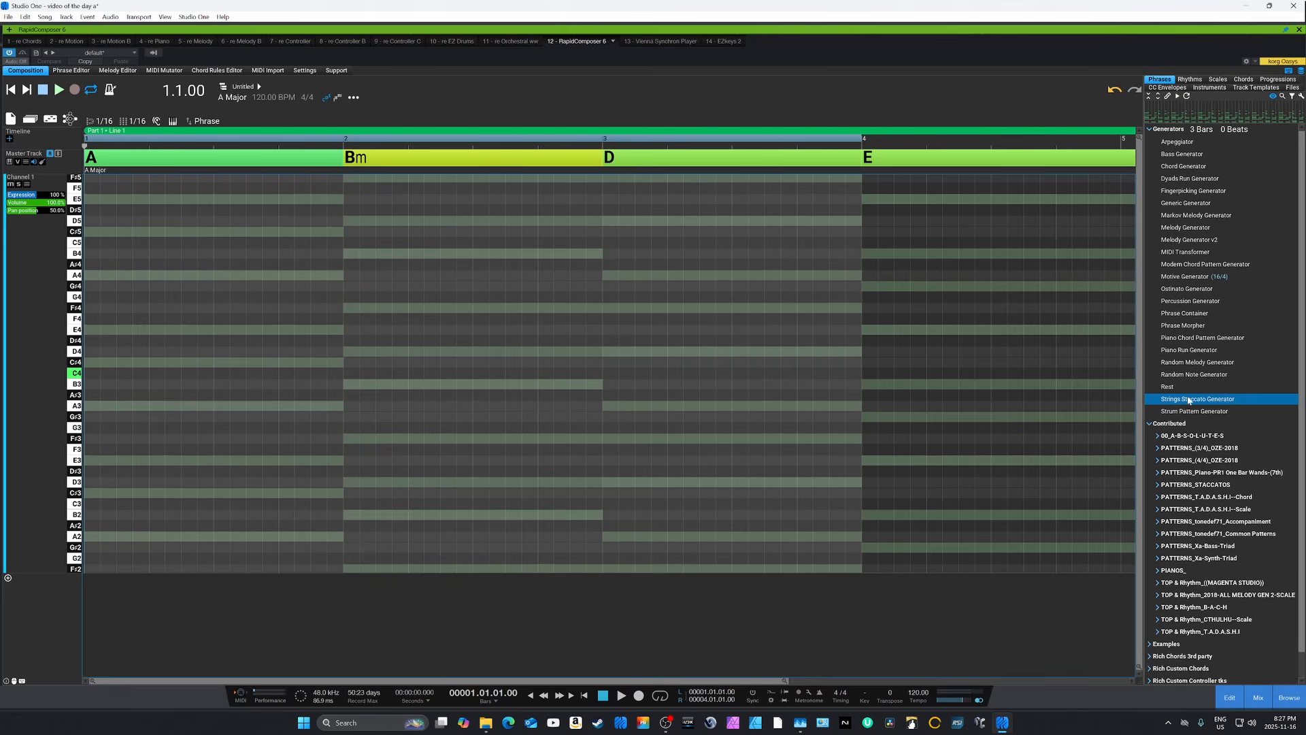
Step: Fill Channel 1 with Strings Staccato Generator phrases across the whole chord progression
left_click_drag(1191, 401, 53, 265)
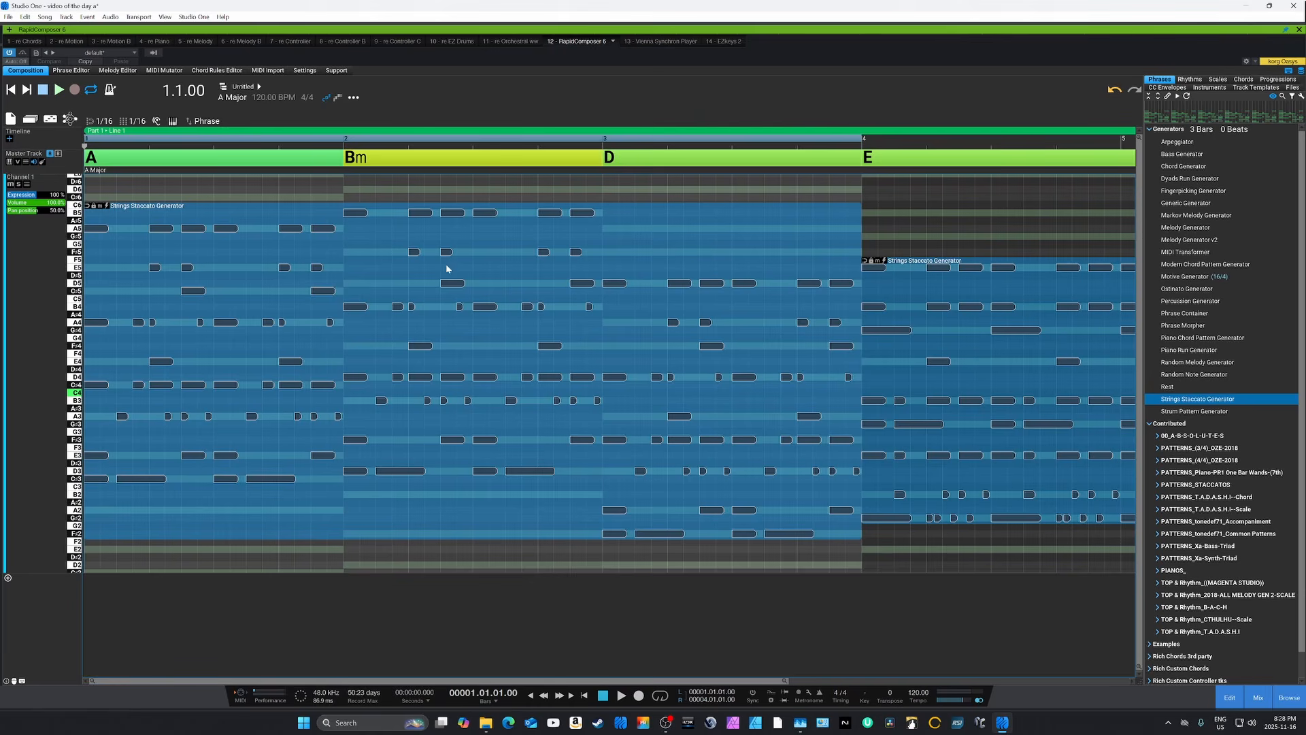
Step: Delete the Strings Staccato Generator phrase starting at the E chord and audition the remaining phrase over A, Bm and D
left_click(898, 231)
left_click(892, 276)
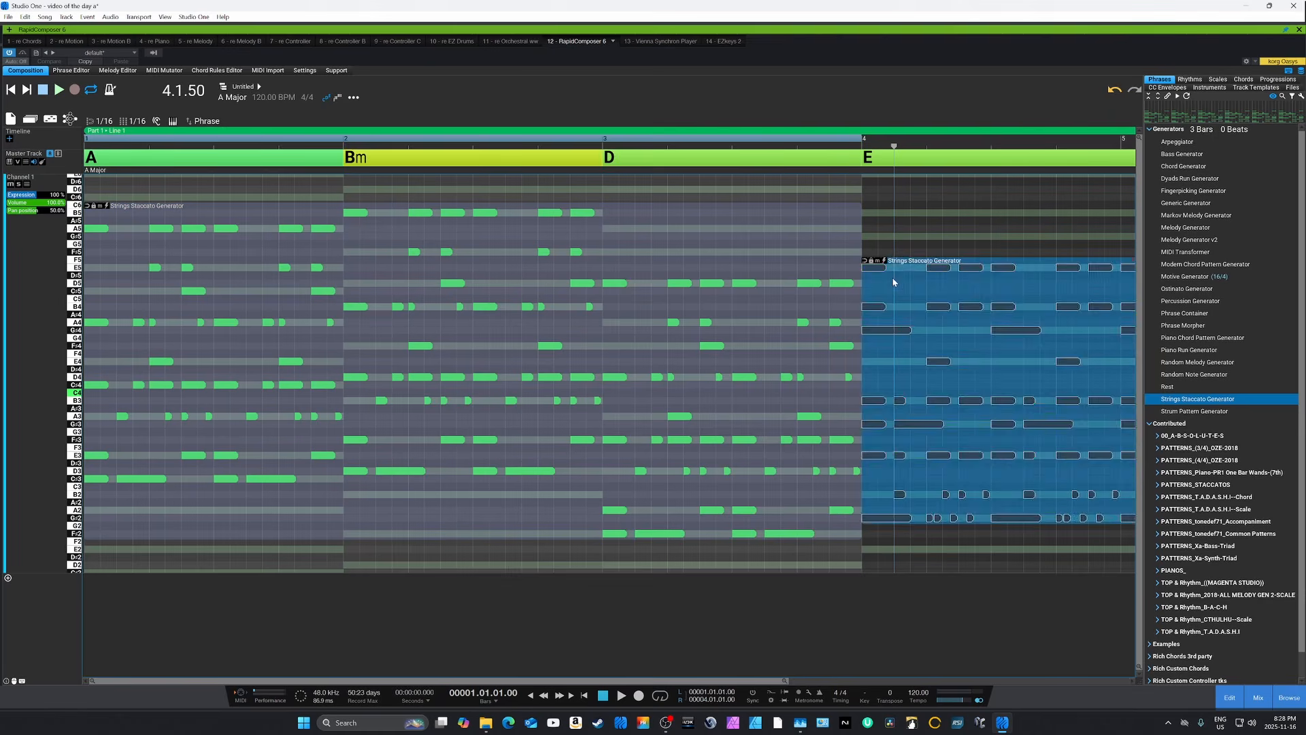
key("Delete")
left_click(768, 258)
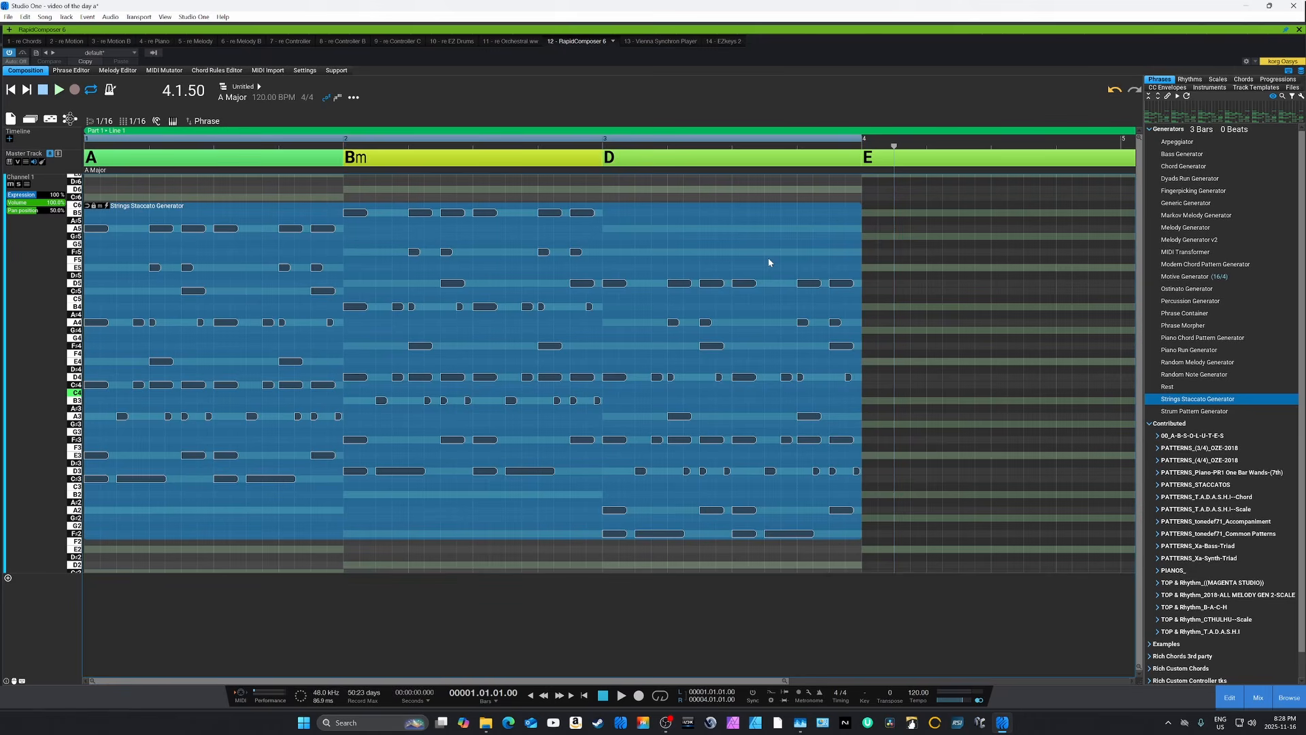
key("space")
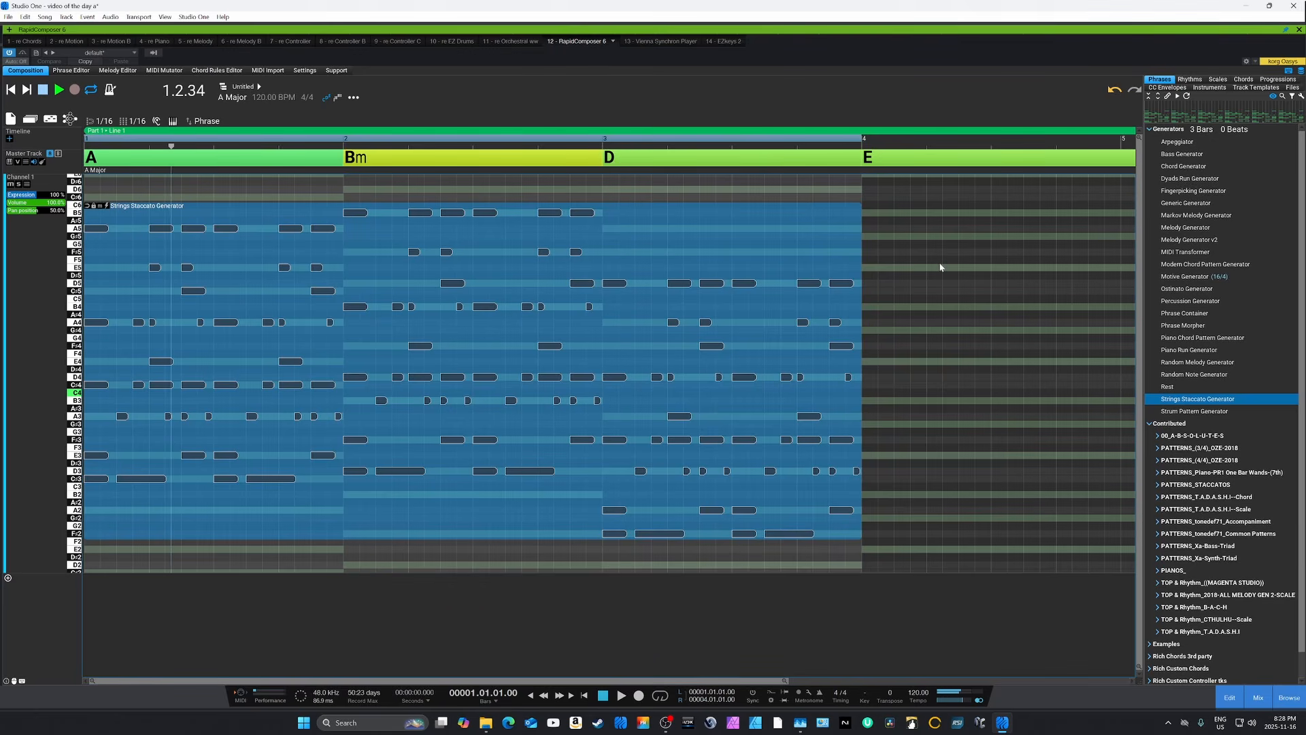
key("space")
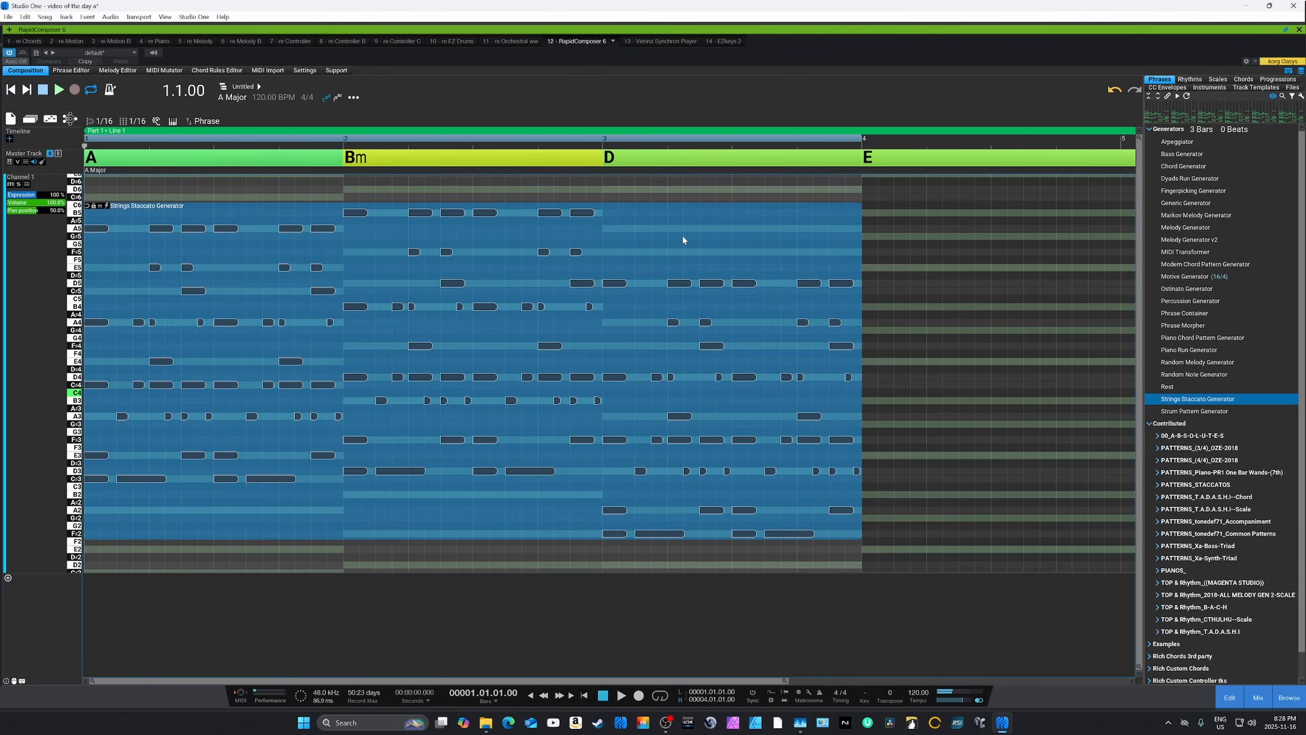
Step: Show the staccato phrase's generator settings with an enlarged preview, set Polyphony to 5, and play the pattern
left_click(657, 237)
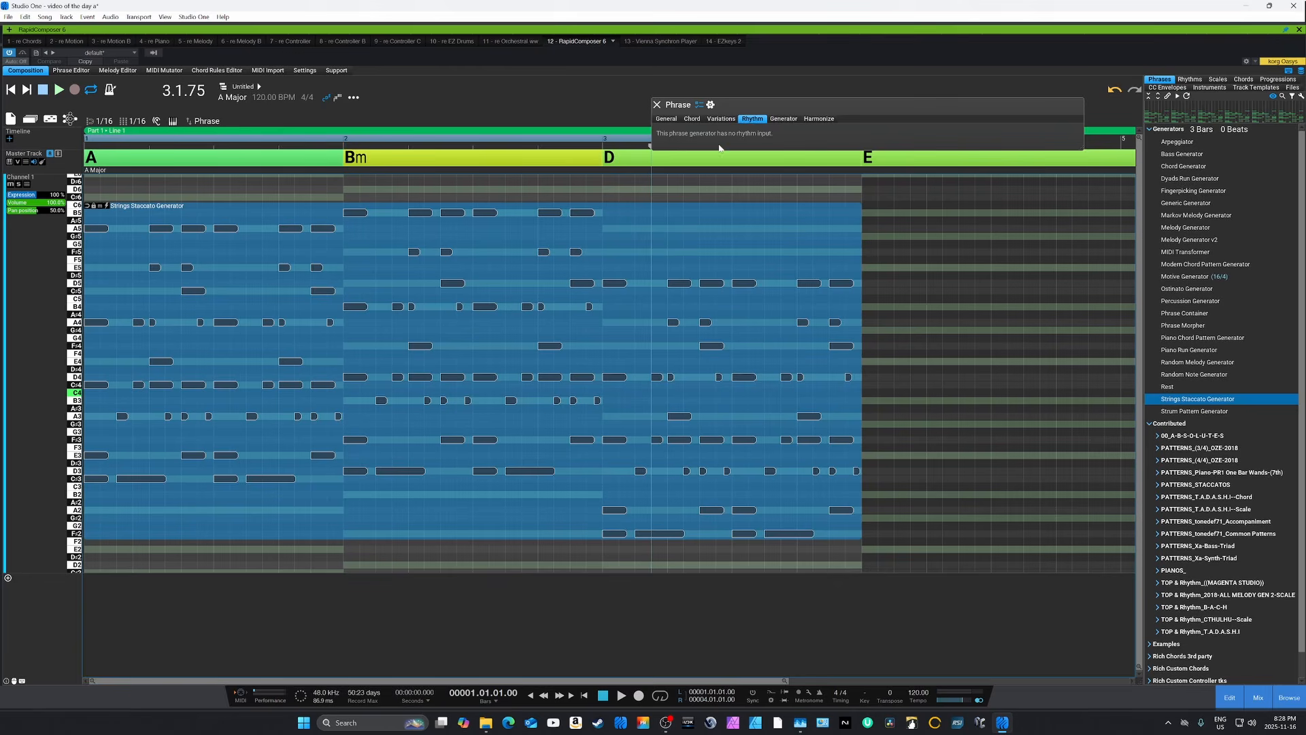
left_click(782, 119)
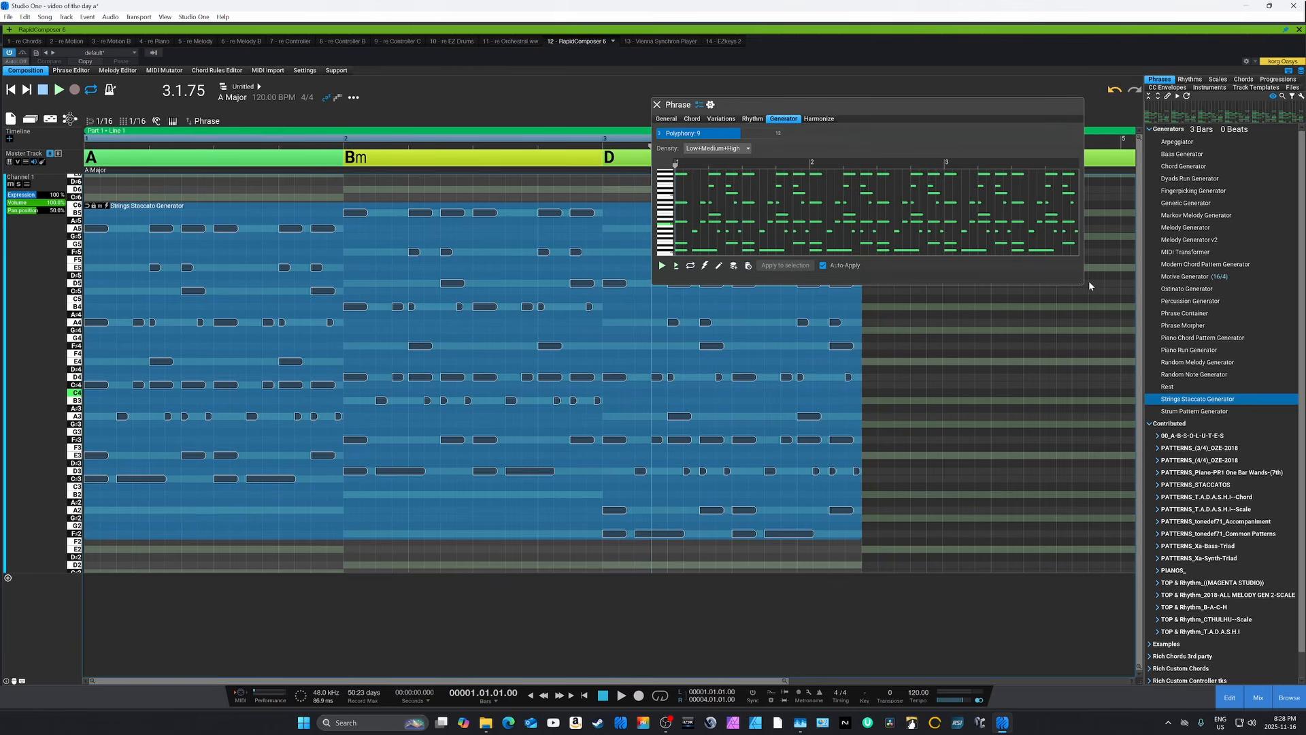
left_click_drag(1083, 282, 1099, 464)
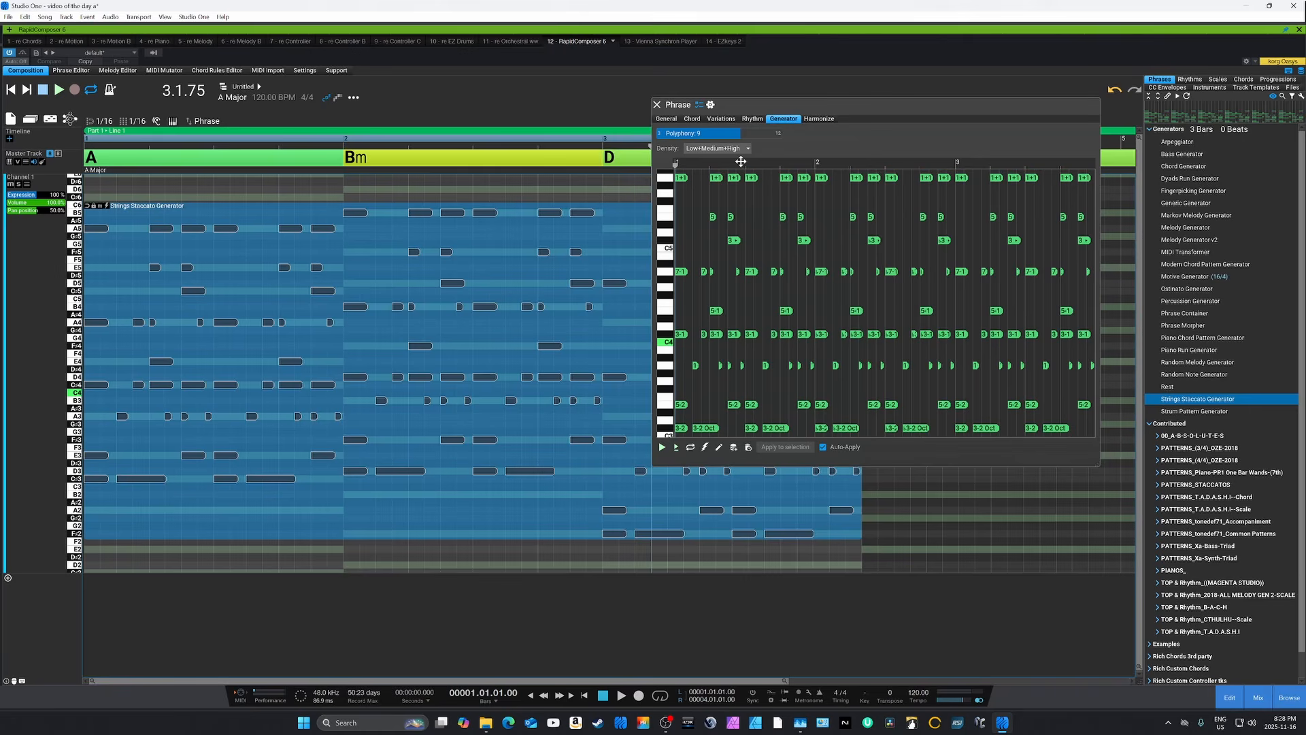
left_click_drag(714, 134, 681, 136)
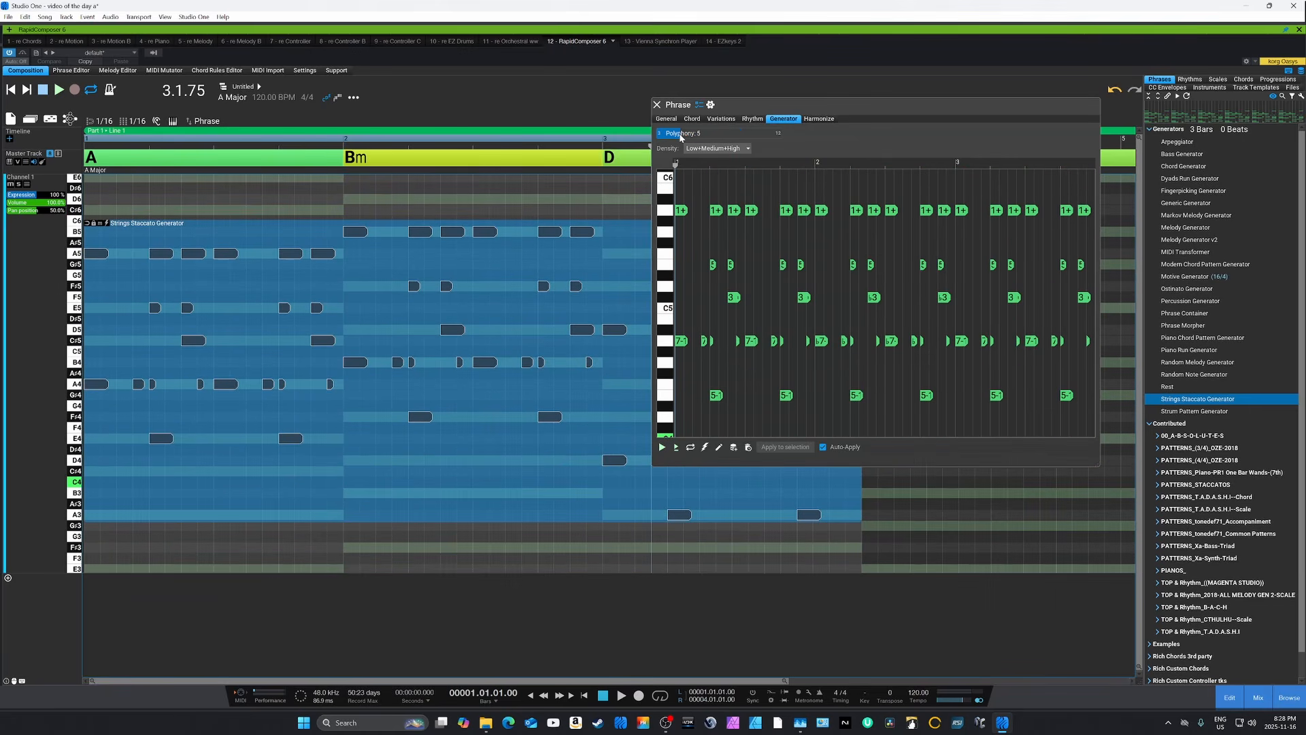
key("space")
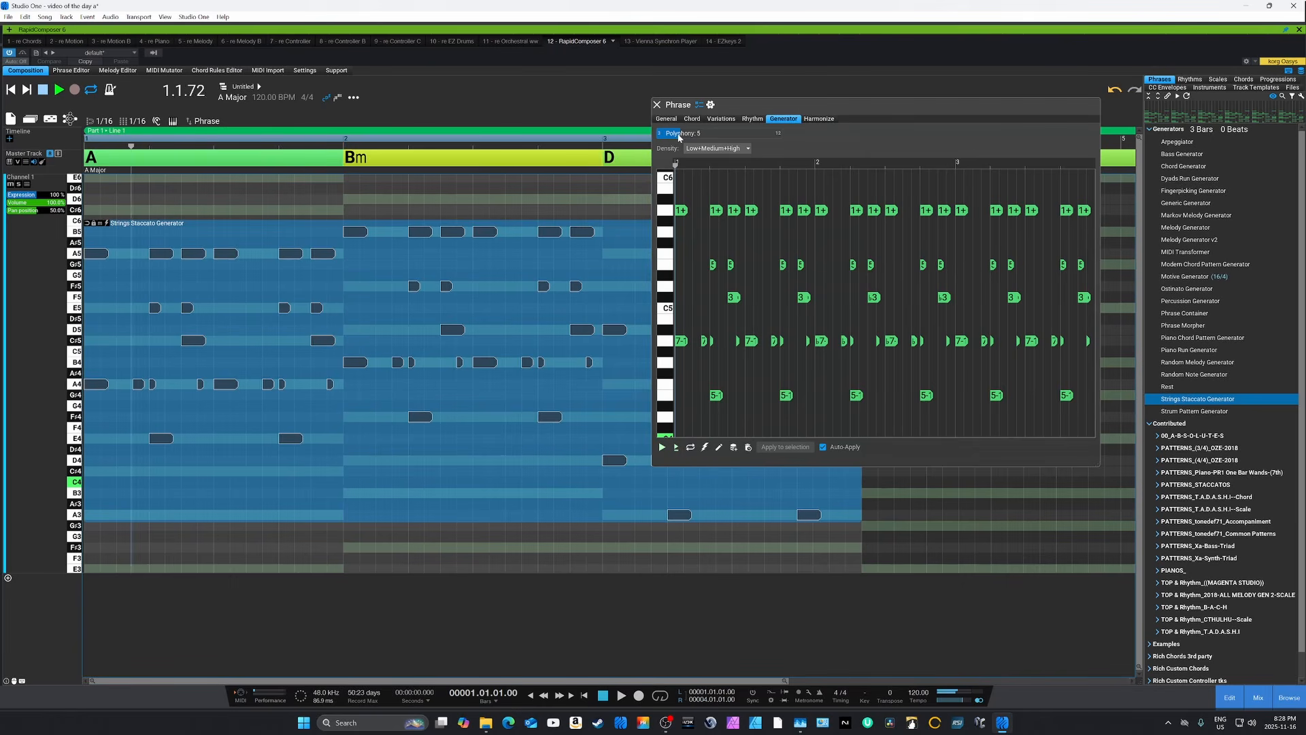
Step: Set the generator's Polyphony to 6 and its Density to Low+Medium, and audition the staccato pattern
left_click_drag(701, 137, 703, 137)
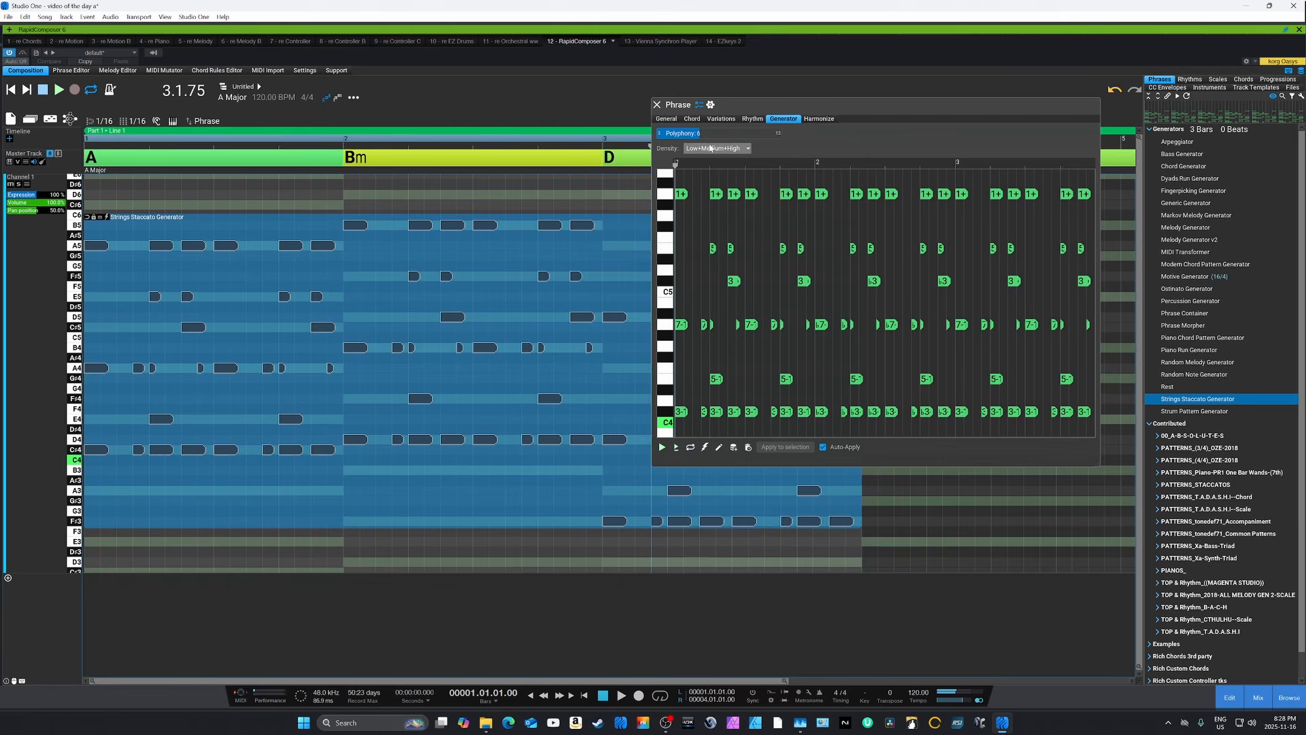
left_click(710, 149)
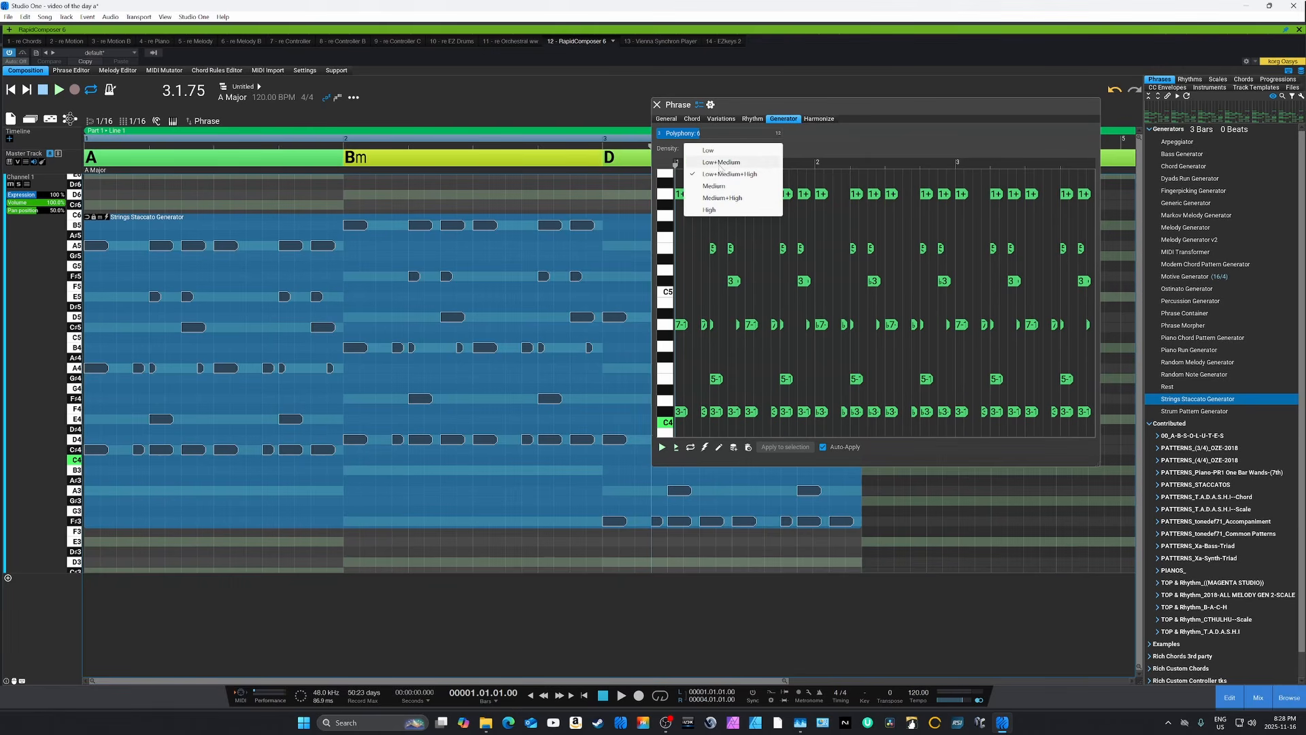
left_click(723, 163)
key("space")
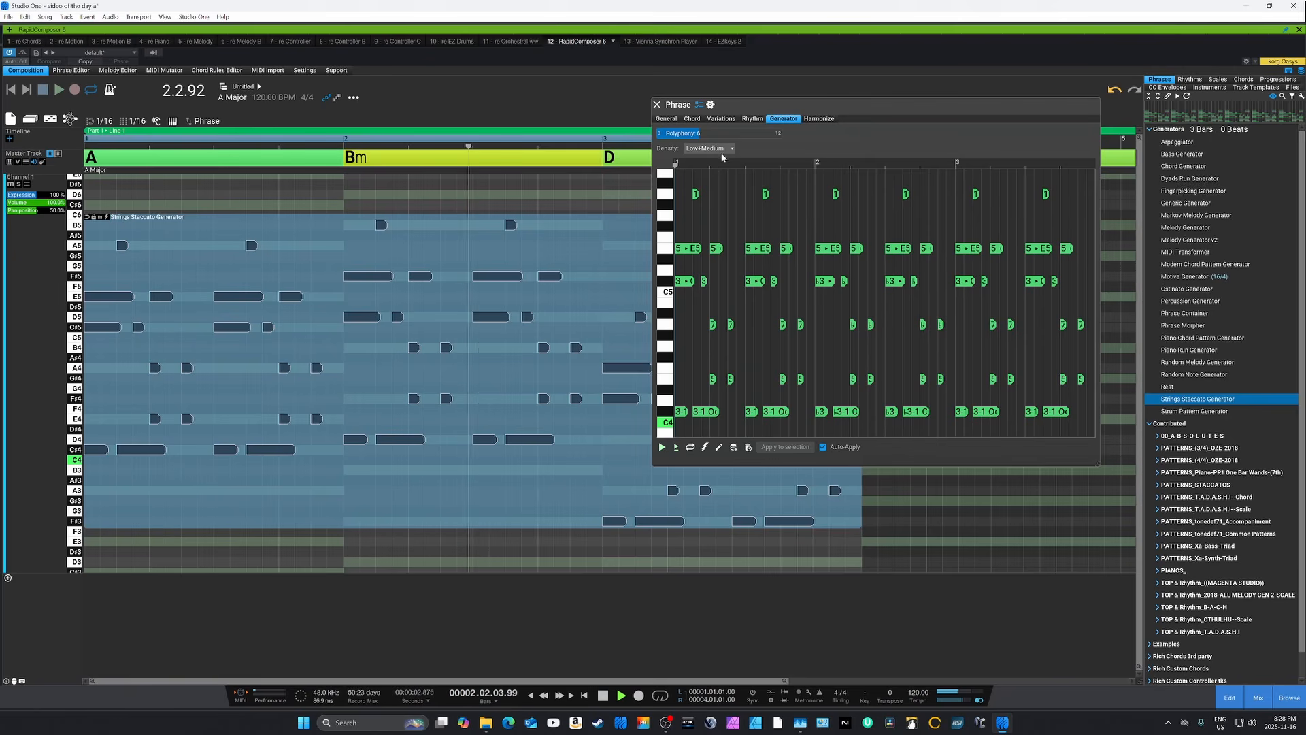
key("space")
left_click(722, 149)
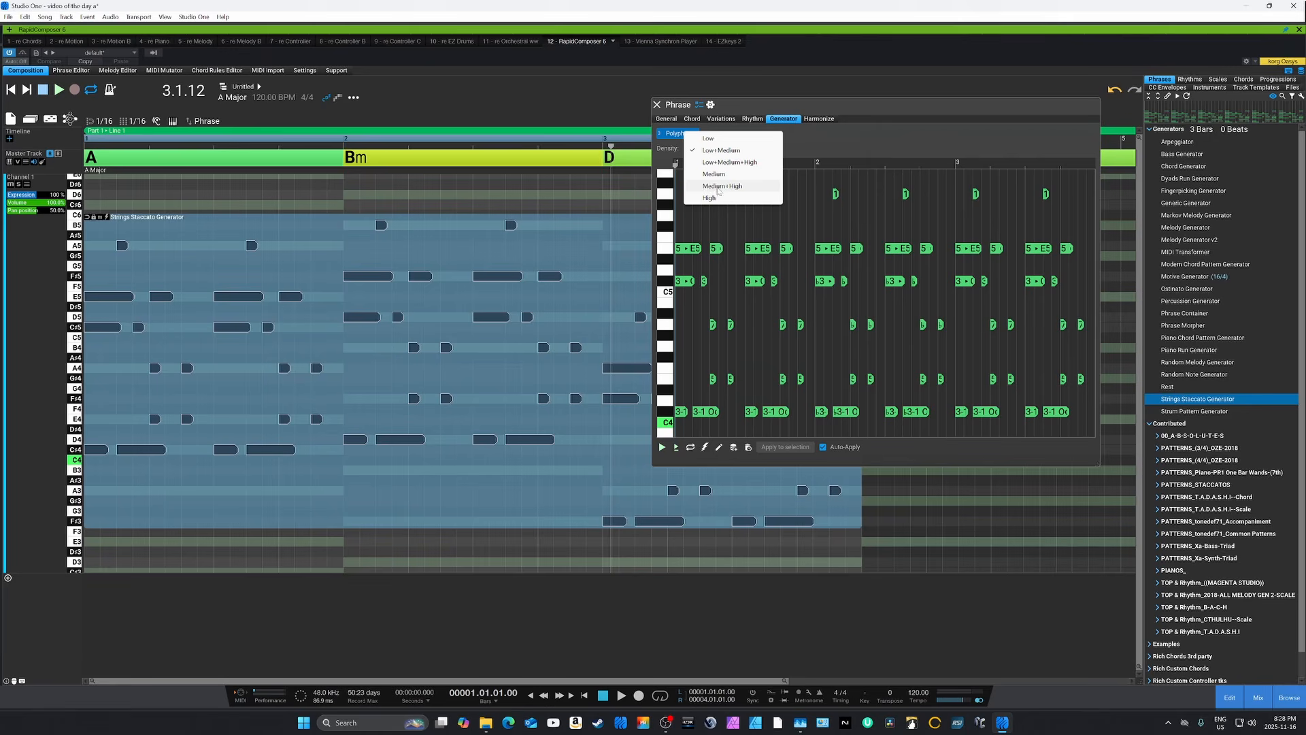
left_click(805, 147)
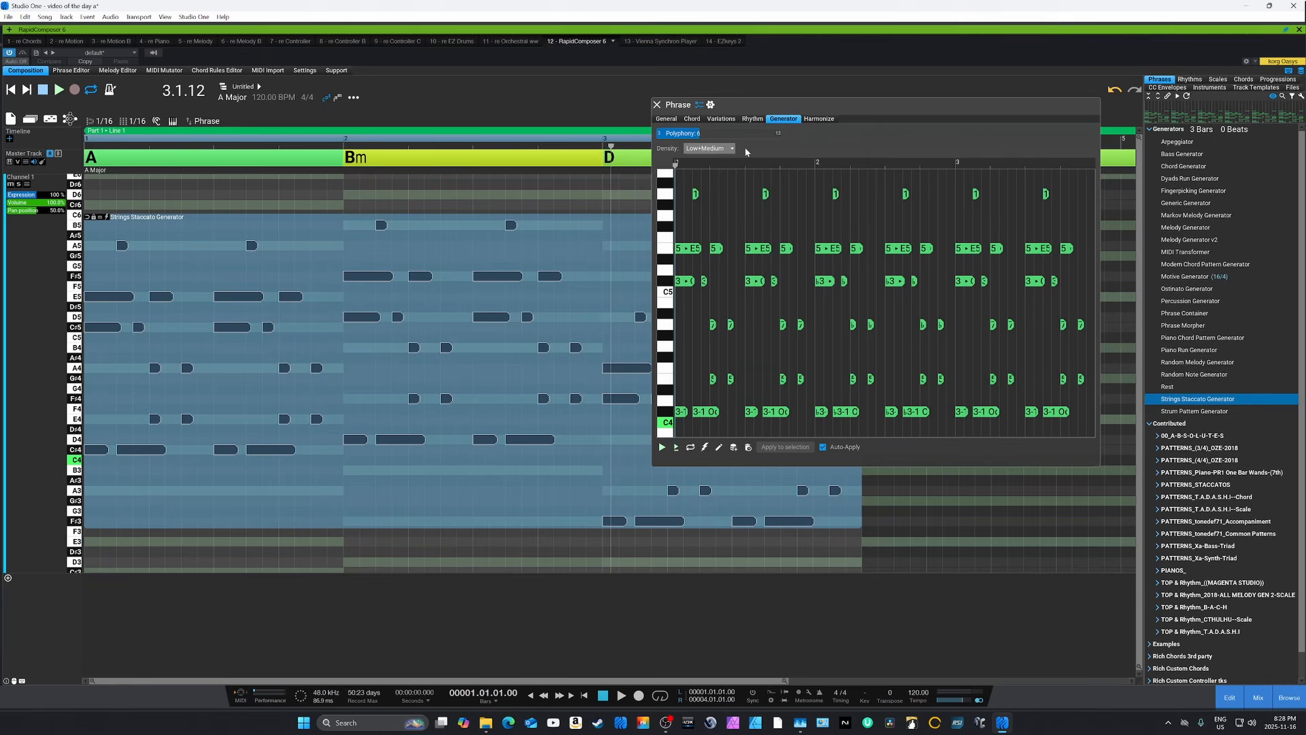
Step: Set the Polyphony to 7, generate a new staccato variation, and play it back
left_click_drag(694, 138, 707, 134)
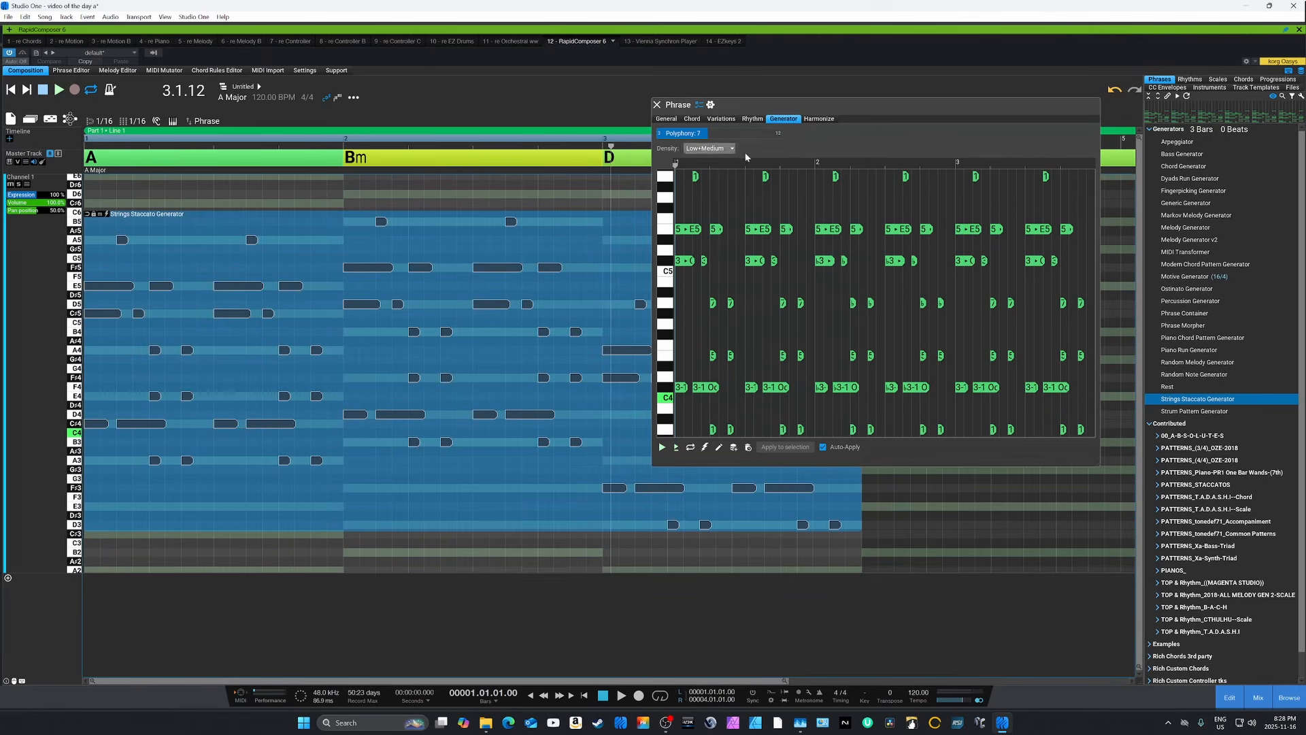
left_click(705, 449)
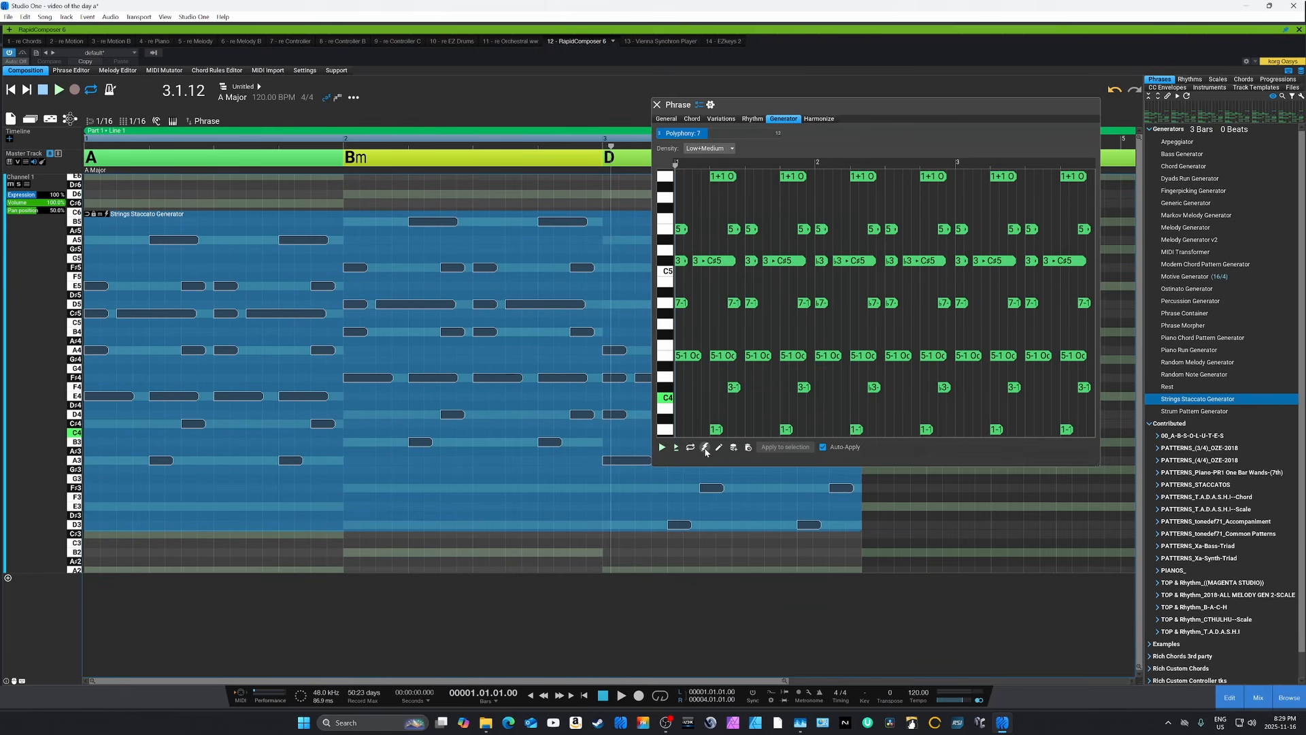
key("space")
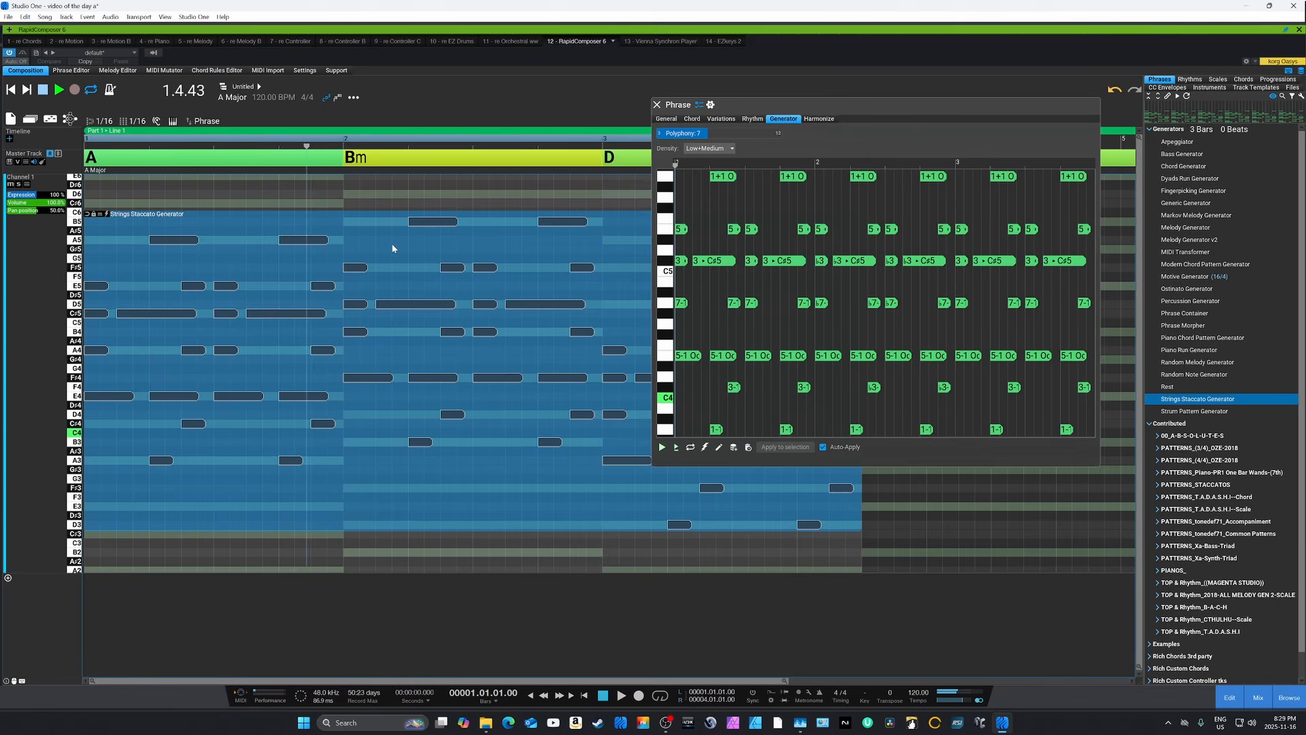
key("space")
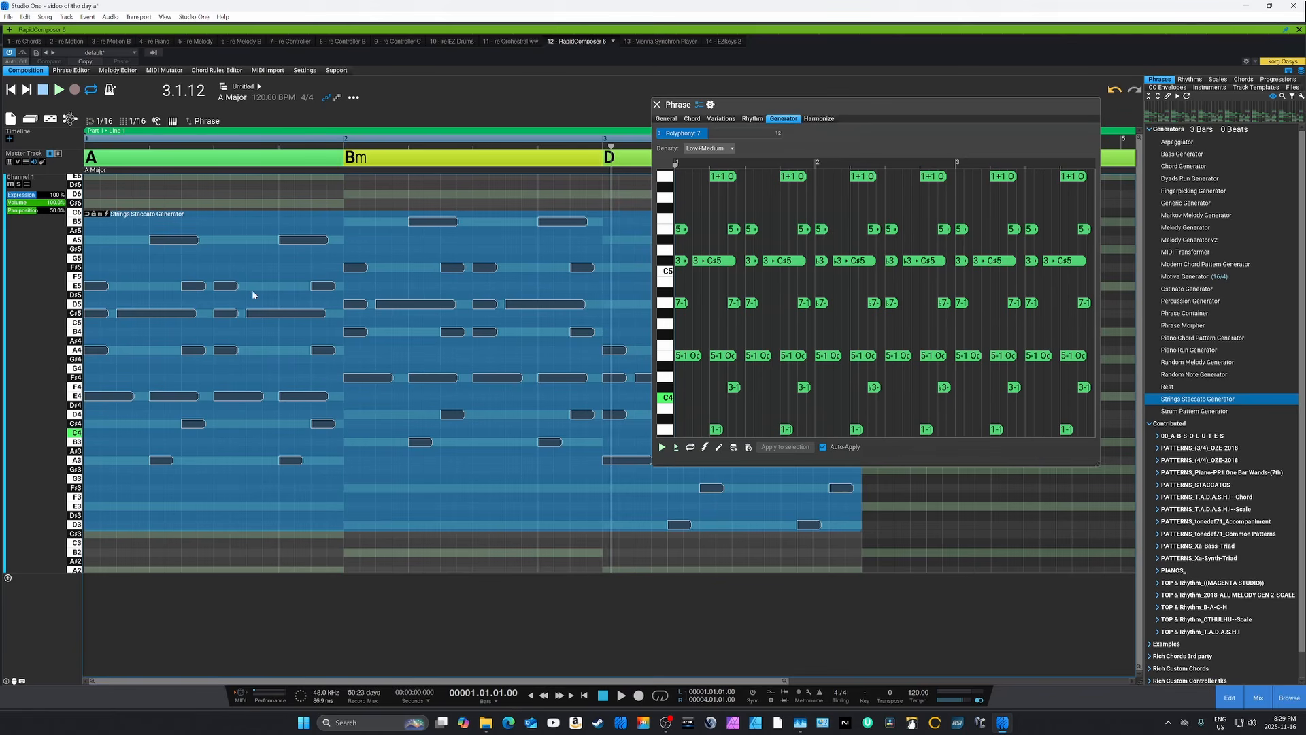
Step: Delete the generated staccato phrase from Channel 1 and expand the first SELECTINOS folder of the contributed PATTERNS_STACCATOS library
left_click(657, 104)
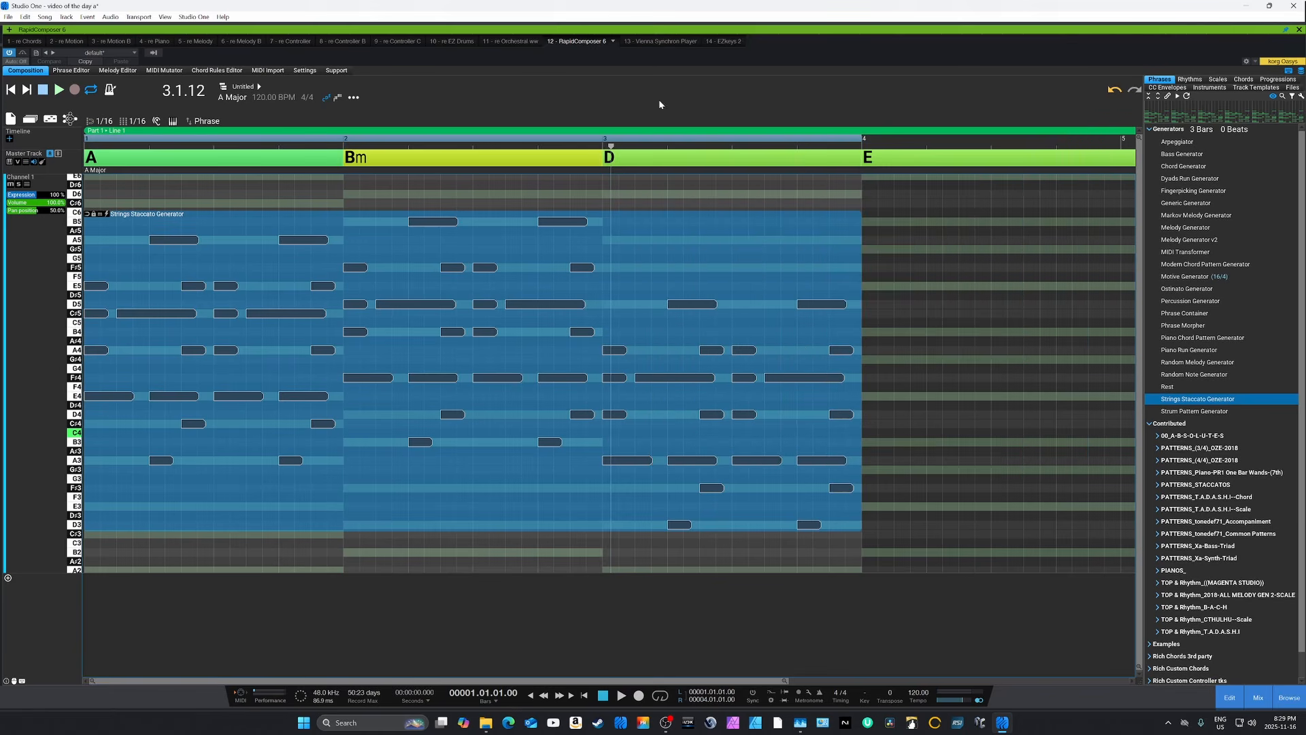
key("Delete")
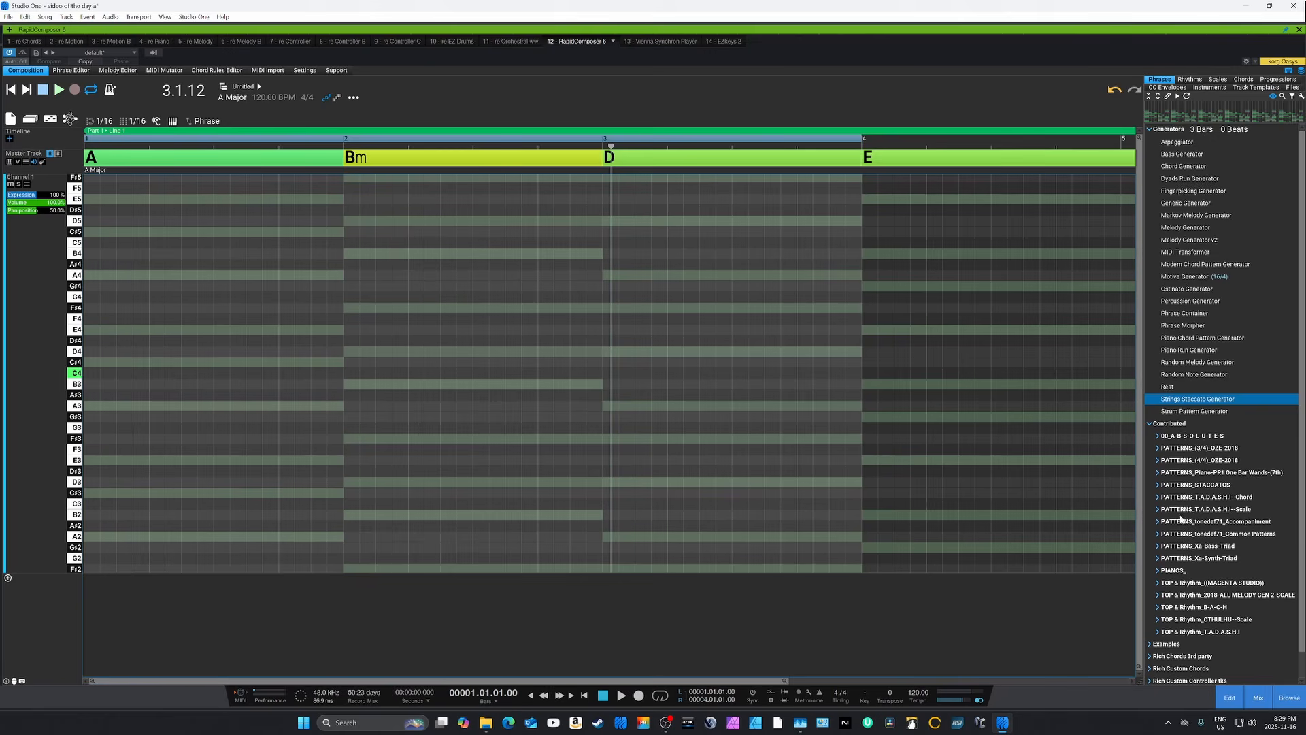
left_click(1157, 485)
scroll(1215, 500, "down", 5)
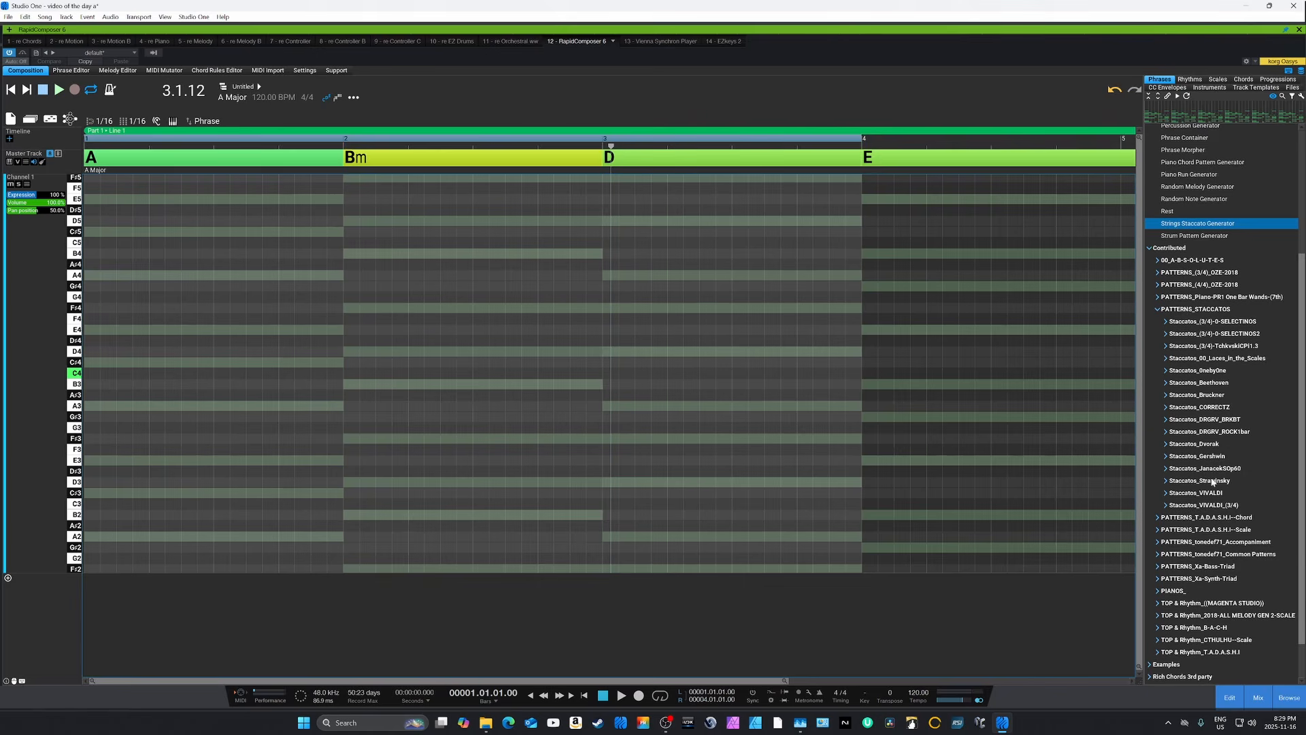
left_click(1165, 321)
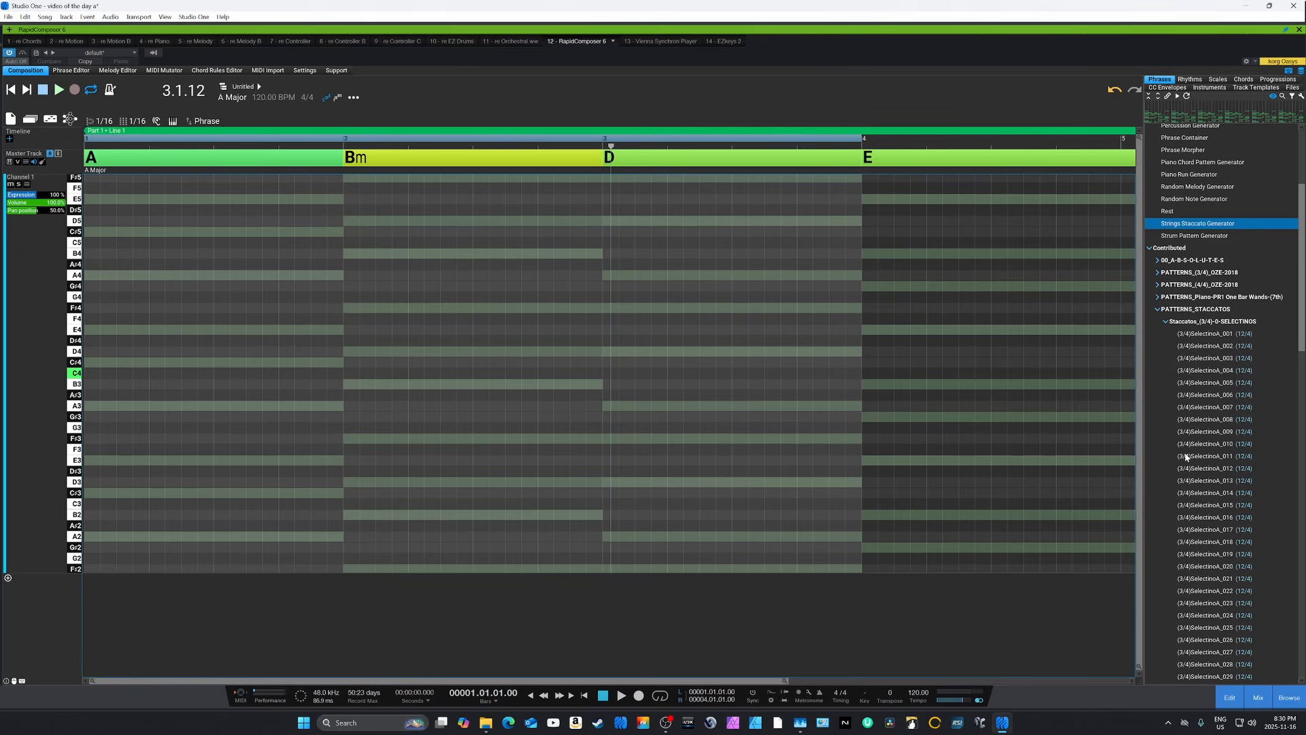
Step: Preview the SelectinoA_007, 005 and 006 staccato patterns, and fill Channel 1 with (3/4)SelectinoA_006 across the progression
left_click(1201, 409)
left_click(1201, 408)
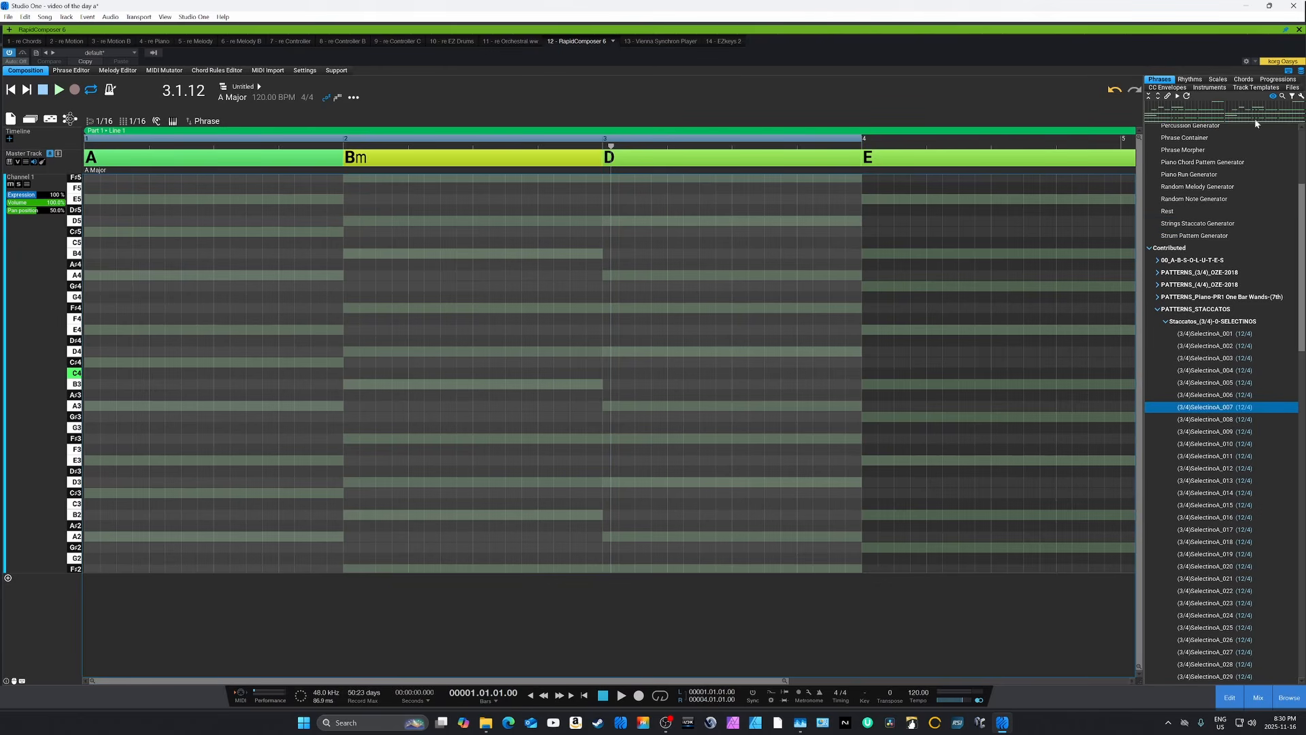
left_click(1198, 384)
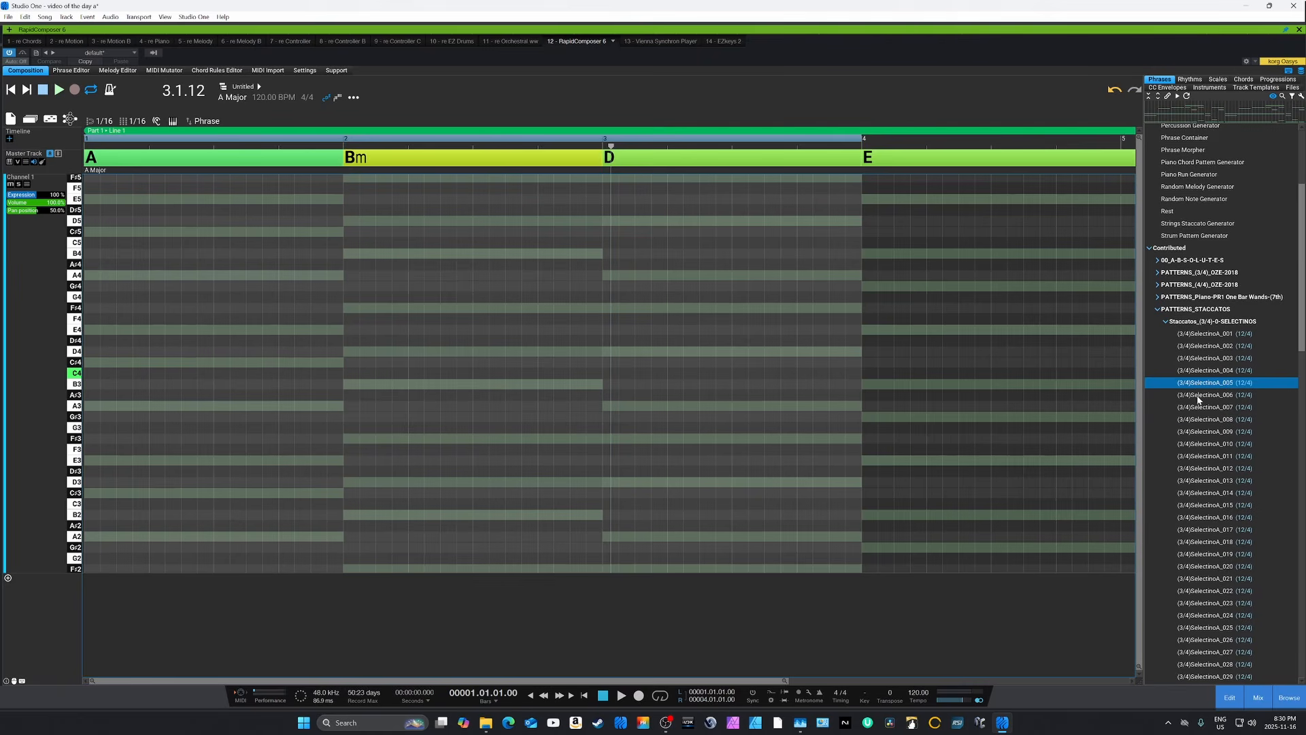
left_click(1199, 399)
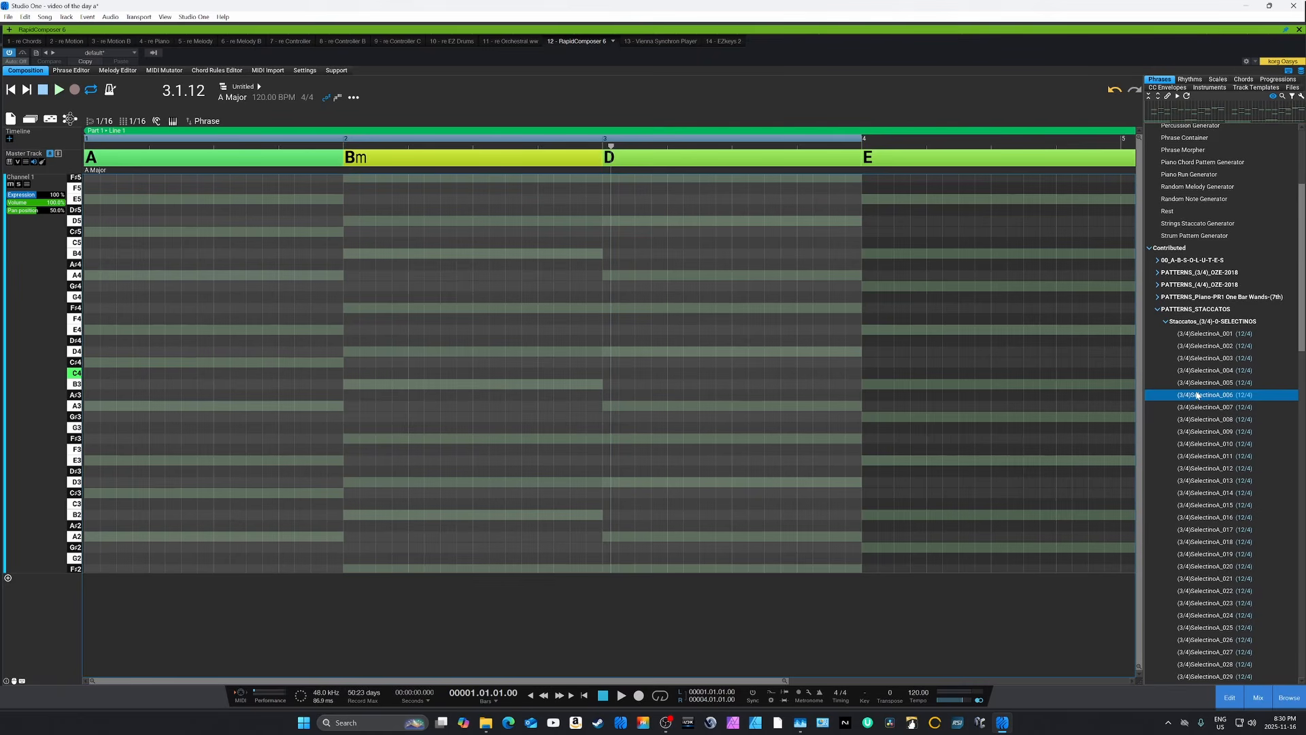
left_click_drag(1197, 395, 38, 244)
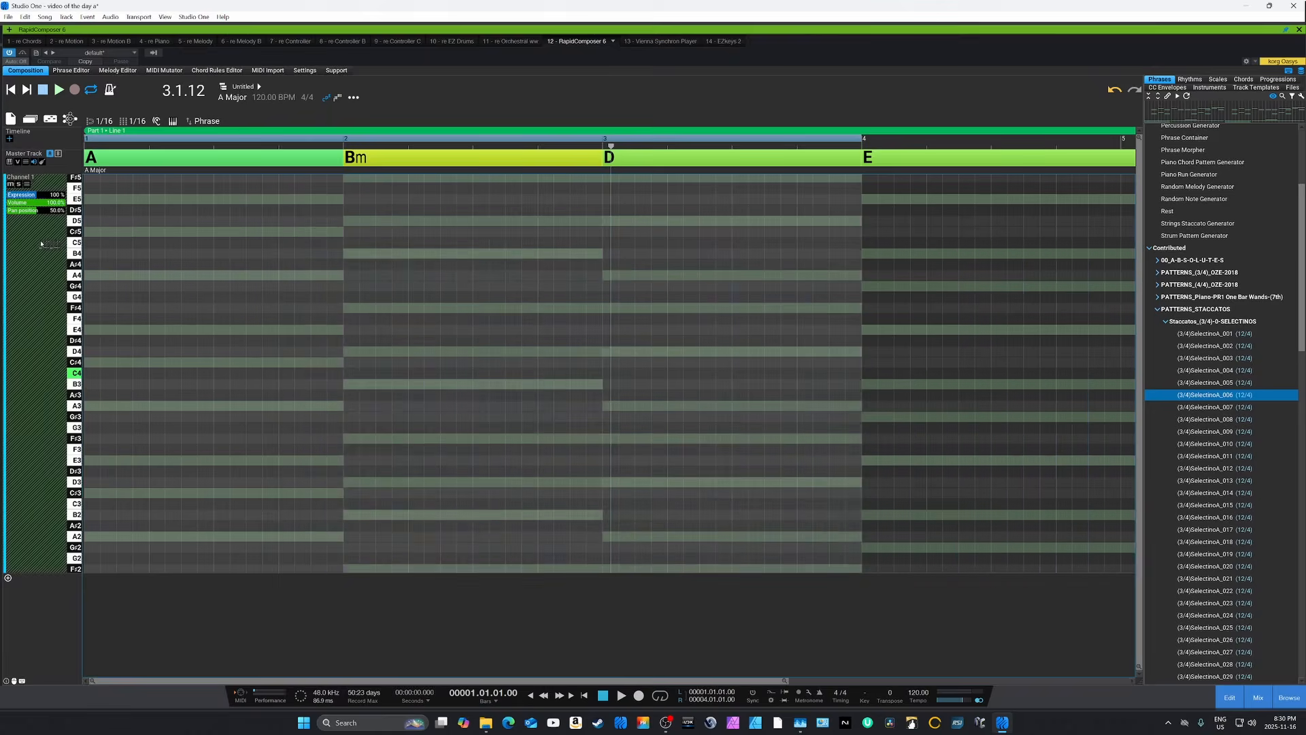
key("space")
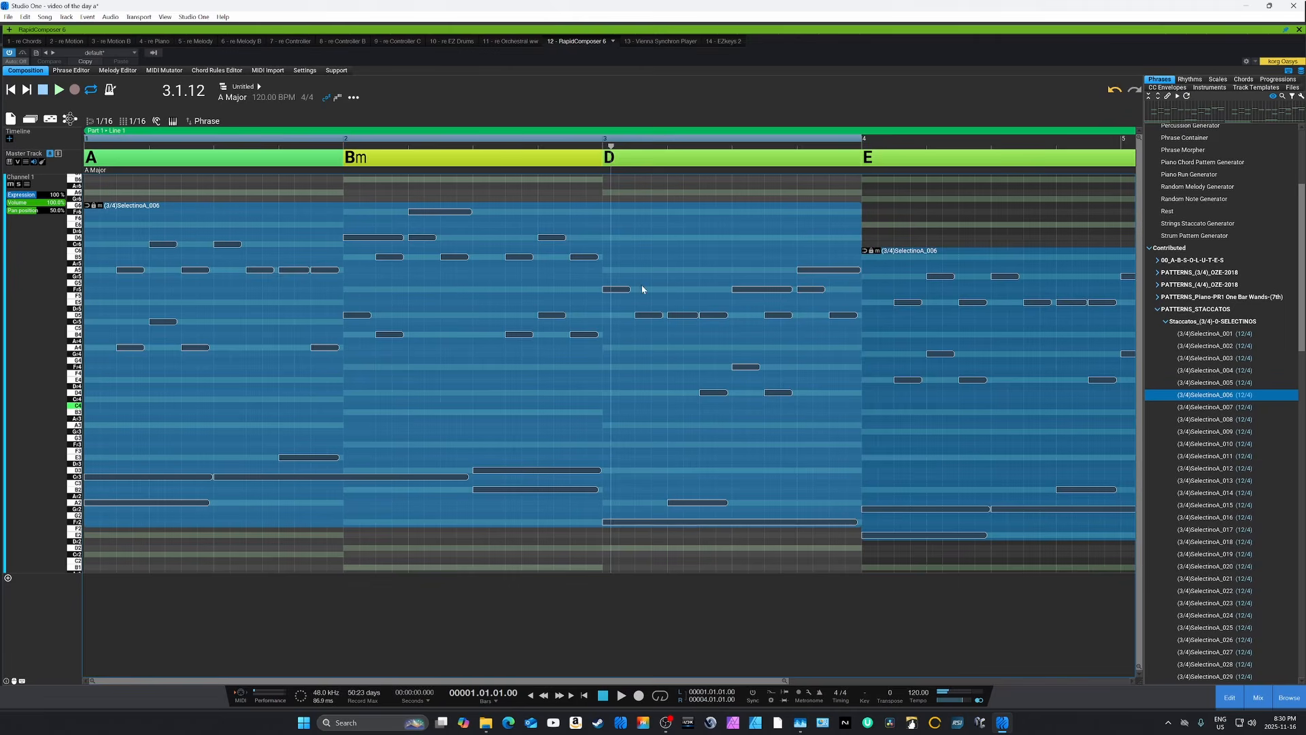
Step: Delete the (3/4)SelectinoA_006 phrase that starts at the E chord
left_click(931, 224)
left_click(900, 275)
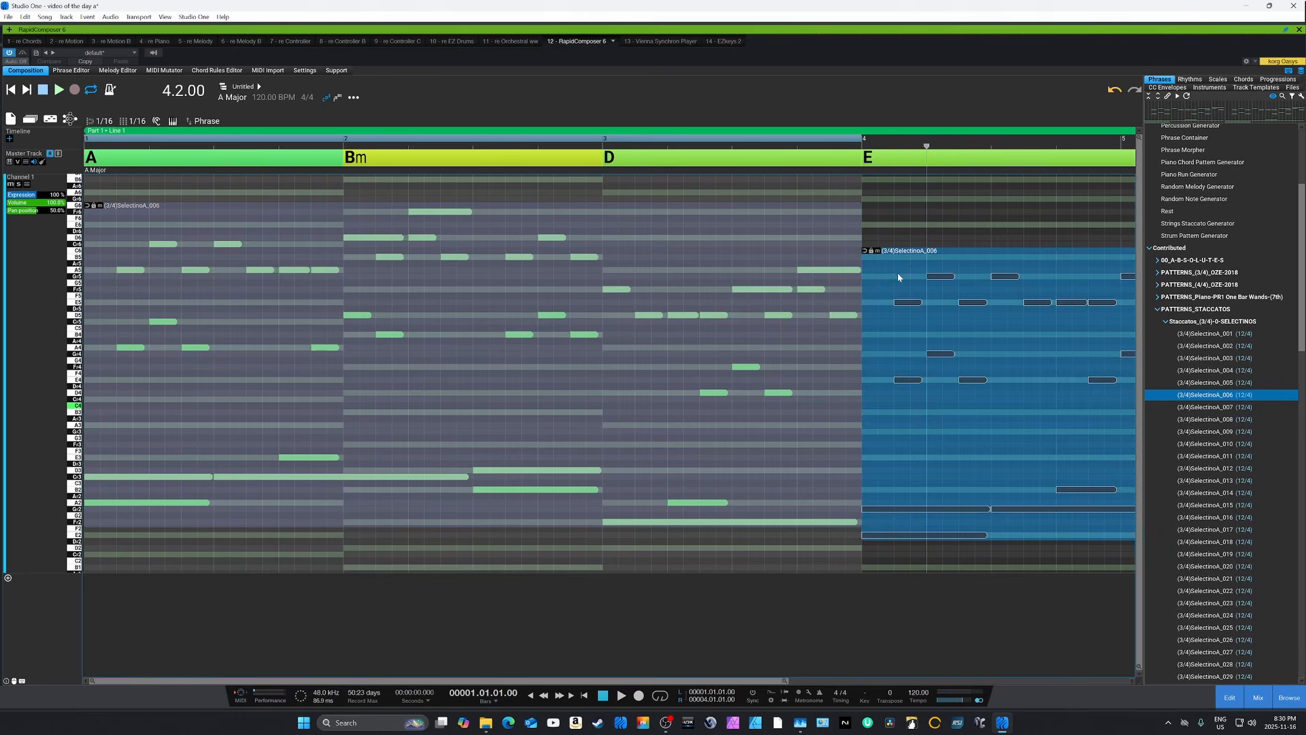
key("Delete")
Step: Shorten the remaining (3/4)SelectinoA_006 phrase to two bars, ending where the D chord begins, and play it back
left_click(781, 253)
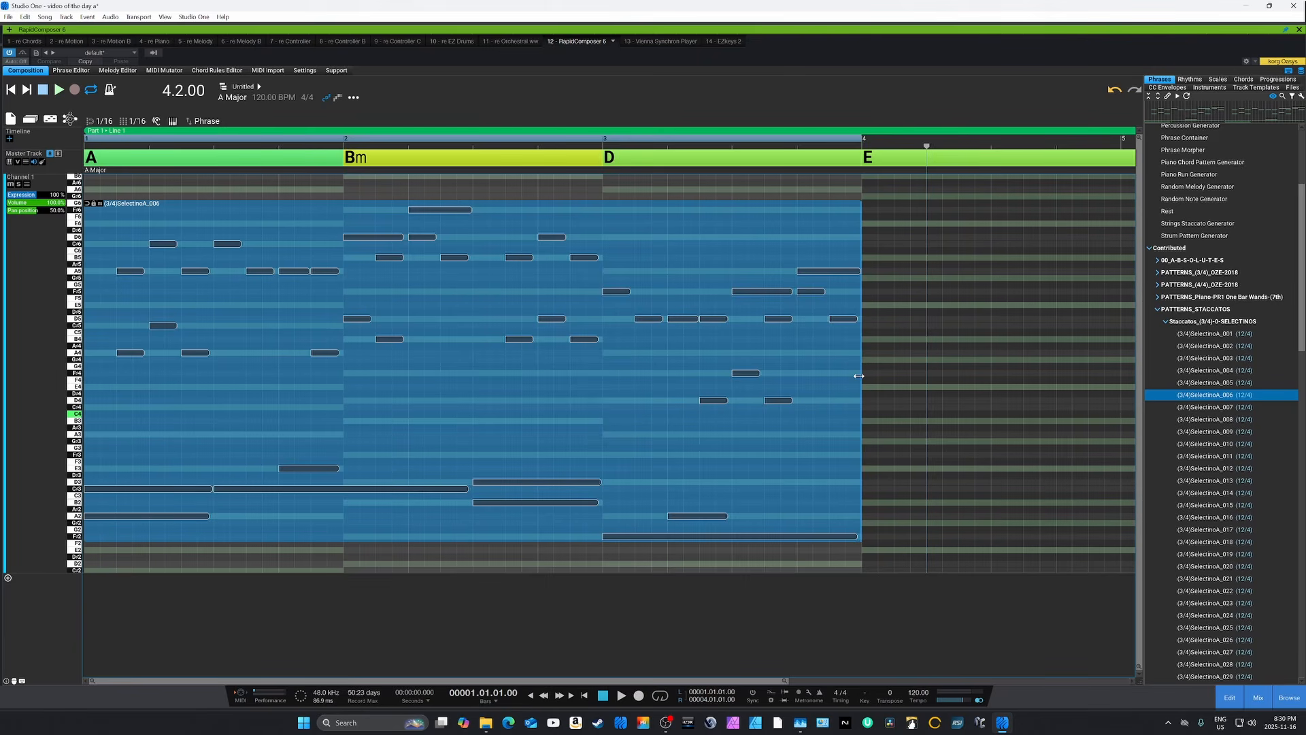
mouse_move(859, 375)
left_mouse_down()
mouse_move(595, 356)
mouse_move(854, 357)
left_mouse_up()
left_click_drag(857, 361, 603, 337)
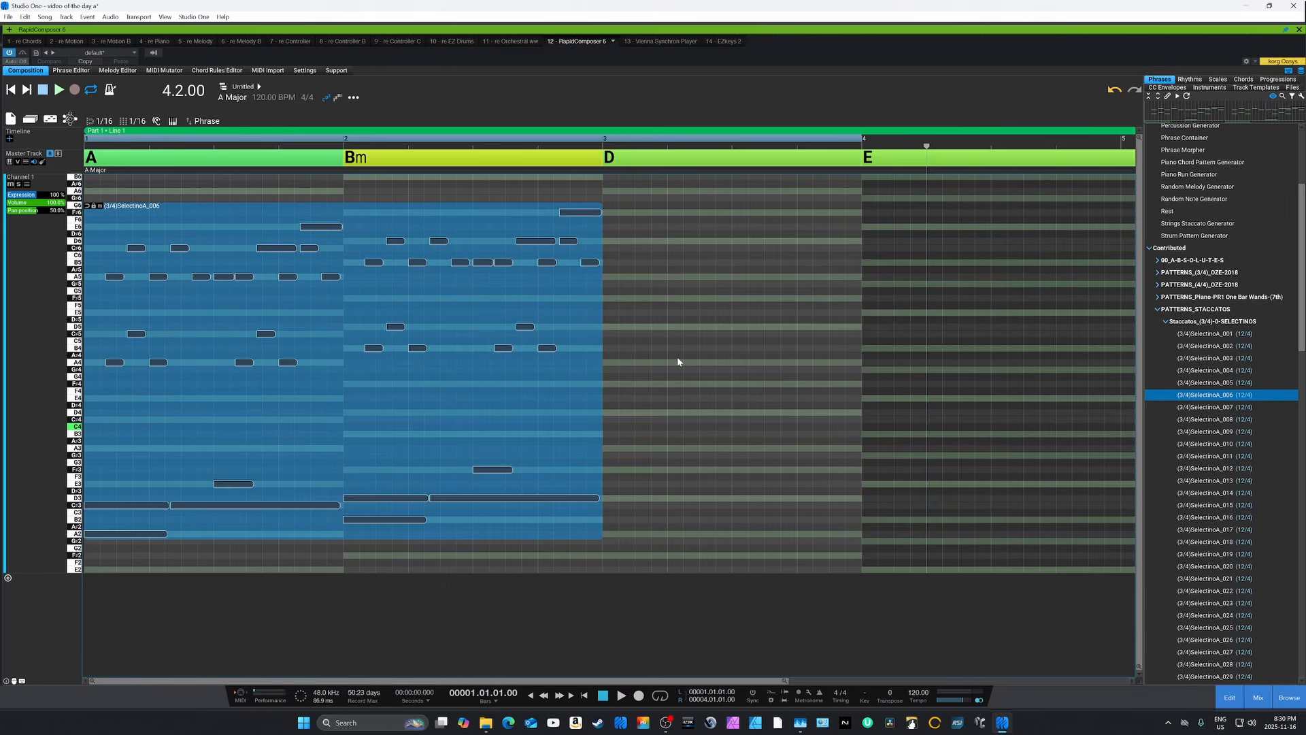
key("space")
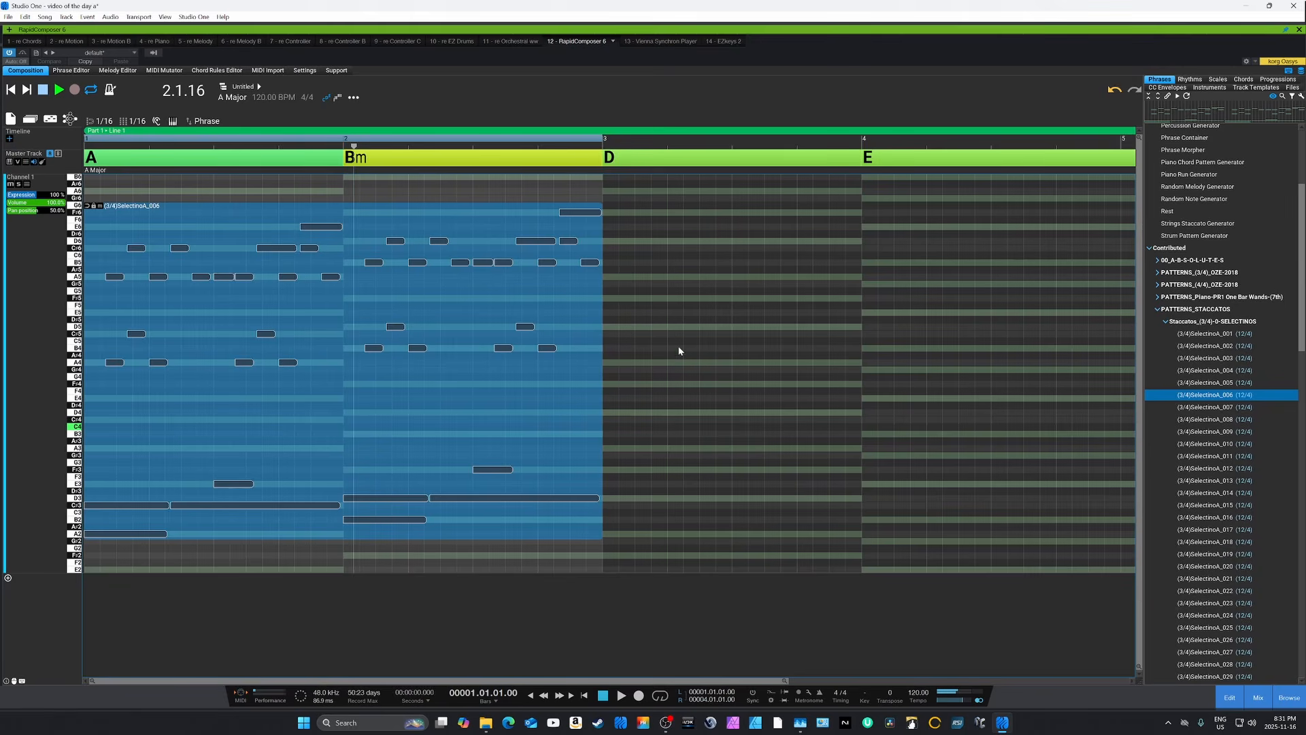
key("space")
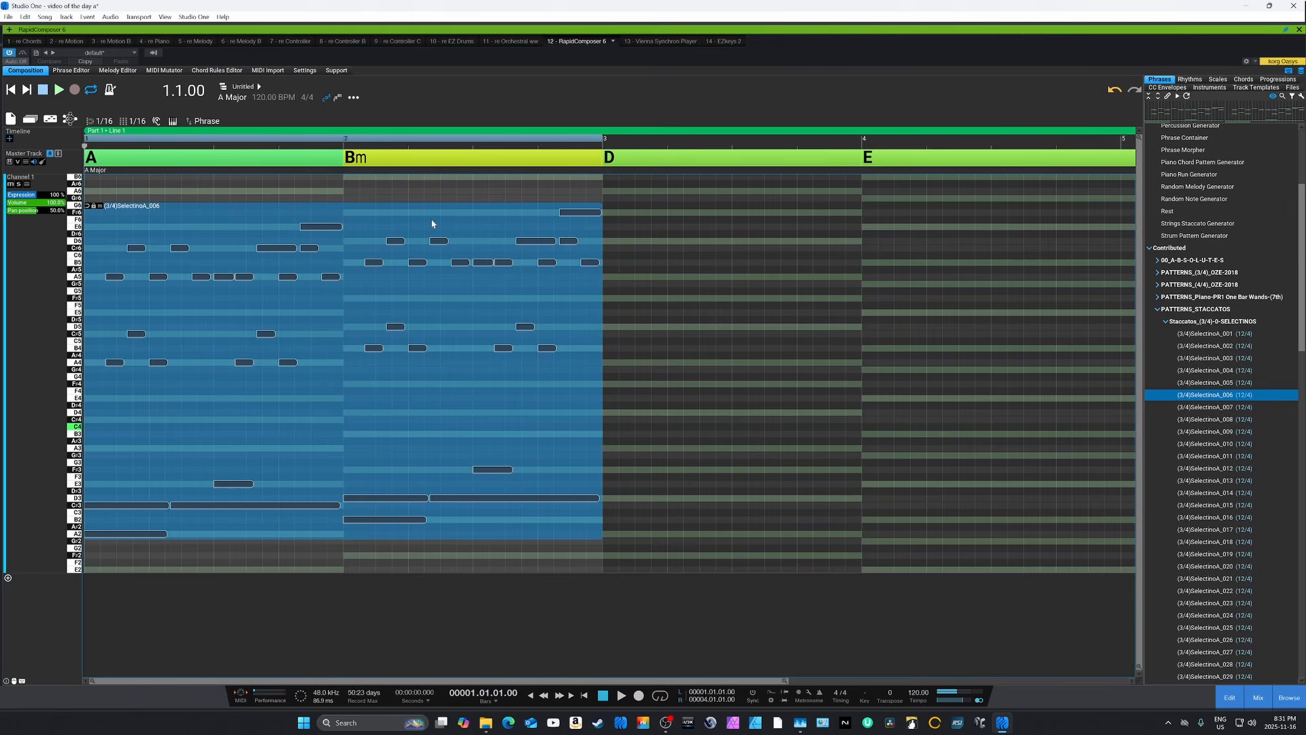
Step: Change the master scale from major to A Minor, adapting the chords, and play the staccato phrase
left_click(94, 176)
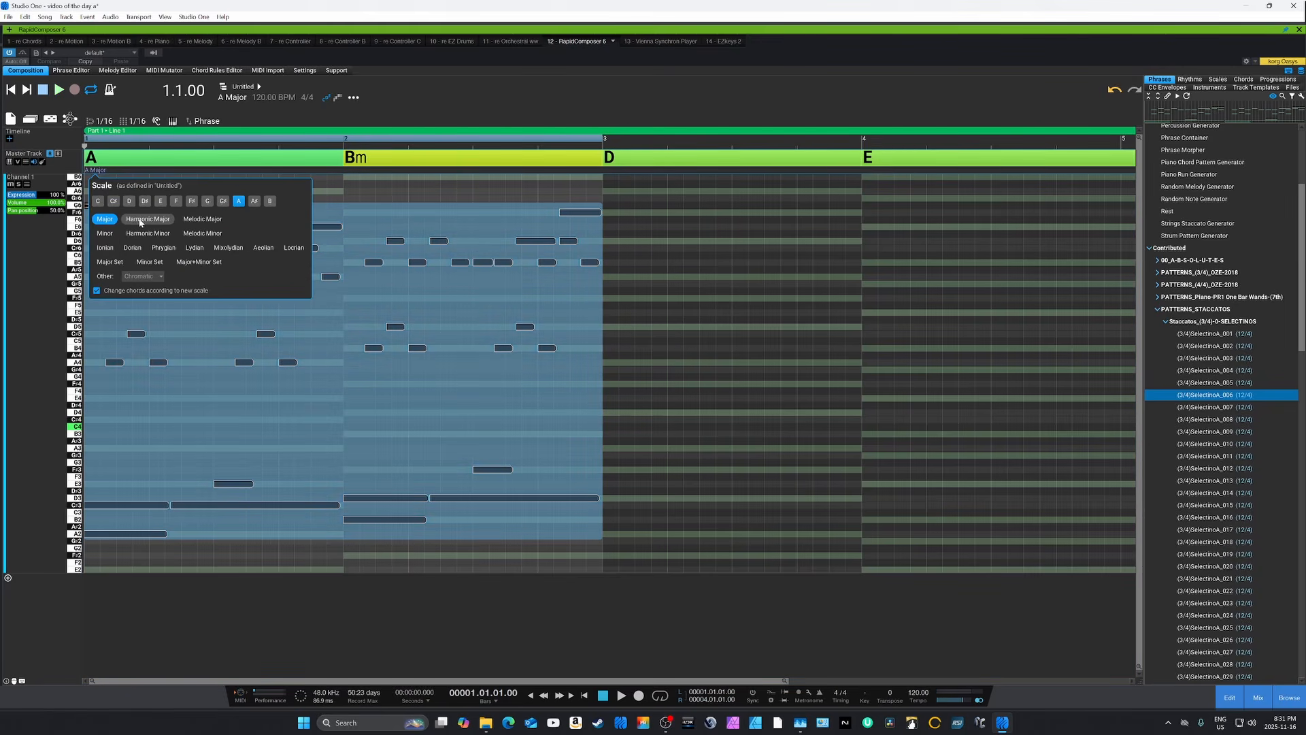
left_click(105, 233)
left_click(521, 96)
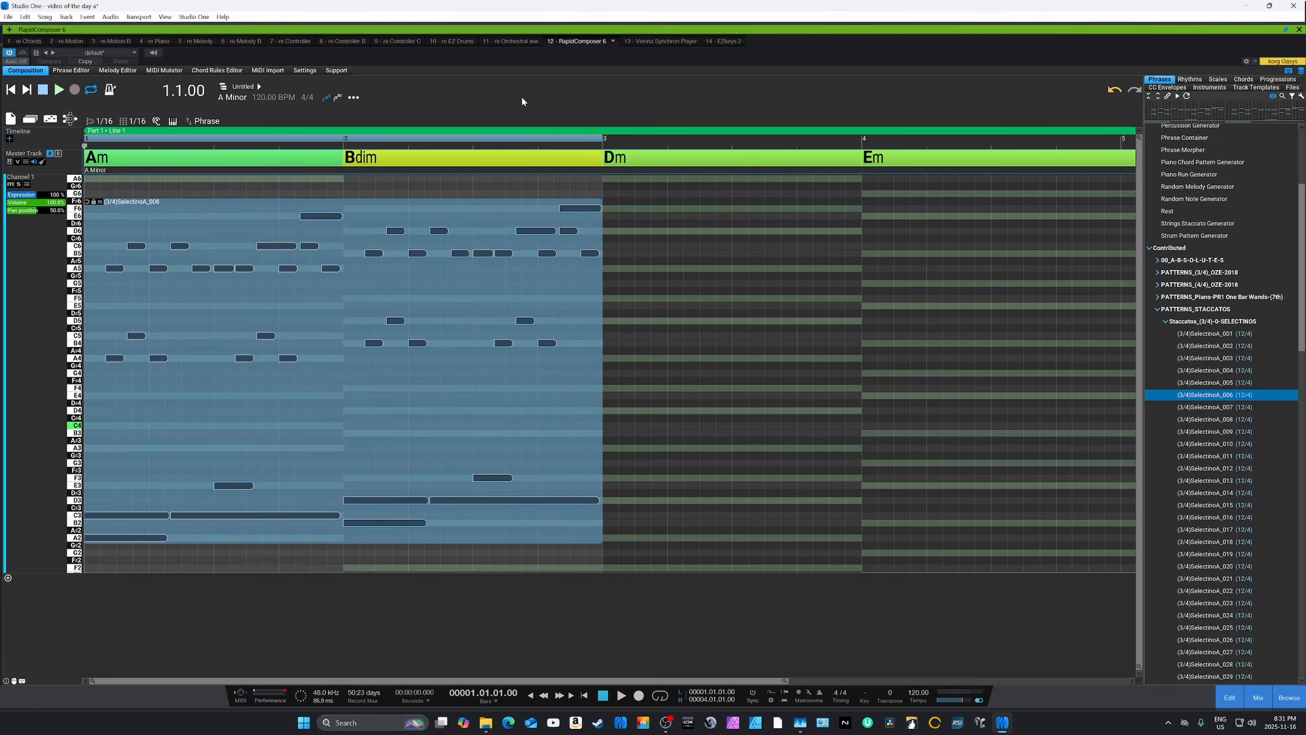
key("space")
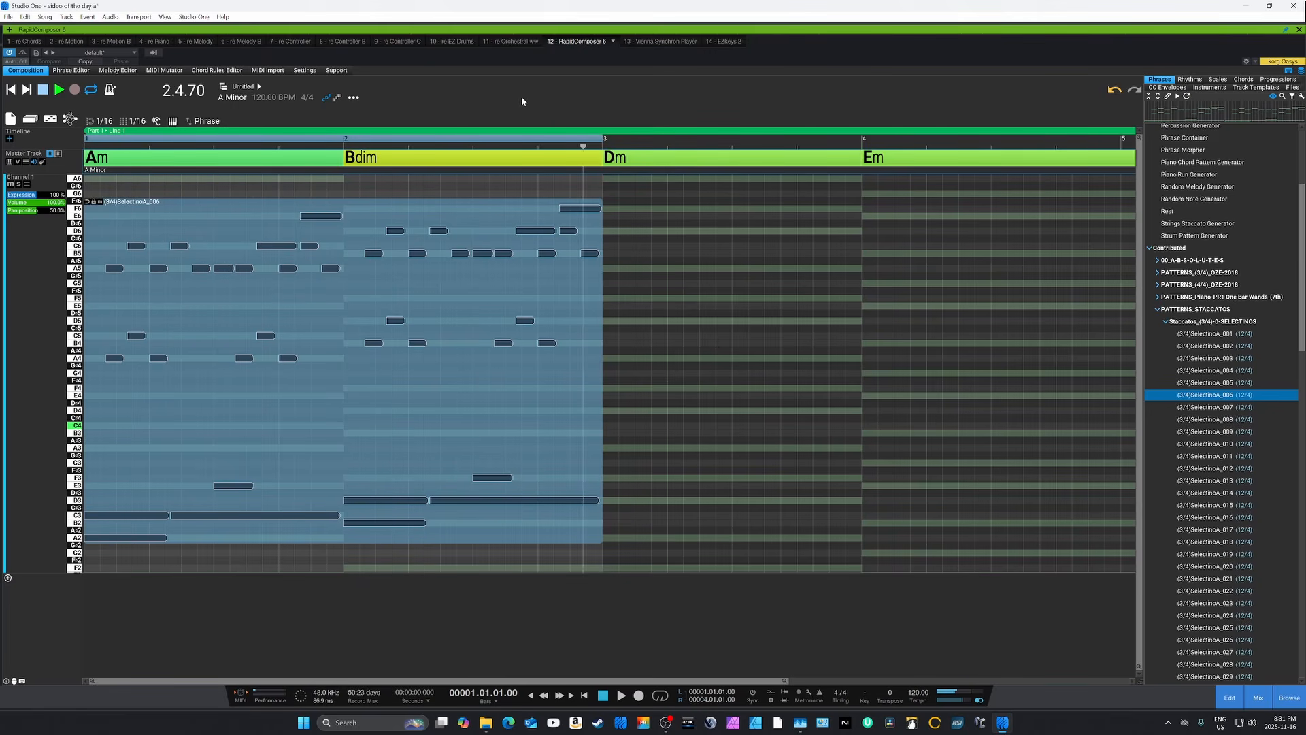
Step: Lower the (3/4)SelectinoA_006 phrase so that its lowest note sits on E2, and play it back
key("space")
left_click_drag(240, 285, 248, 306)
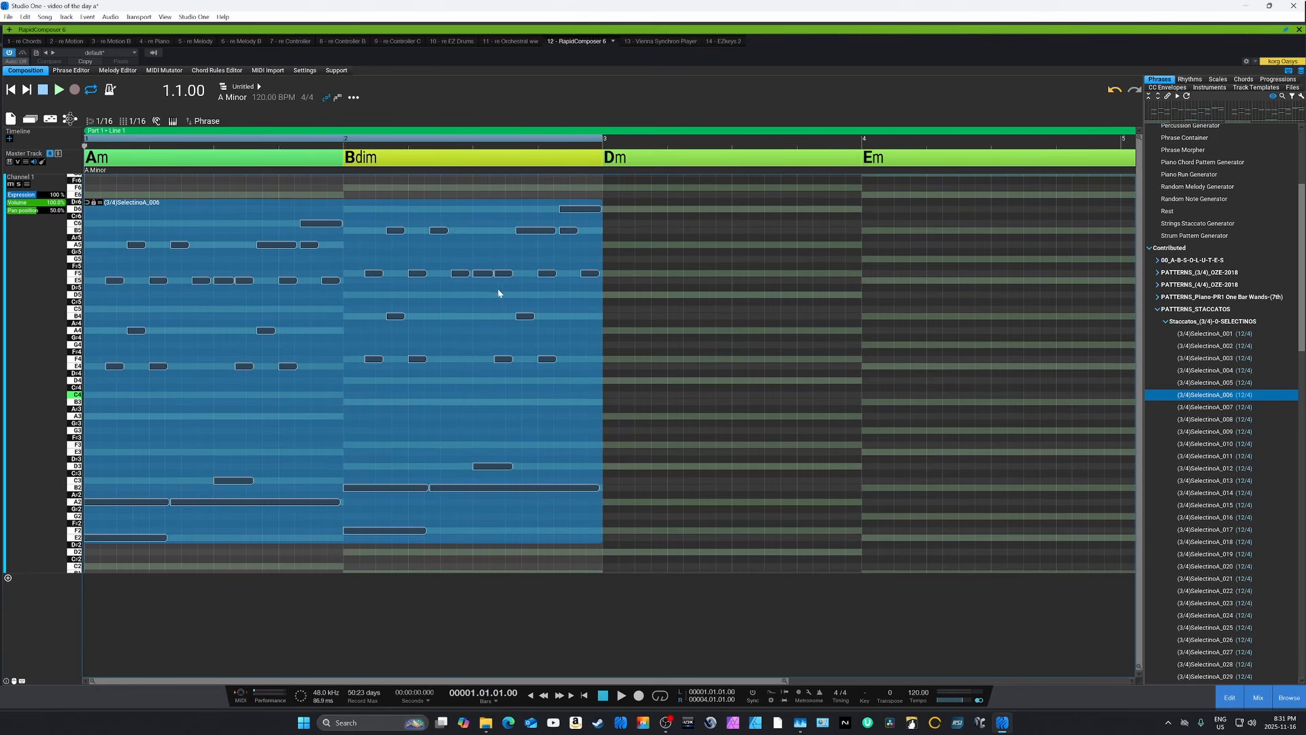
key("space")
Step: Preview the contributed staccato patterns (3/4)SelectinoA_008, 012 and 016
left_click(1194, 420)
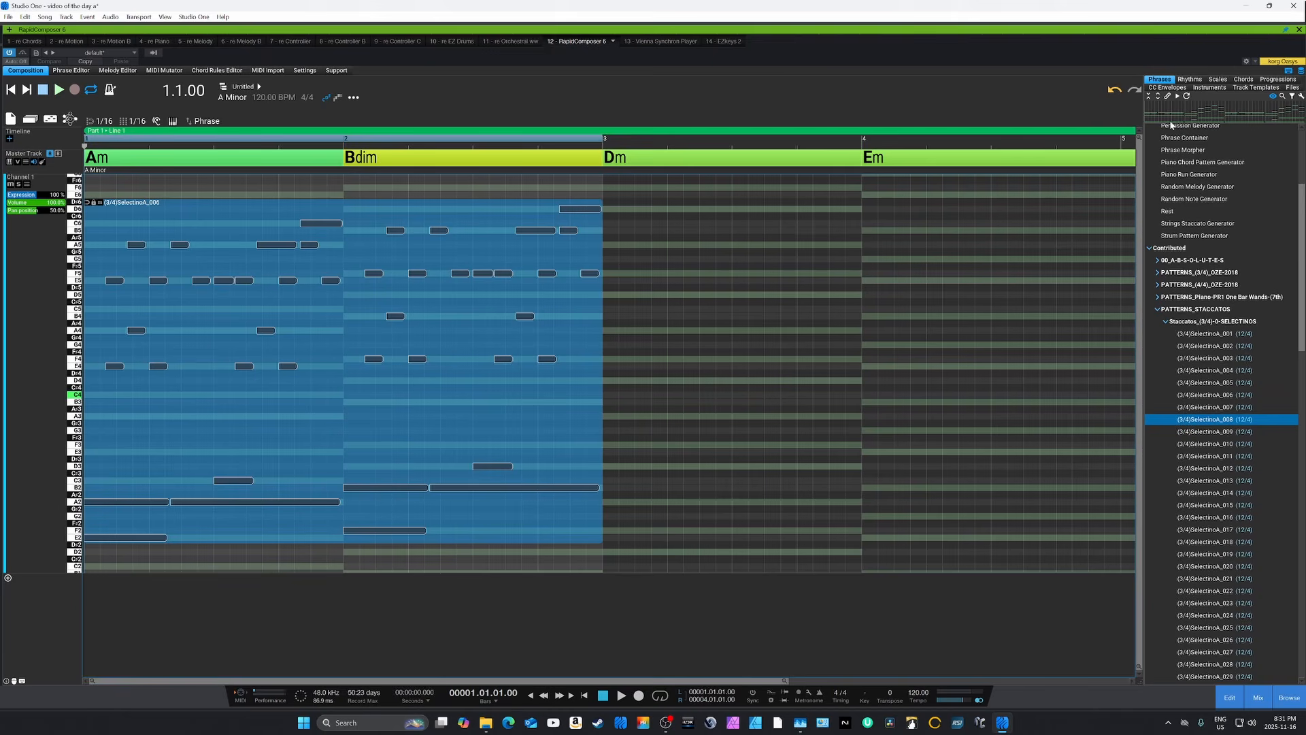
left_click(1214, 470)
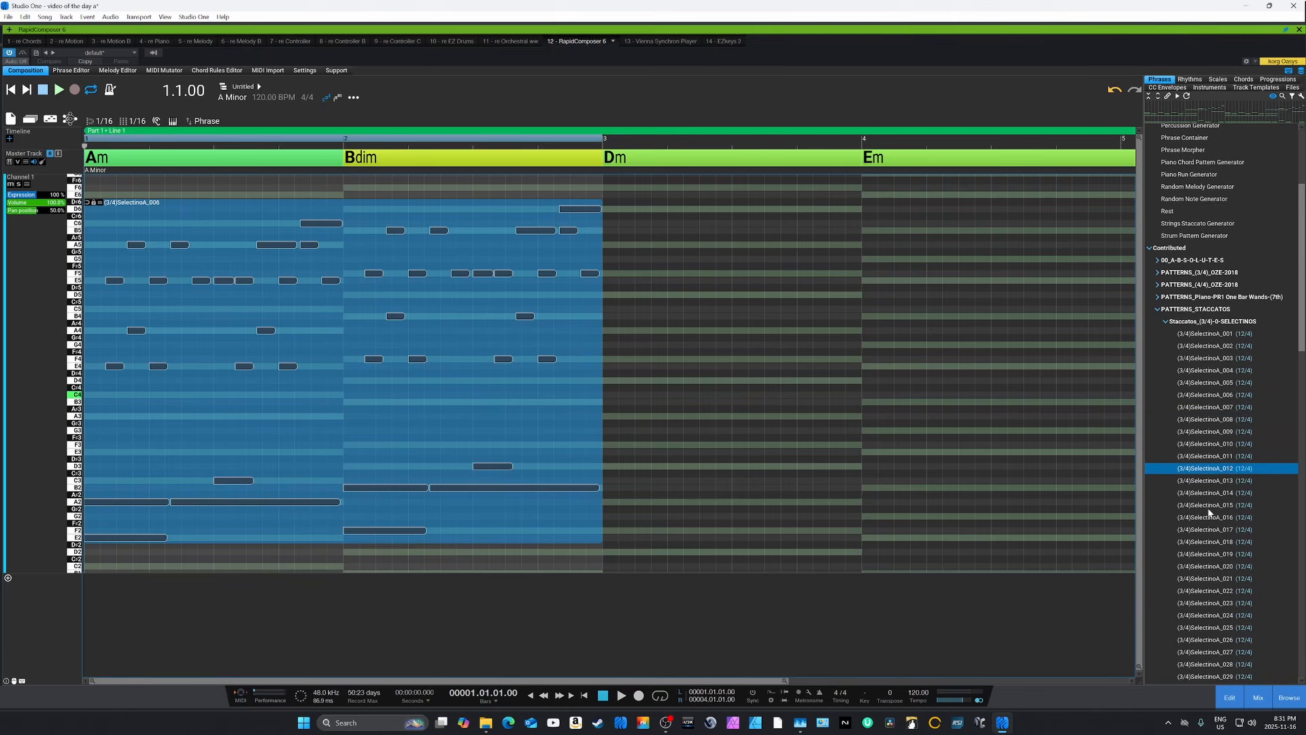
left_click(1211, 517)
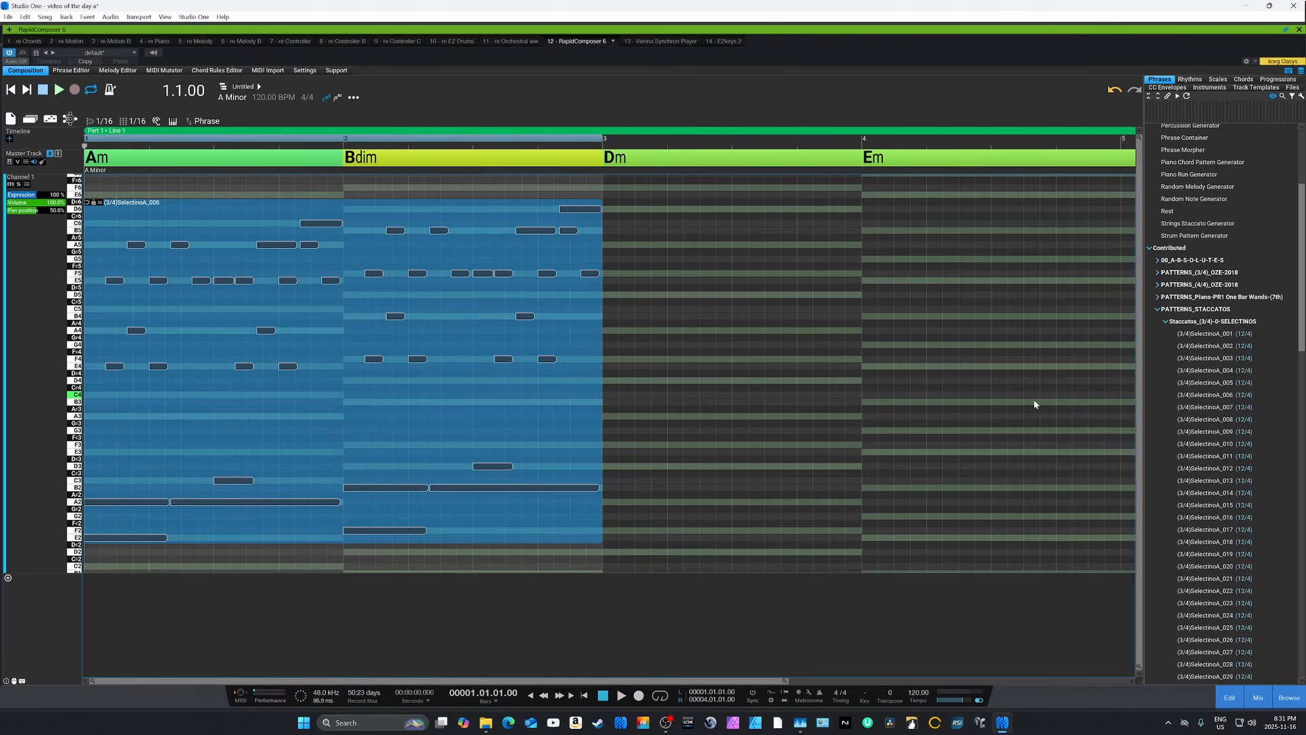
Step: Delete the staccato phrase from Channel 1, collapse the contributed patterns and select the Phrase Morpher generator
left_click(1150, 249)
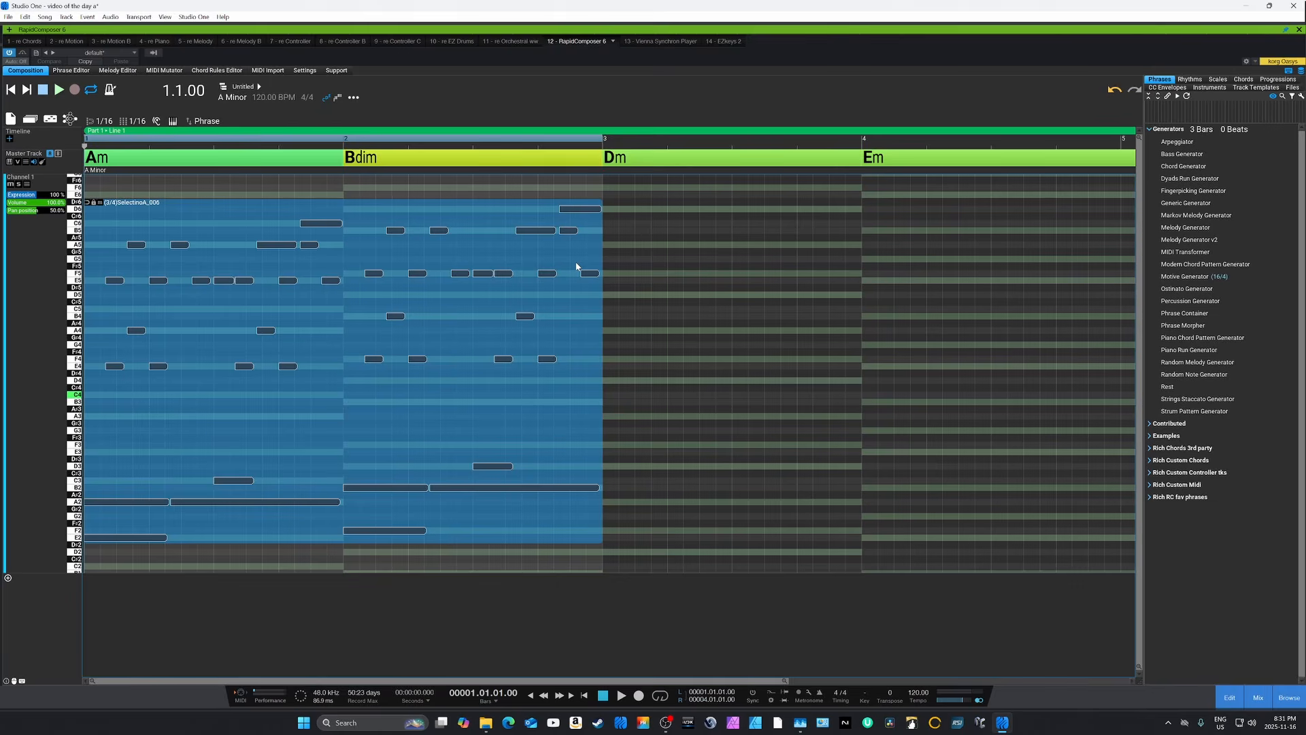
key("Delete")
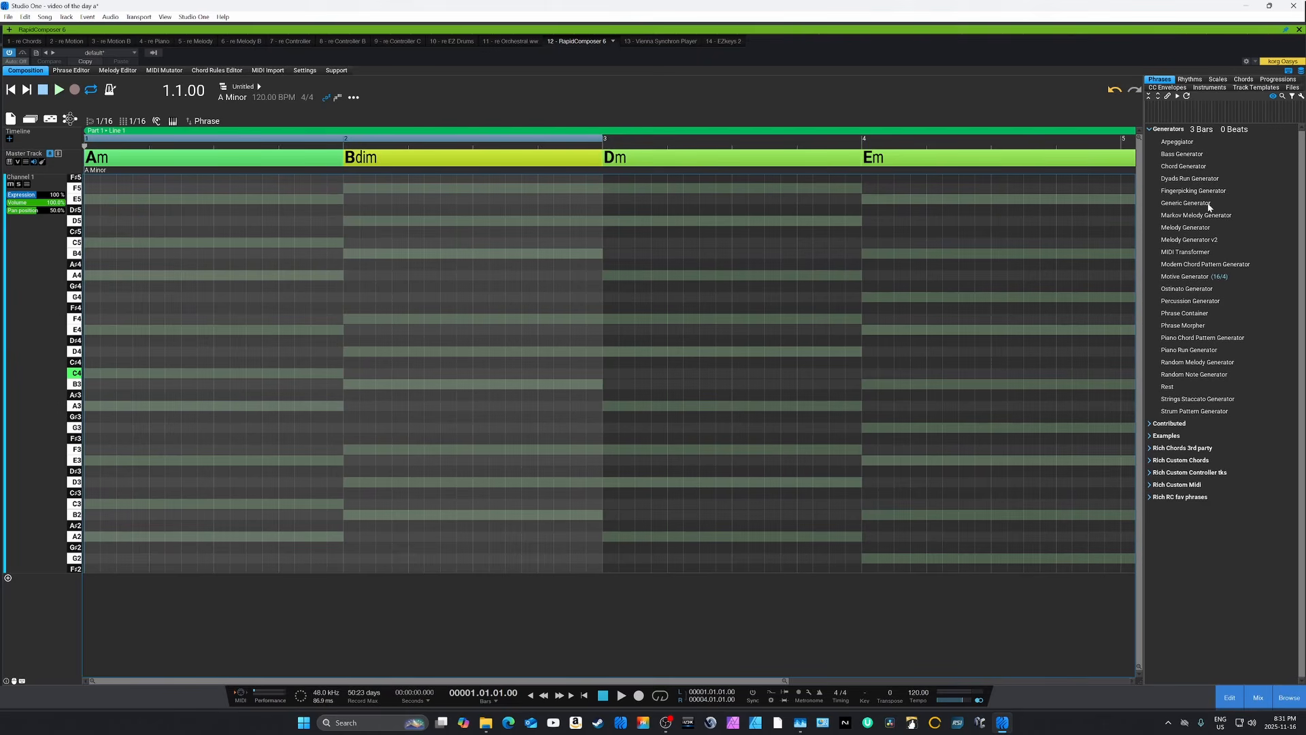
left_click(1184, 326)
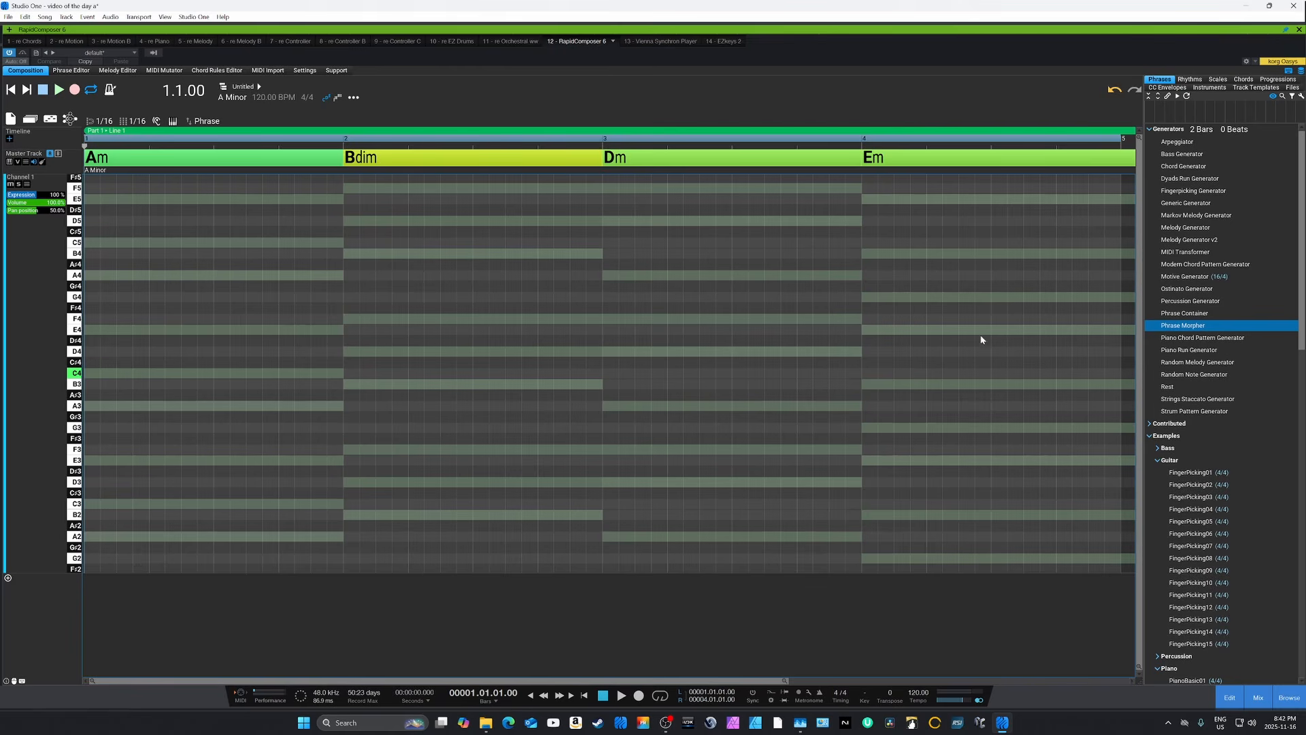
Step: Preview several guitar FingerPicking example phrases and place FingerPicking15 in Channel 1 under the Am chord
left_click(1191, 486)
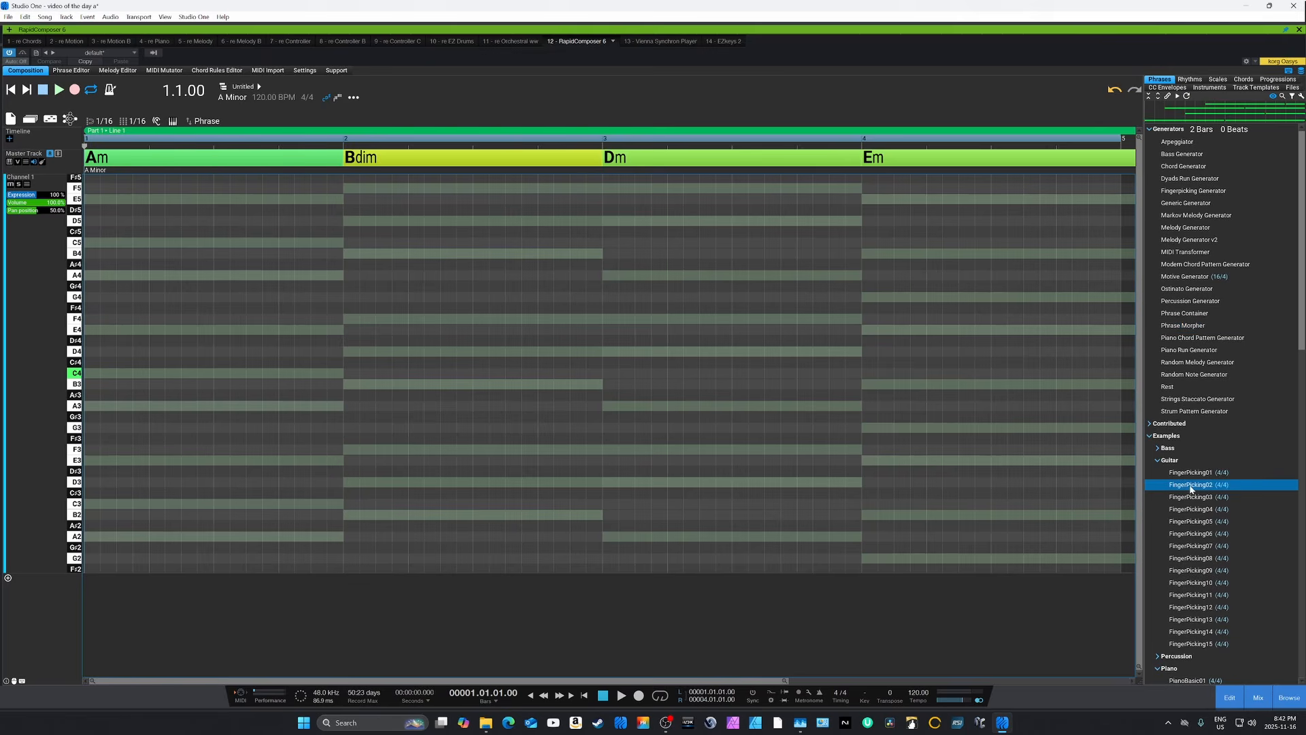
left_click(1191, 548)
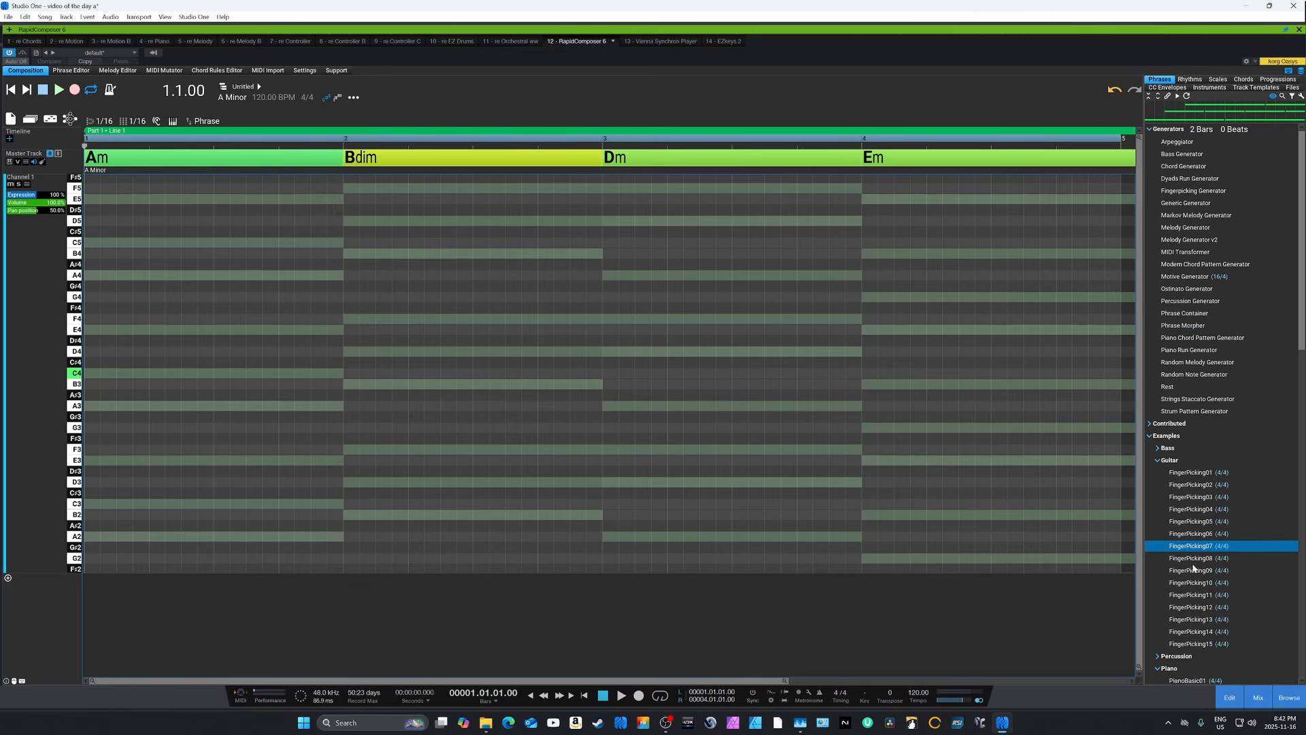
left_click(1190, 571)
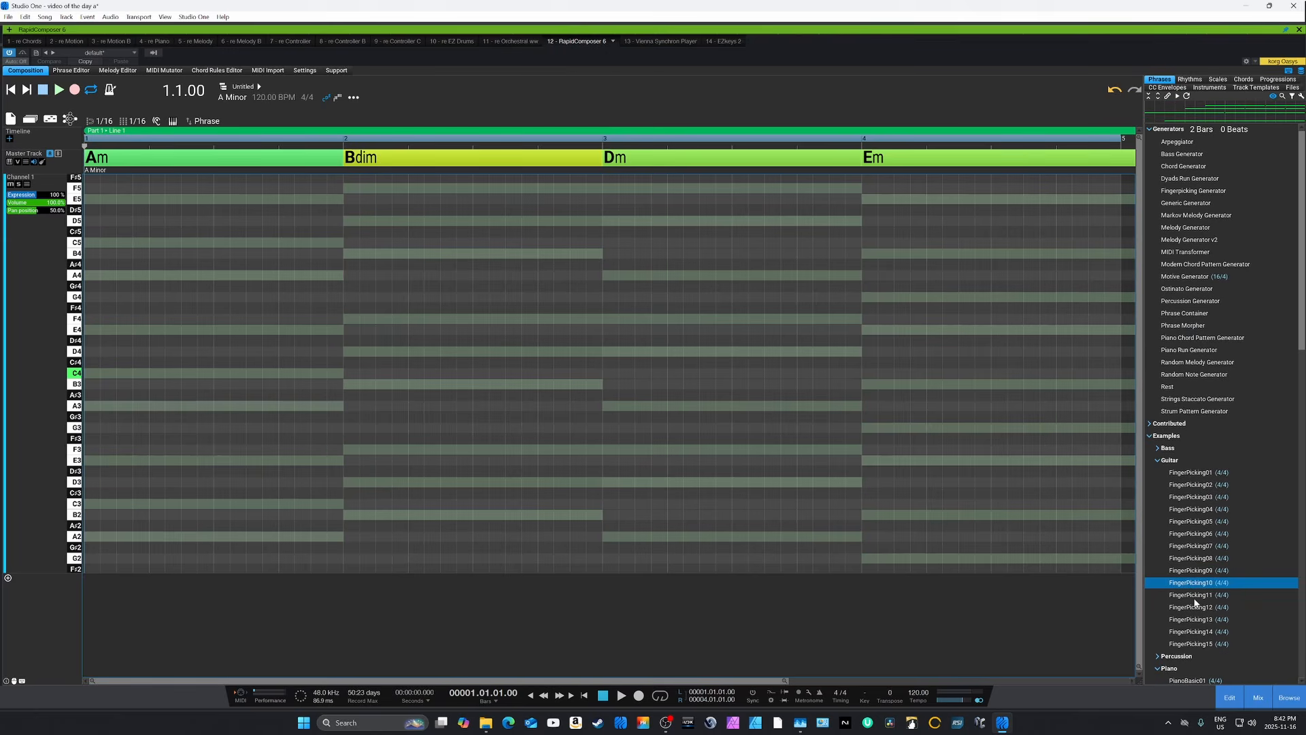
left_click(1192, 598)
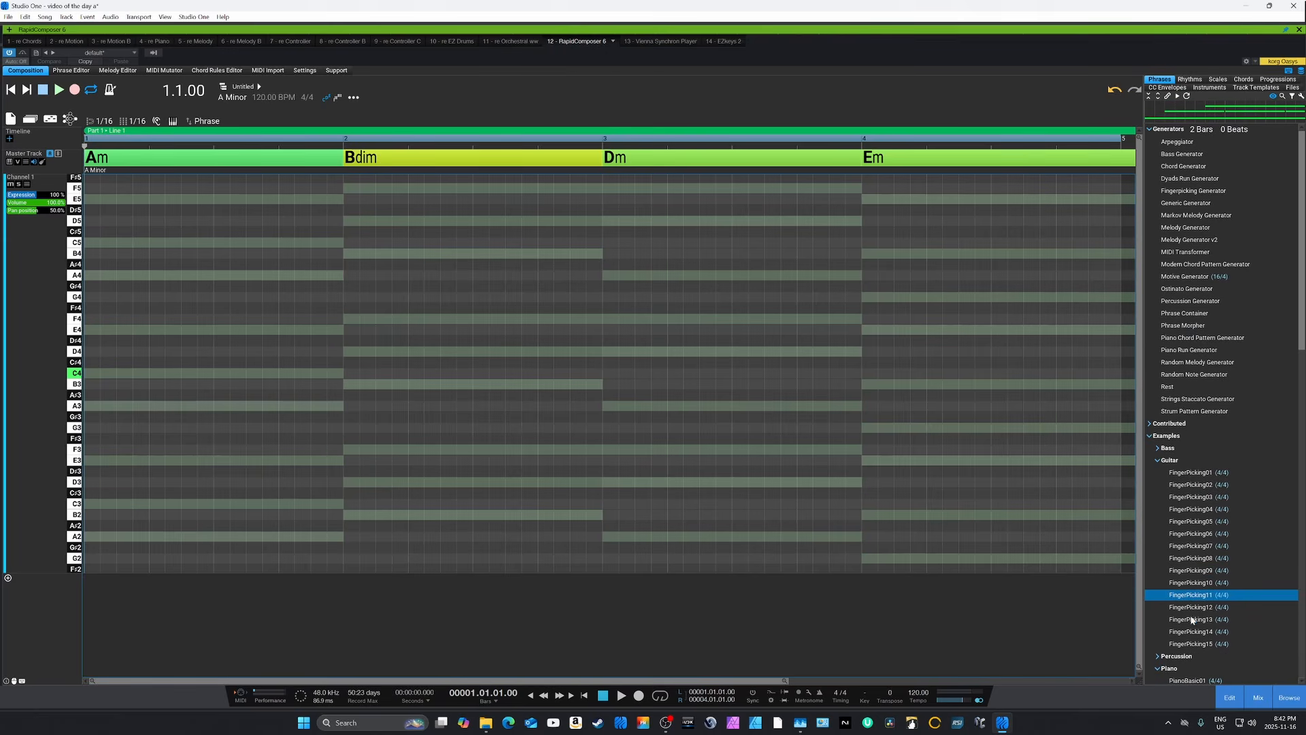
left_click(1190, 620)
left_click(1191, 632)
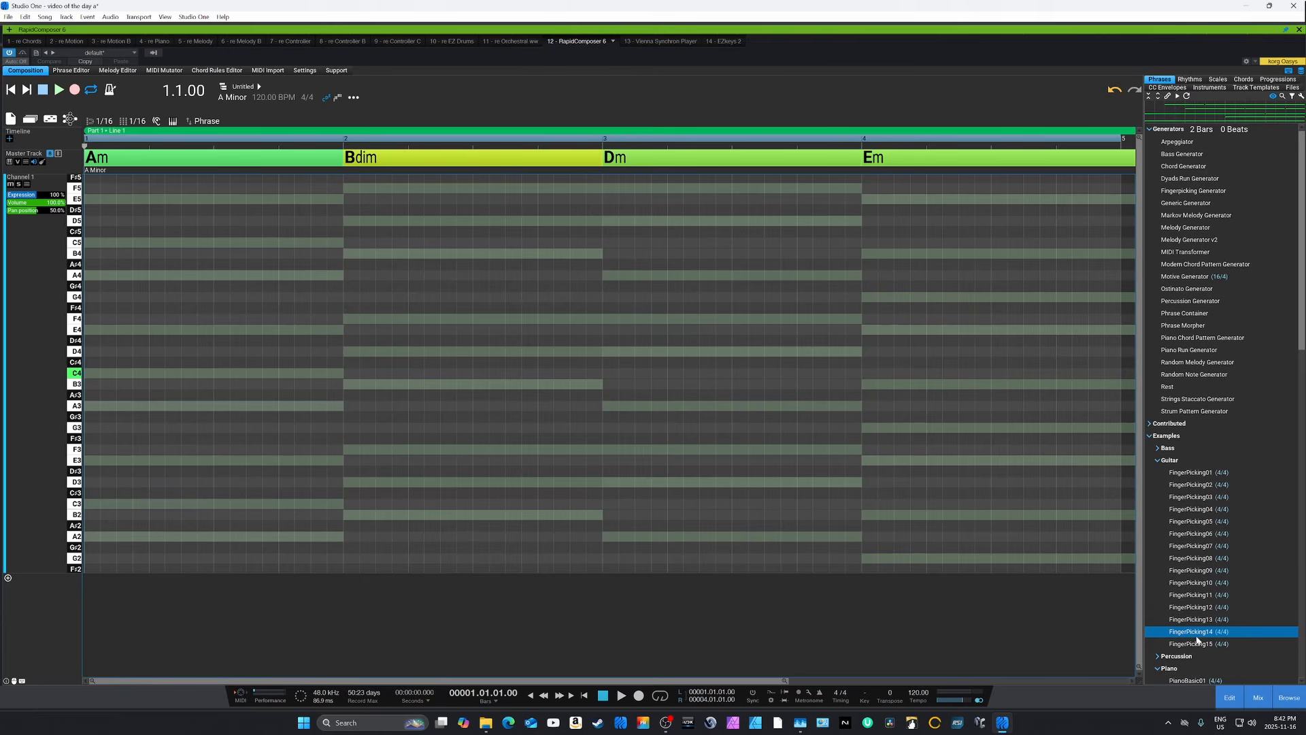
left_click(1191, 645)
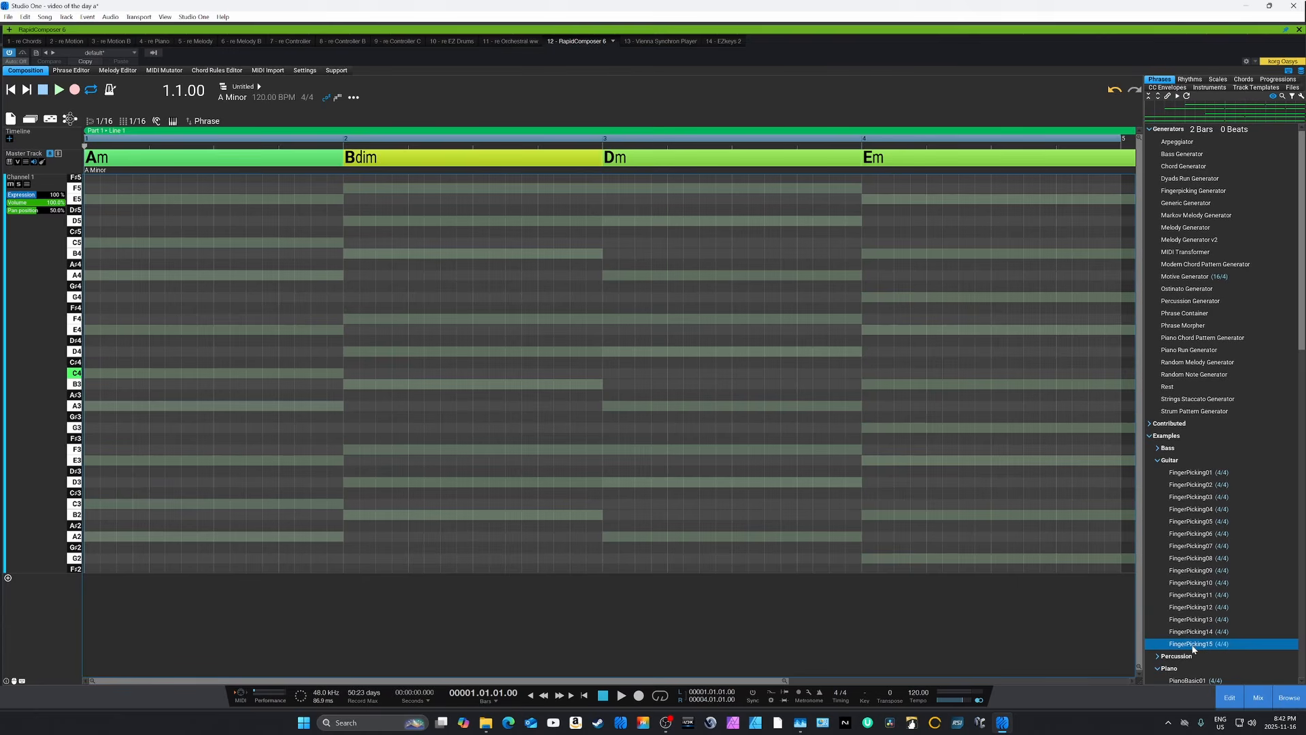
left_click_drag(1191, 647, 89, 279)
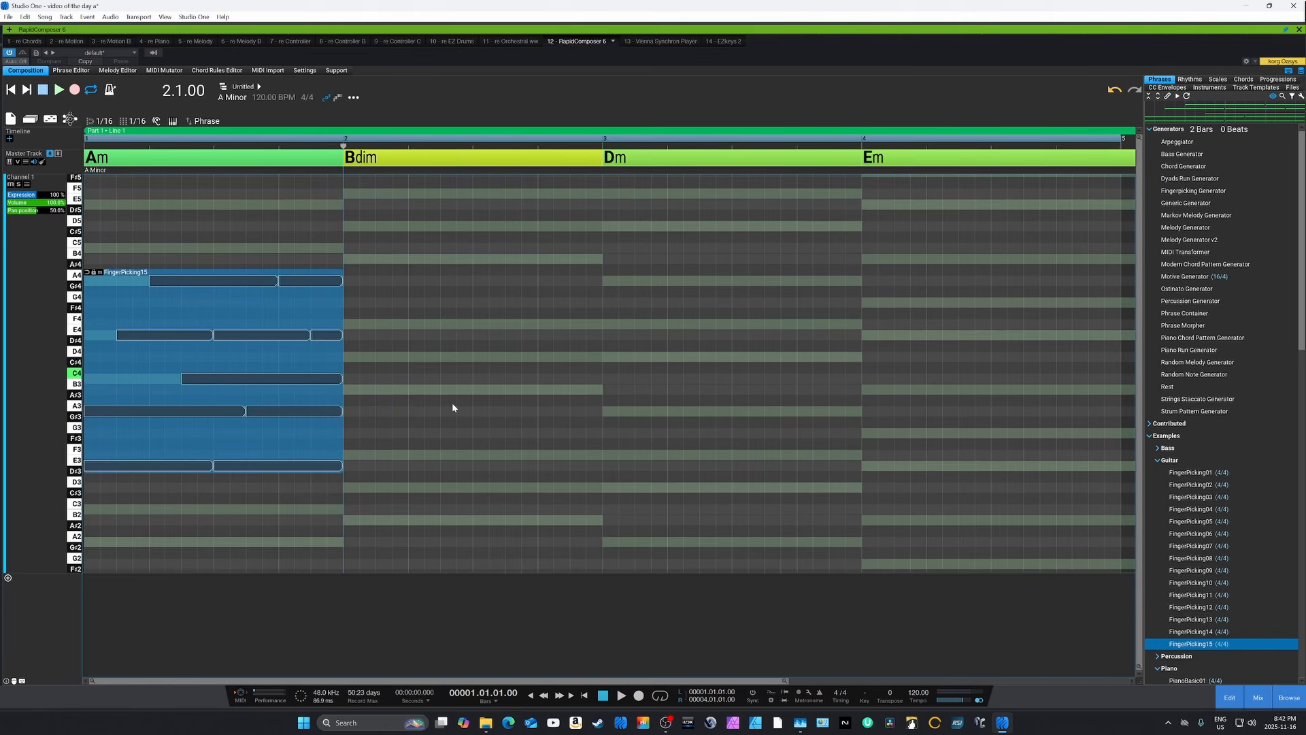
Step: Edit the FingerPicking15 phrase by splitting one note each on A4, E4, E3 and A3, and leave note editing
double_click(227, 312)
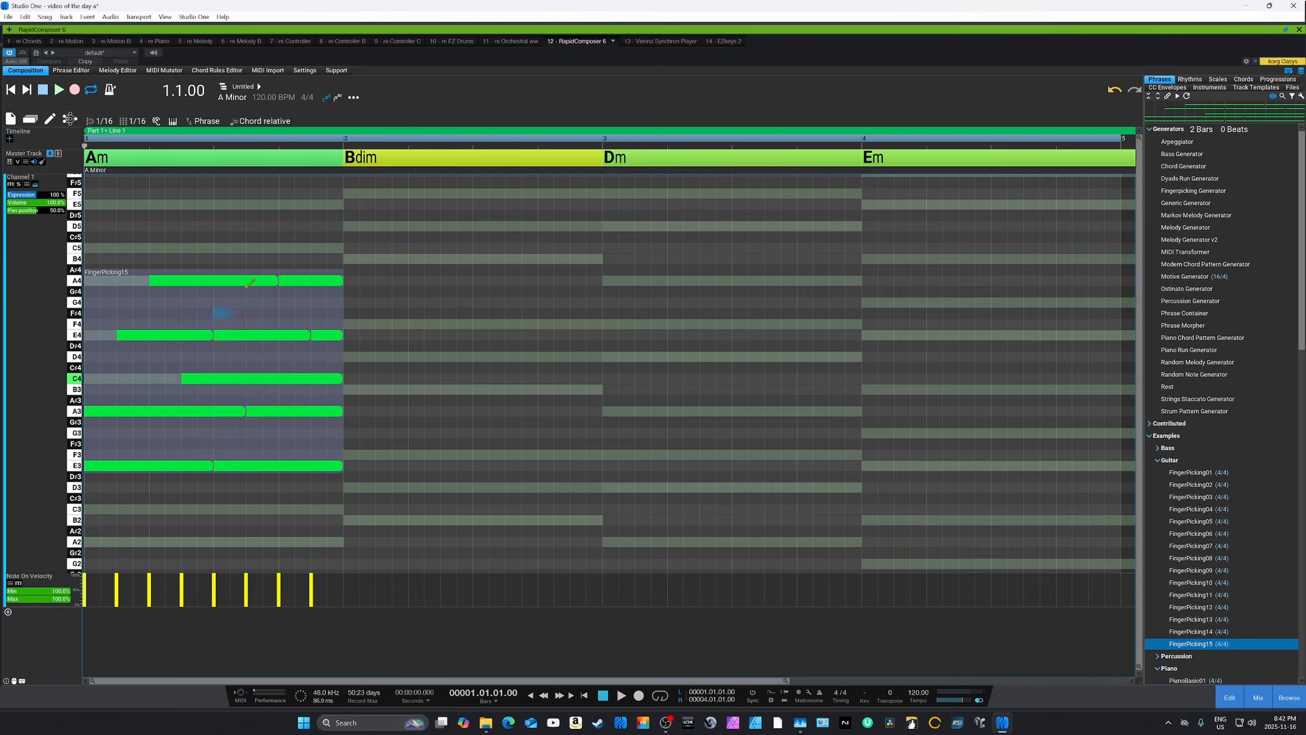
left_click(181, 280)
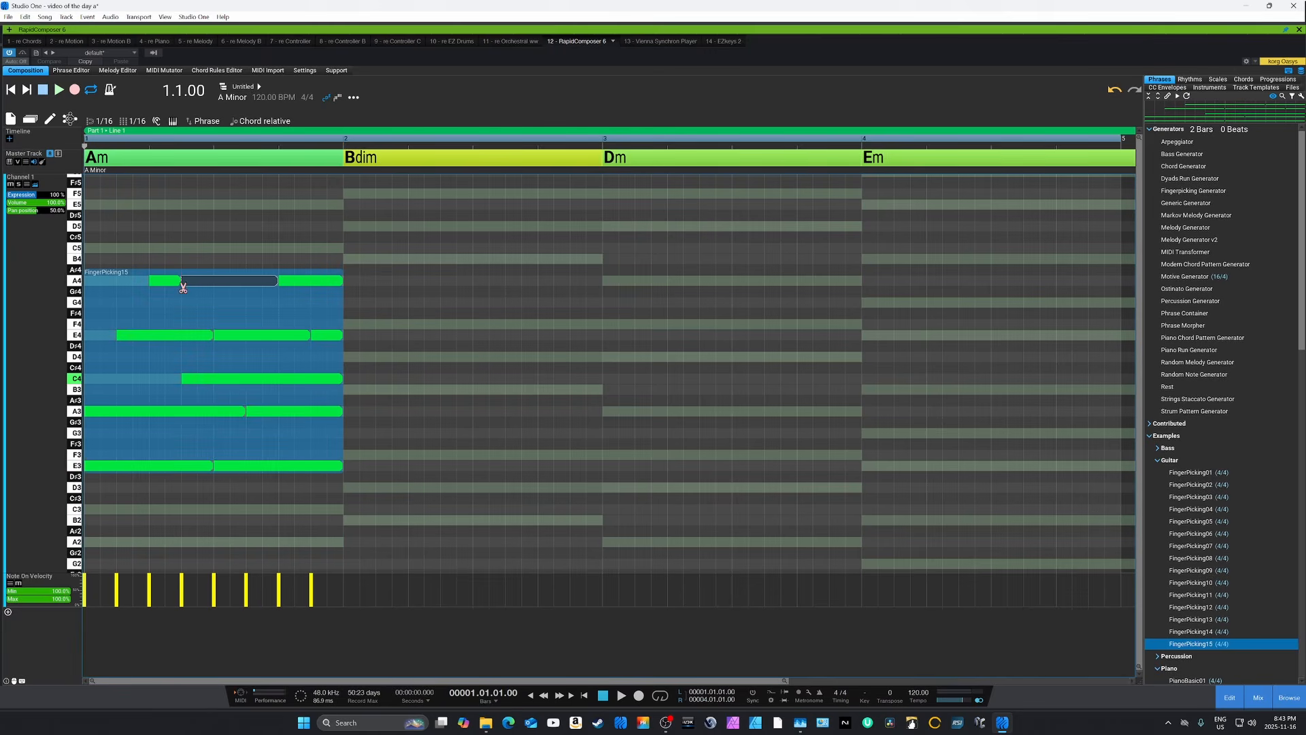
left_click(246, 336)
left_click(278, 466)
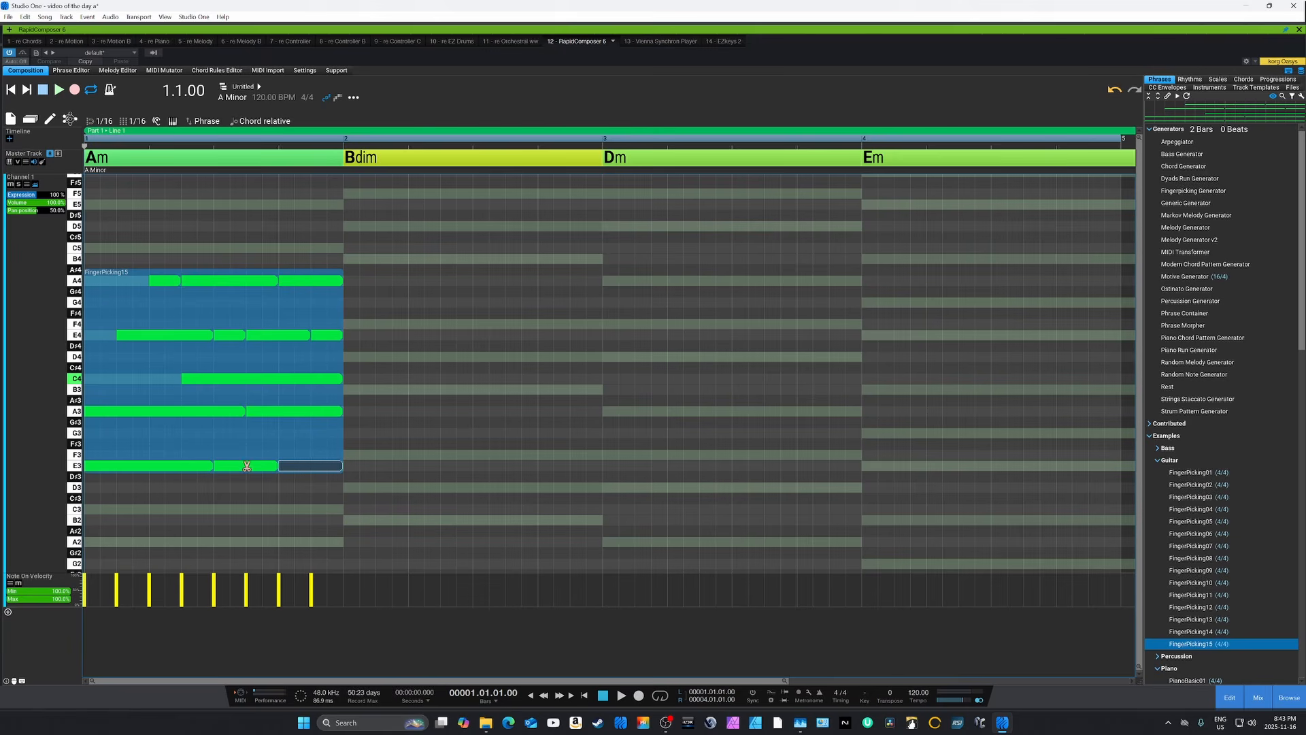
left_click(150, 411)
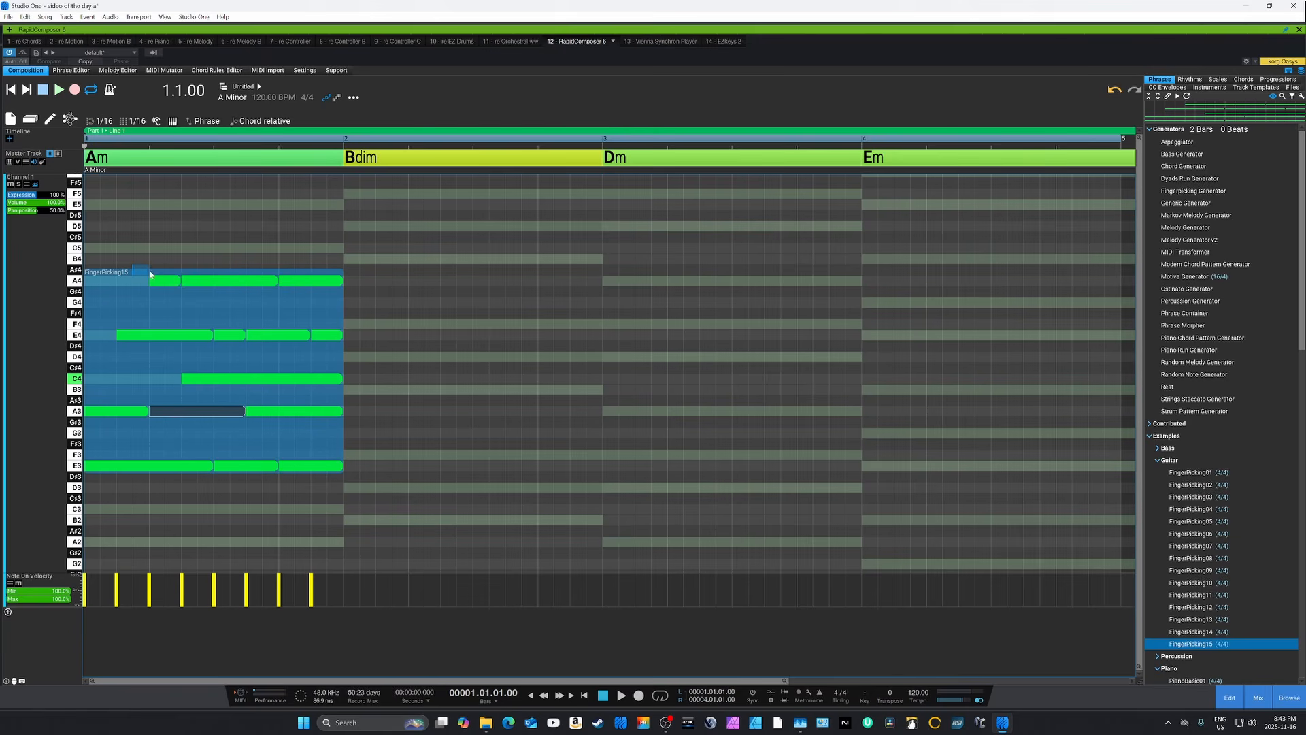
left_click(178, 254)
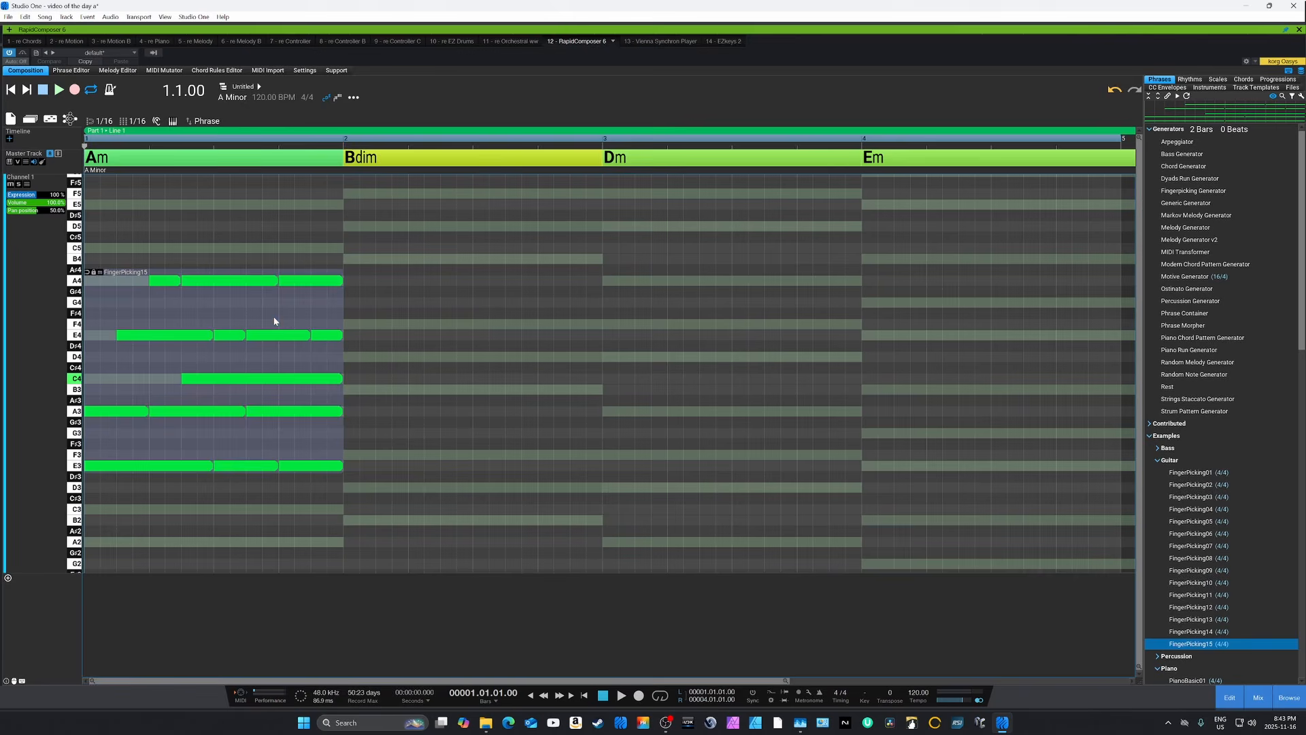
left_click(304, 314)
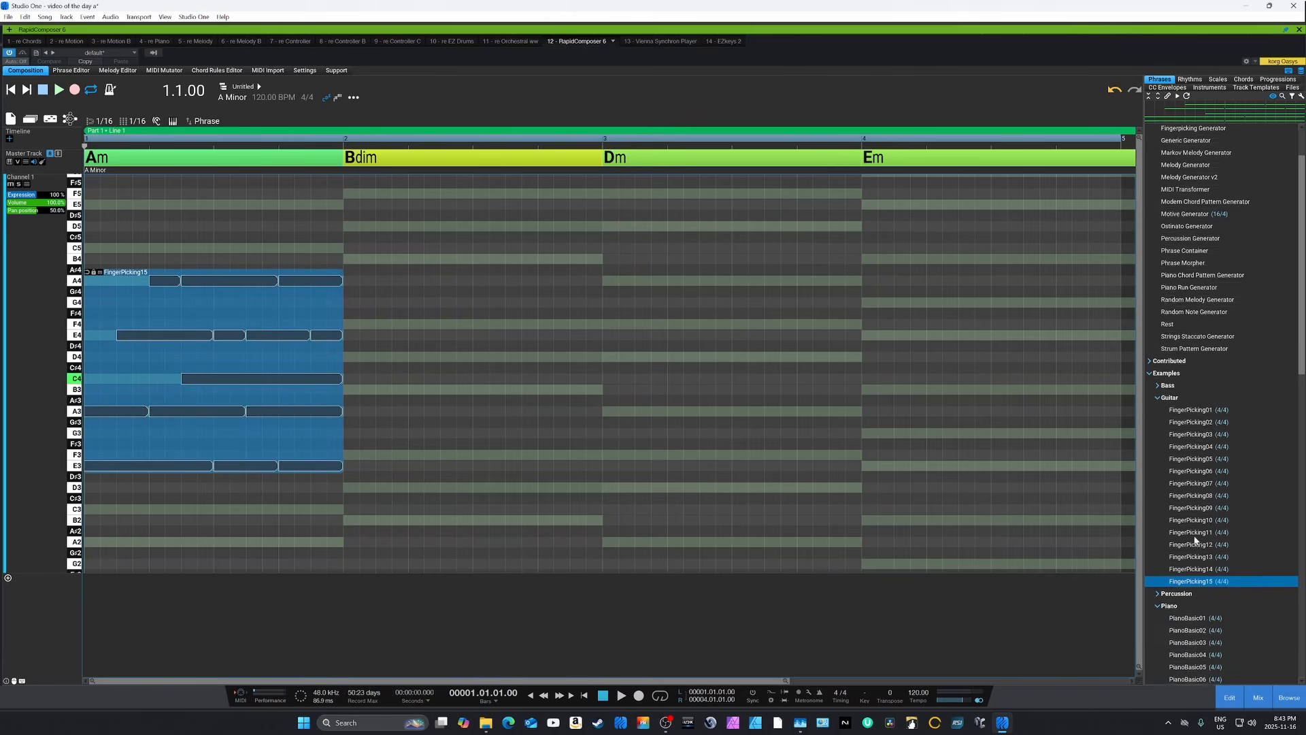
Step: Preview the piano example PianoBasic01 and place it in Channel 1 under the Em chord
scroll(1198, 537, "down", 6)
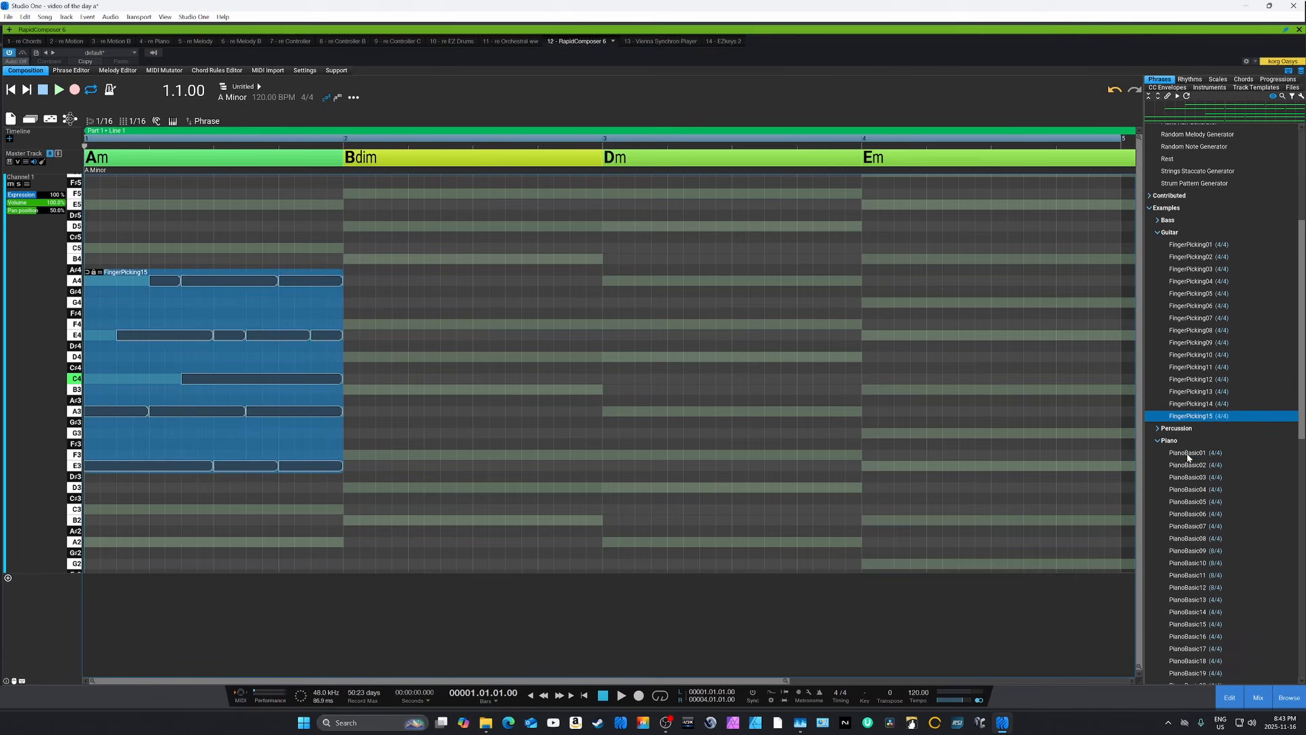
left_click(1188, 455)
left_click_drag(1190, 456, 876, 219)
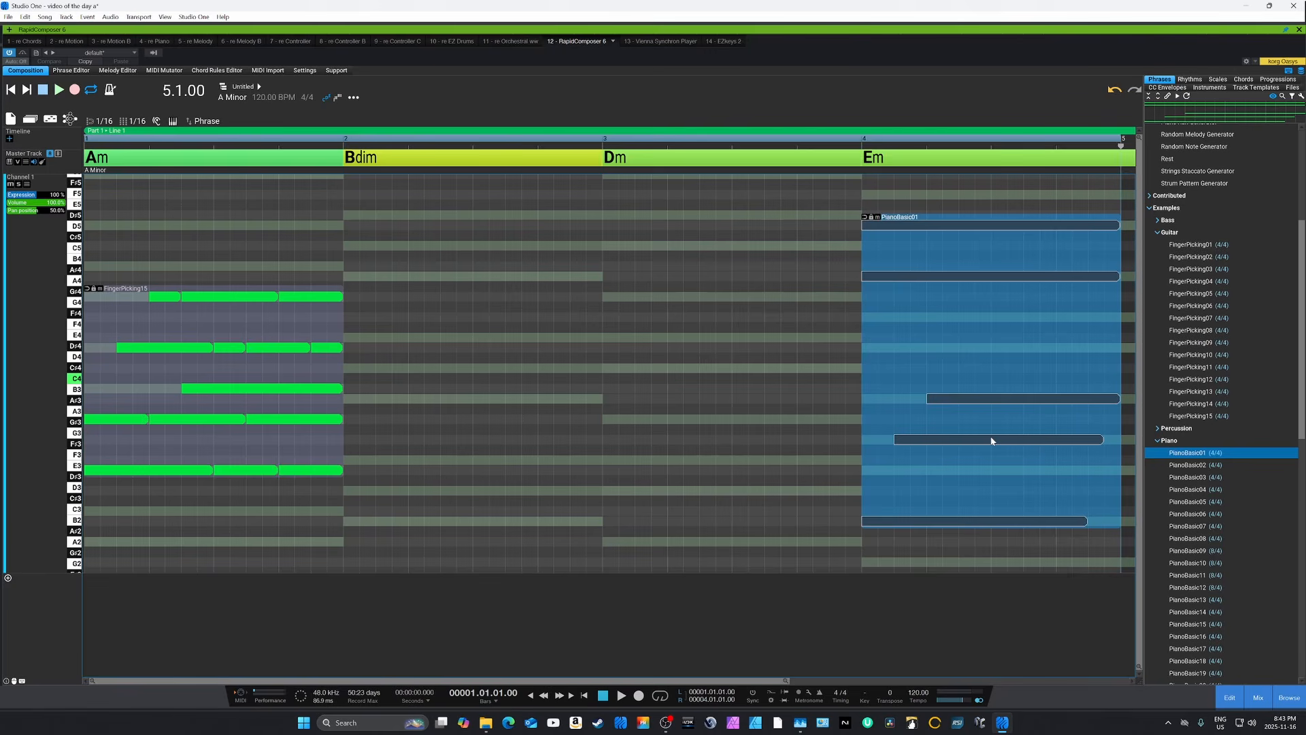
Step: Place a two-bar Phrase Morpher between the guitar and piano phrases, spanning the Bdim and Dm chords
scroll(1156, 357, "up", 3)
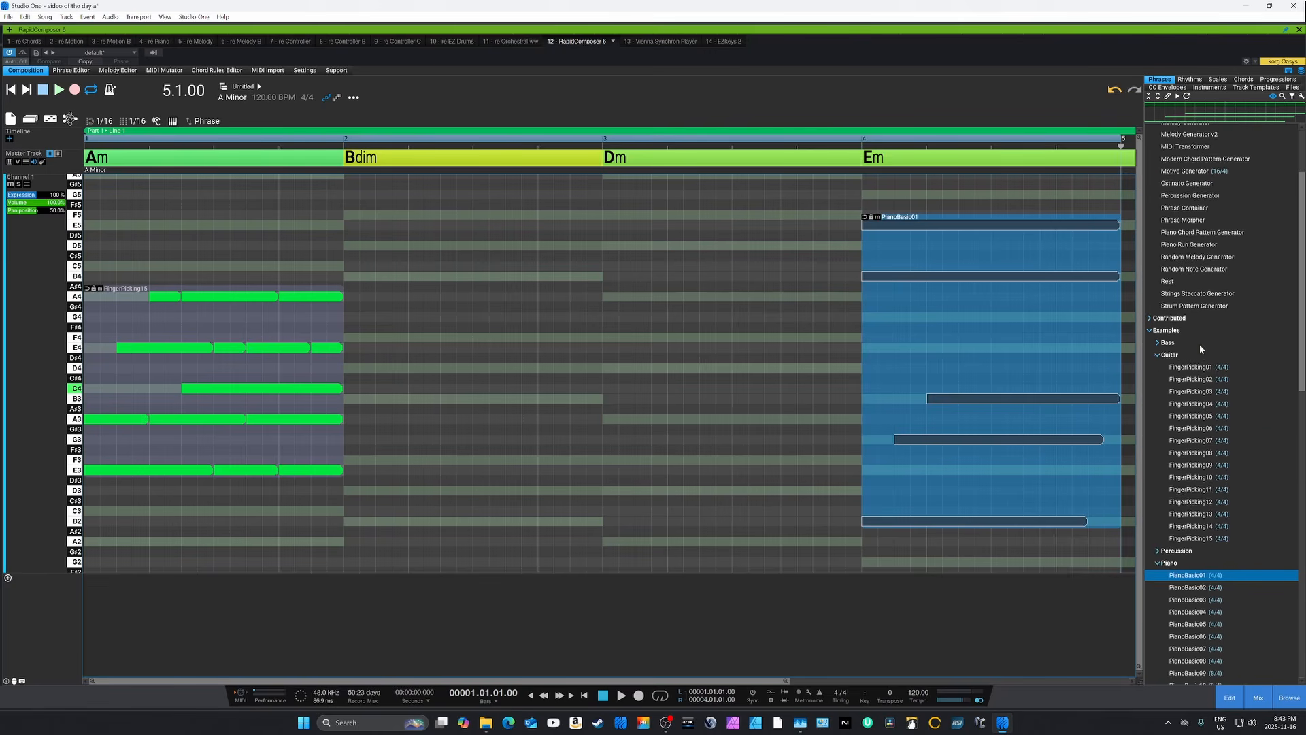
scroll(1199, 348, "up", 3)
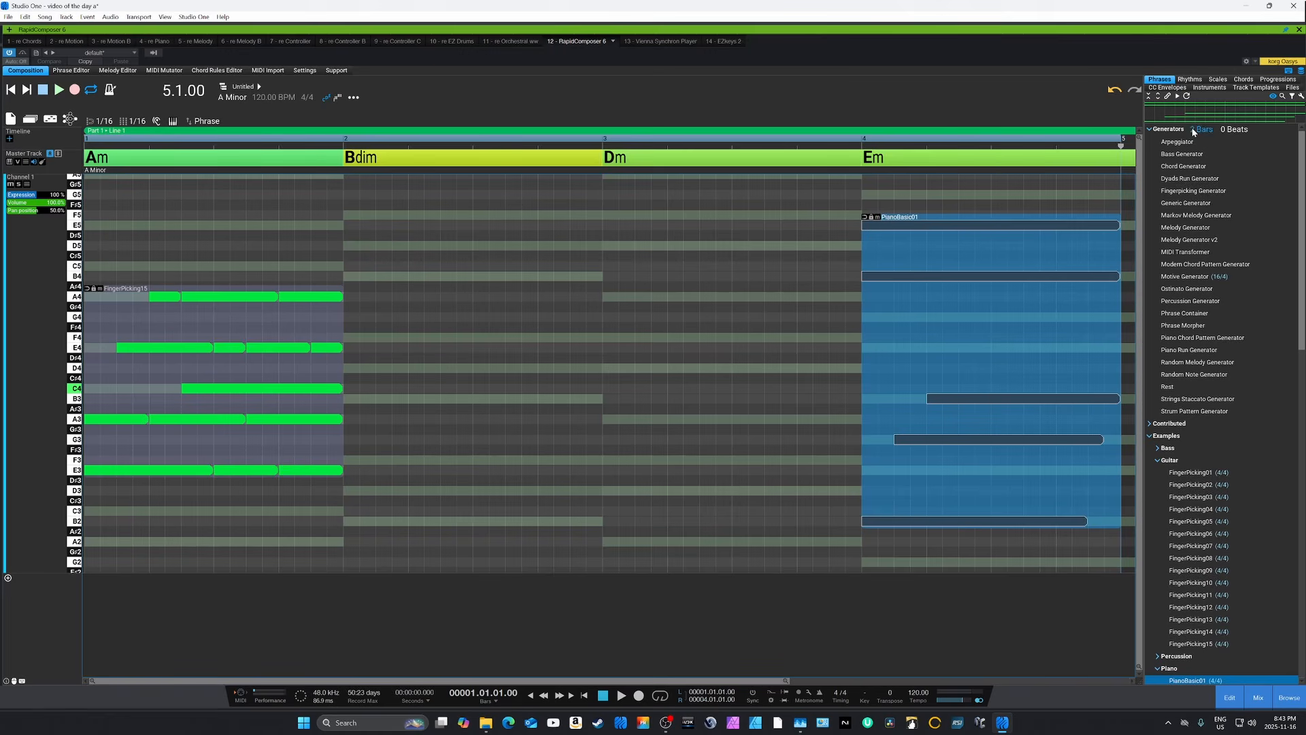
left_click(1184, 326)
left_click_drag(1184, 326, 347, 351)
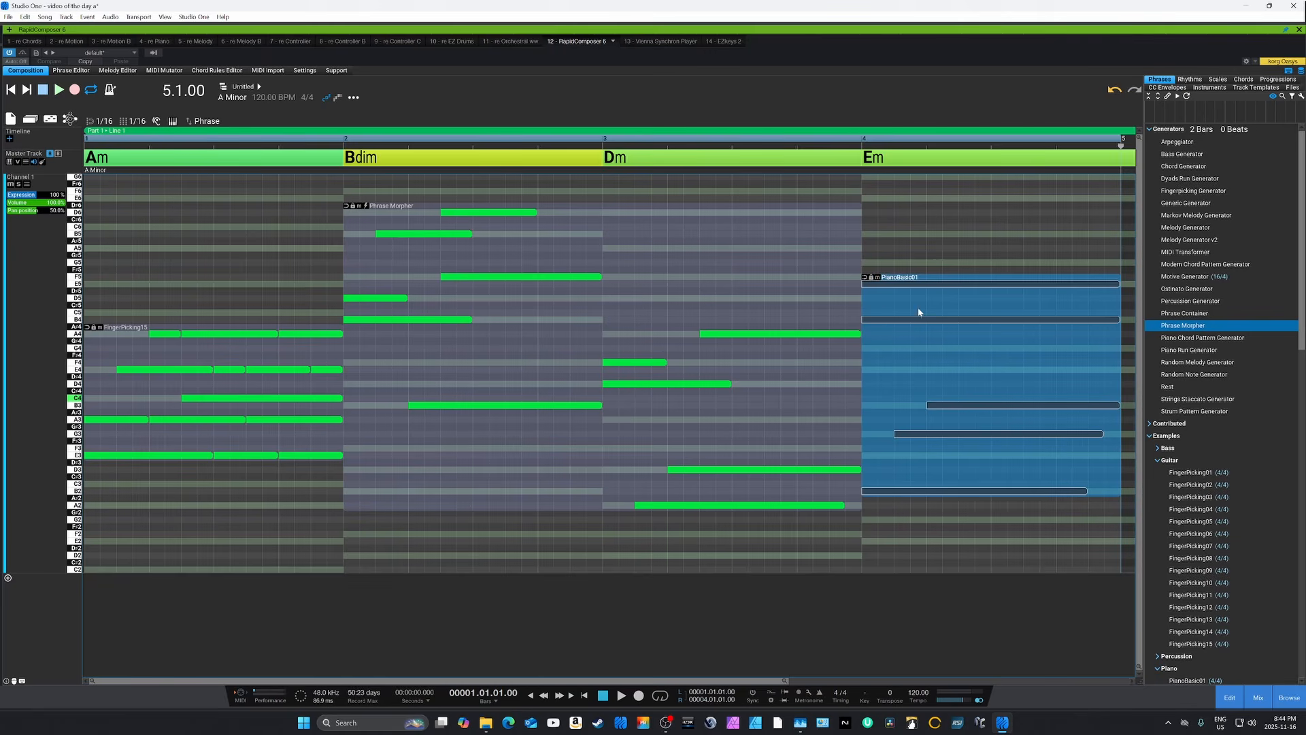
Step: Glue the FingerPicking15, Phrase Morpher and PianoBasic01 phrases into a single phrase and play it back
key("ctrl+a")
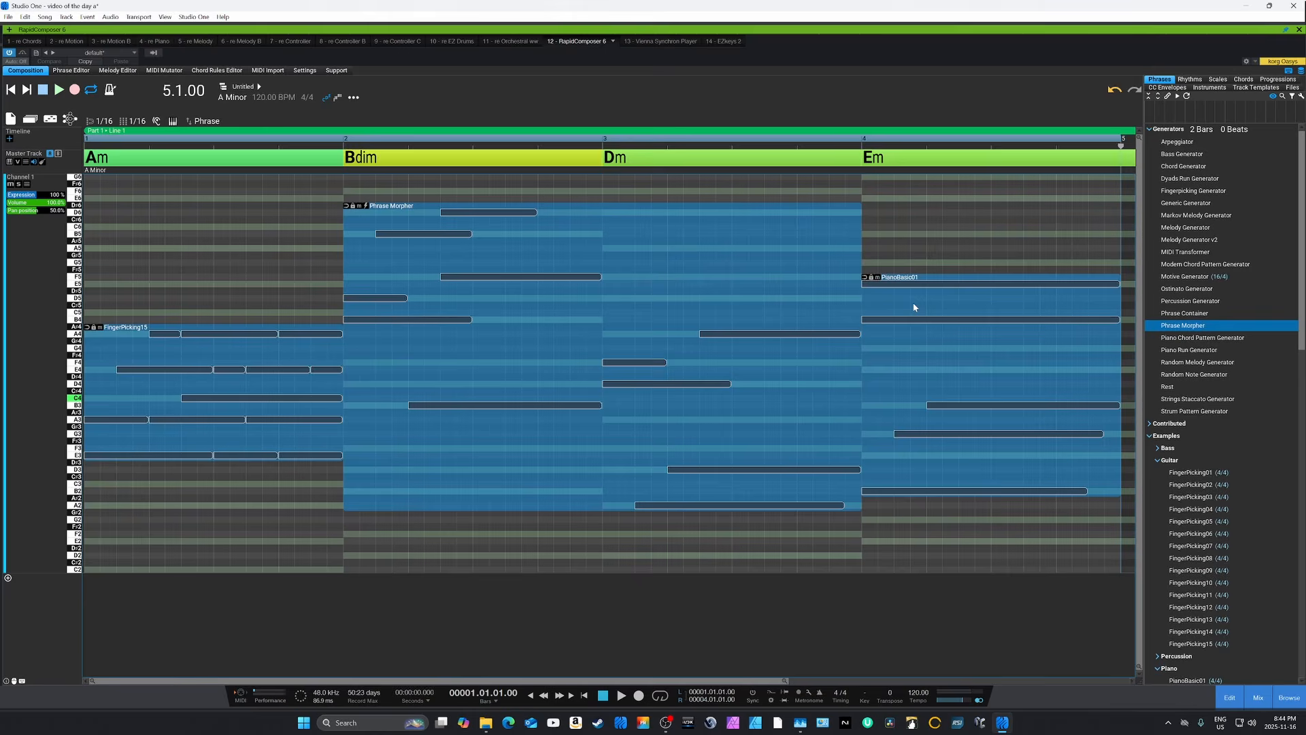
key("ctrl+g")
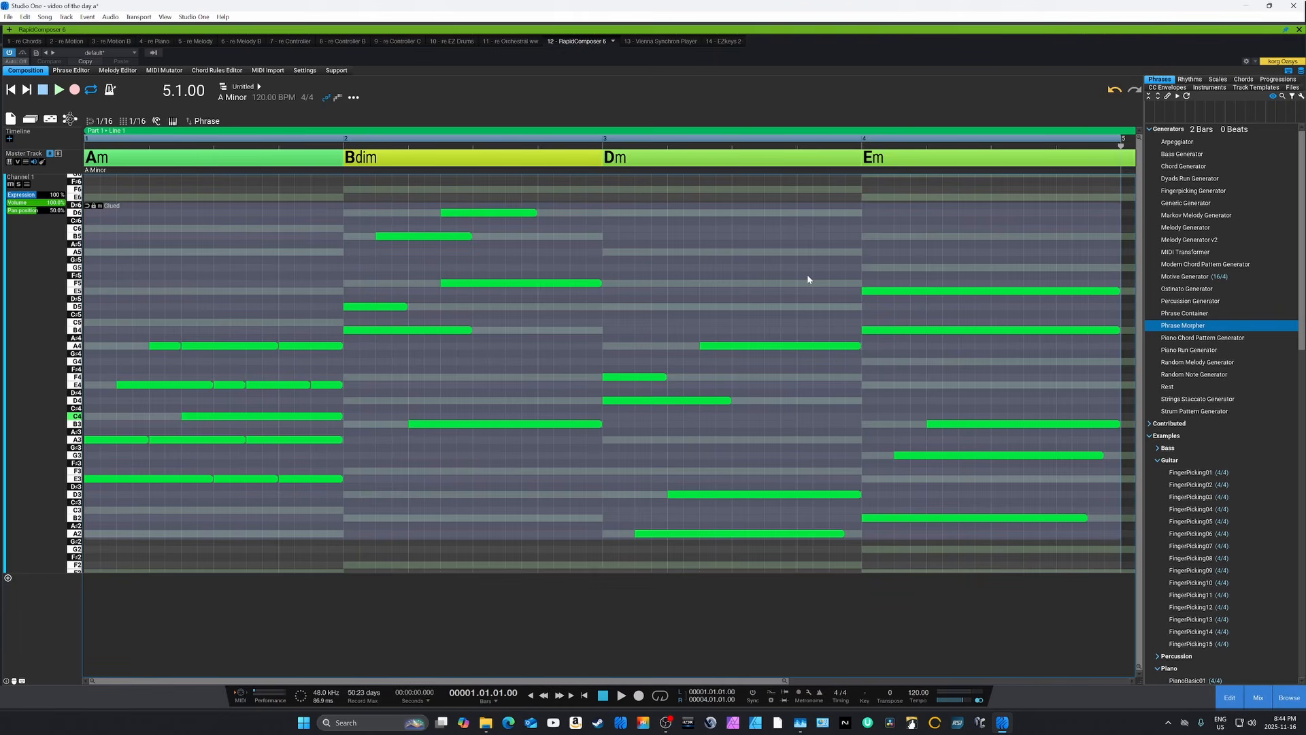
key("space")
Step: Open the user guide from the support page and return to the composition view
left_click(337, 71)
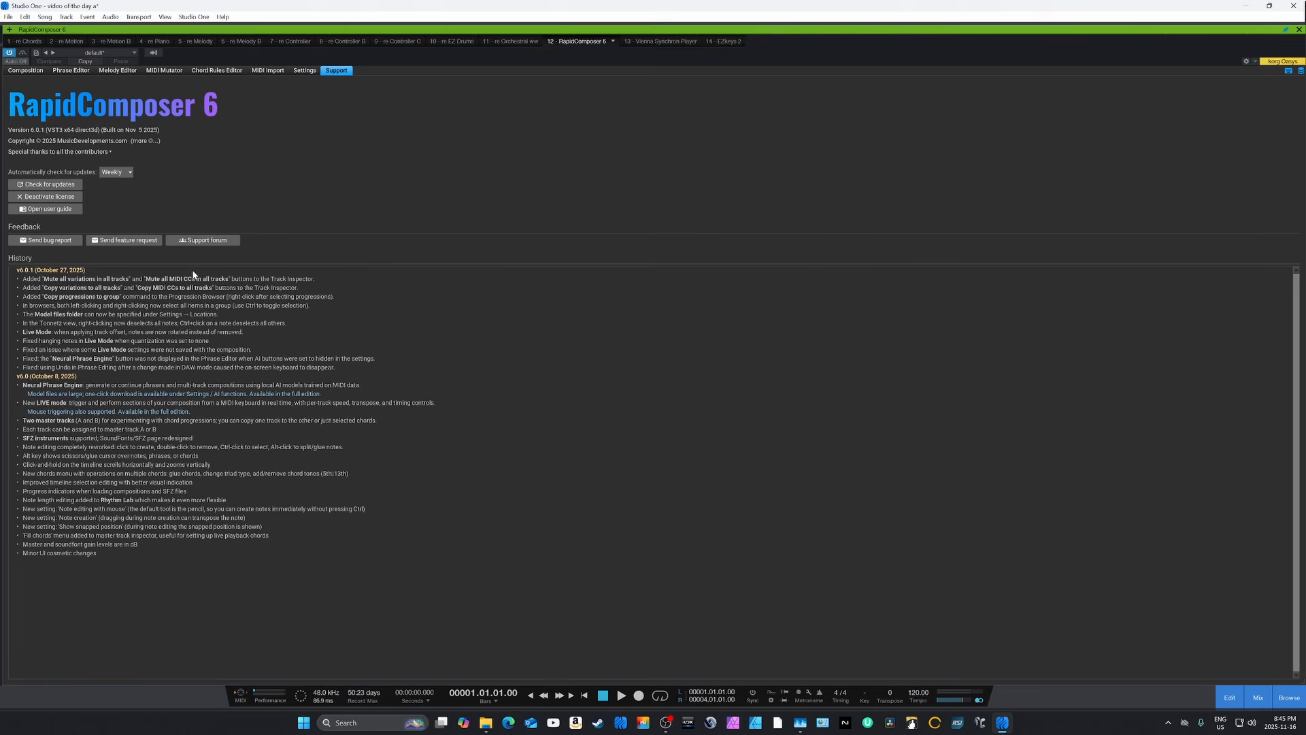
left_click(54, 213)
left_click(25, 71)
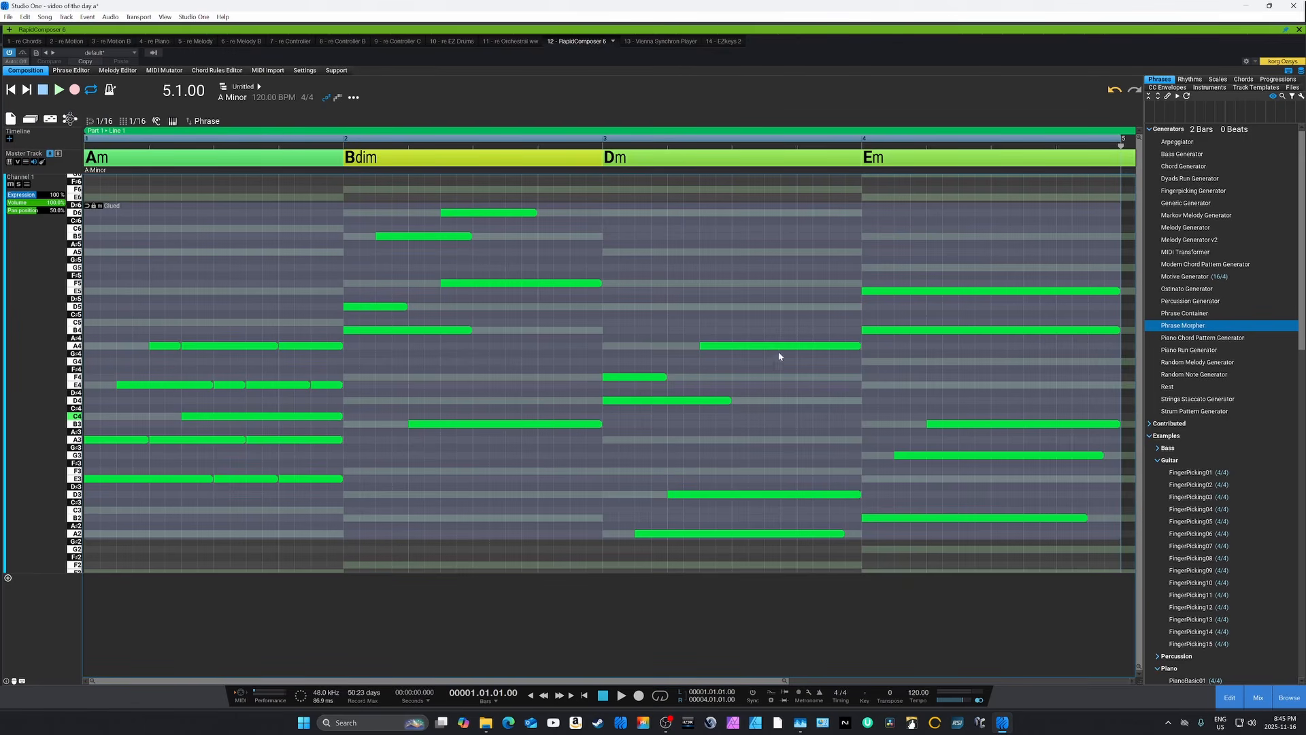